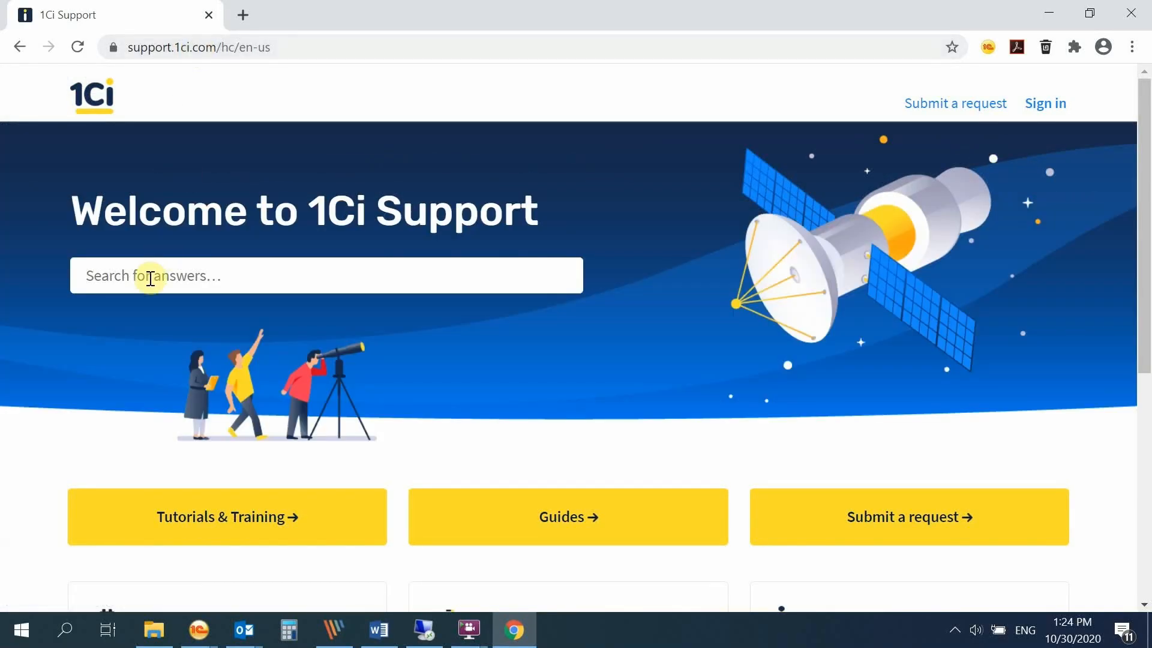
Search the support site for 'platform install' and open the platform installation and setup article.
click(150, 276)
text(platform install)
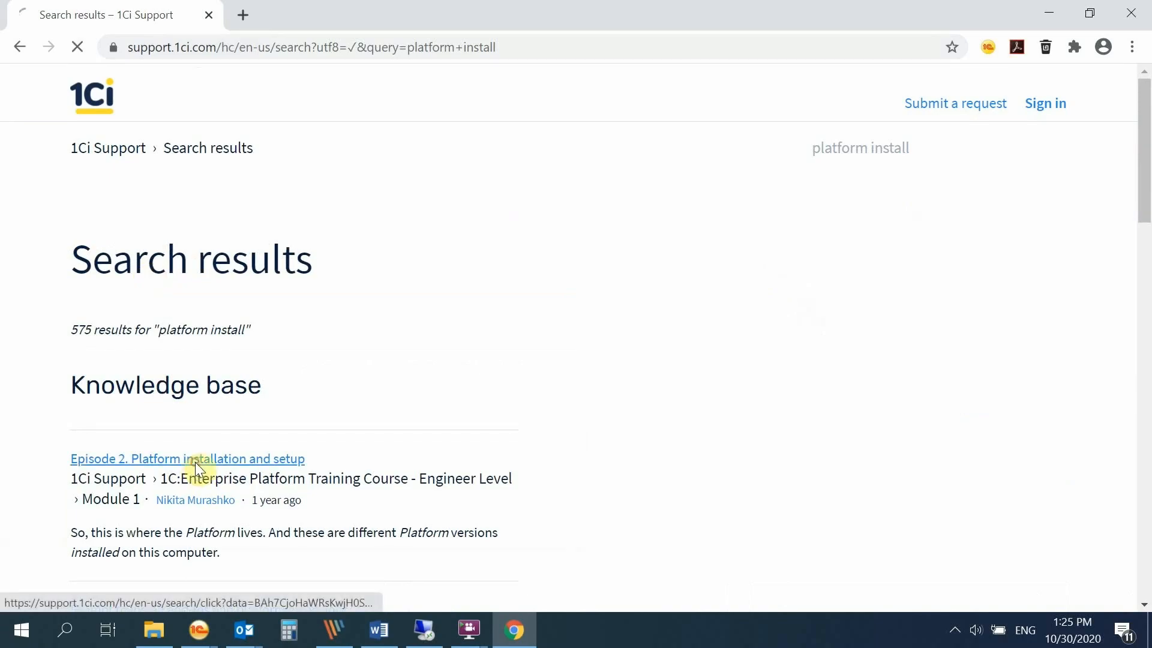
click(195, 461)
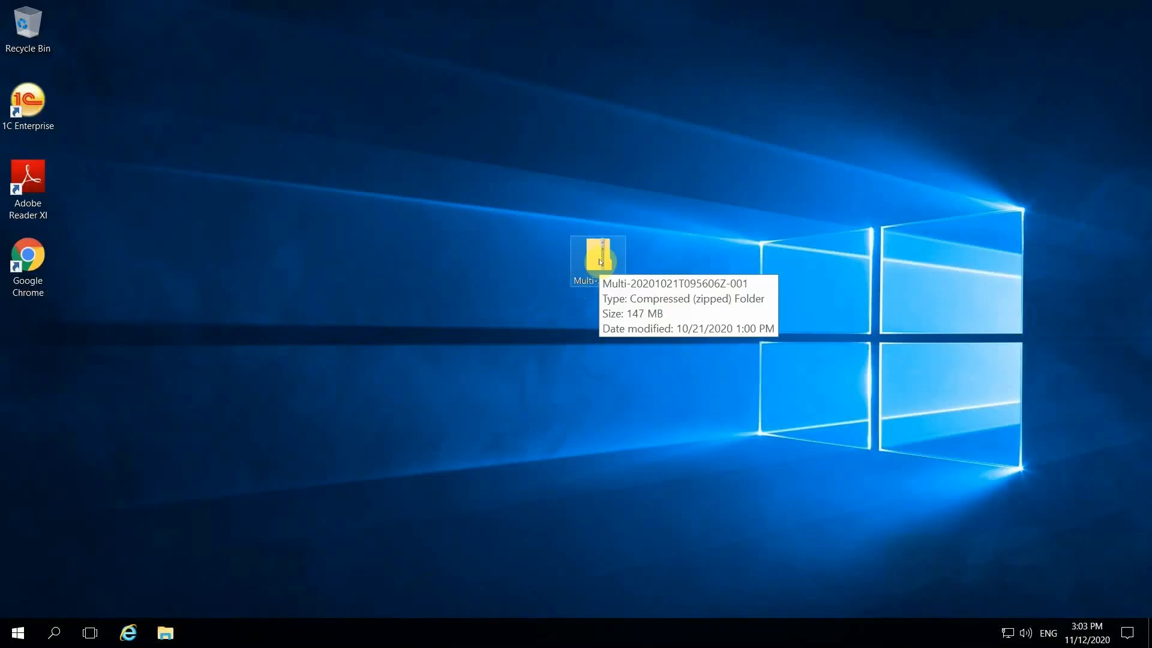
Launch the setup application from the zipped download's Multi\setup folder.
double_click(600, 262)
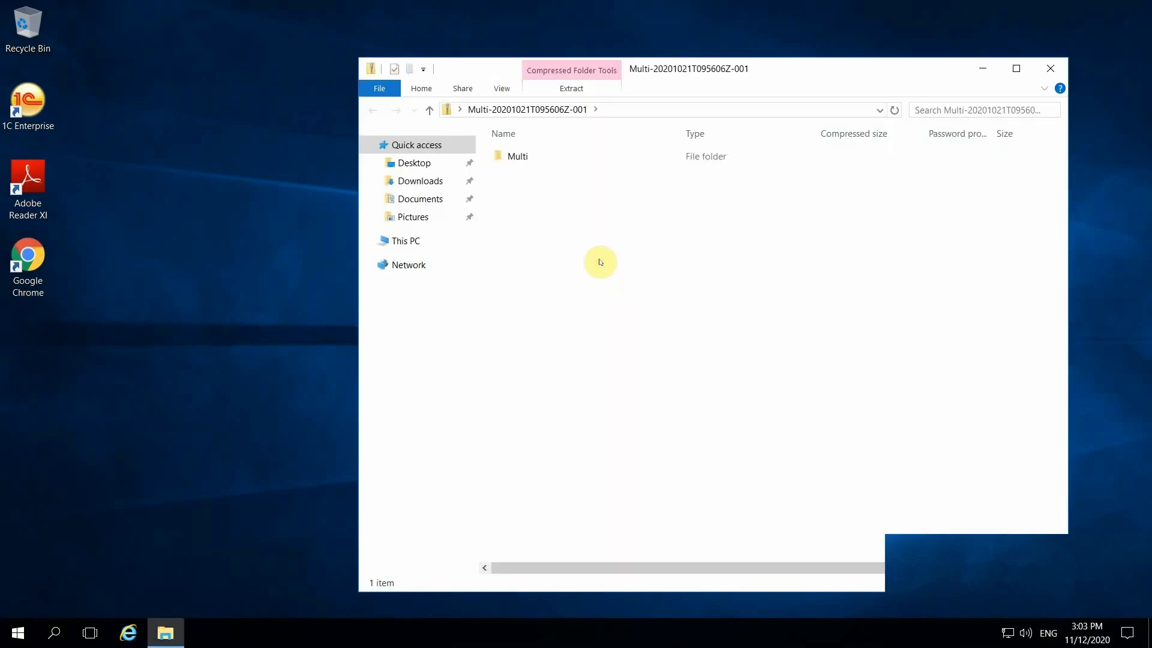
double_click(507, 154)
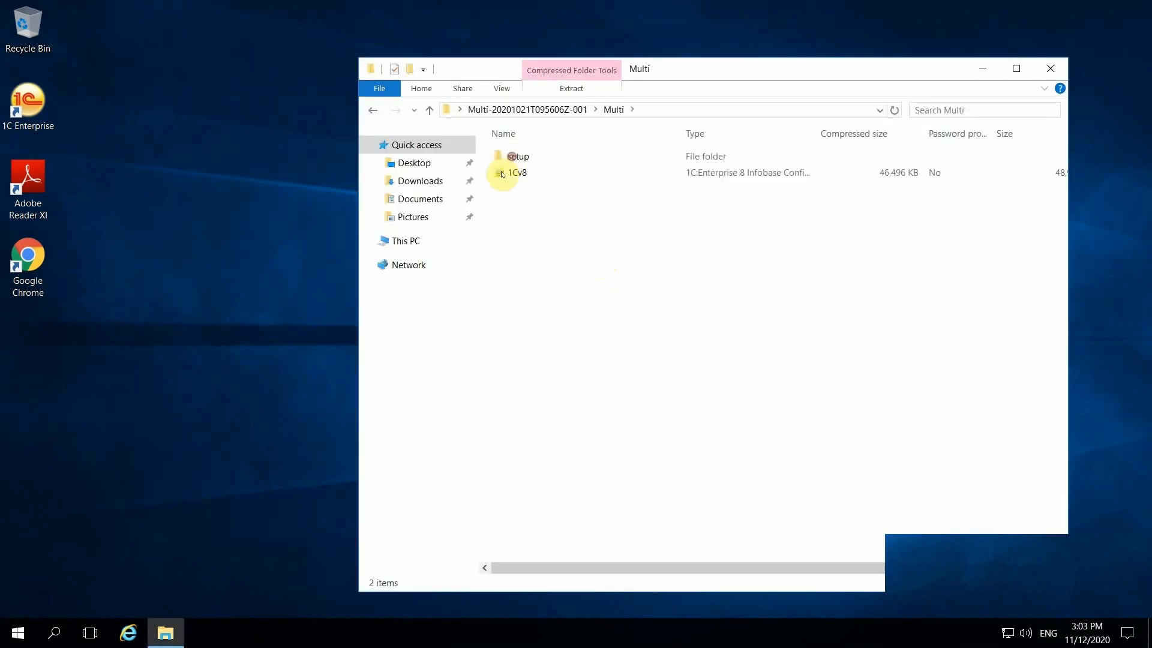
double_click(516, 157)
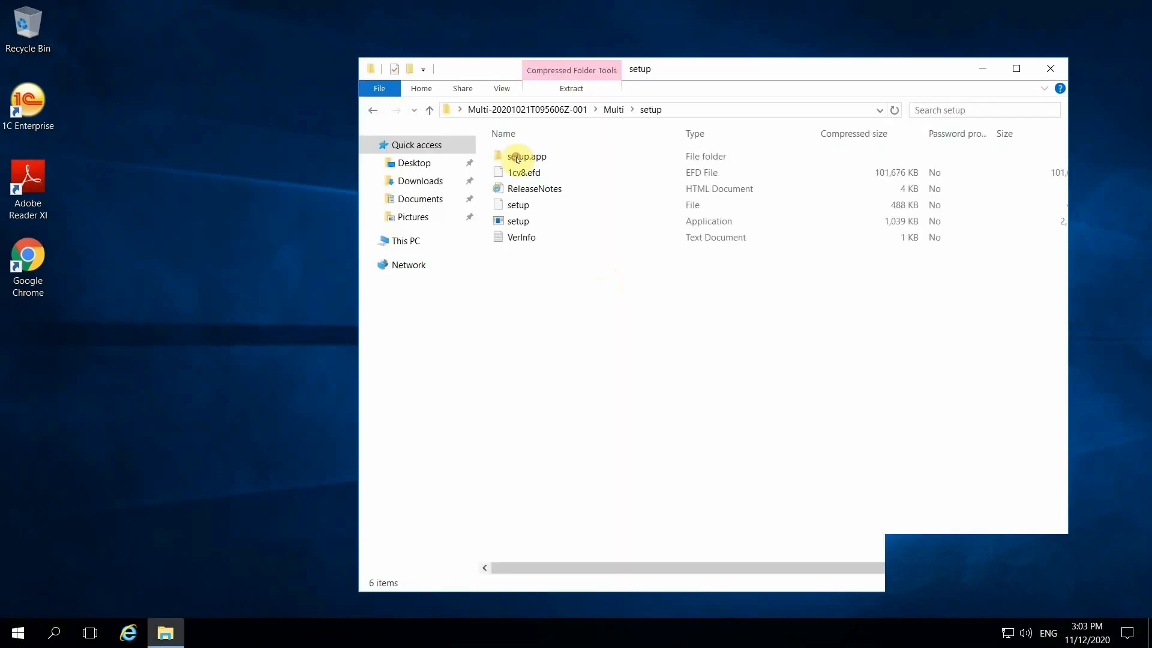
click(518, 222)
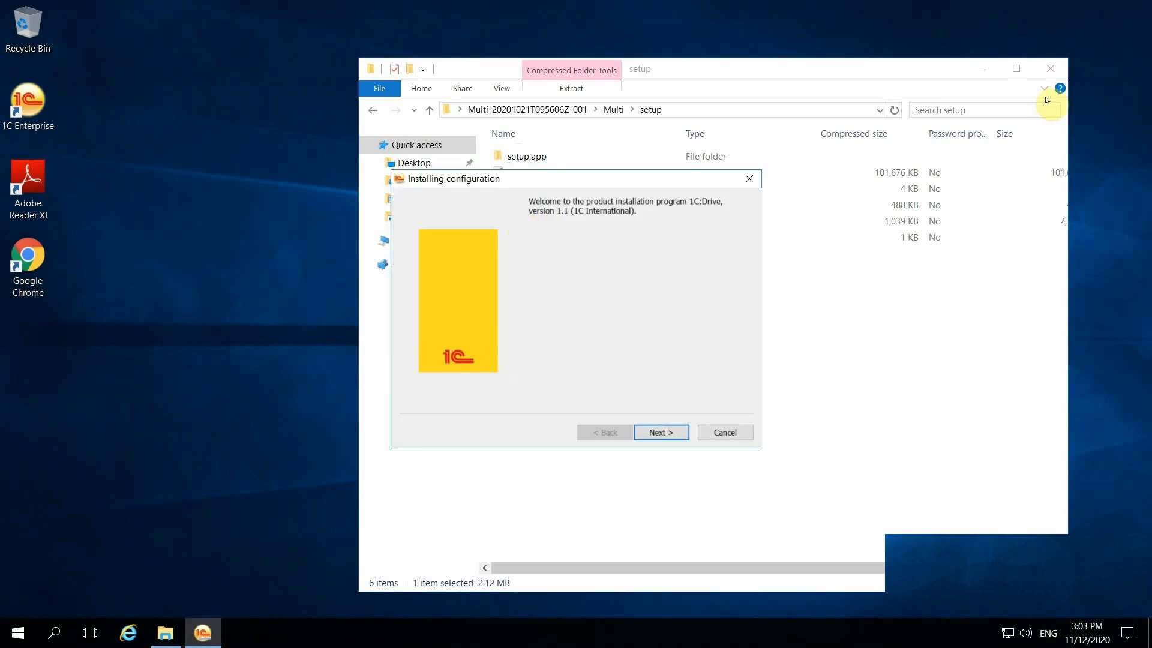
Close Explorer and install the 1C:Drive templates into the default template directory.
click(1049, 67)
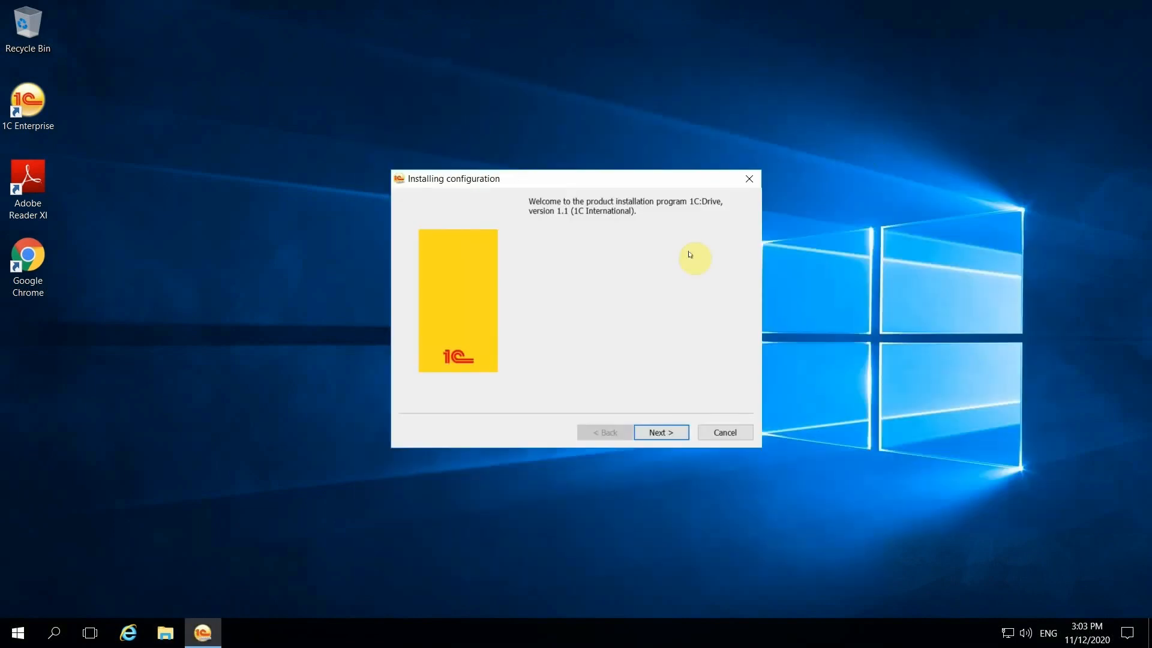
click(662, 433)
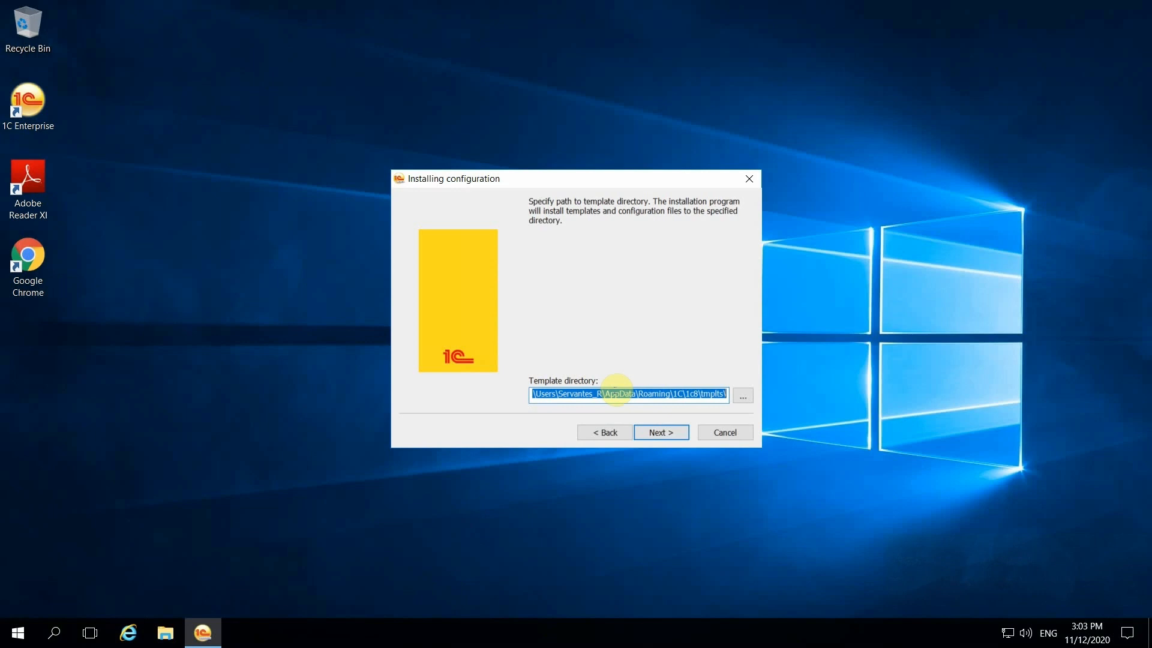
click(650, 432)
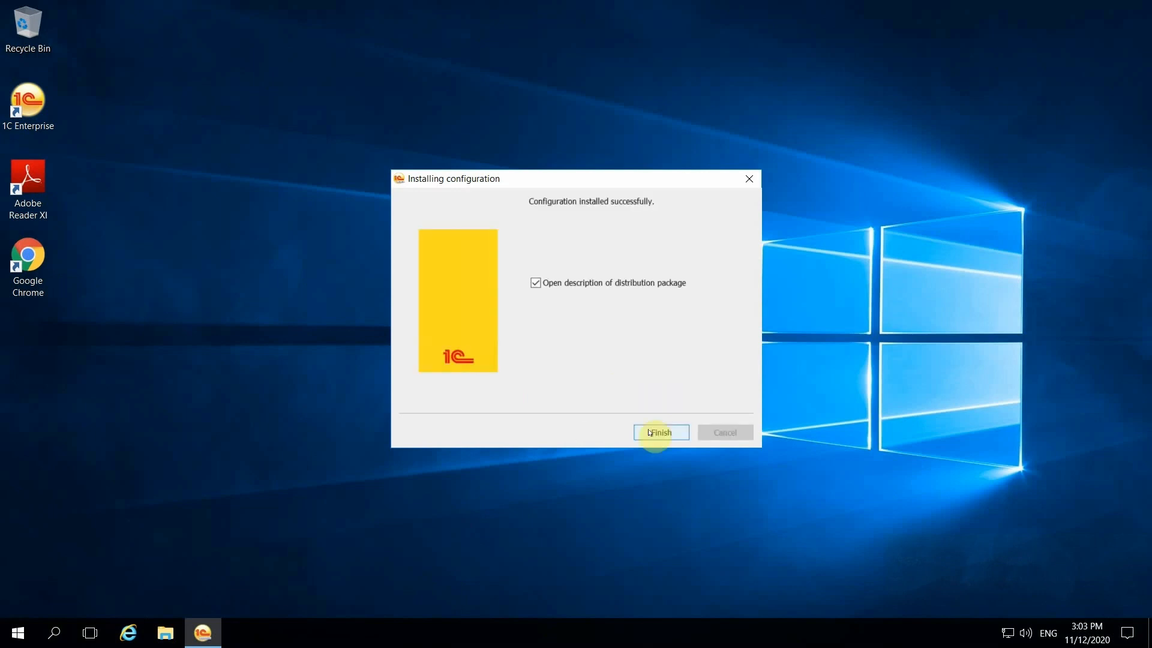
click(650, 431)
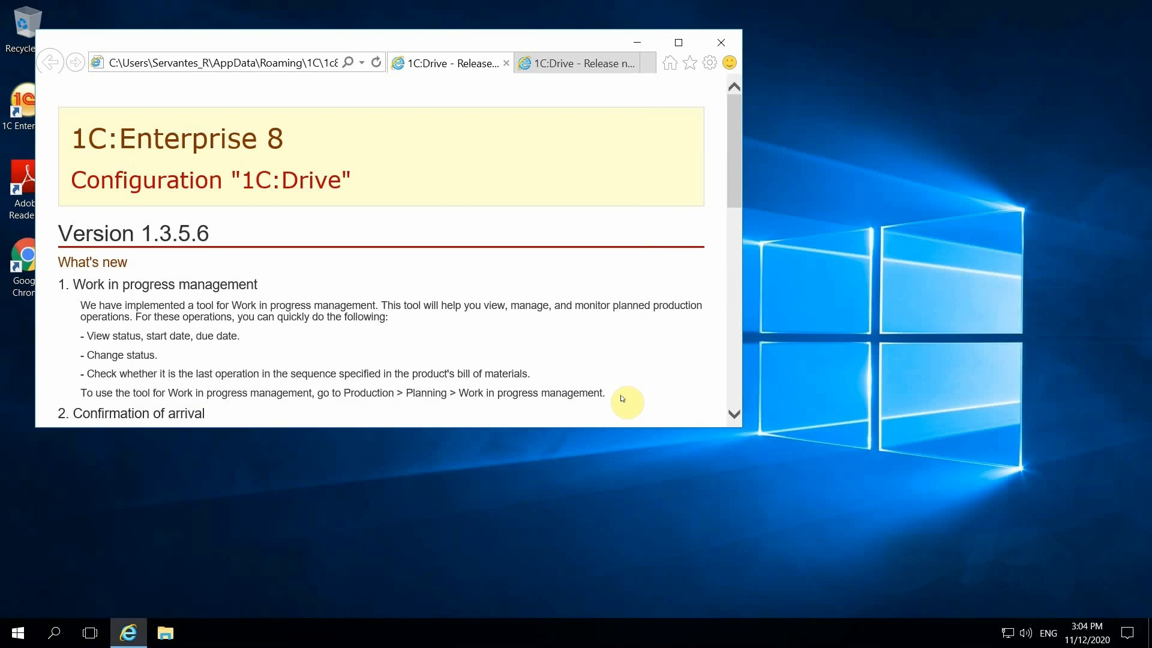
Close the Internet Explorer window showing the 1C:Drive release notes.
click(733, 43)
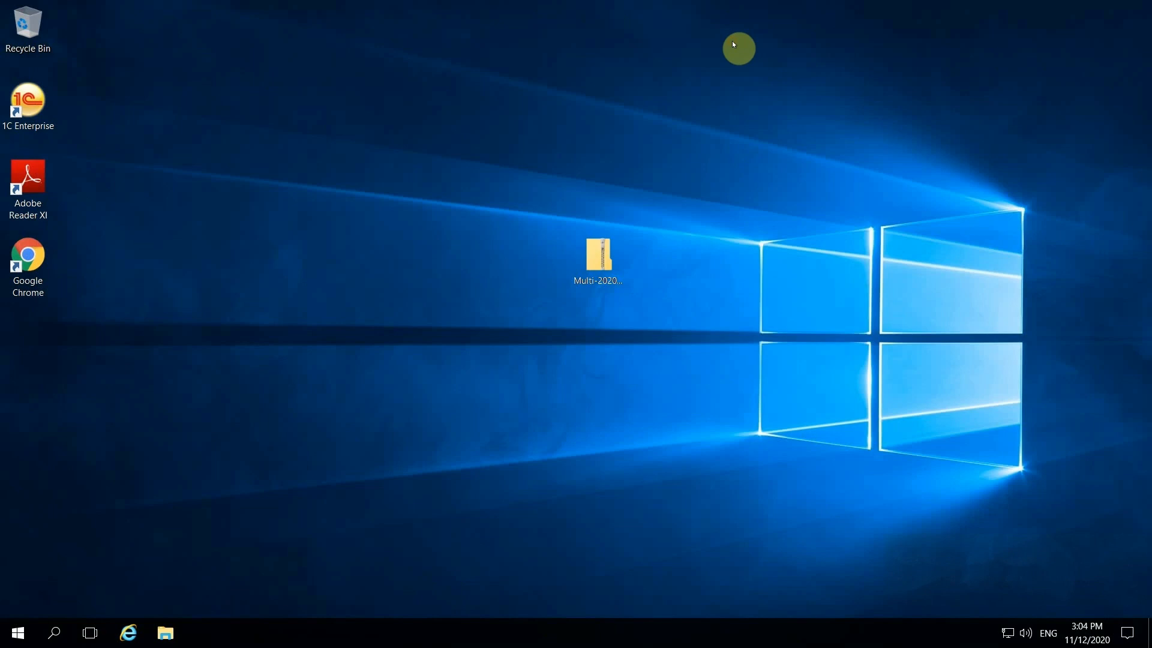
Launch 1C:Enterprise and create a new infobase from the standard 1C:Drive 1.3.5.6 template.
double_click(37, 114)
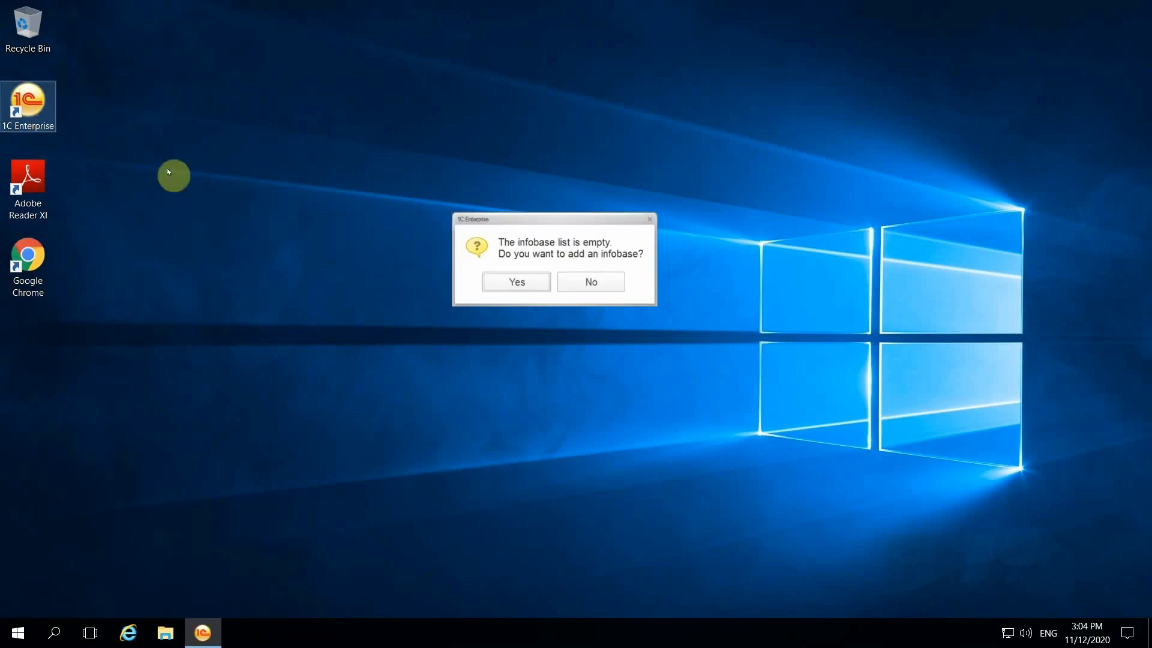
click(498, 286)
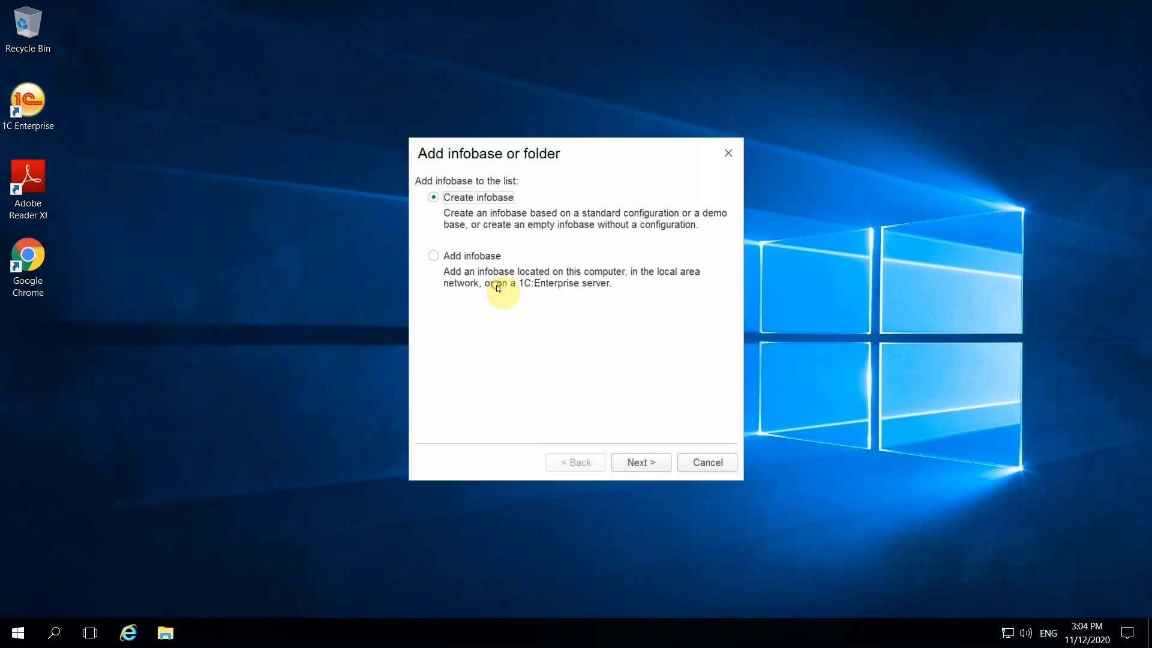
click(639, 460)
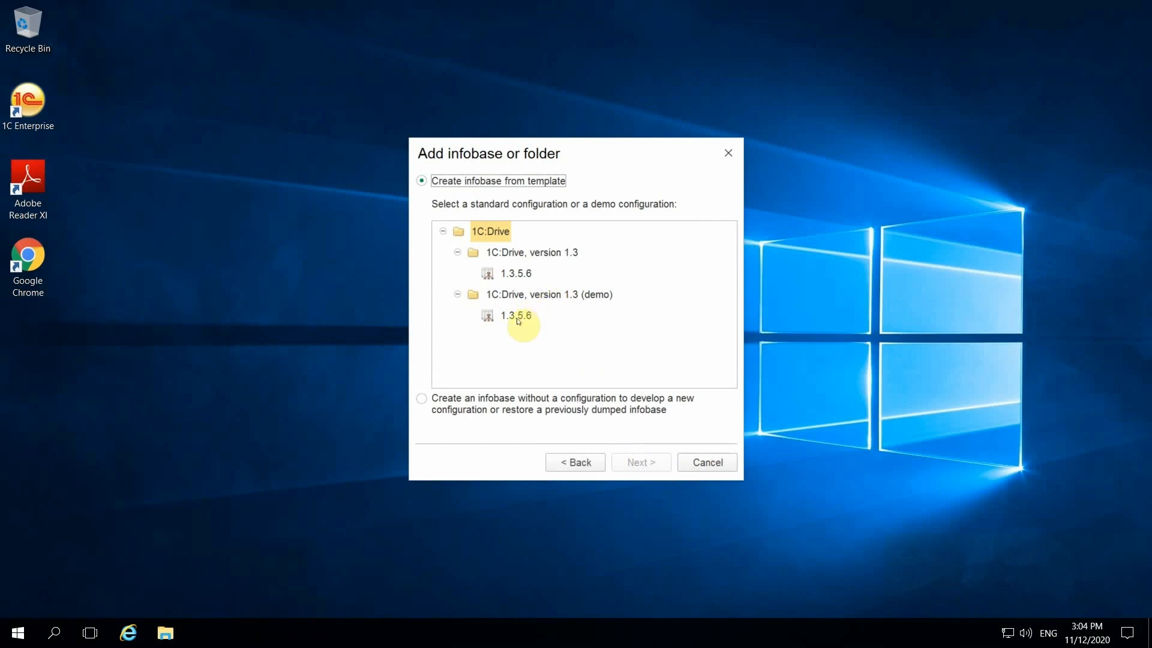
click(517, 317)
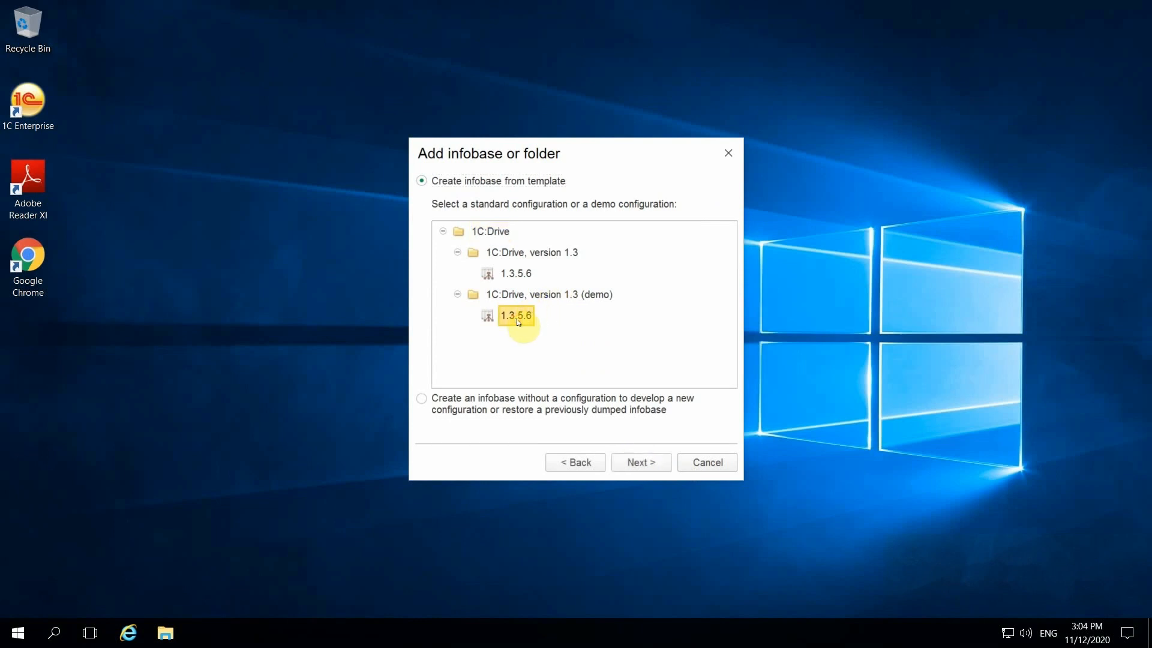
click(519, 275)
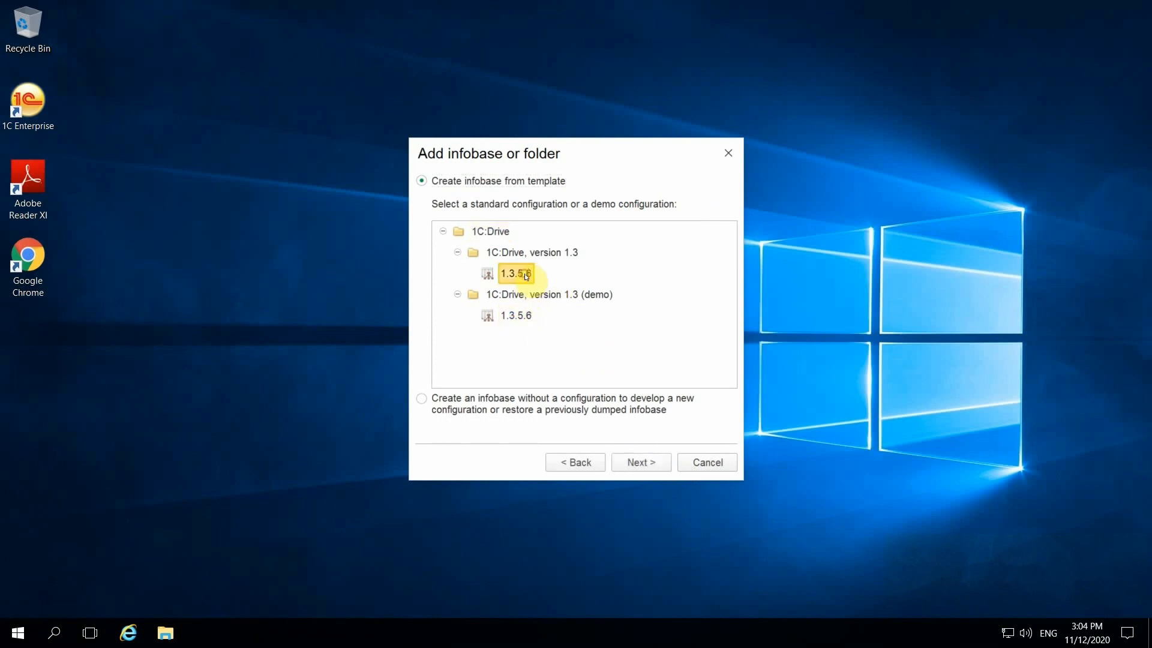
click(640, 462)
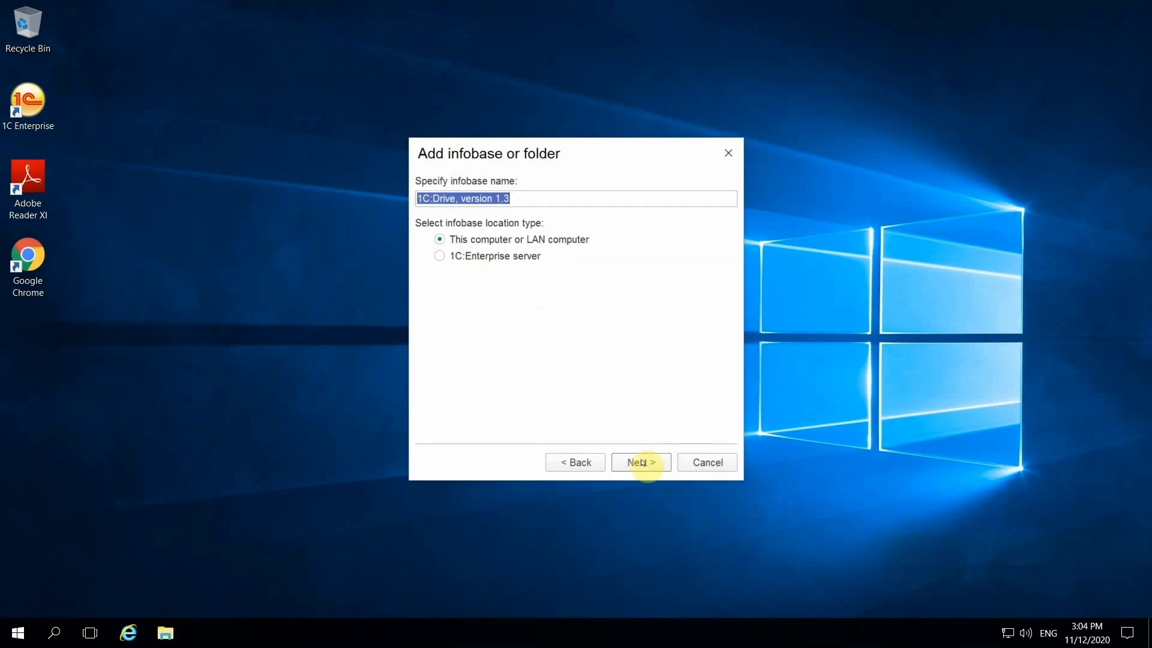
Name the infobase 'Our company' and store it on a 1C:Enterprise server.
text(Our company)
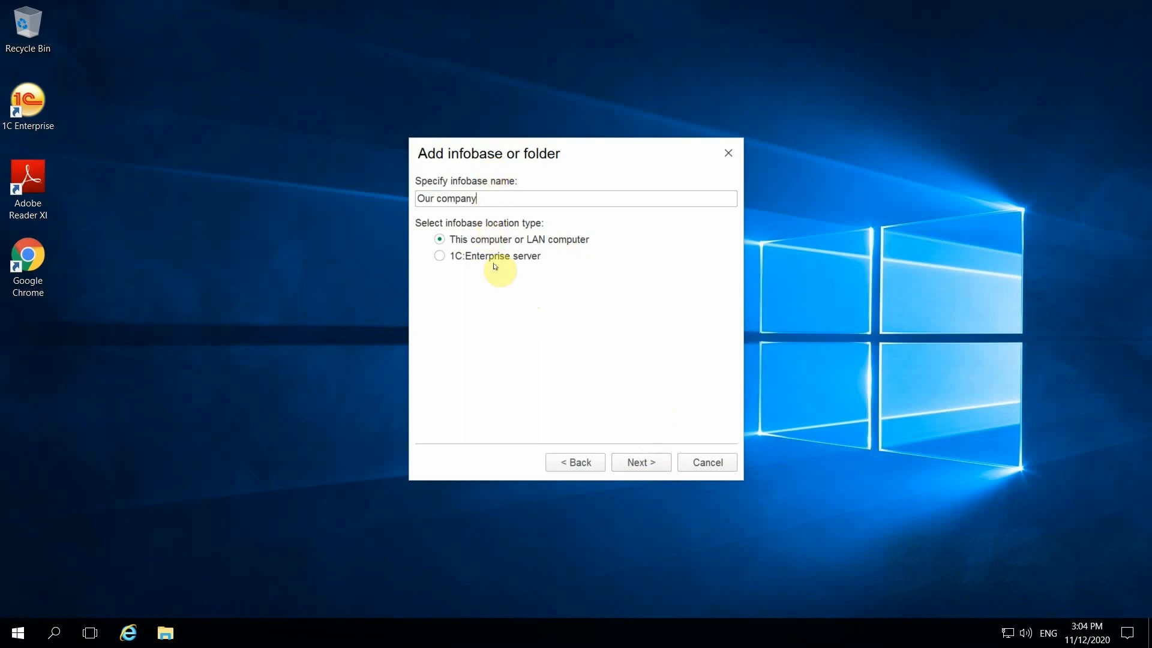
click(495, 258)
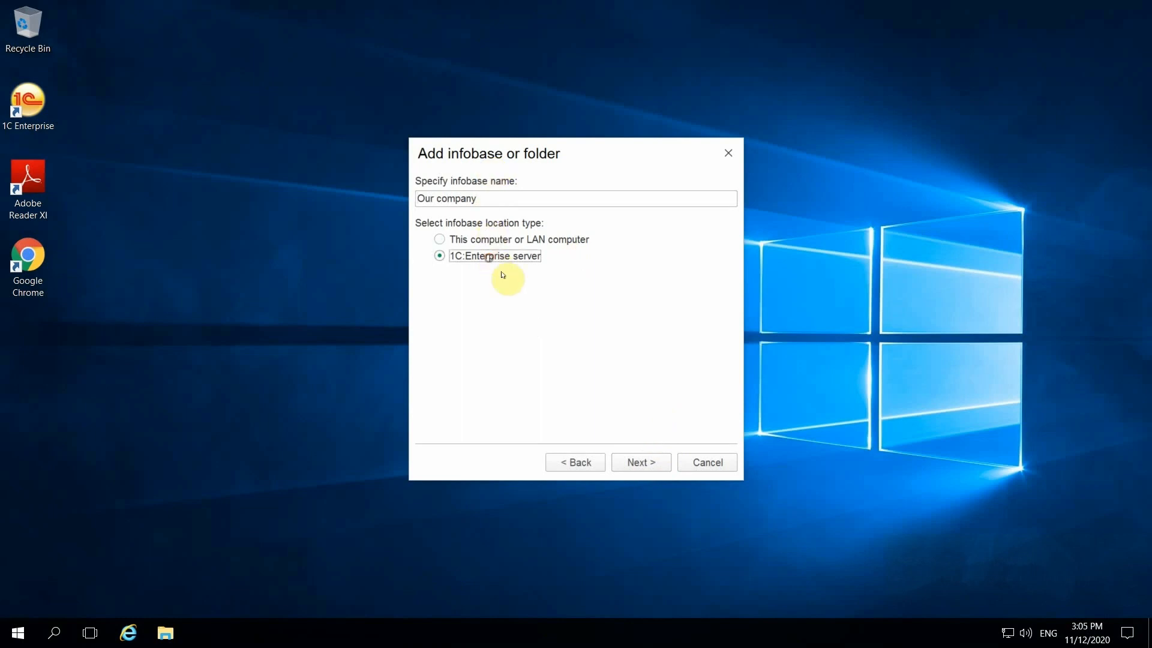
click(634, 459)
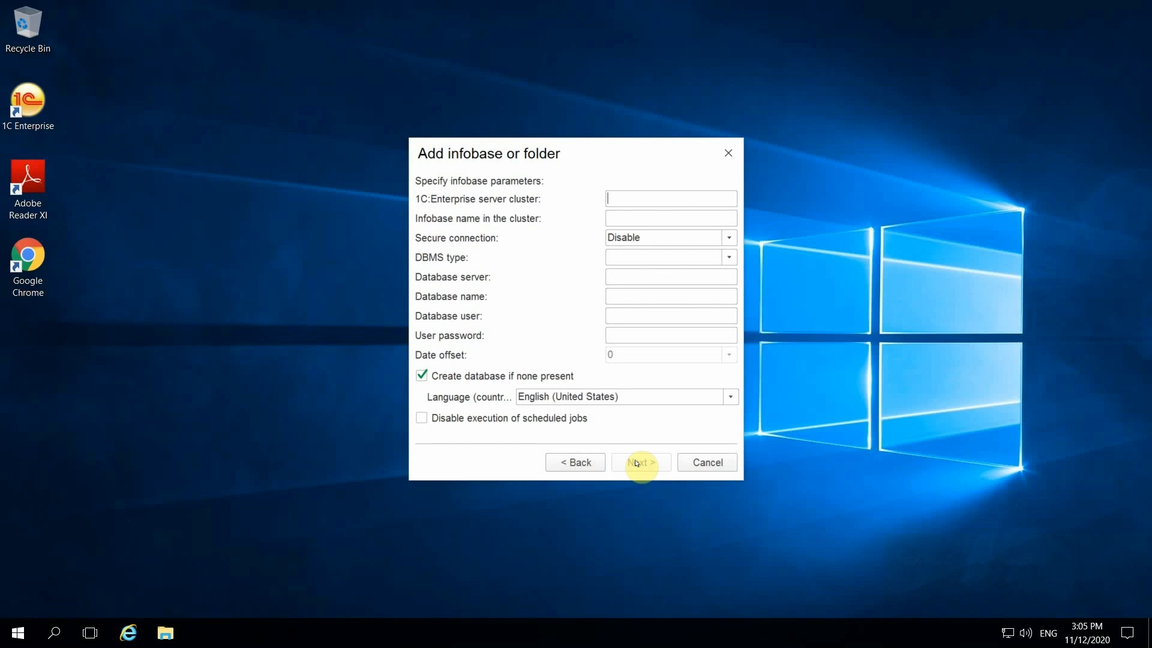
Set cluster carrot, infobase name Our company, and MS SQL Server as the DBMS.
text(carrot)
text(Our)
text( comp)
text(any)
click(728, 257)
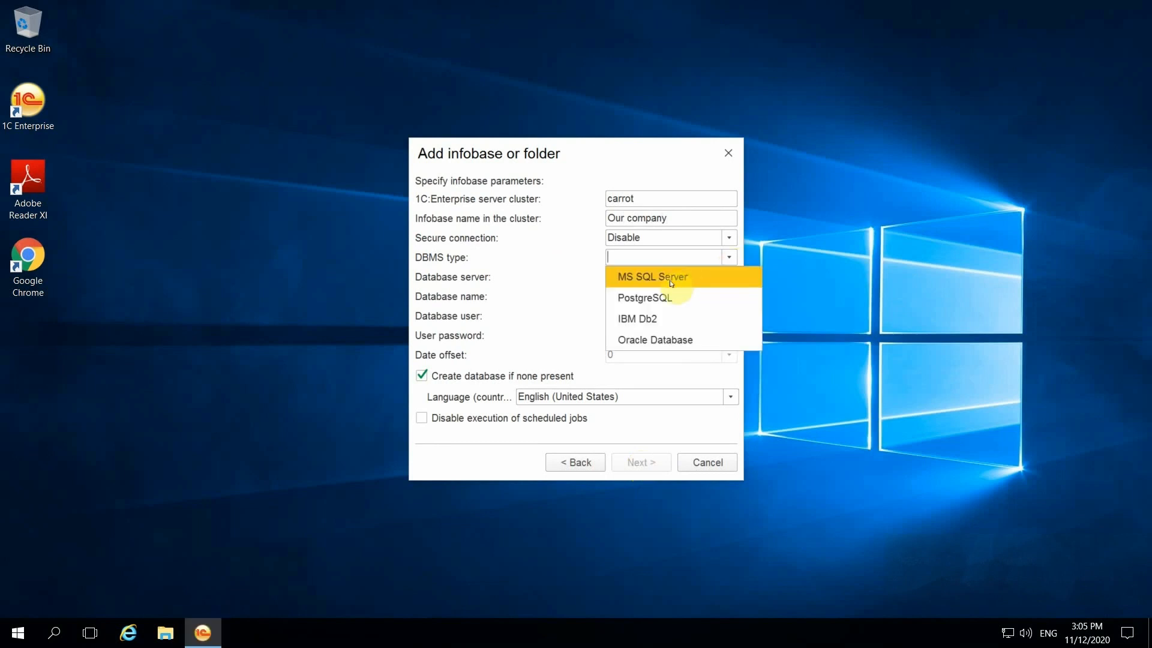
click(671, 277)
Enter database server carrot, database Our company, the database user and password, then finish.
click(638, 277)
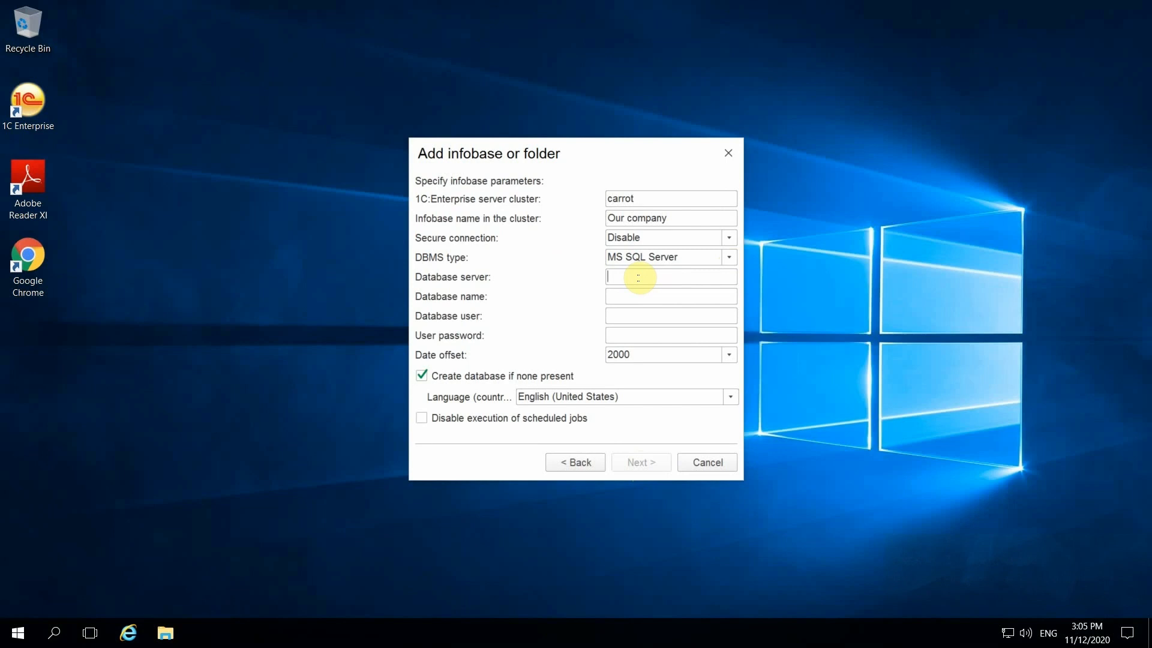
text(carrot)
text(Our company)
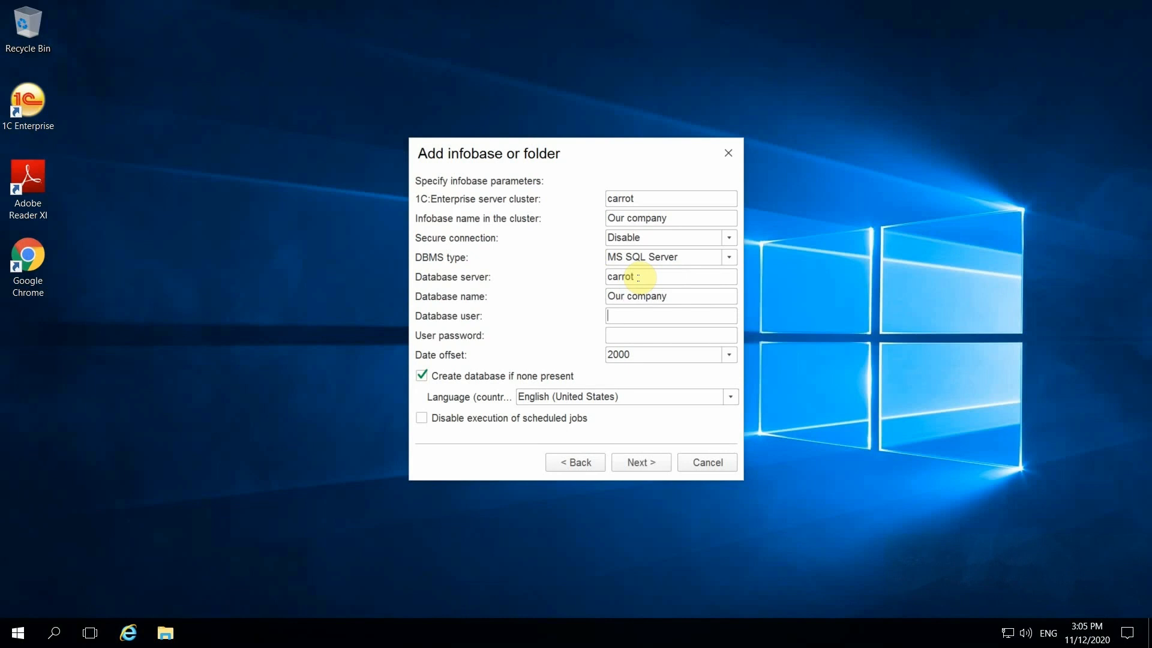
text(sa1c)
key(Tab)
key(ctrl+v)
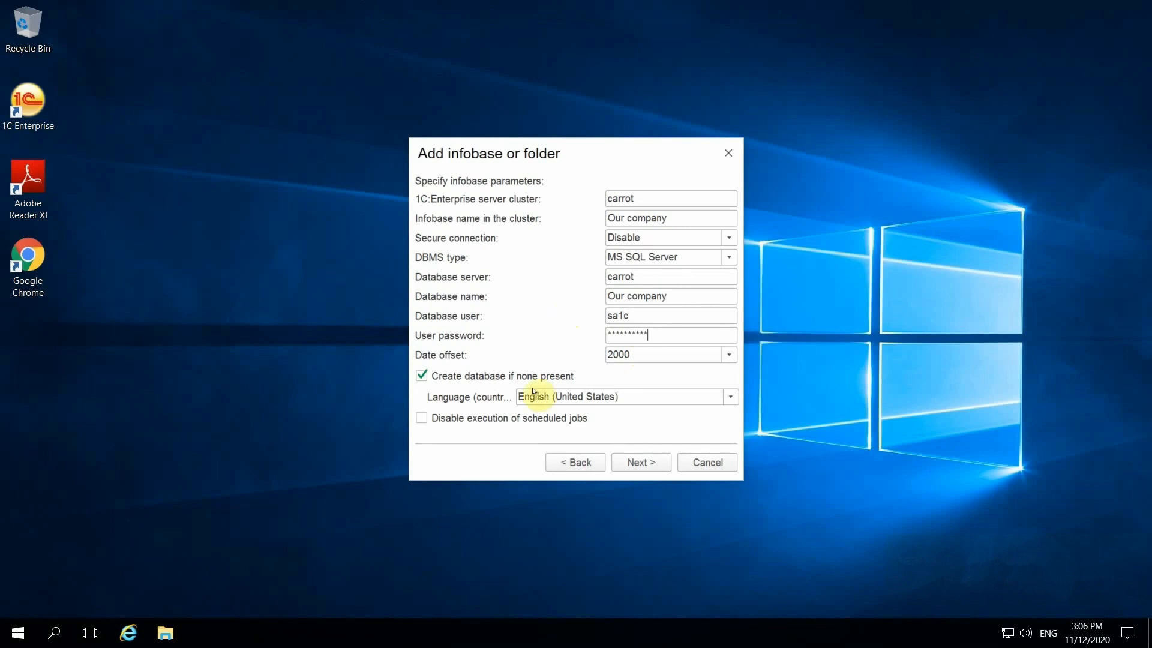
click(655, 467)
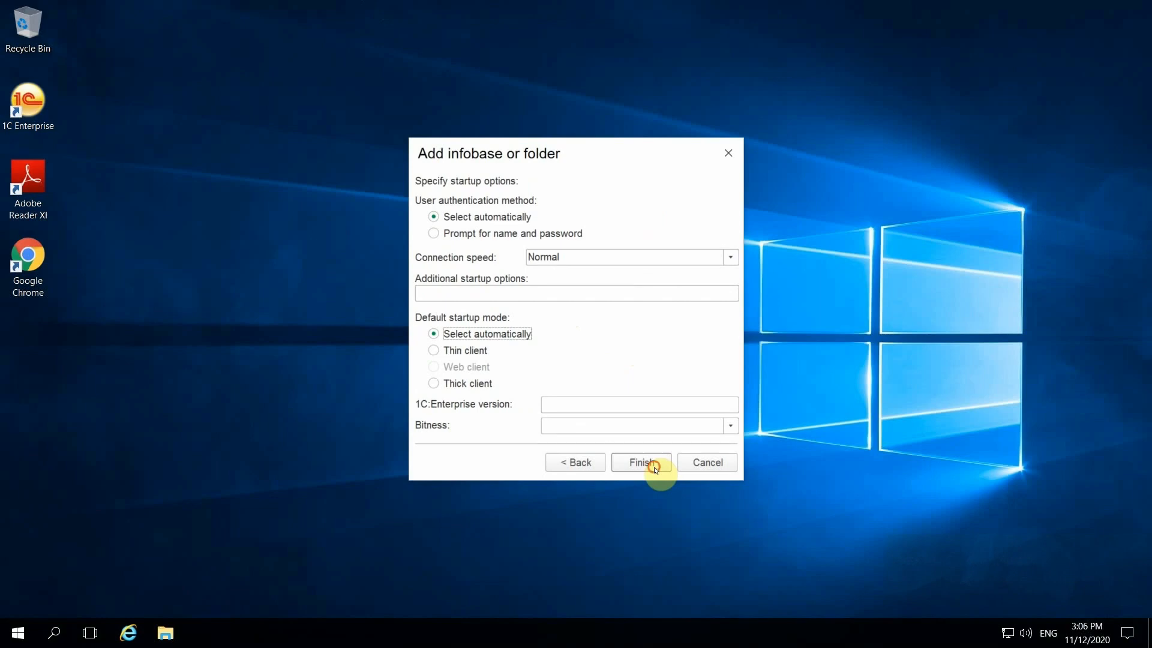
click(653, 467)
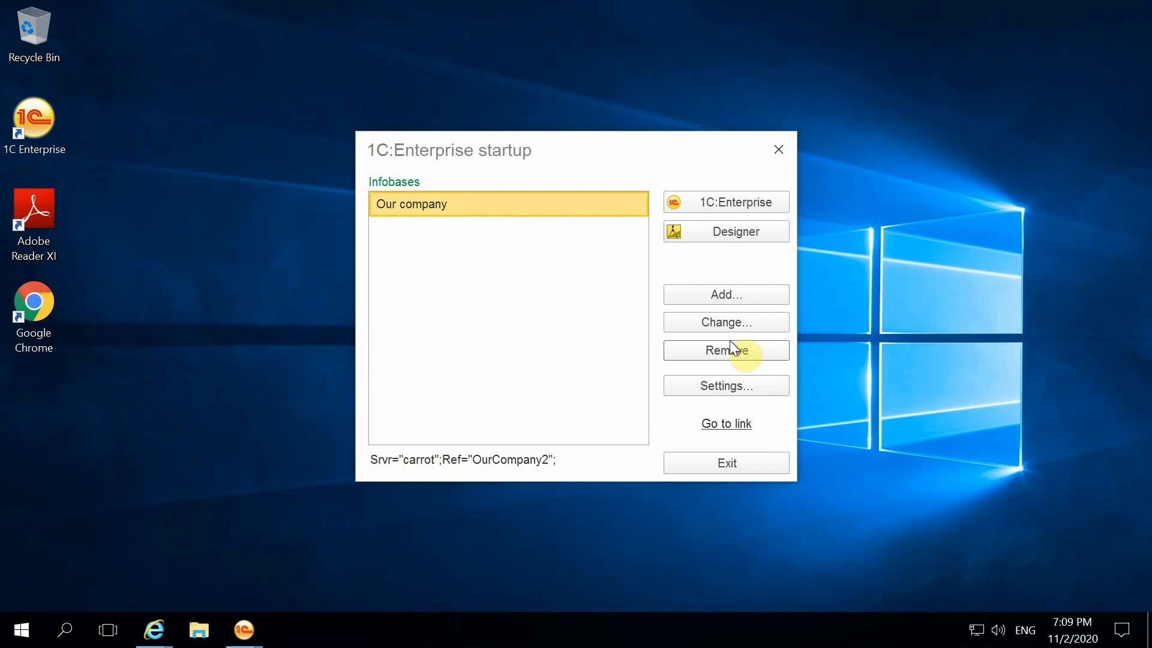
Run the Our company infobase in 1C:Enterprise from the startup list.
click(728, 205)
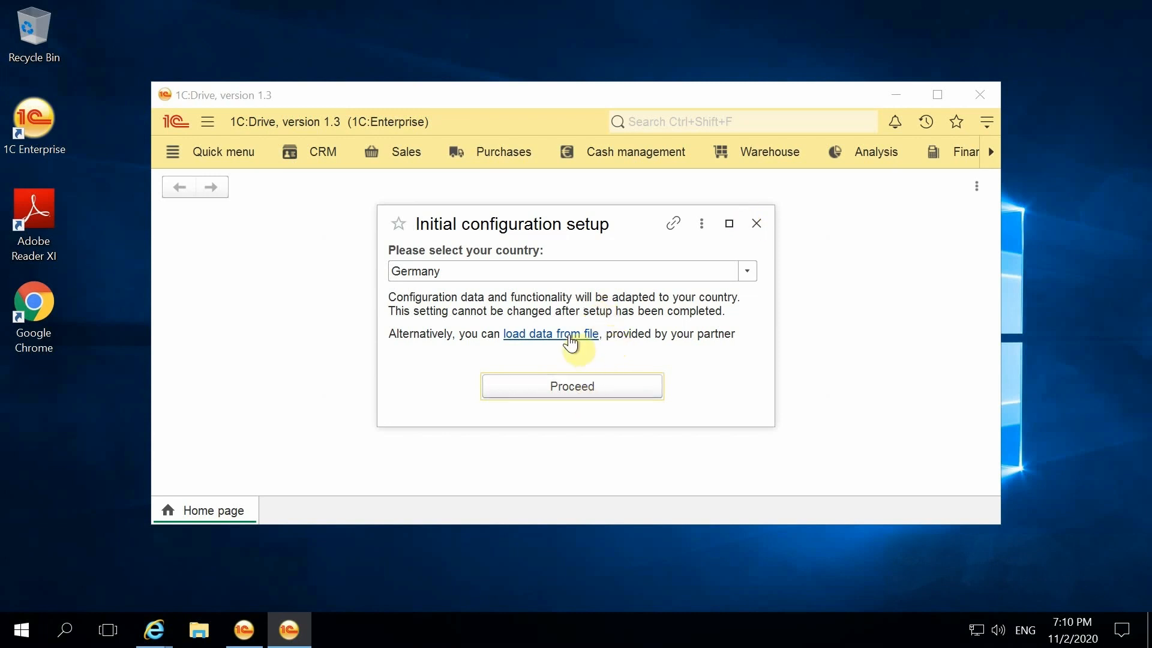
Skip the configuration data file, complete setup for Germany, and restart the application.
click(570, 335)
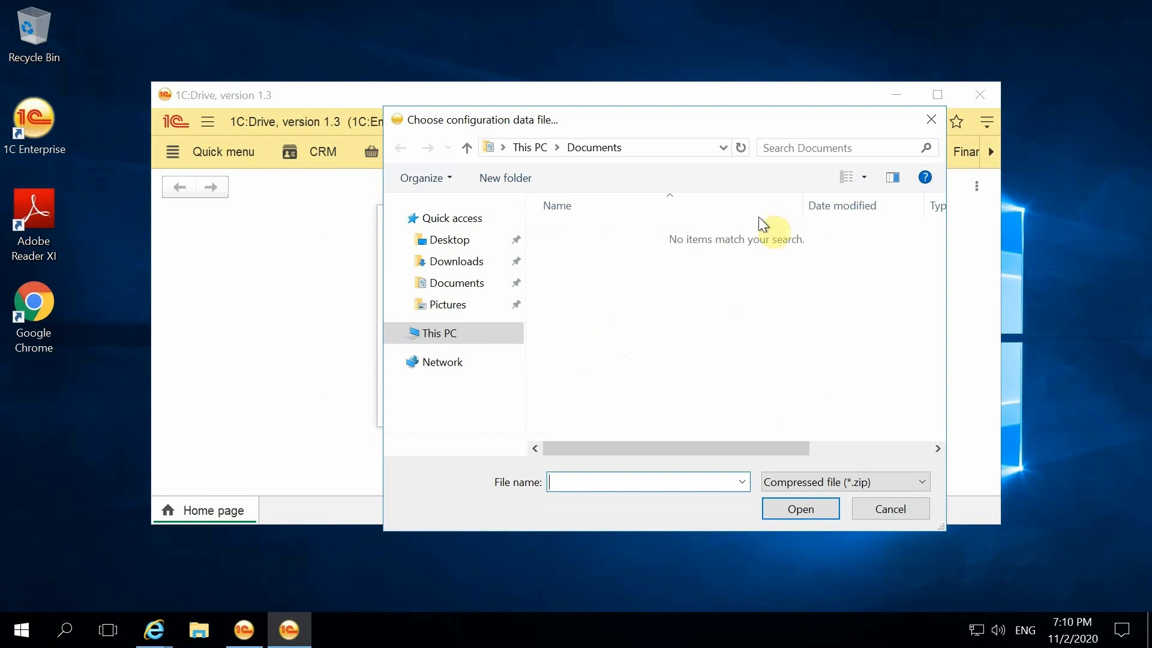
click(931, 119)
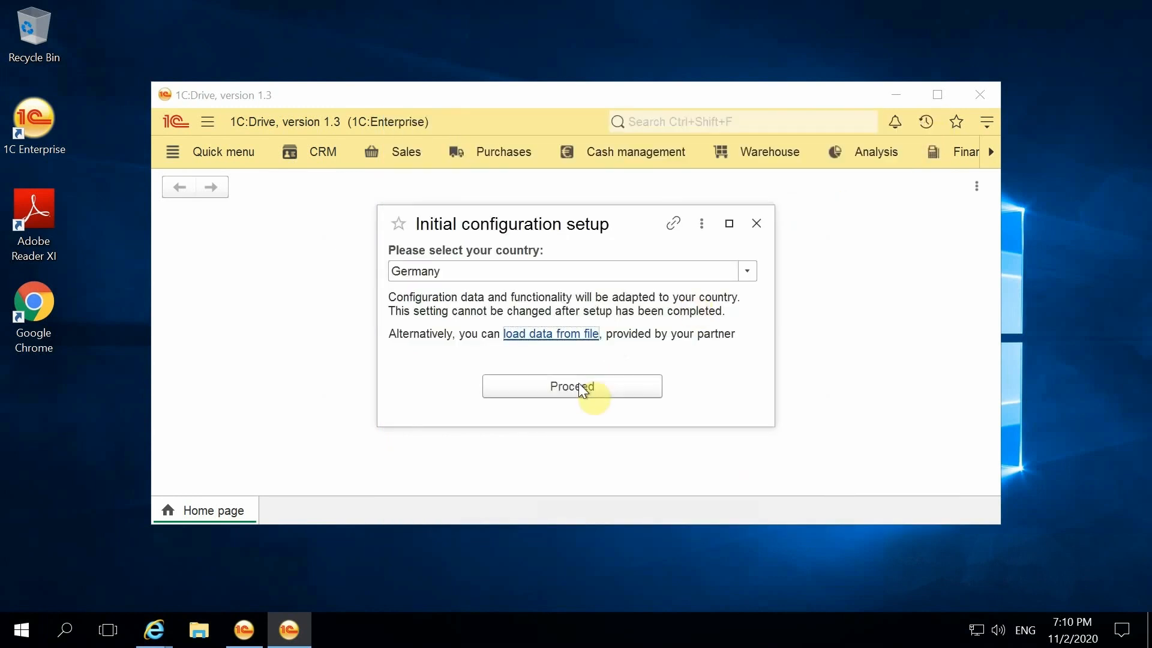
click(577, 386)
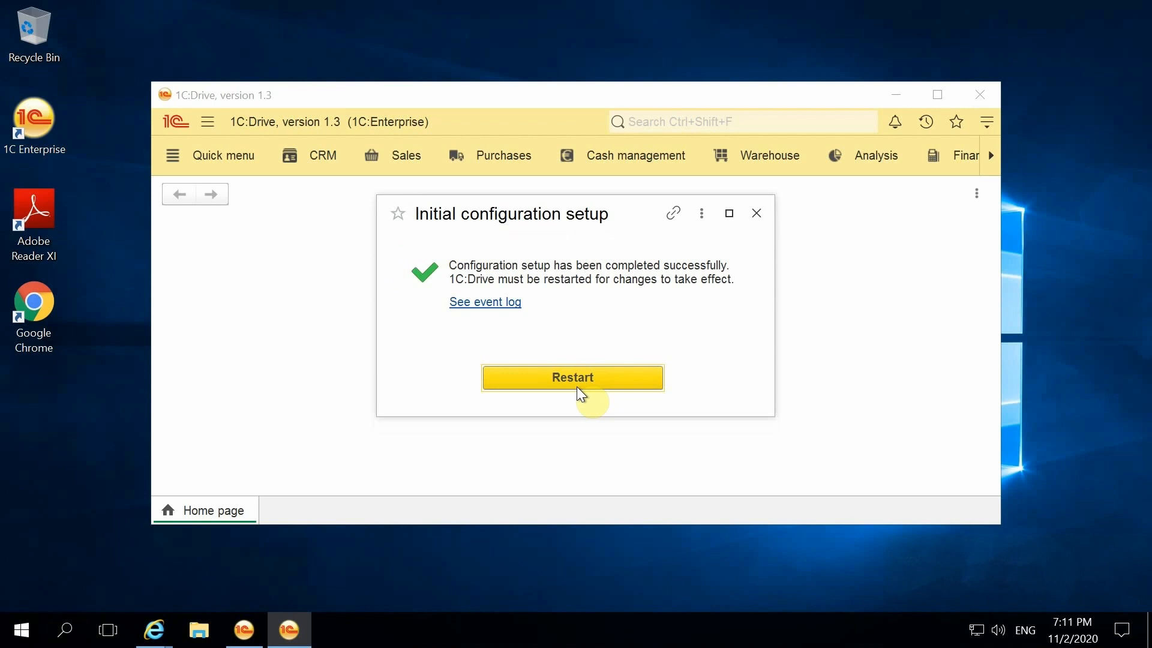
click(585, 376)
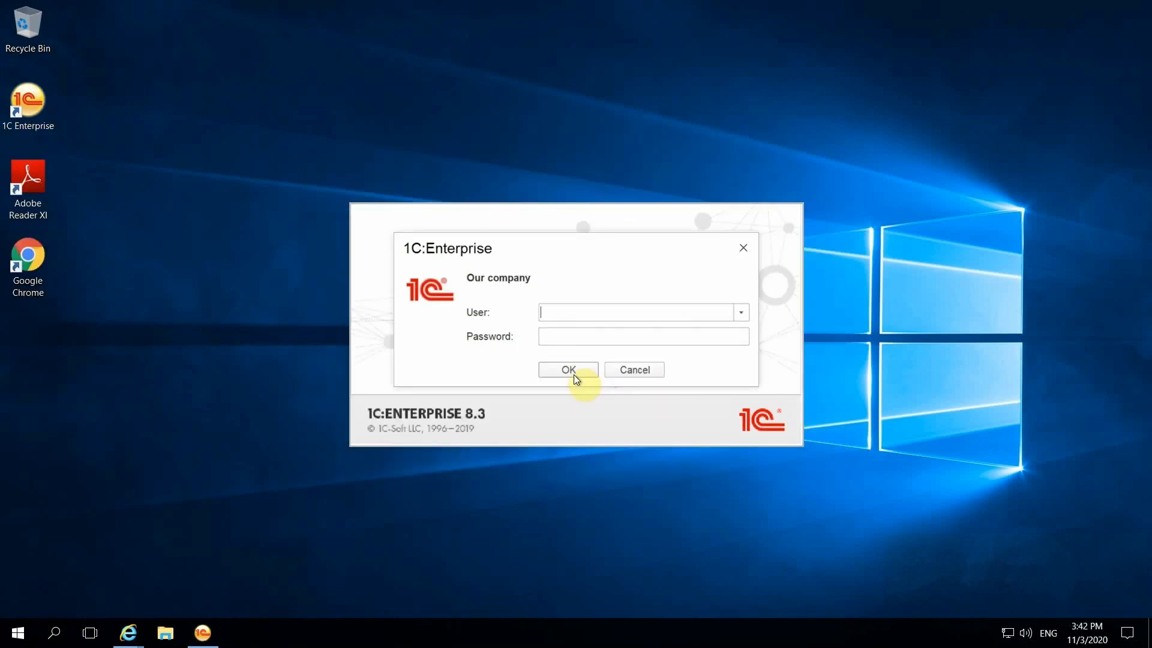
Log in to Our company as the Administrator user.
click(741, 311)
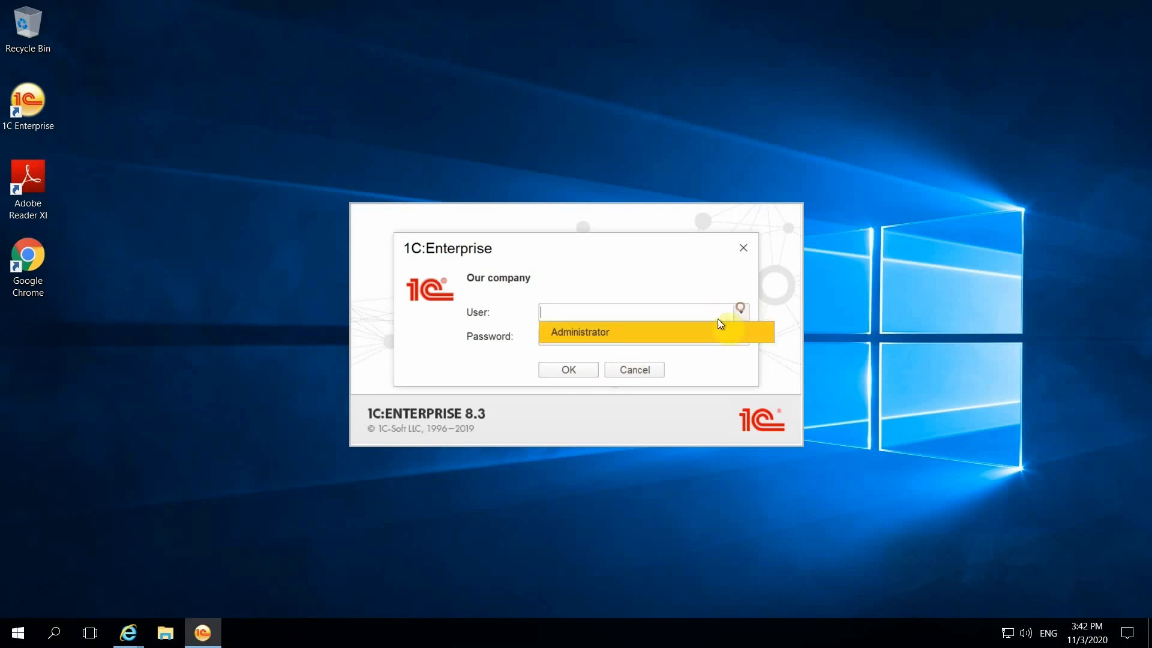
click(688, 330)
click(574, 368)
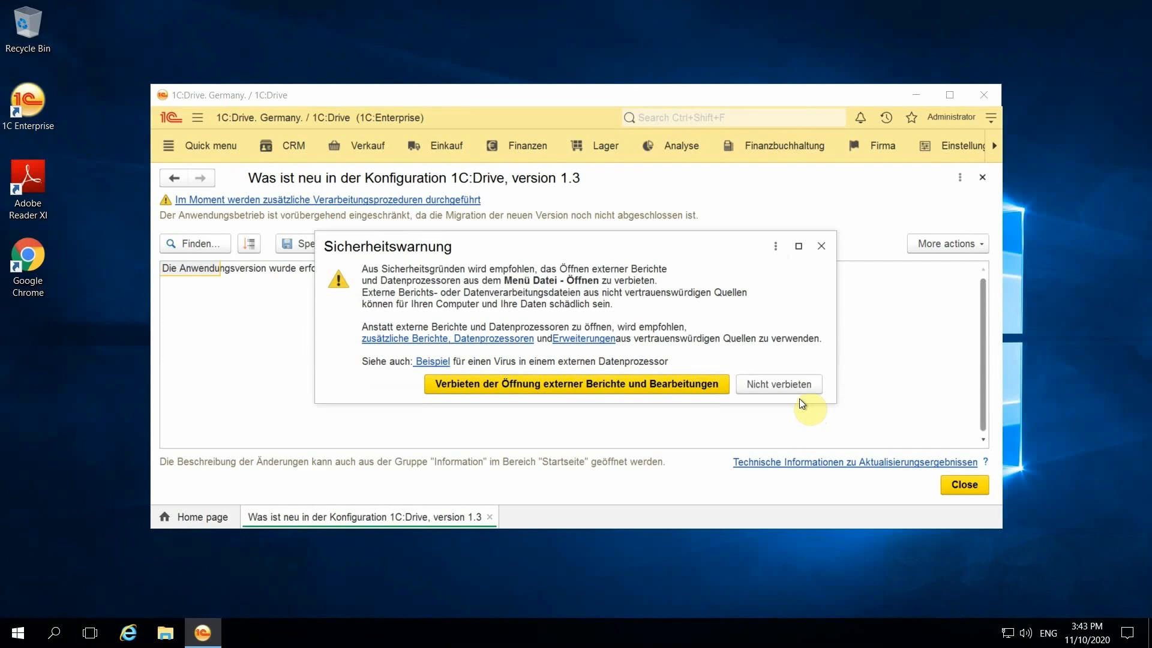
Keep external reports allowed ('Nicht verbieten'), restart, and view the Einstellungen section.
click(783, 384)
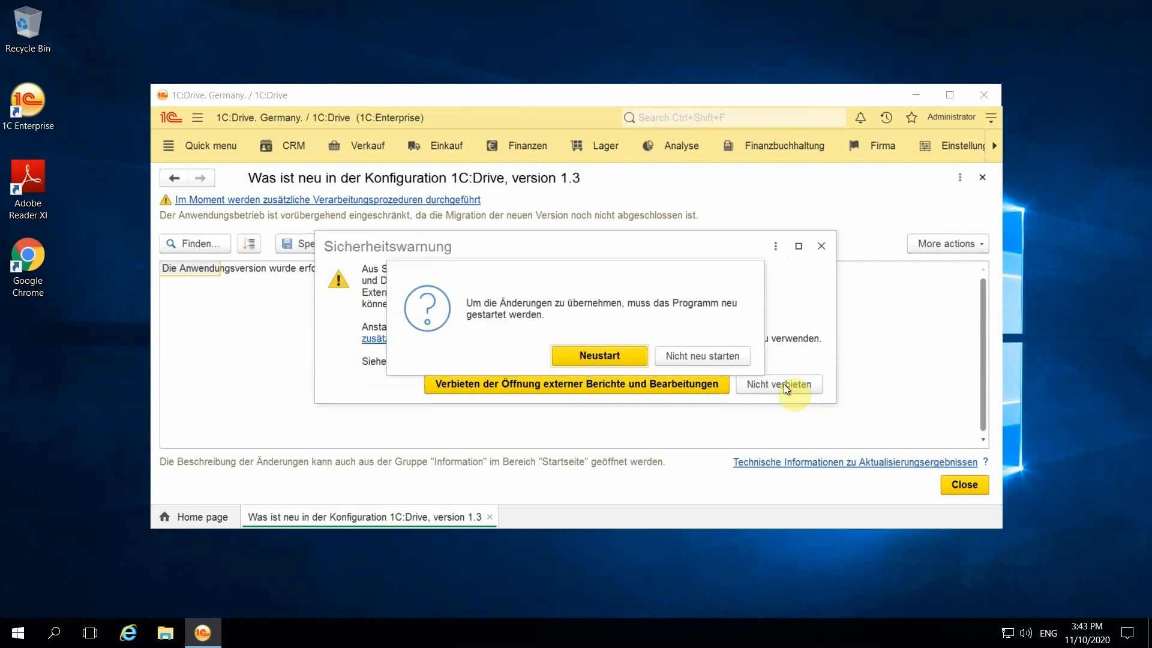
click(607, 356)
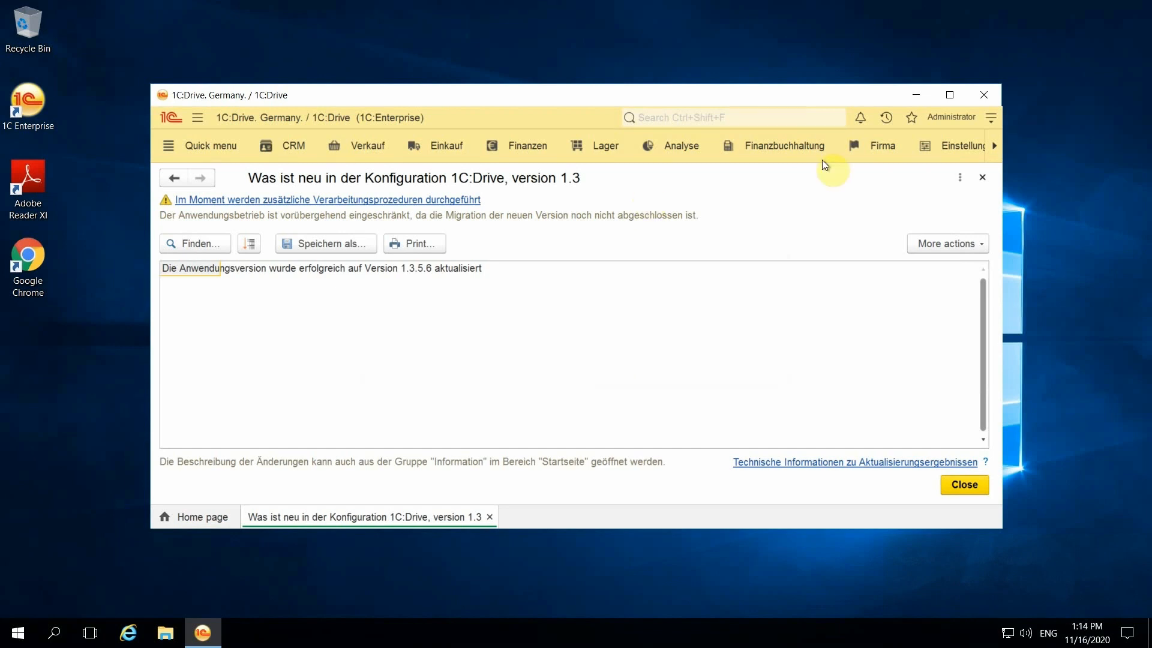
click(953, 151)
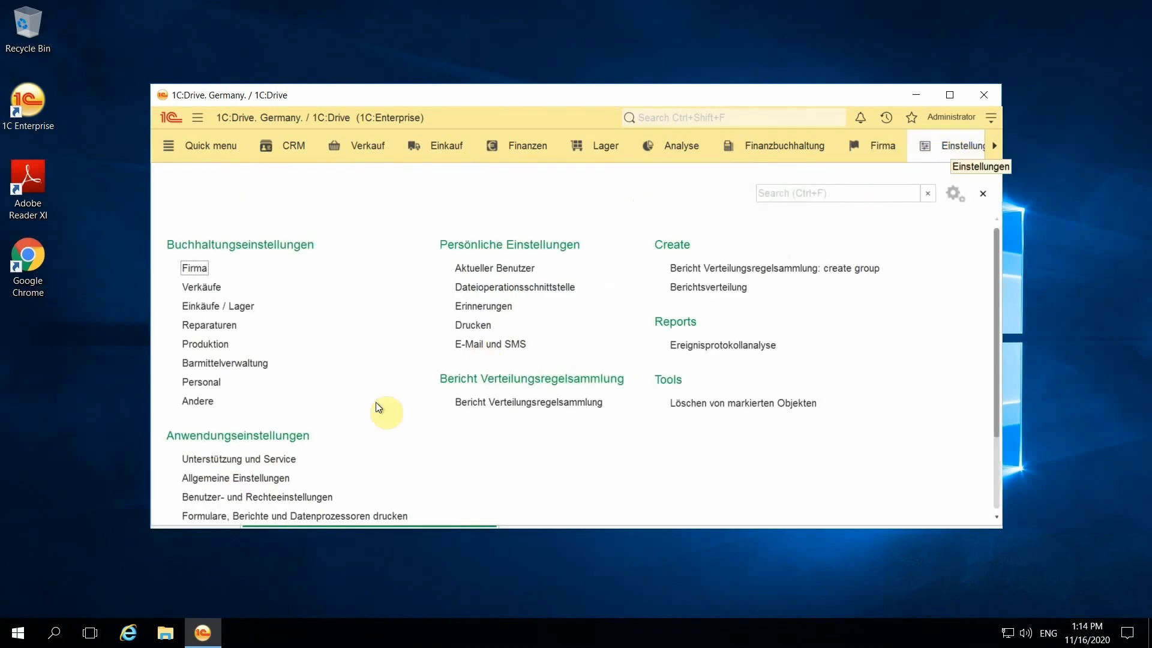
Set Administrator's interface language to Englisch in Active Users, save, and log out.
click(244, 461)
click(271, 227)
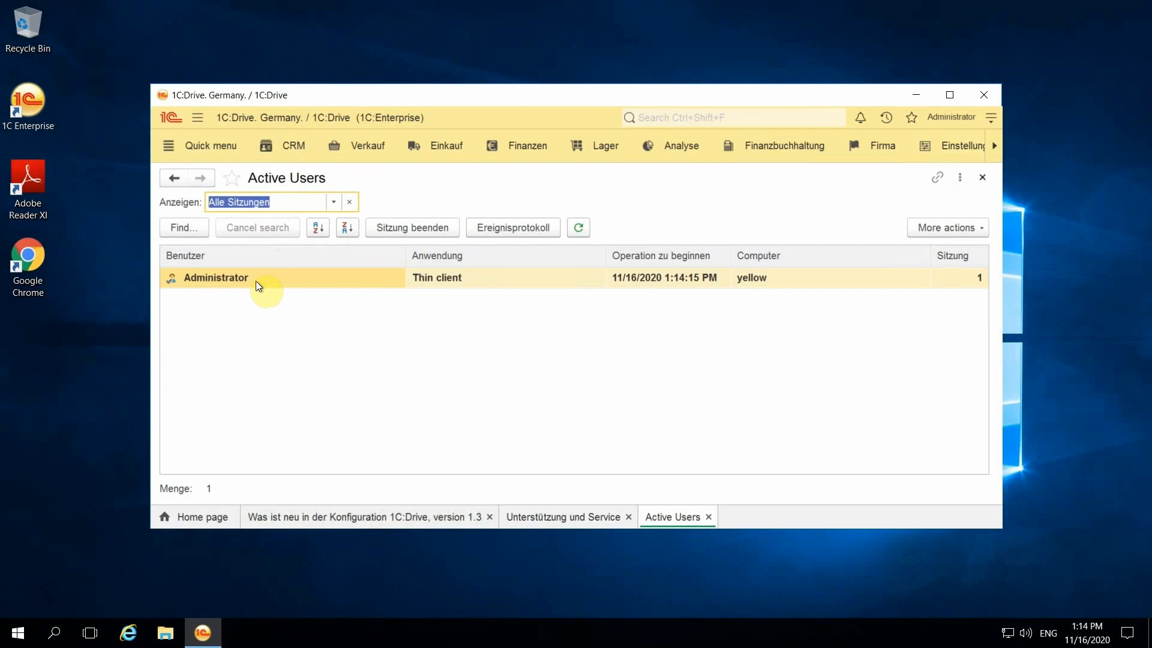
double_click(256, 280)
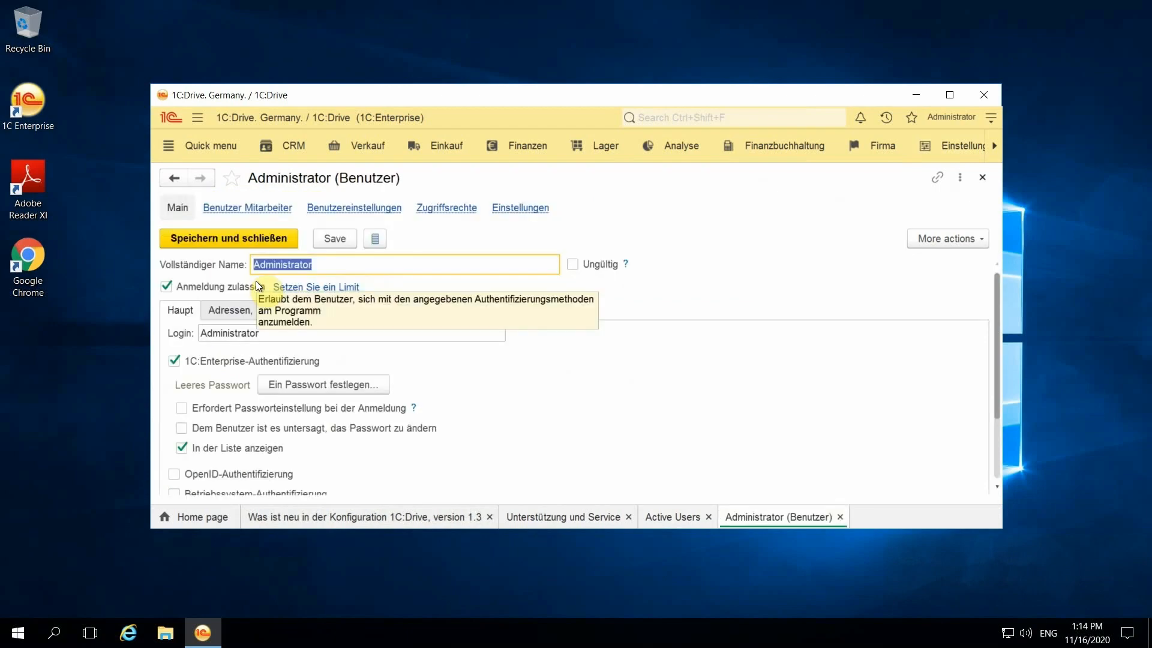
scroll(465, 298, down, 3)
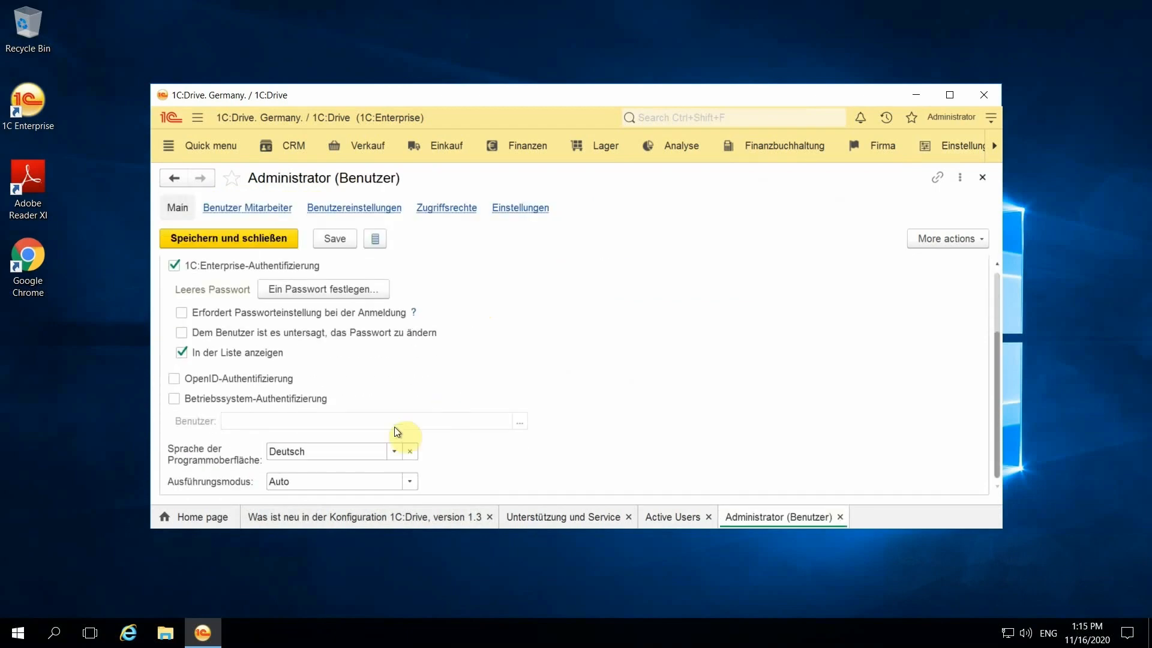
click(392, 456)
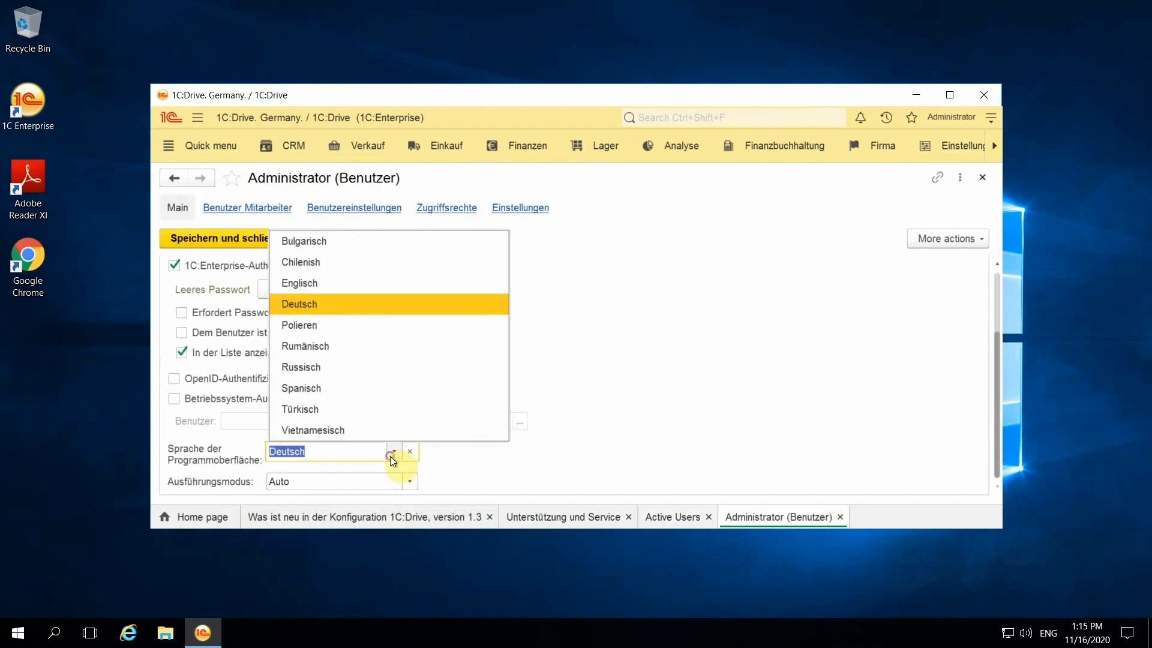
click(350, 283)
click(240, 241)
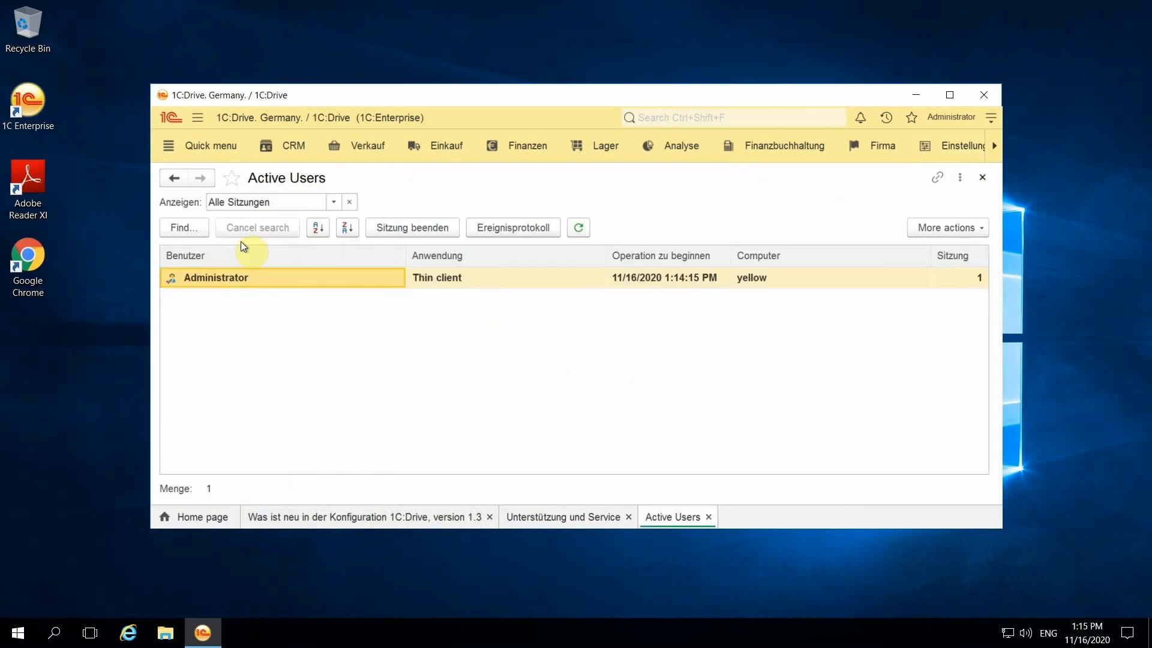
click(963, 120)
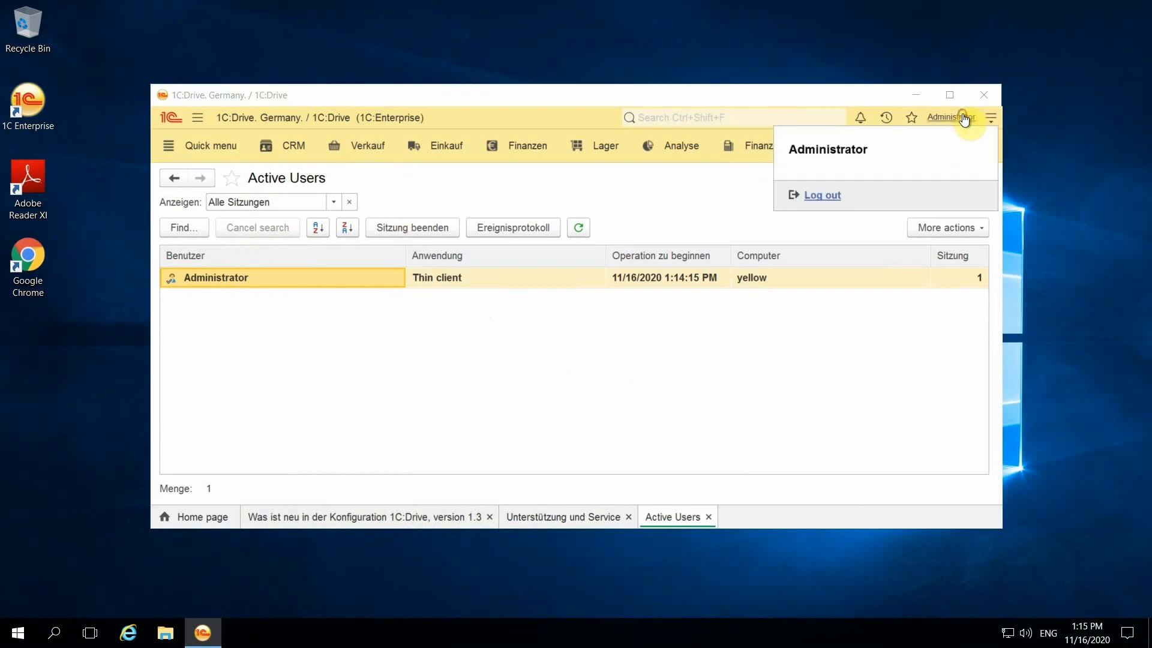
click(825, 195)
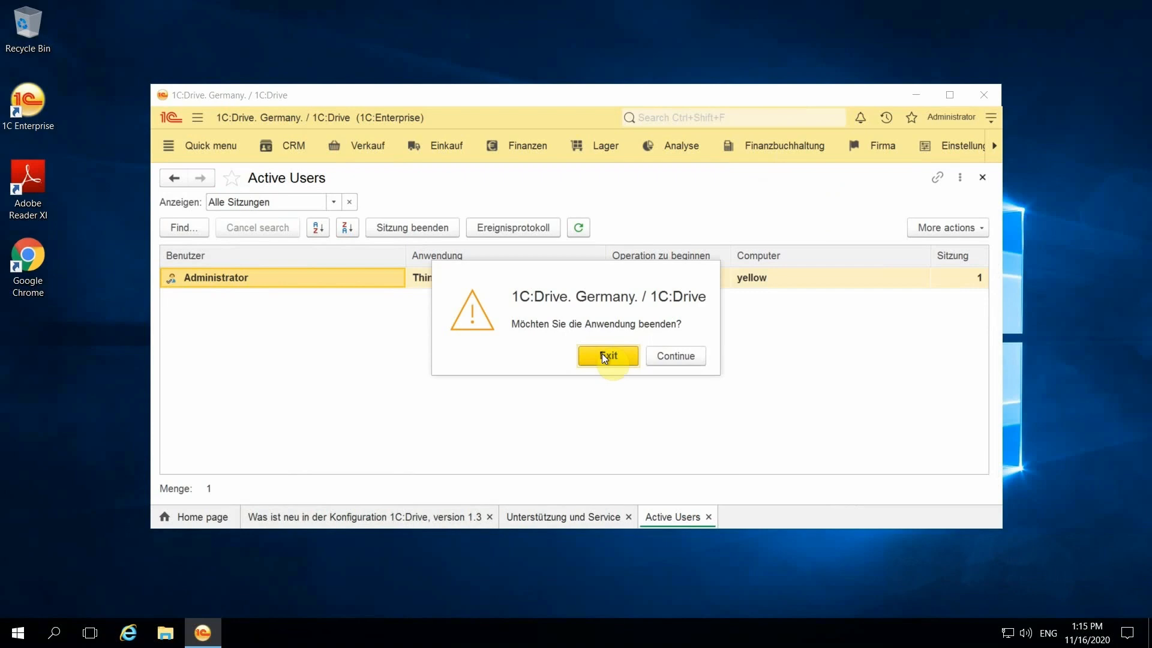
Exit 1C:Drive and relaunch the Our company infobase from the desktop 1C:Enterprise launcher.
click(604, 357)
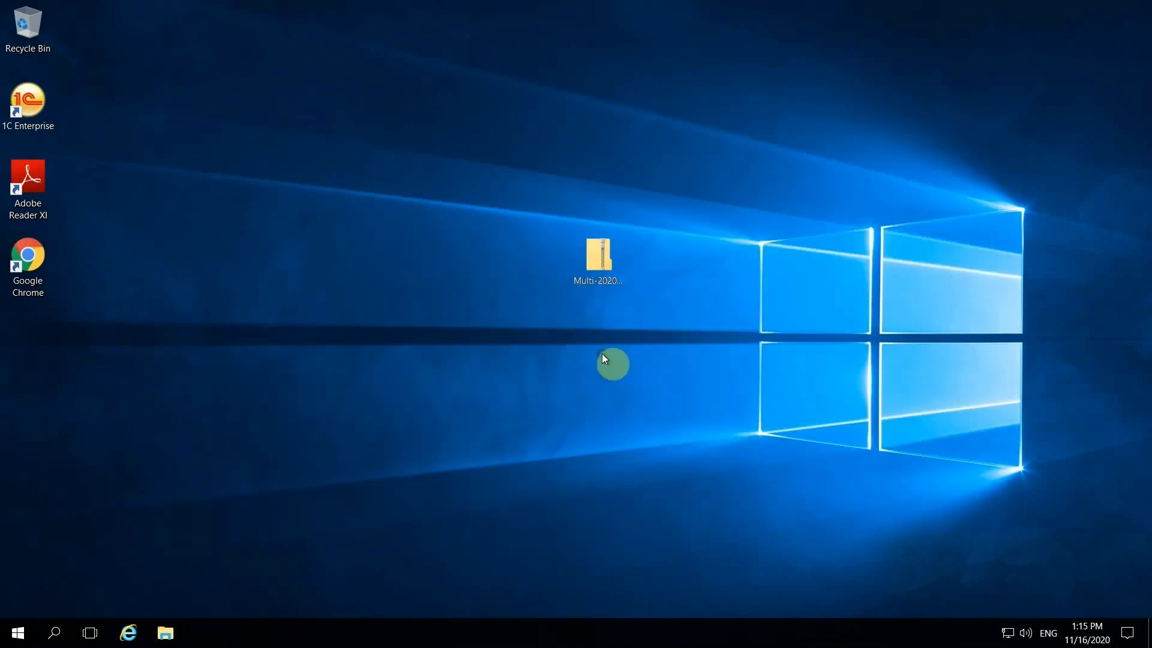
double_click(31, 121)
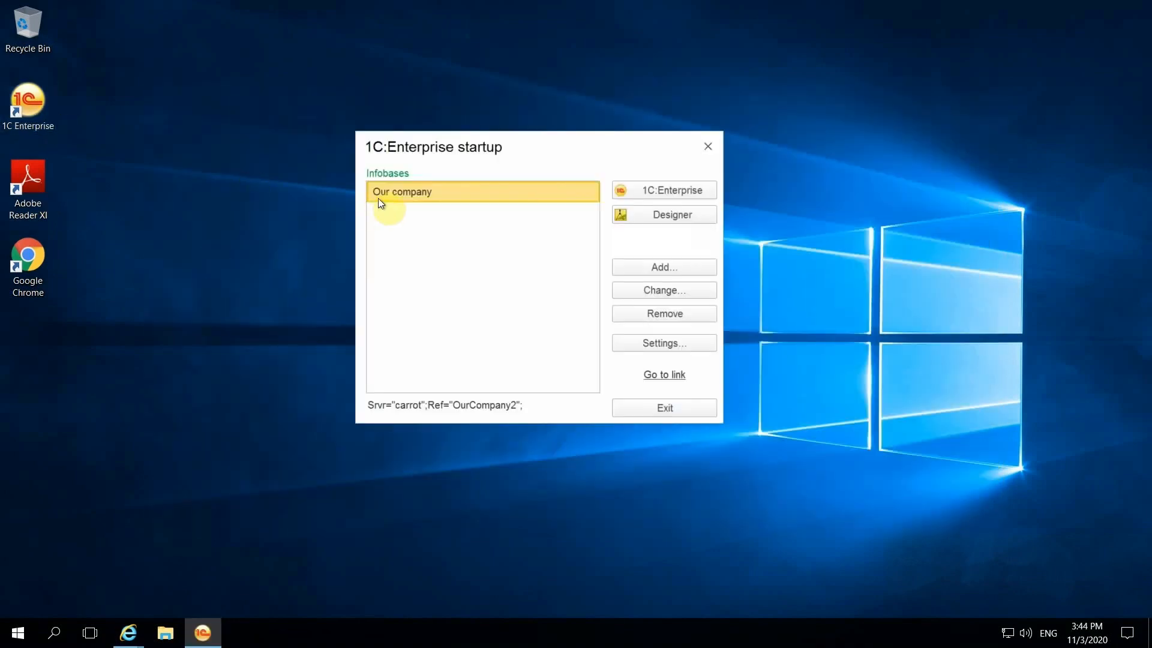
click(668, 185)
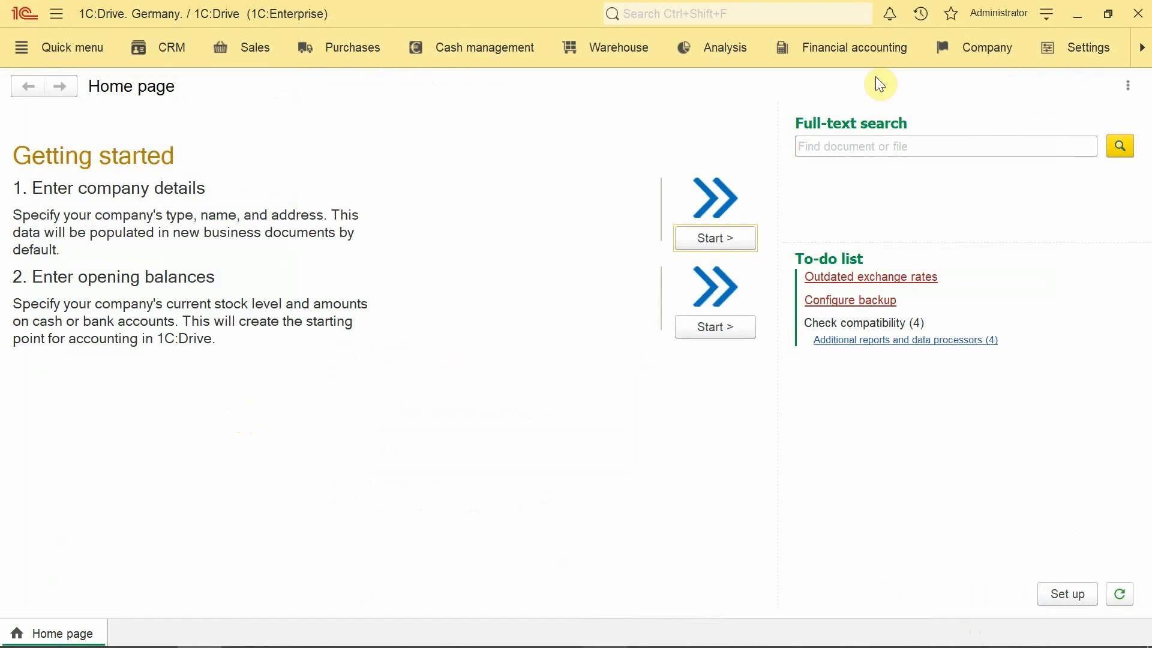
Open the Our company details record and allow editing of its locked attributes after the usage check.
click(967, 47)
click(70, 205)
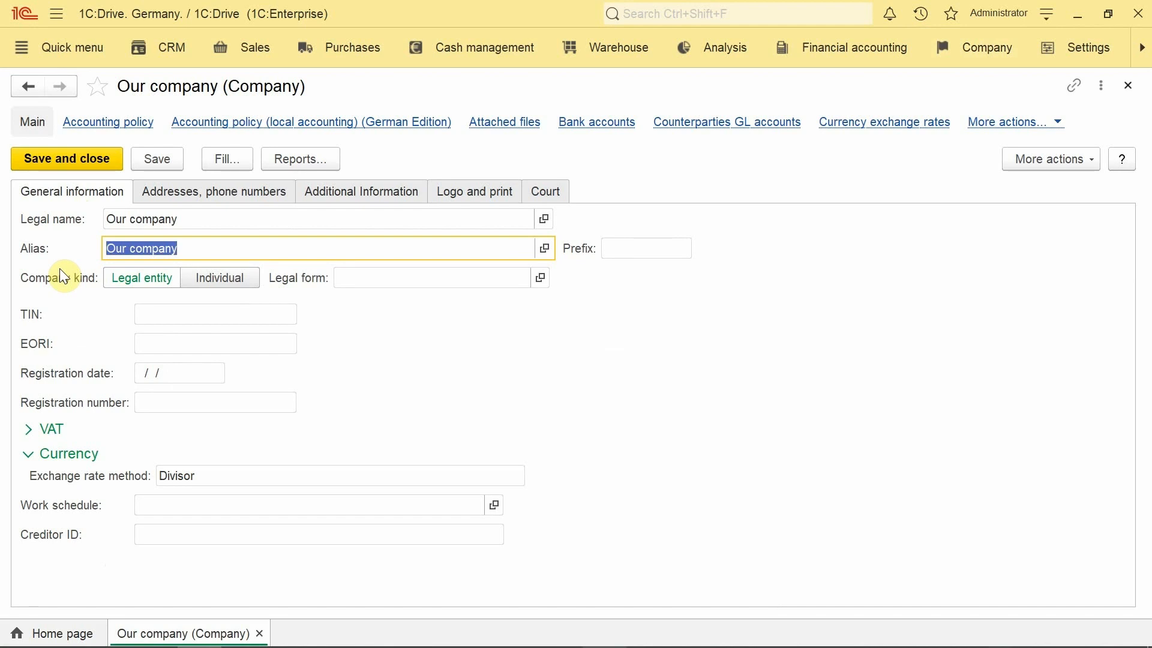
click(1043, 157)
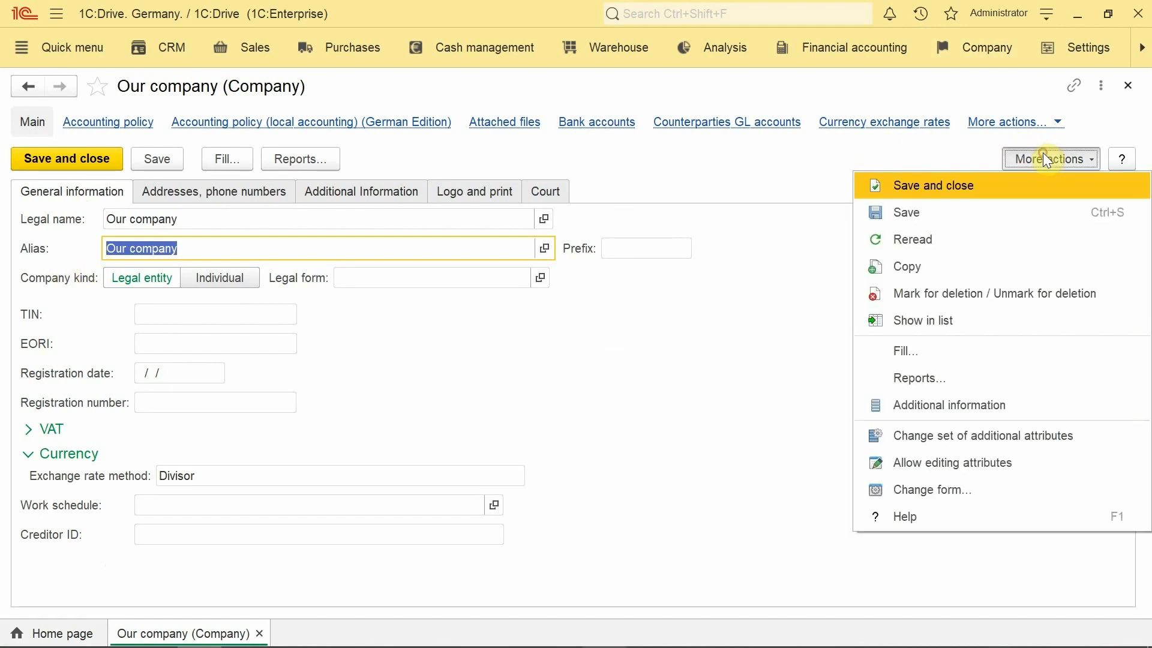
click(964, 472)
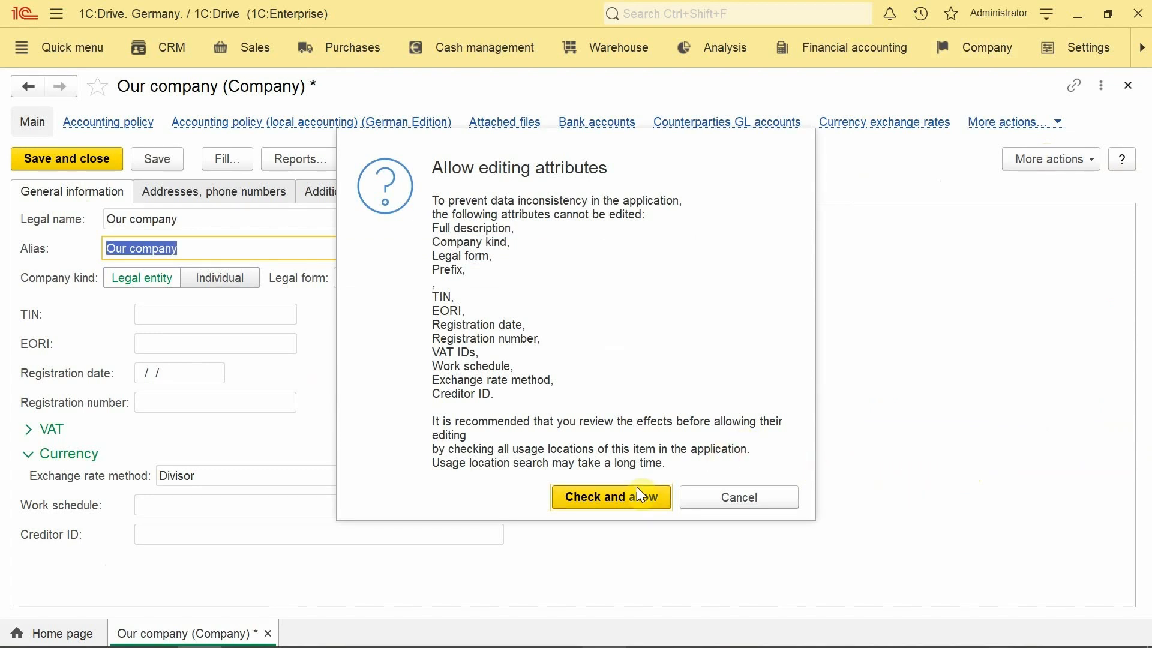
click(595, 495)
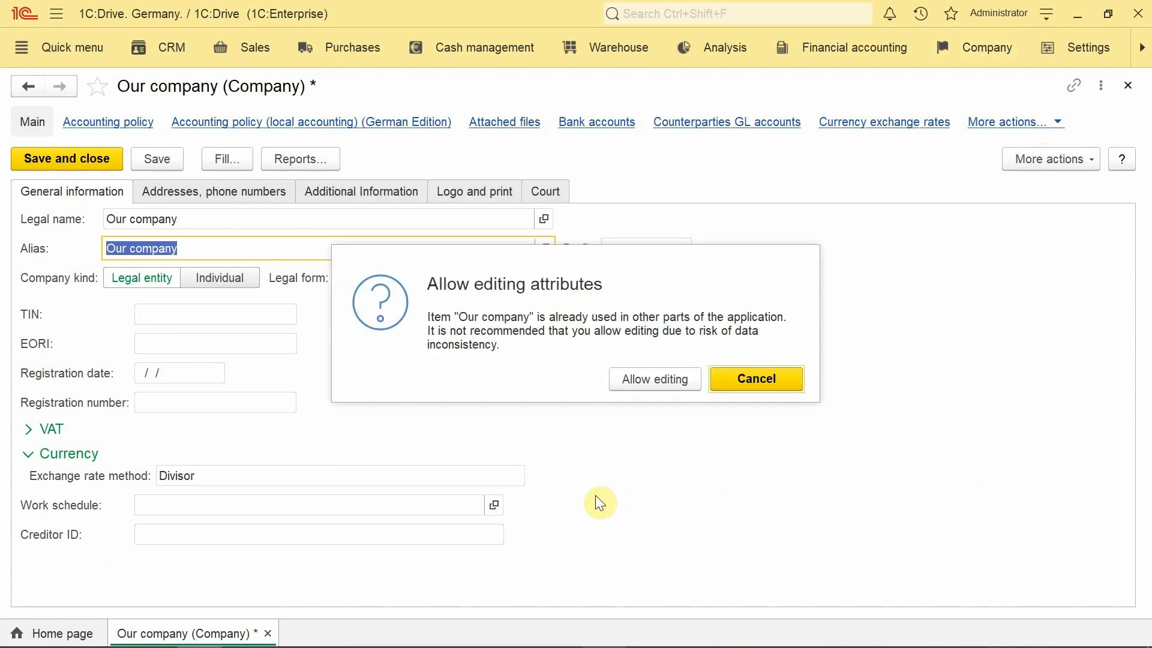
click(652, 387)
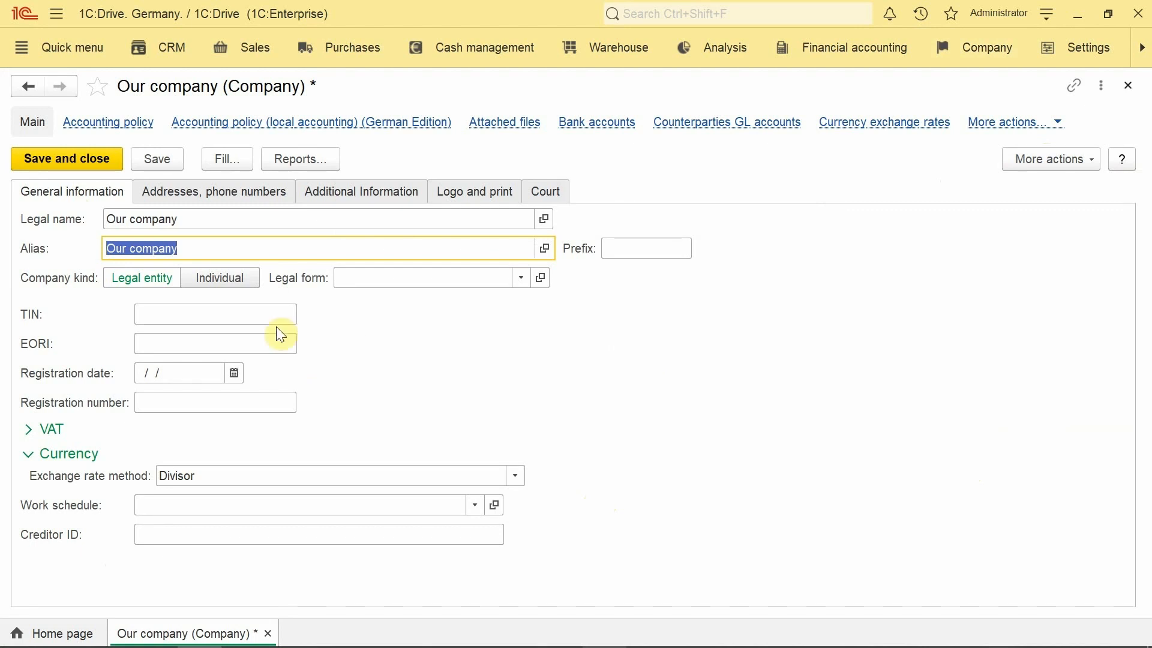
Append ', LLC' to the legal name so it reads 'Our company, LLC'.
click(229, 220)
click(236, 219)
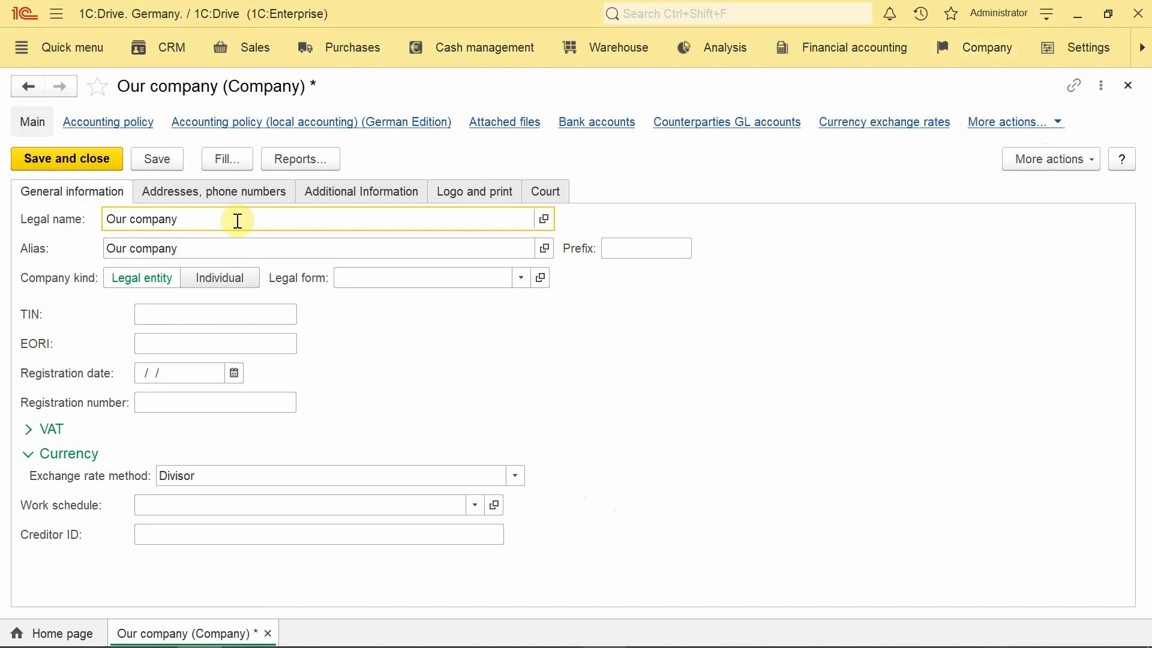
text(, LLC)
click(222, 247)
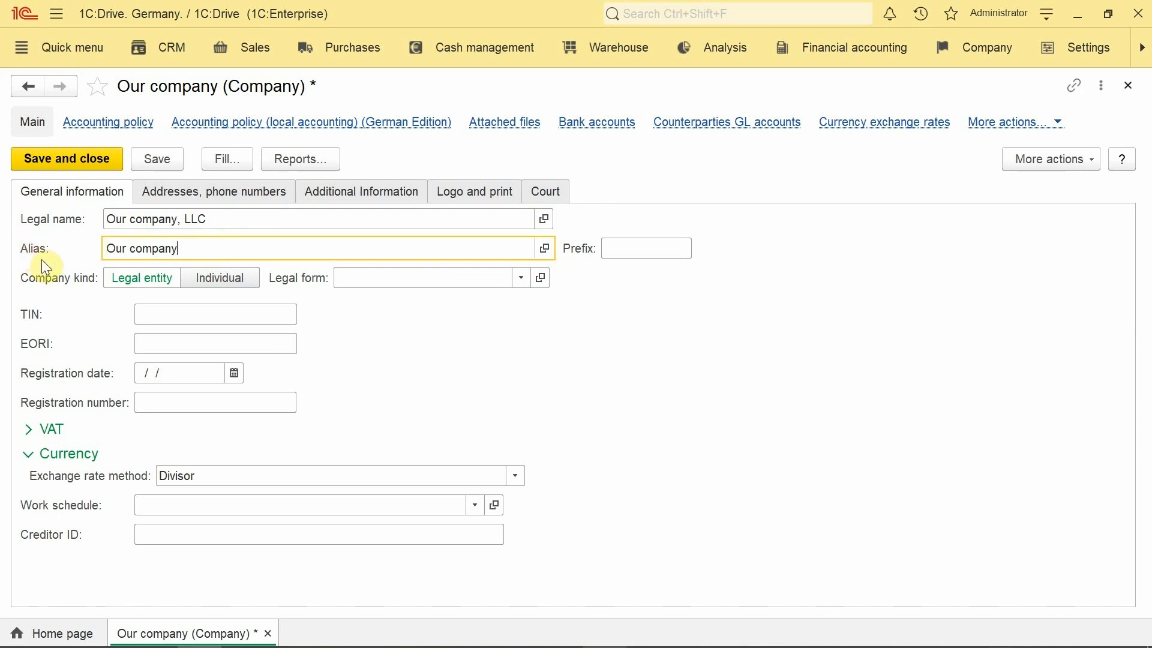
Switch the exchange rate method to Multiplier and back to Divisor, then save and close the company details.
click(204, 477)
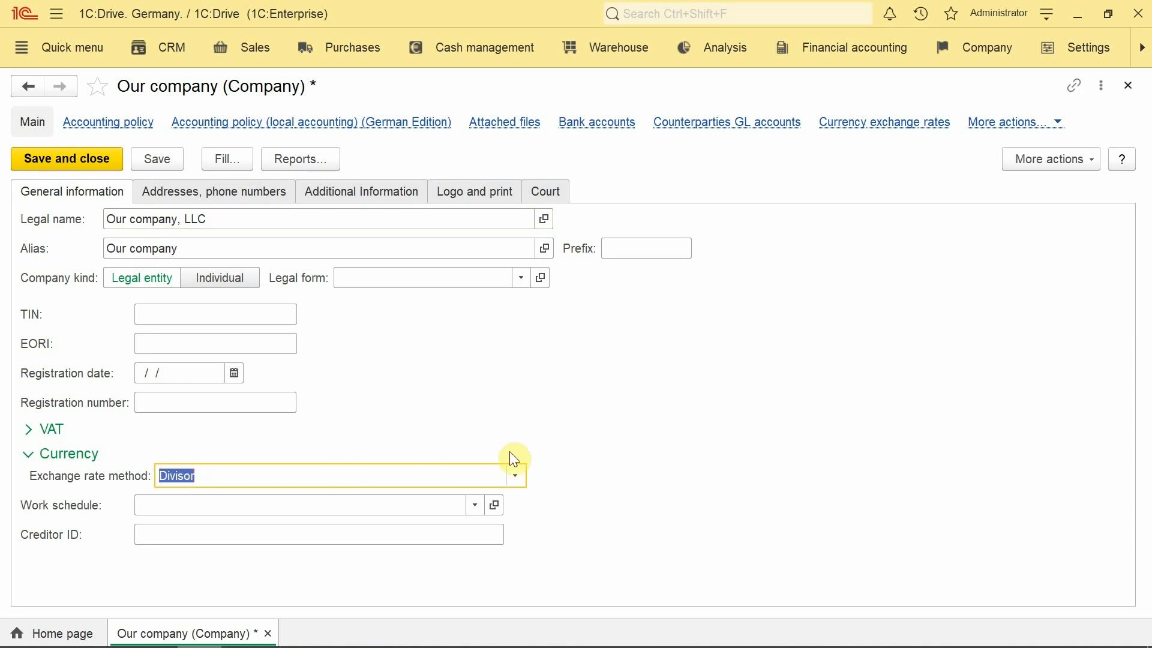
click(515, 478)
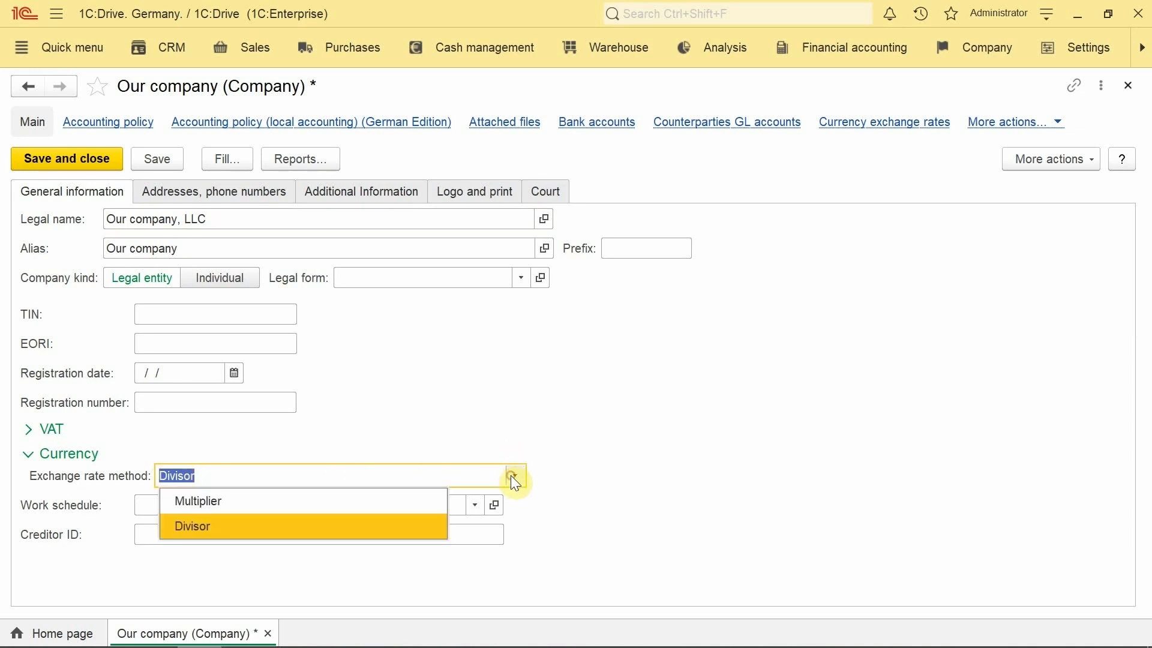
click(344, 505)
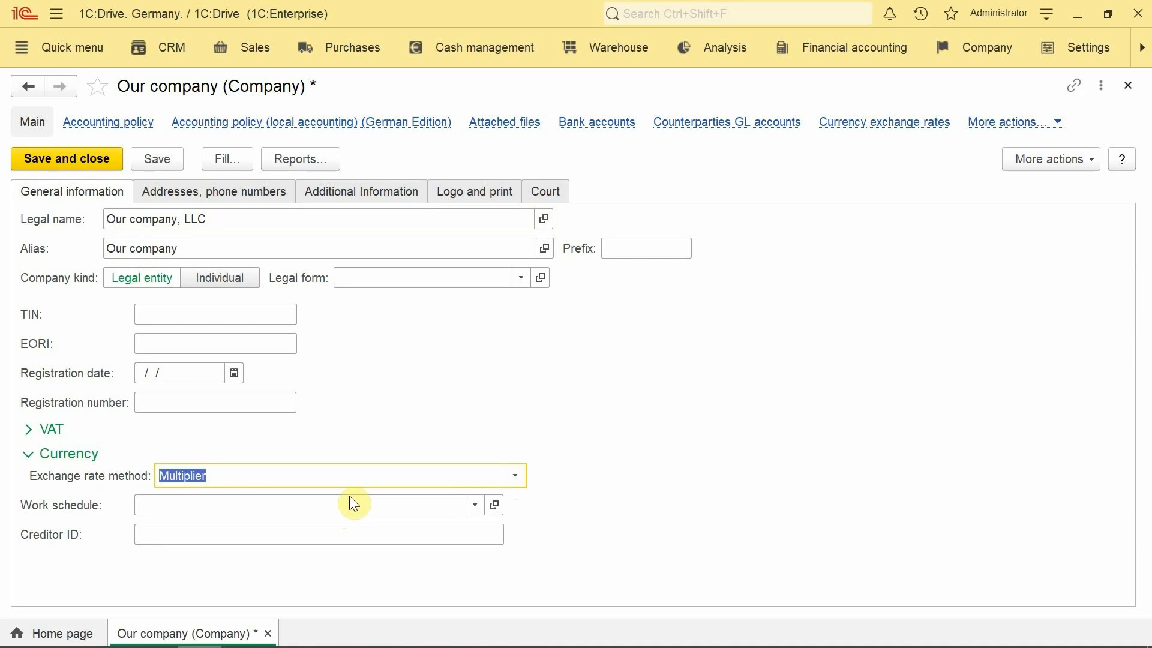
click(515, 476)
click(371, 527)
click(81, 157)
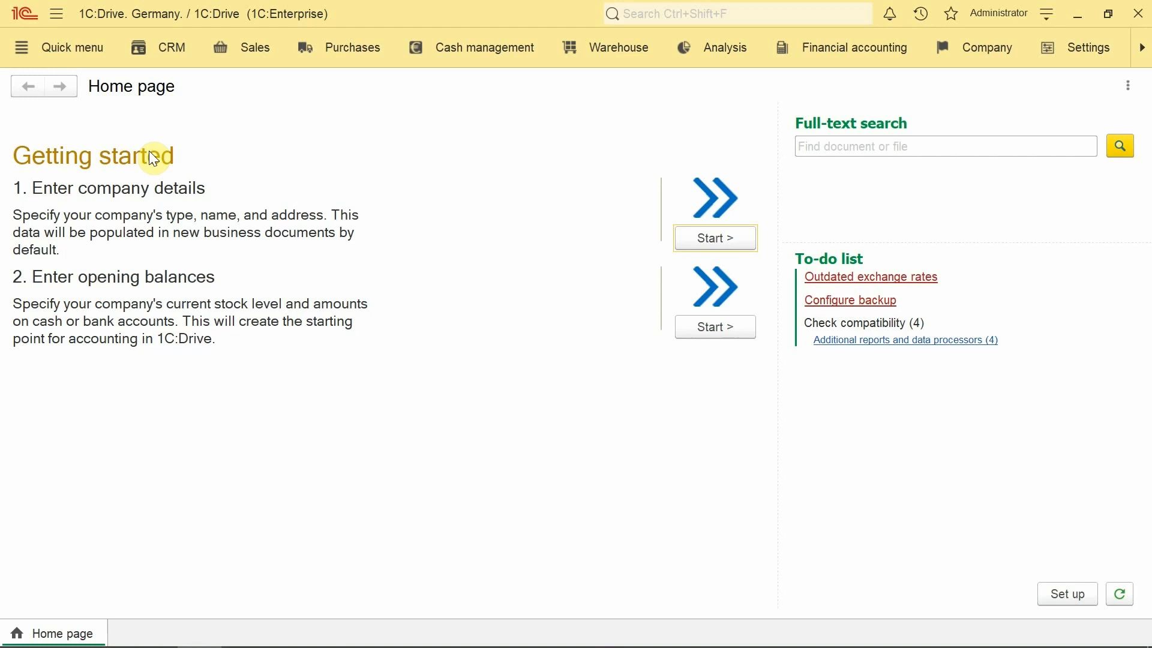
Start the opening balances wizard dated 11/1/2020 in Advanced mode and move on to step 1/5.
click(720, 328)
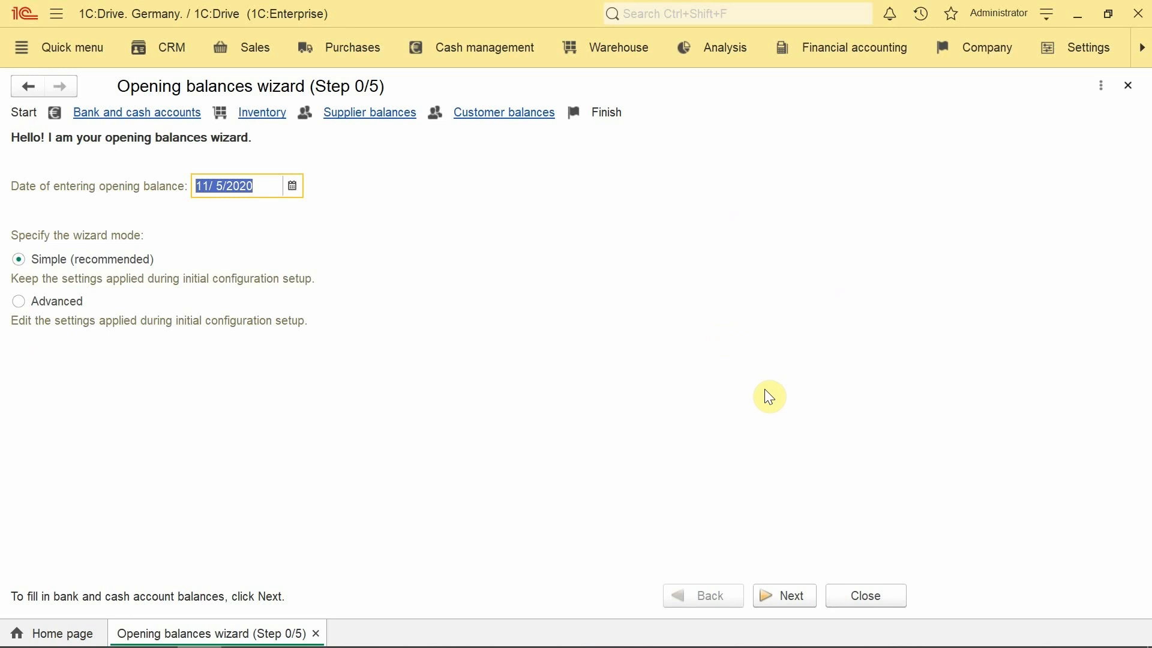
click(297, 187)
click(414, 329)
click(55, 301)
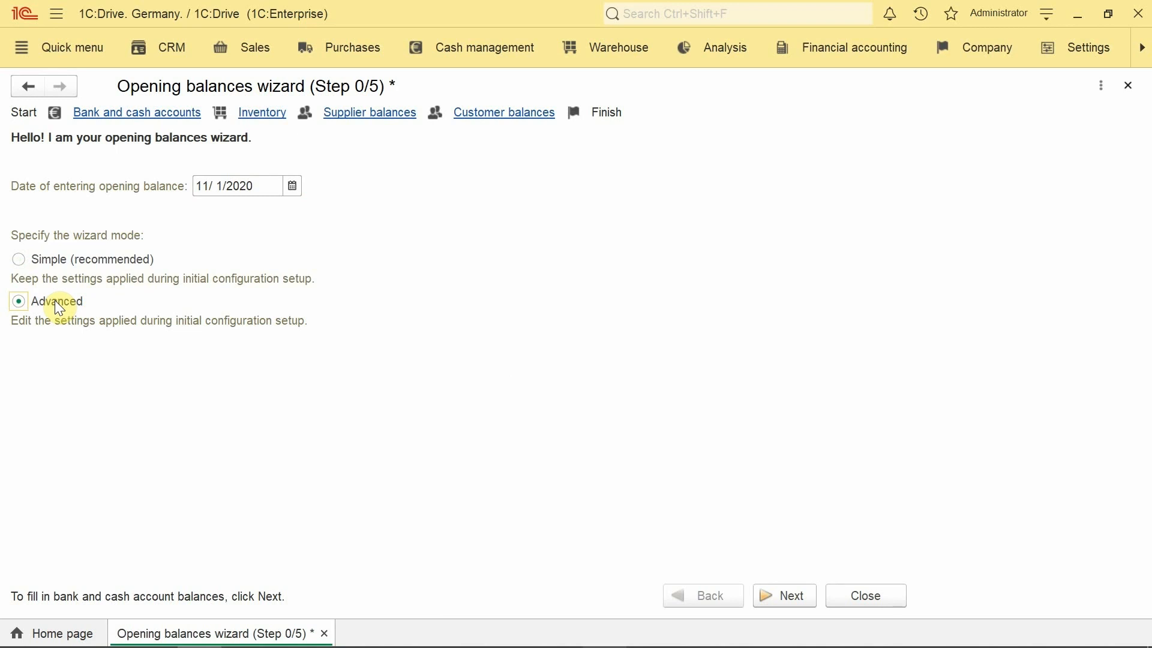
click(789, 596)
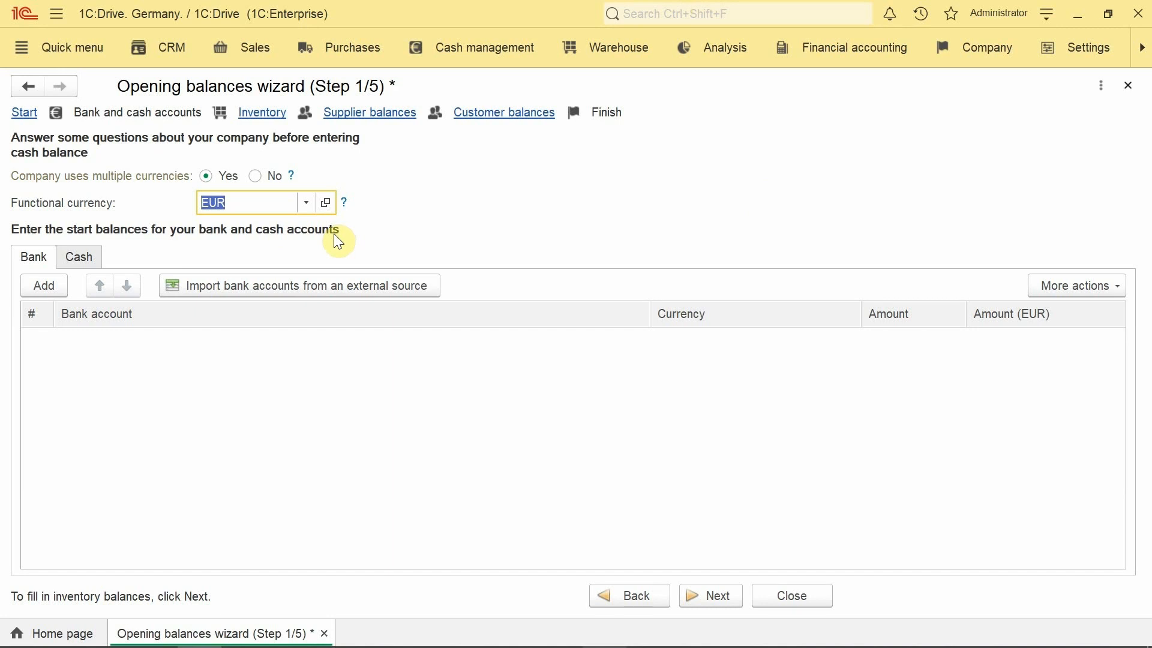
Import bank accounts from the external spreadsheet file BANK_BALANCE.
click(210, 288)
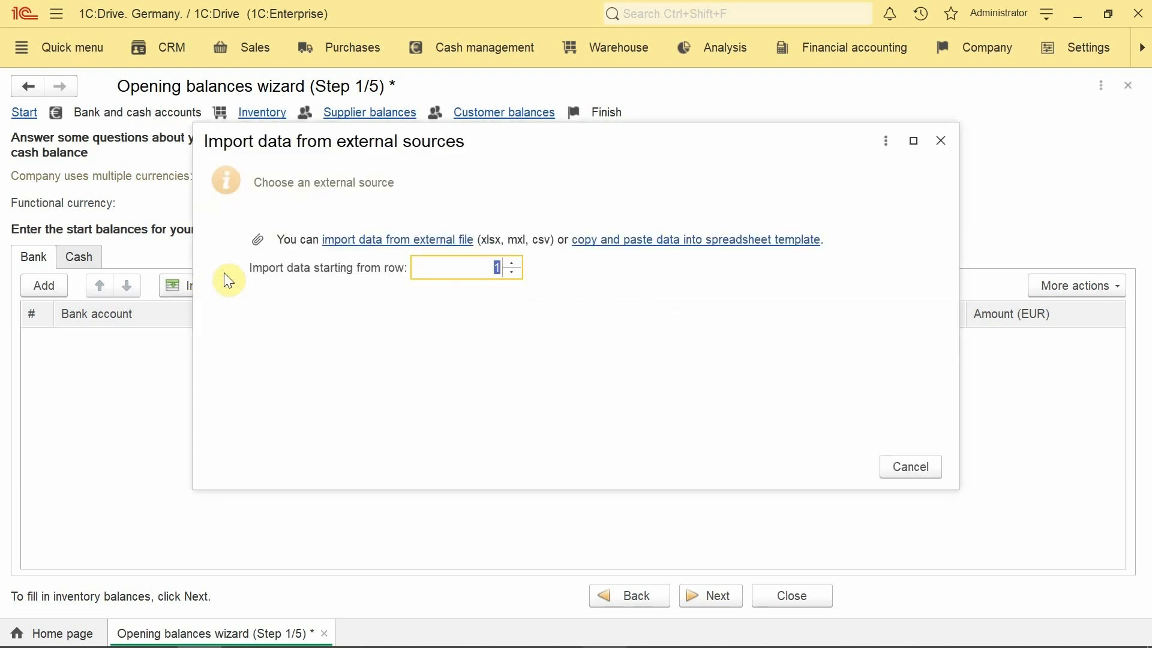
click(338, 237)
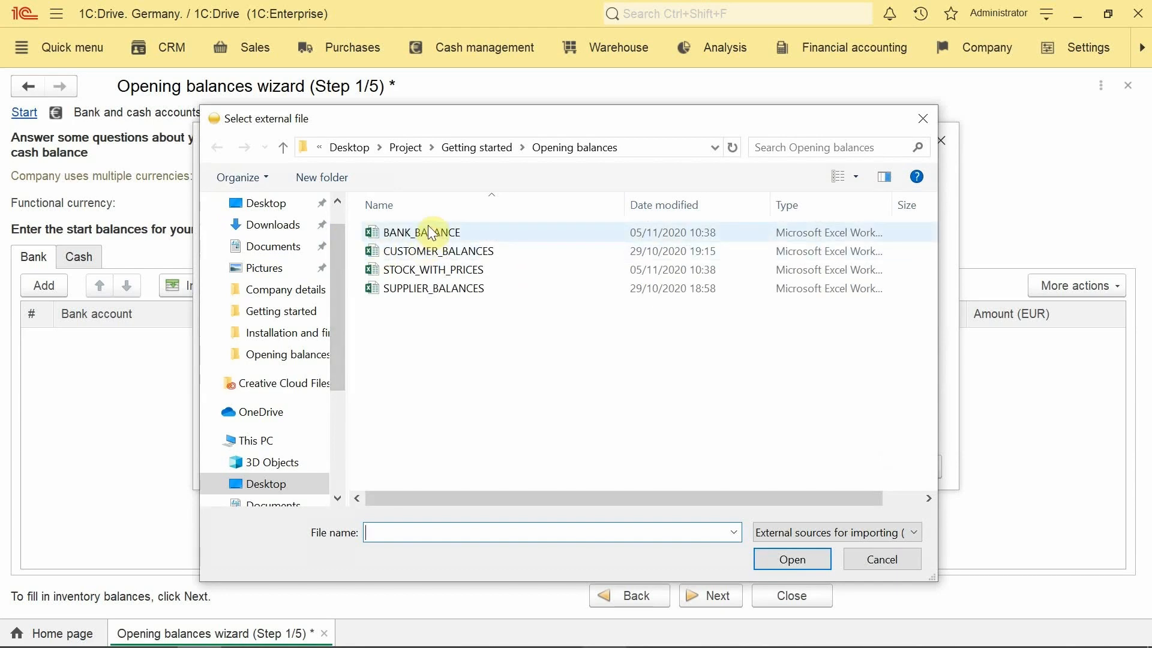
double_click(431, 232)
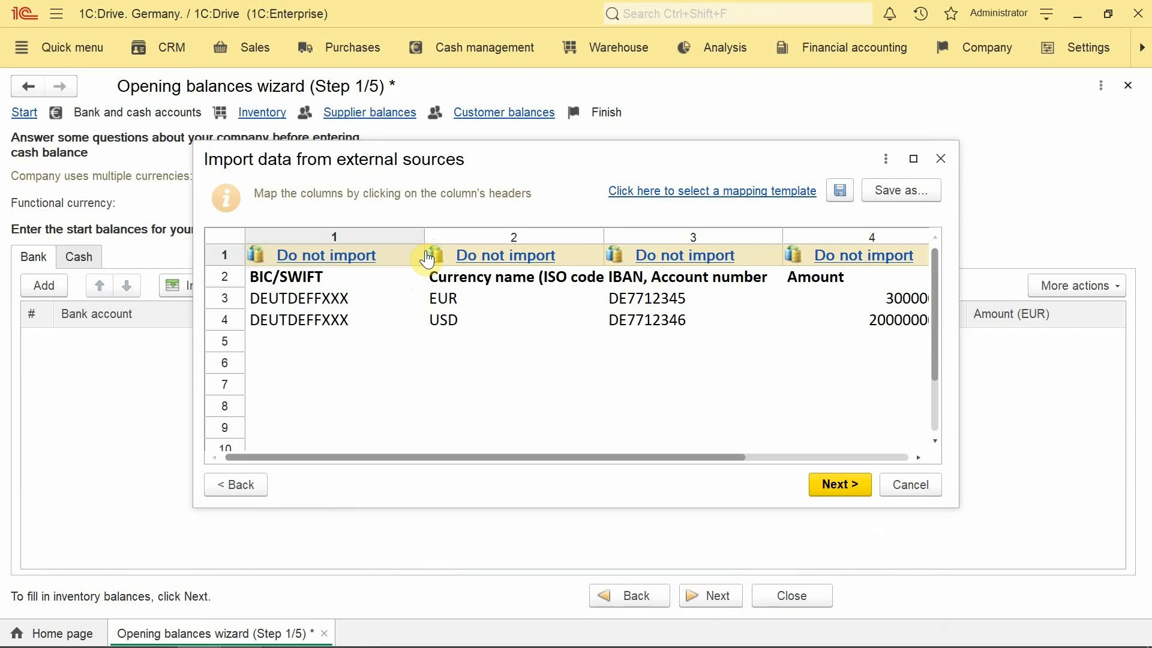
Map columns 1-3 to SWIFT, Currency name (ISO code) and IBAN.
click(344, 256)
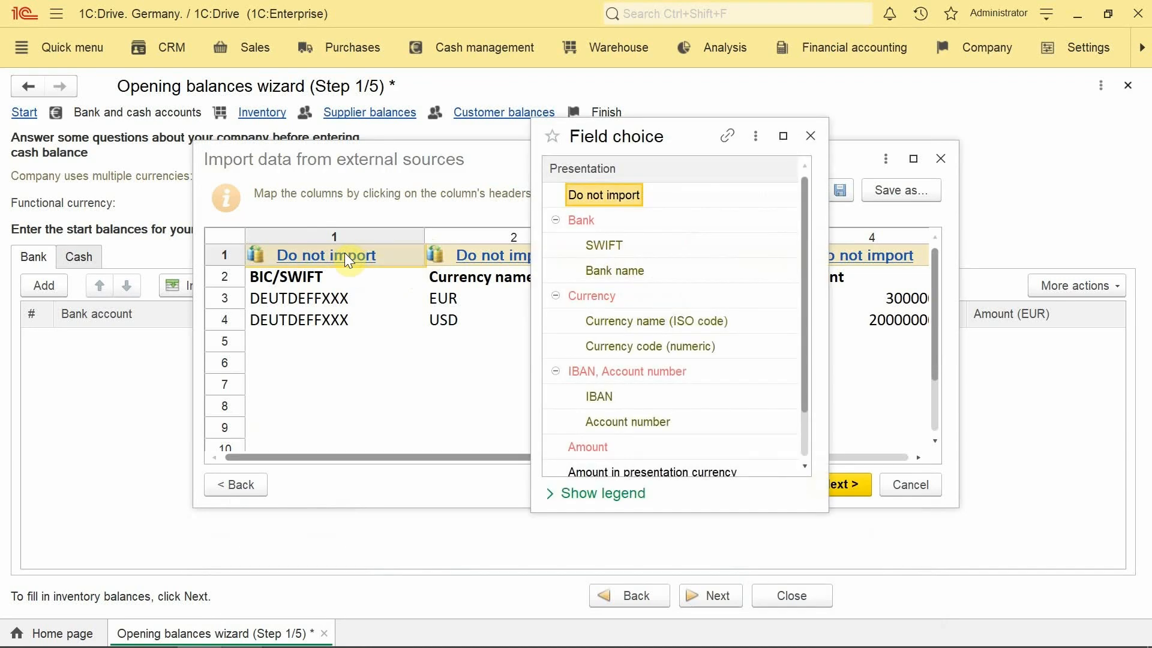
click(600, 244)
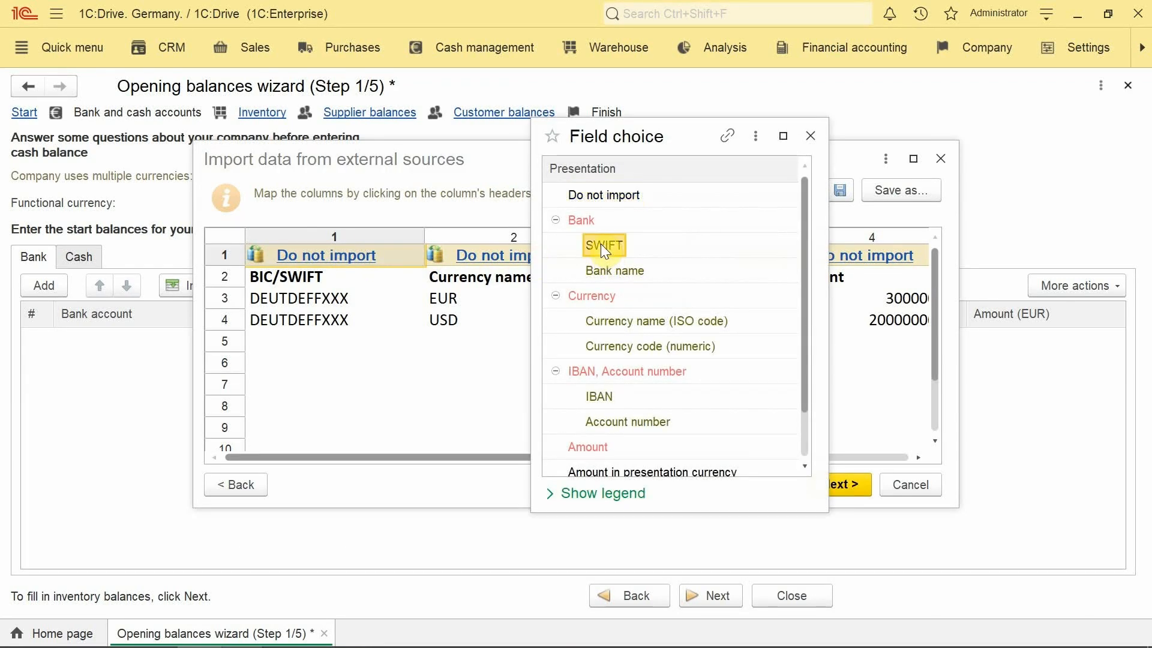
click(526, 260)
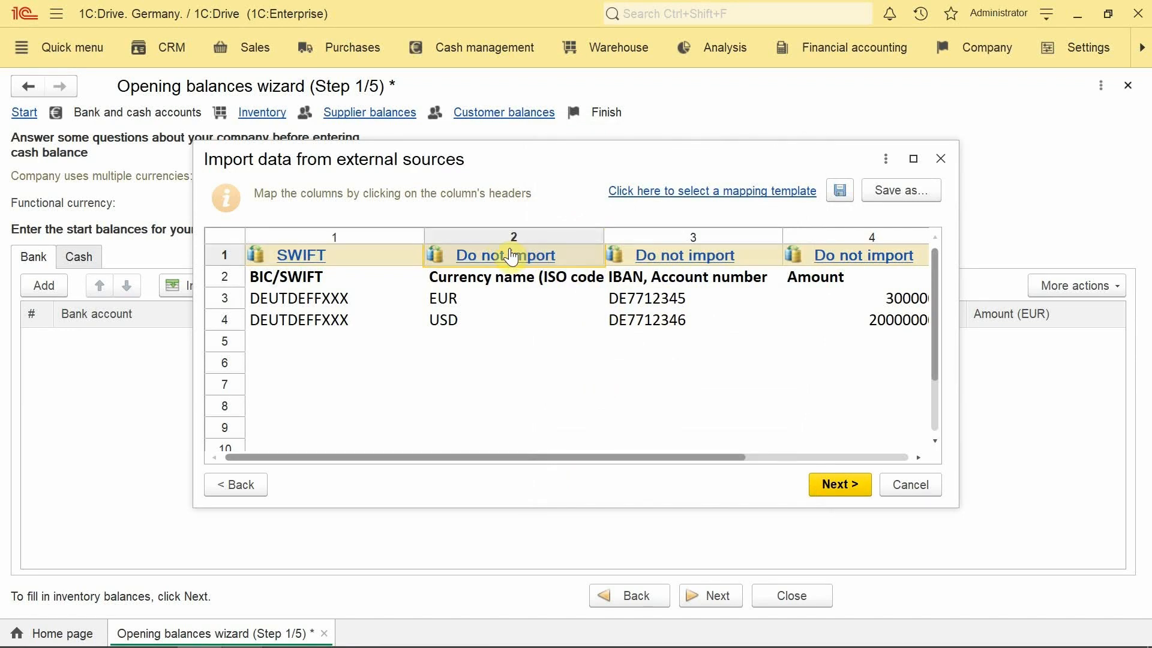
click(511, 256)
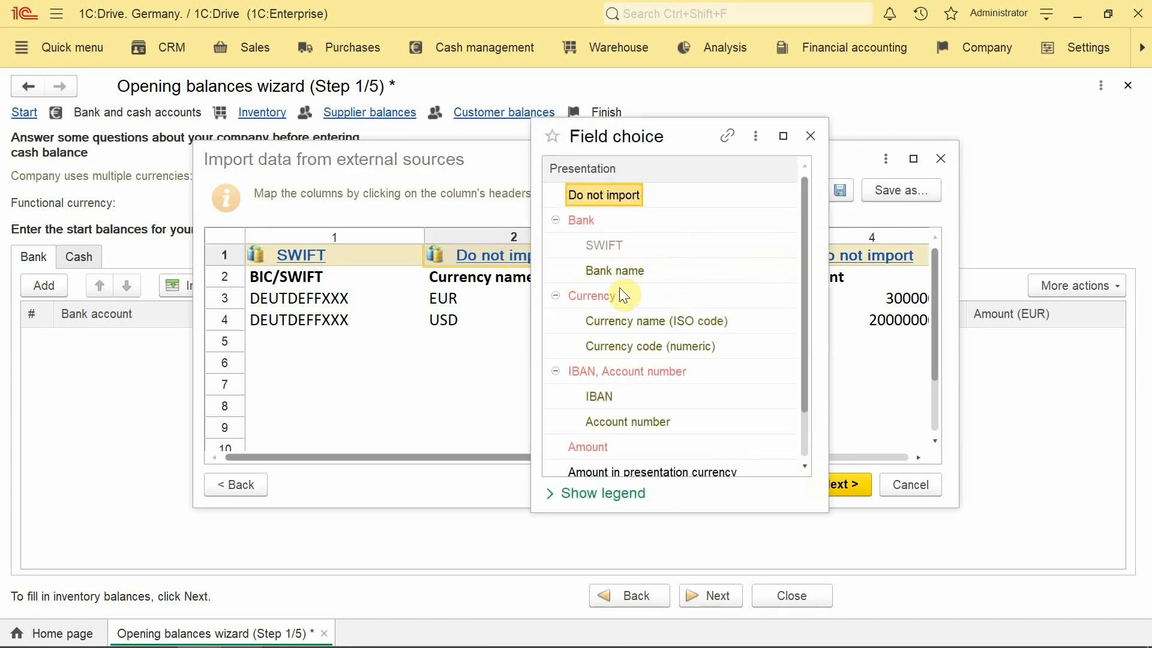
click(629, 323)
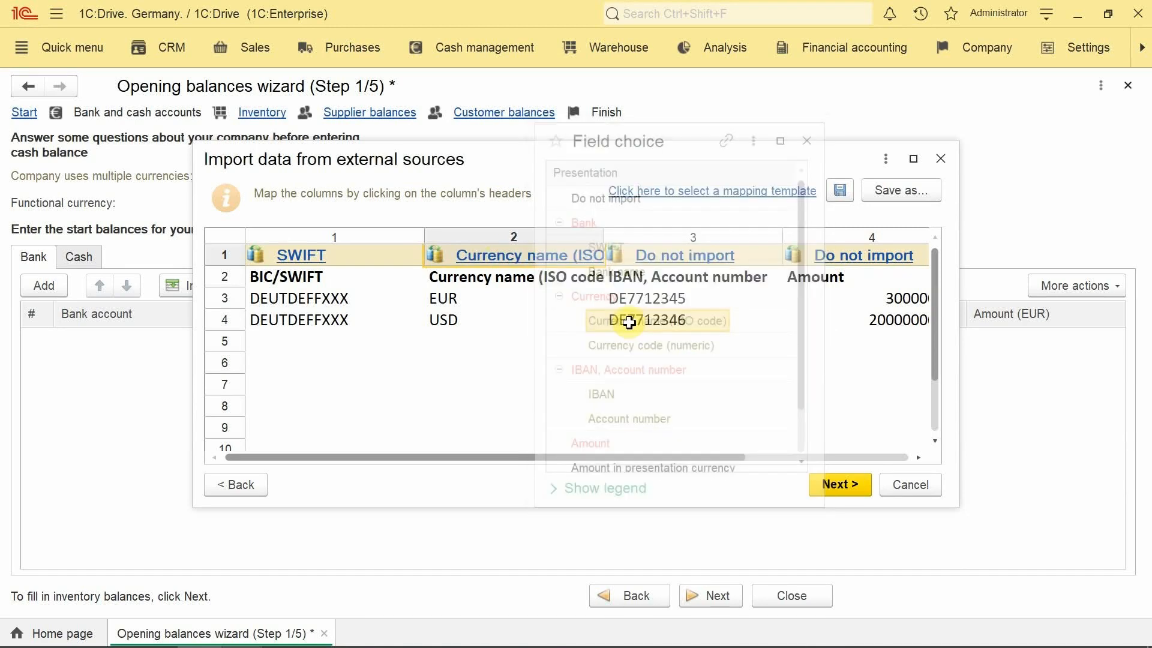
click(674, 258)
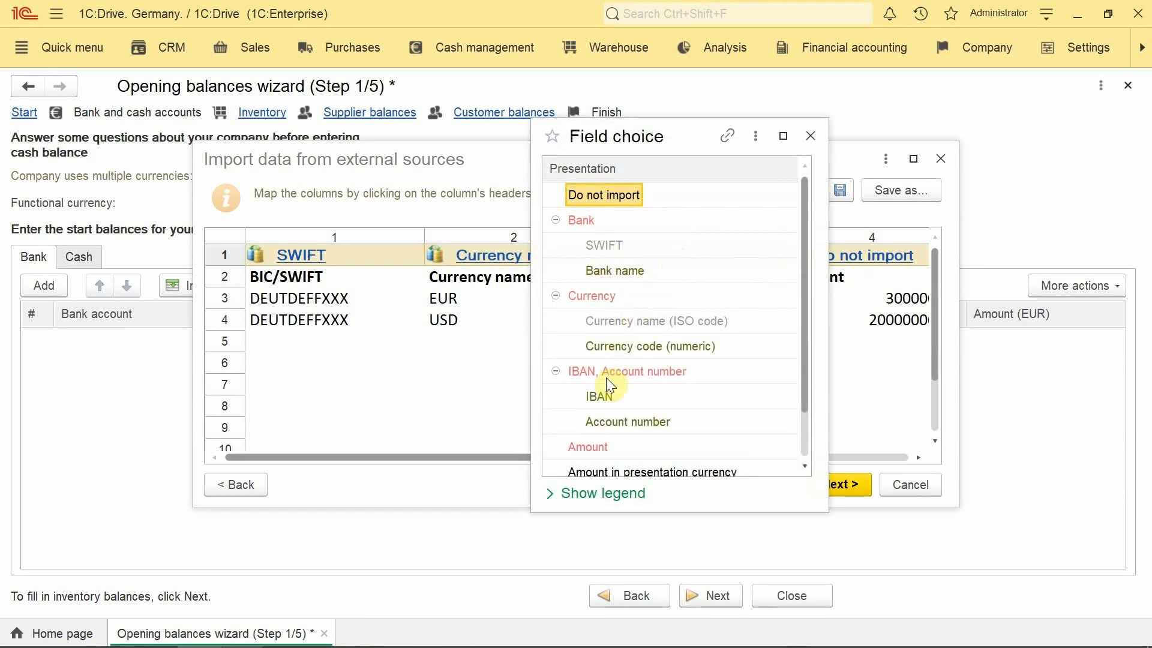
click(600, 395)
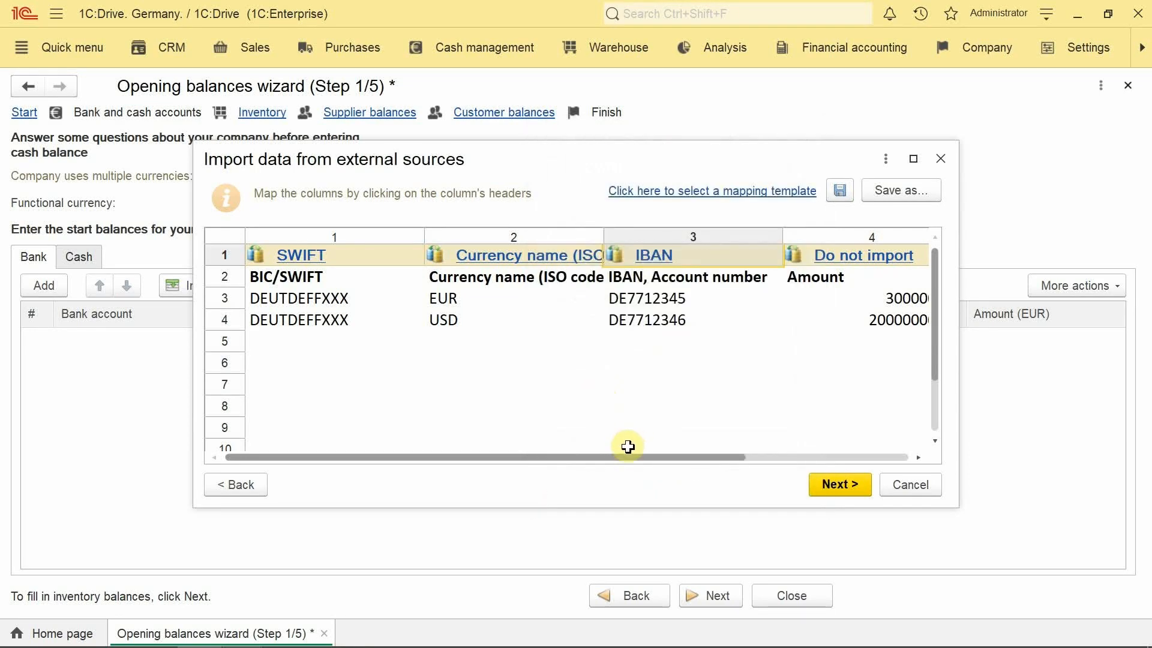
Map column 4 to Amount and column 5 to Bank name, saving the mapping as template 'Banks'.
drag(619, 457, 817, 462)
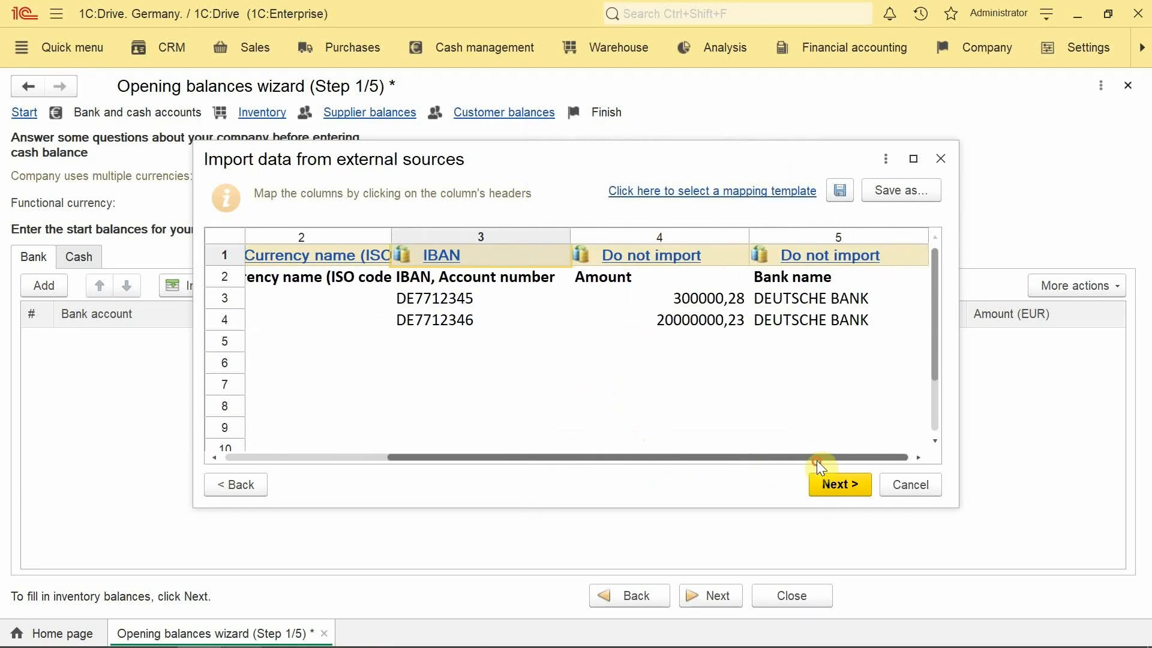
click(639, 255)
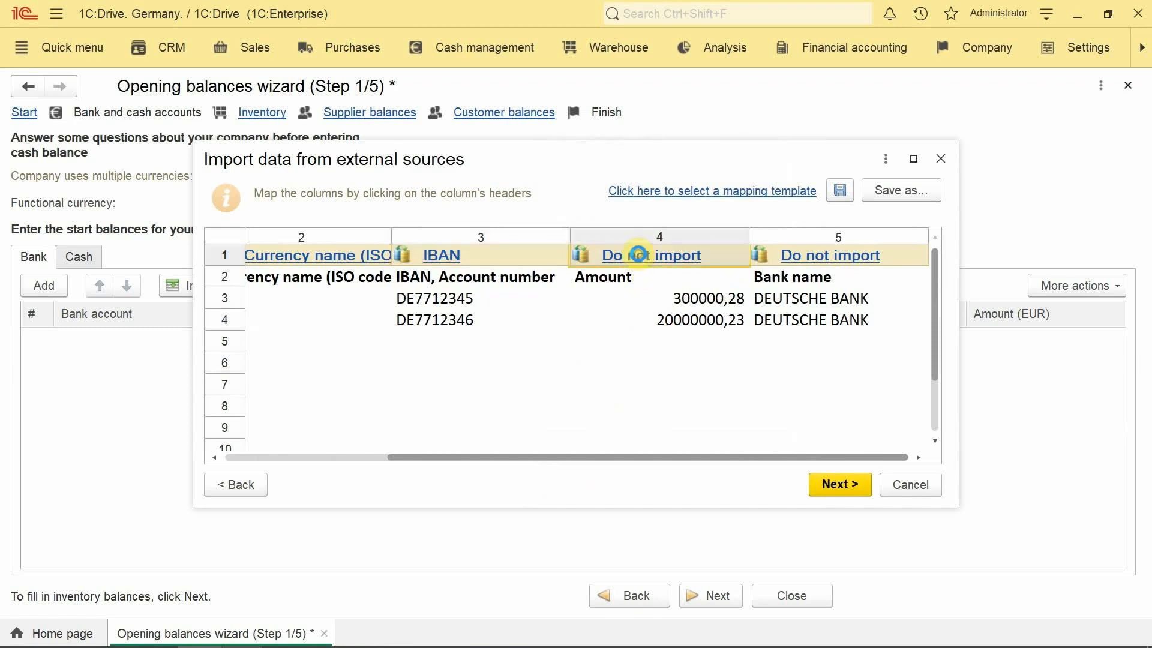
drag(688, 133, 567, 137)
click(470, 451)
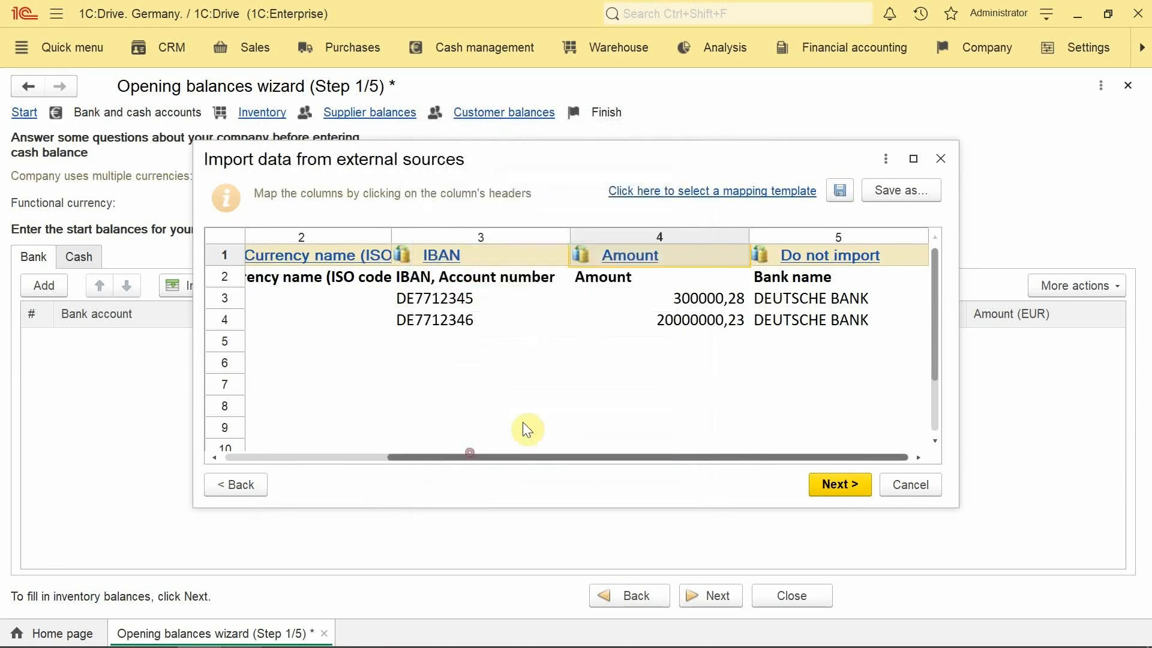
click(820, 254)
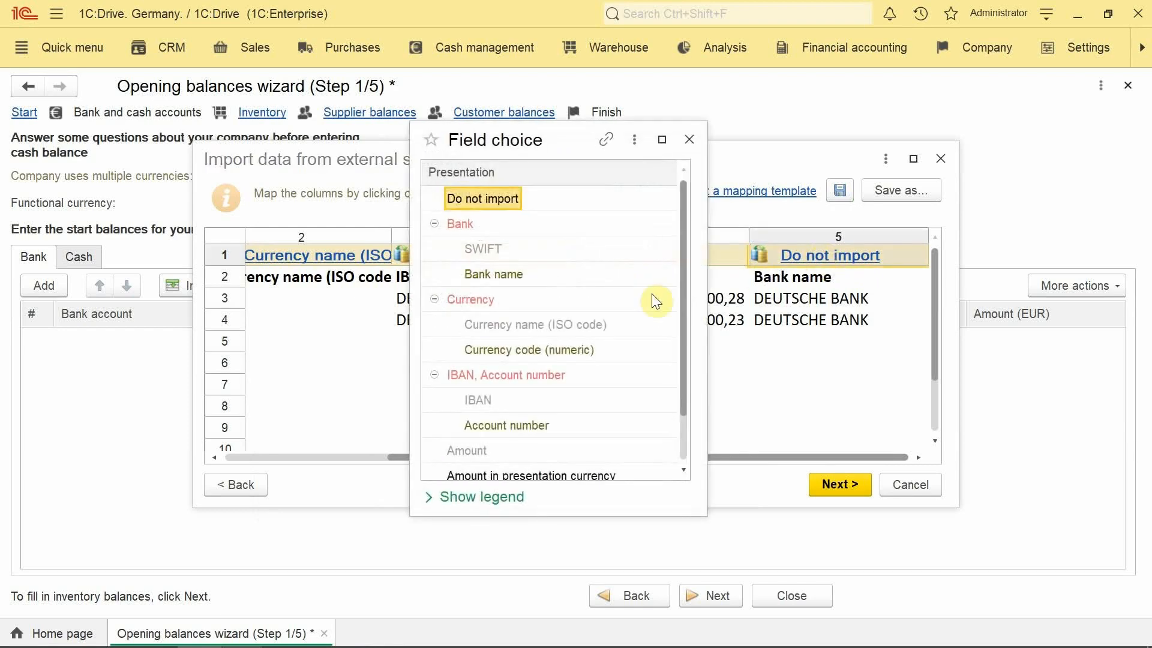
scroll(505, 340, down, 1)
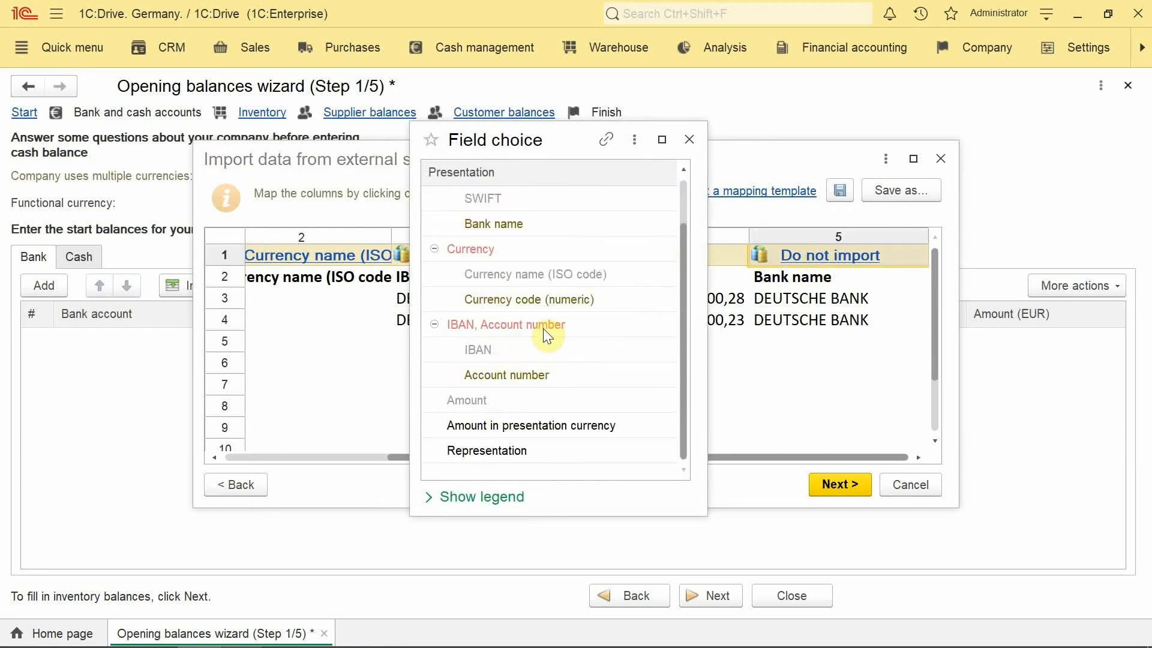
scroll(543, 374, up, 1)
click(480, 273)
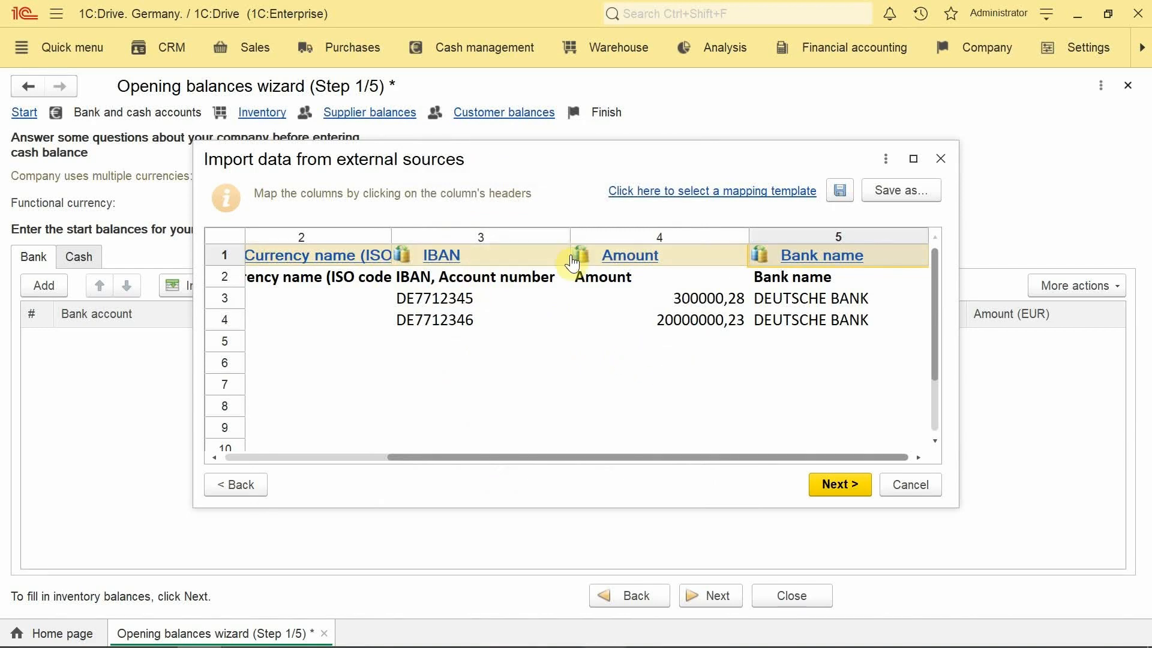
click(841, 191)
text(Banks)
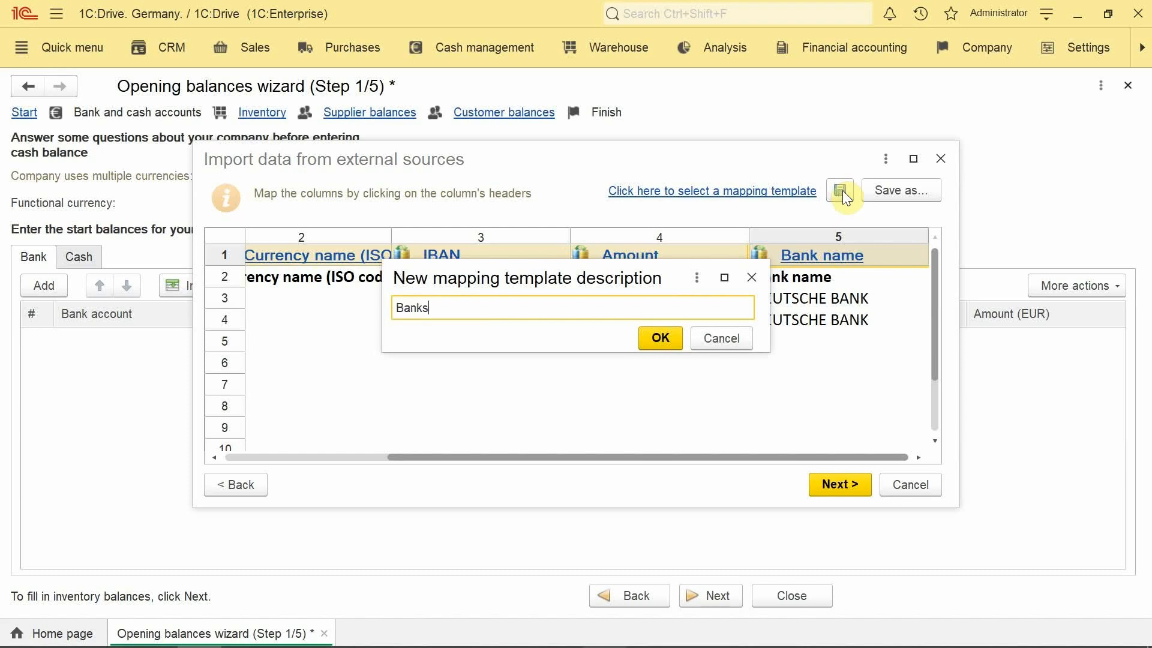
click(662, 337)
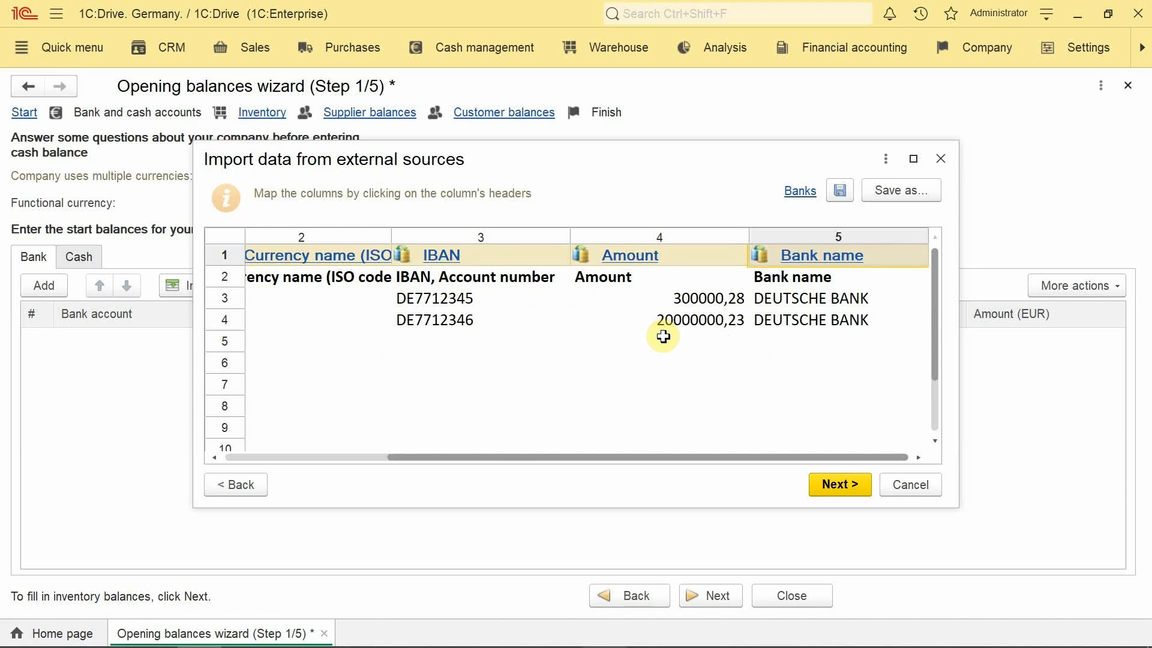
Review the import analysis showing one skipped row, then go back to the external source step.
click(836, 484)
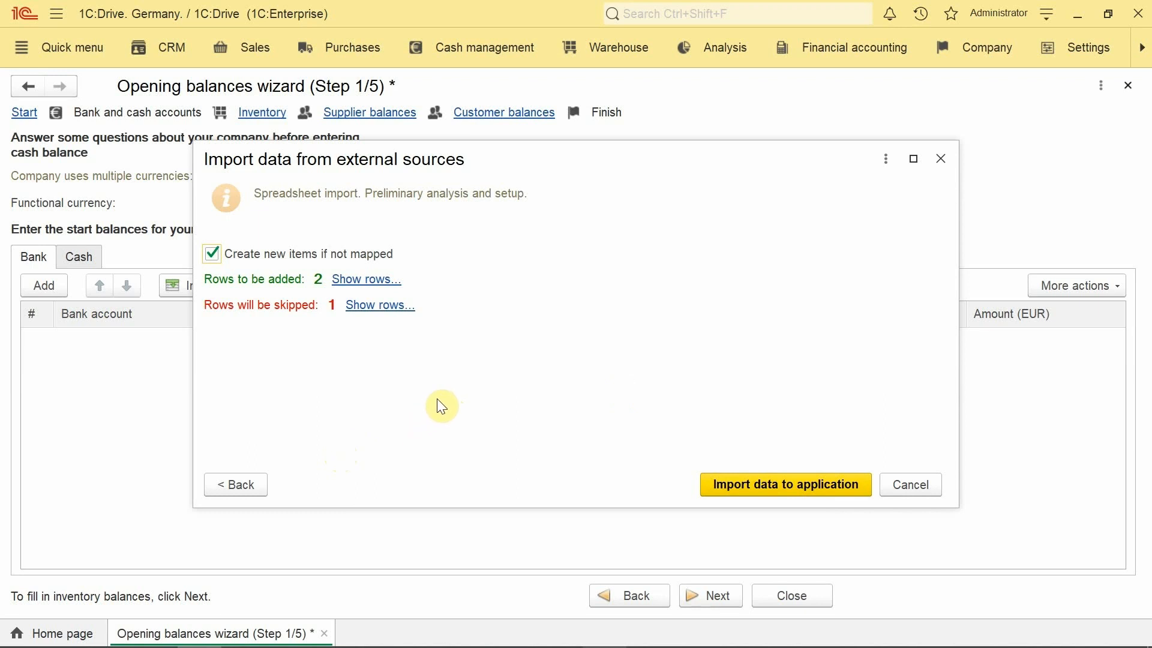
click(222, 487)
click(222, 487)
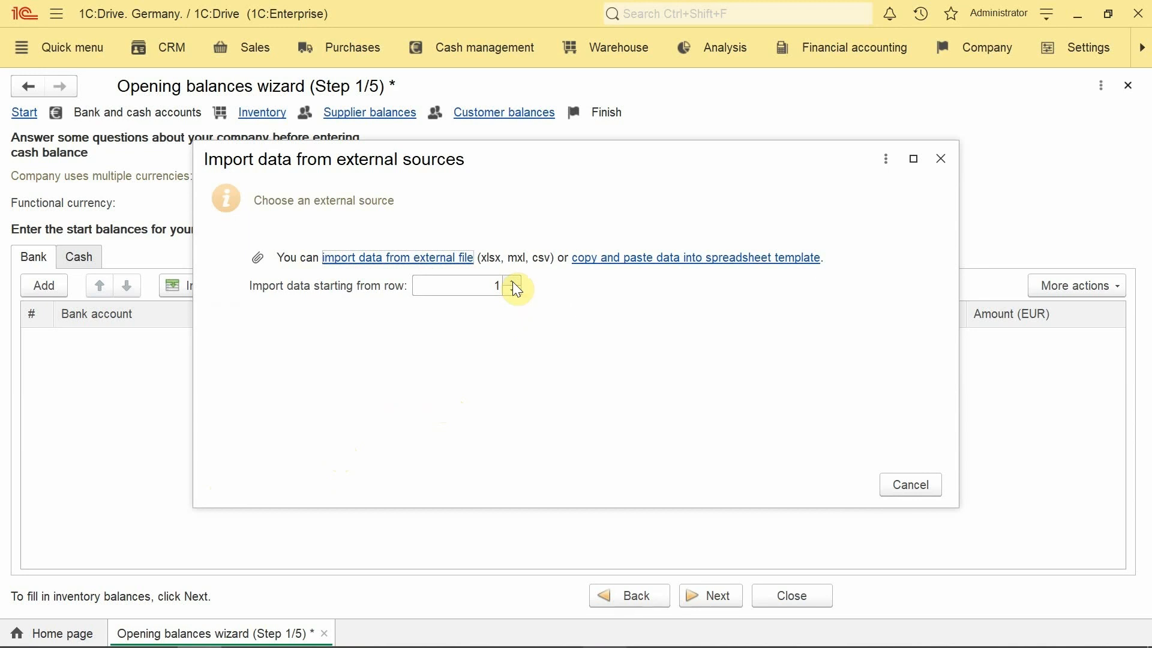
Re-import BANK_BALANCE from row 2, adding the DEUTSCHE BANK EUR and USD accounts.
click(513, 285)
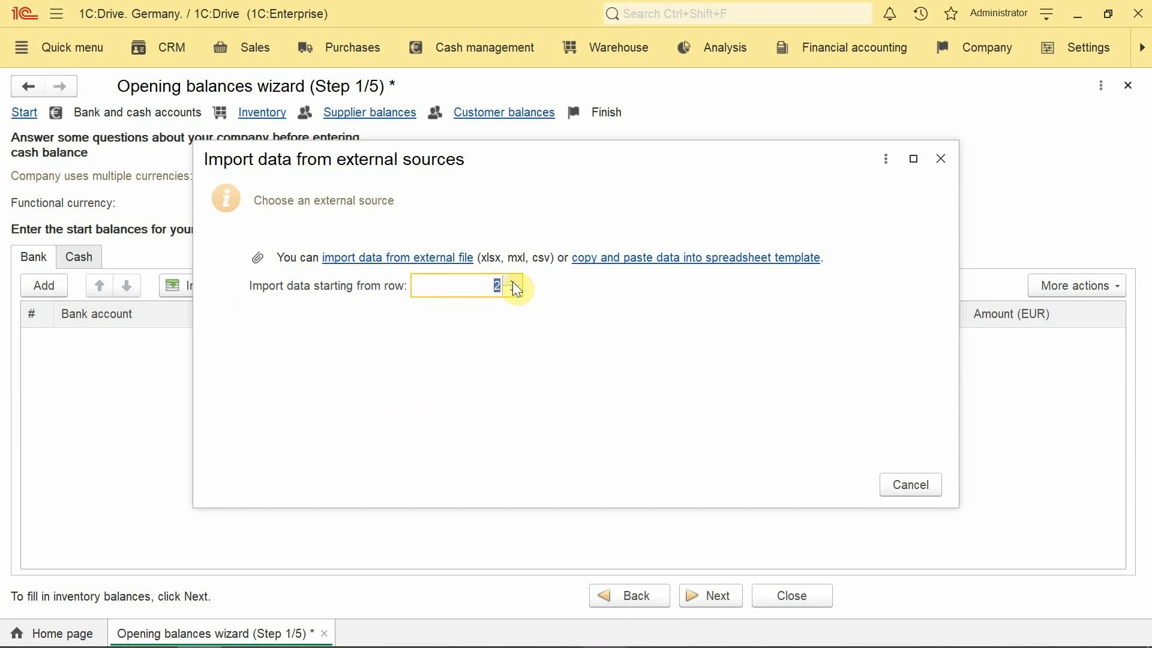
click(381, 259)
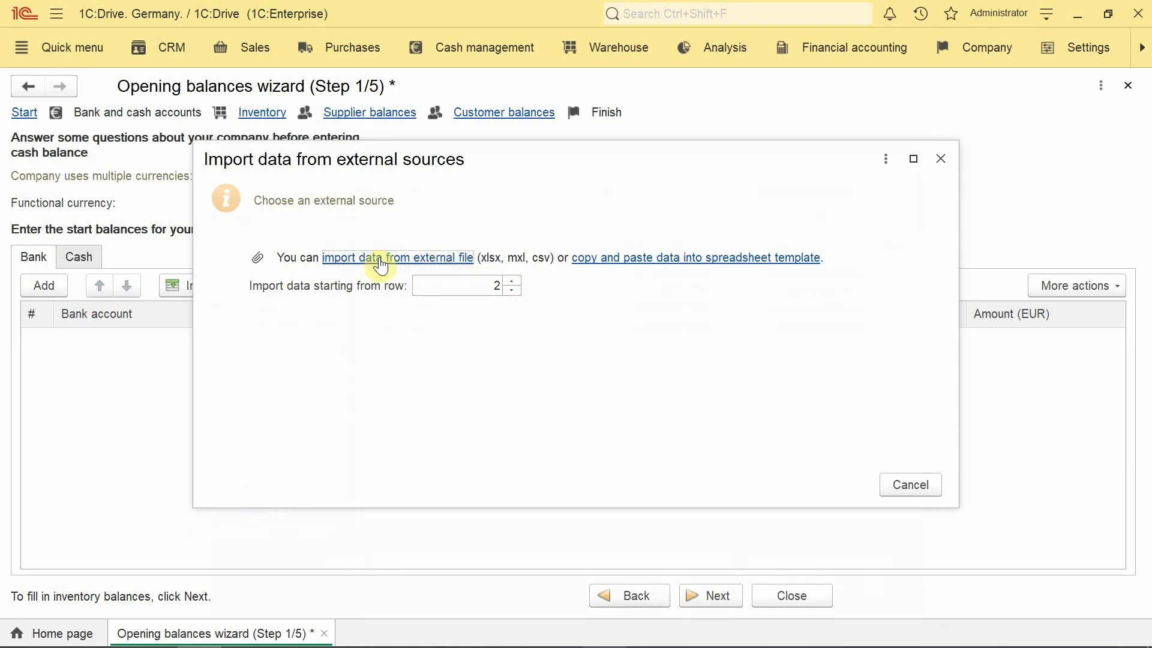
click(380, 258)
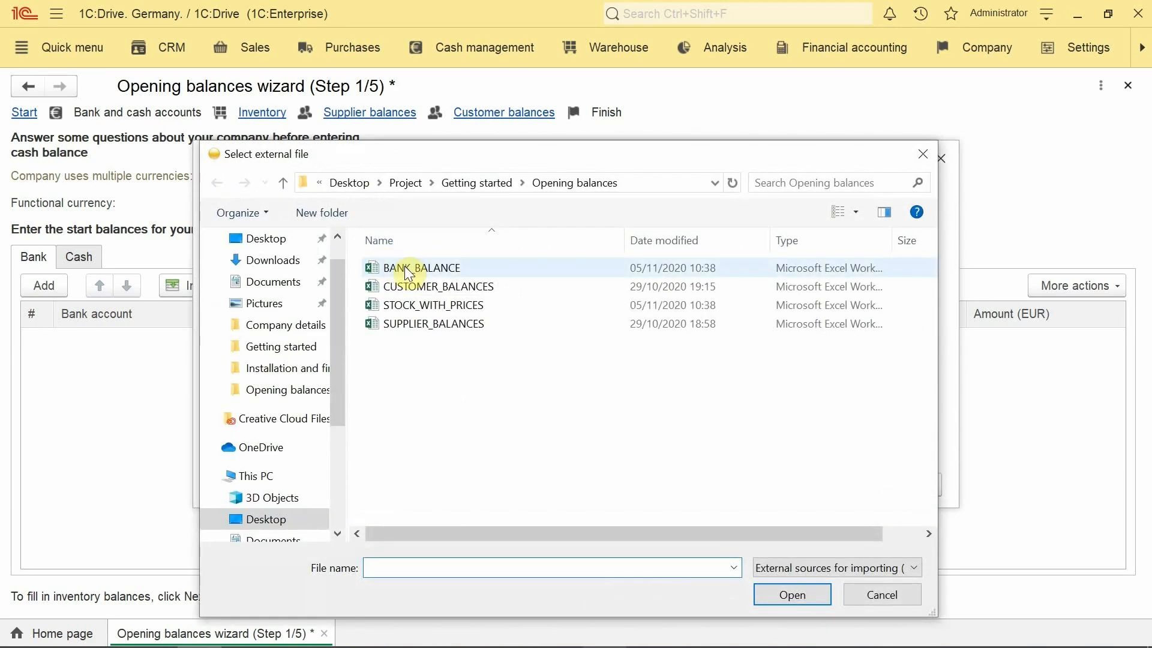
double_click(406, 270)
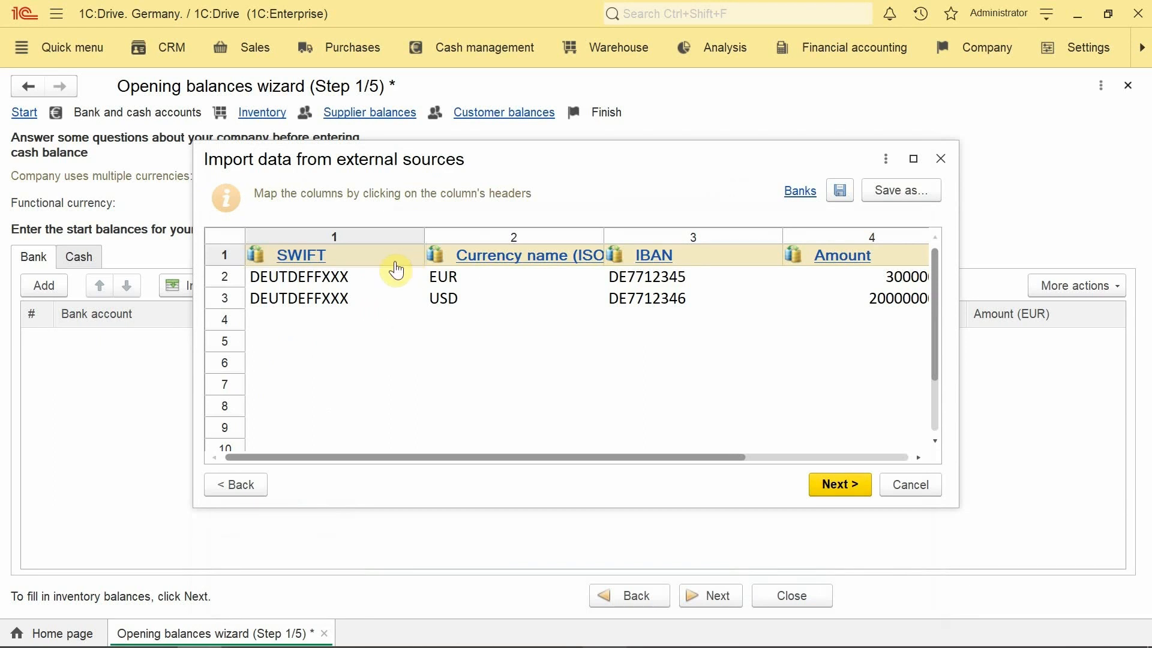
click(821, 479)
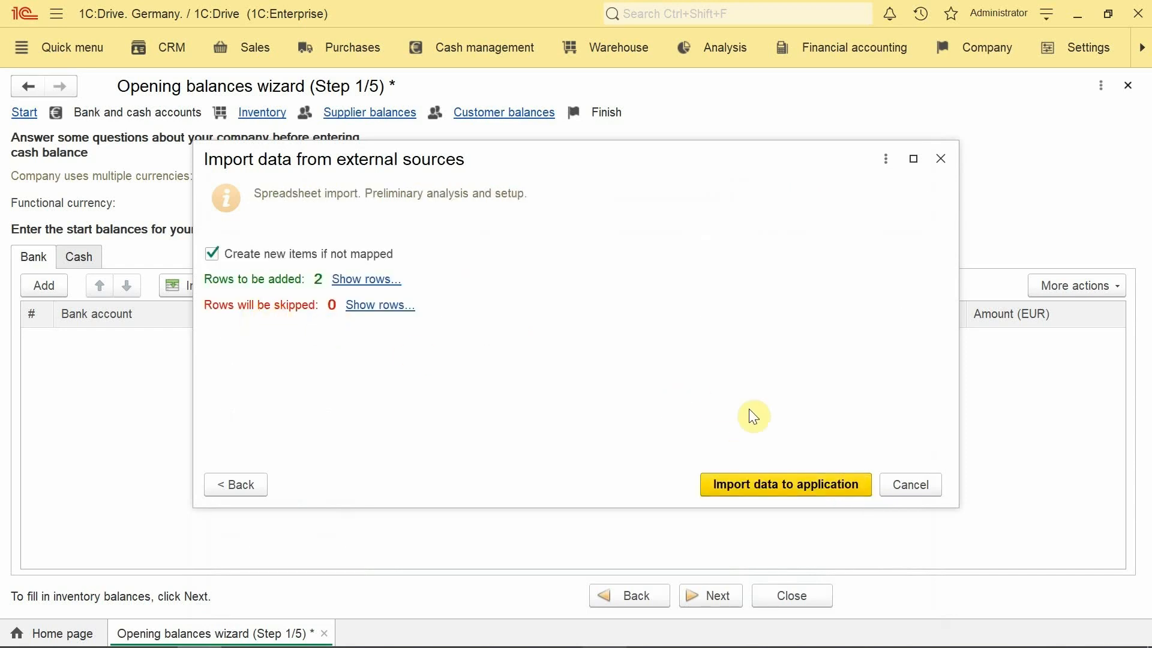
click(750, 485)
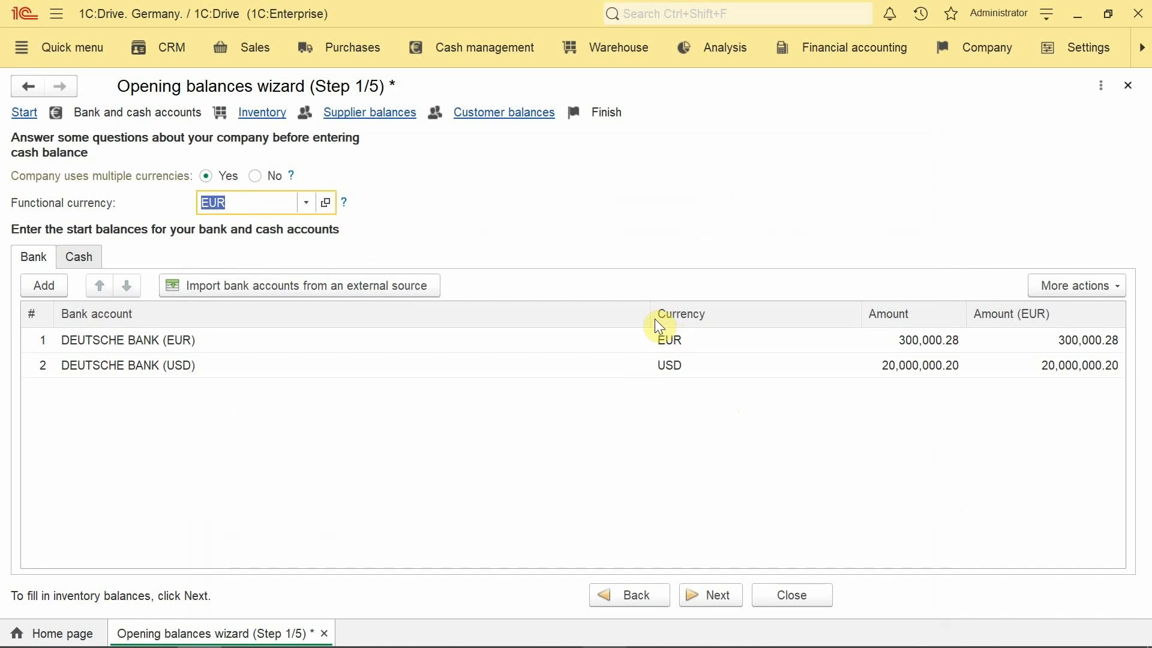
click(379, 424)
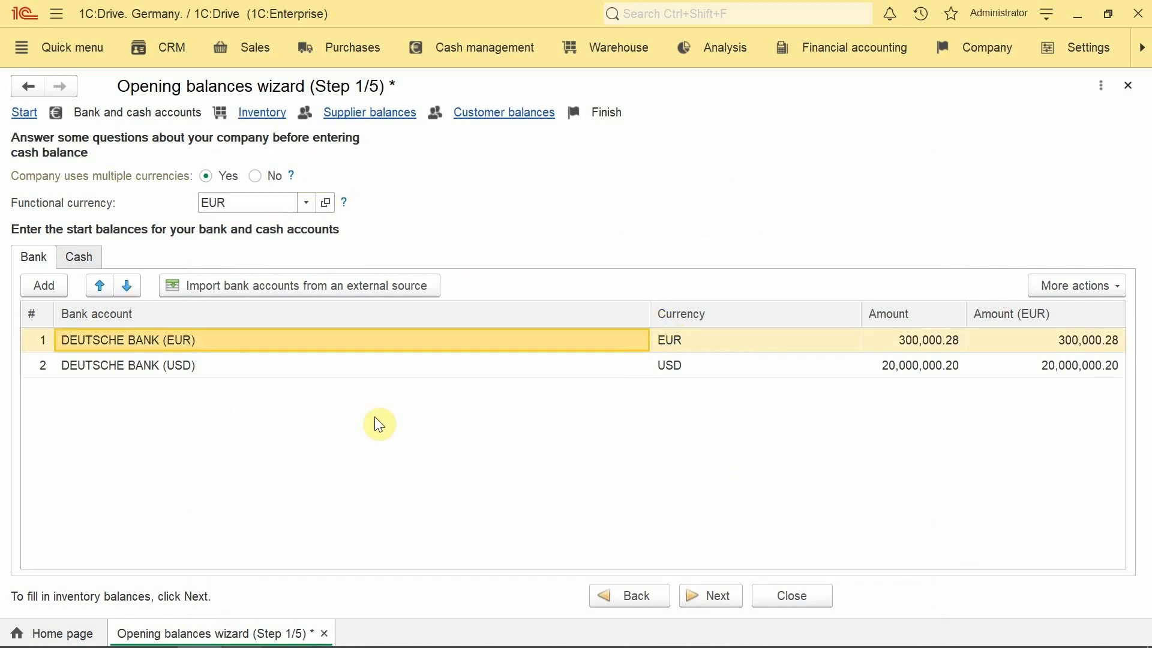
Cancel a second, empty bank account import and close the opening balances wizard.
click(196, 286)
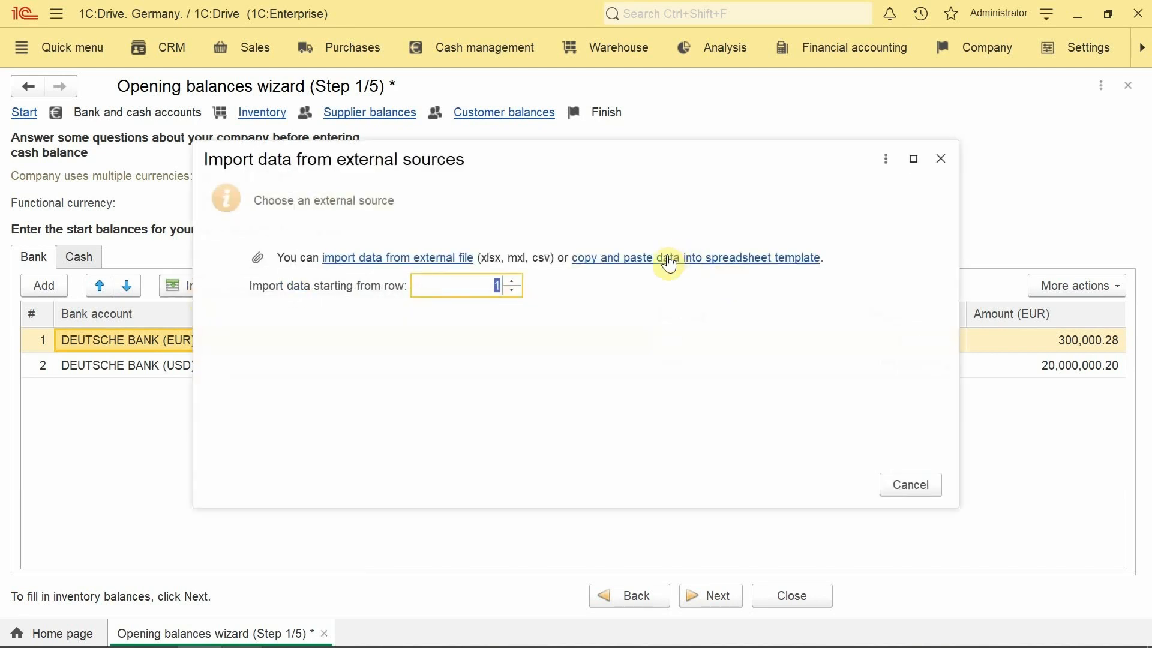
click(627, 258)
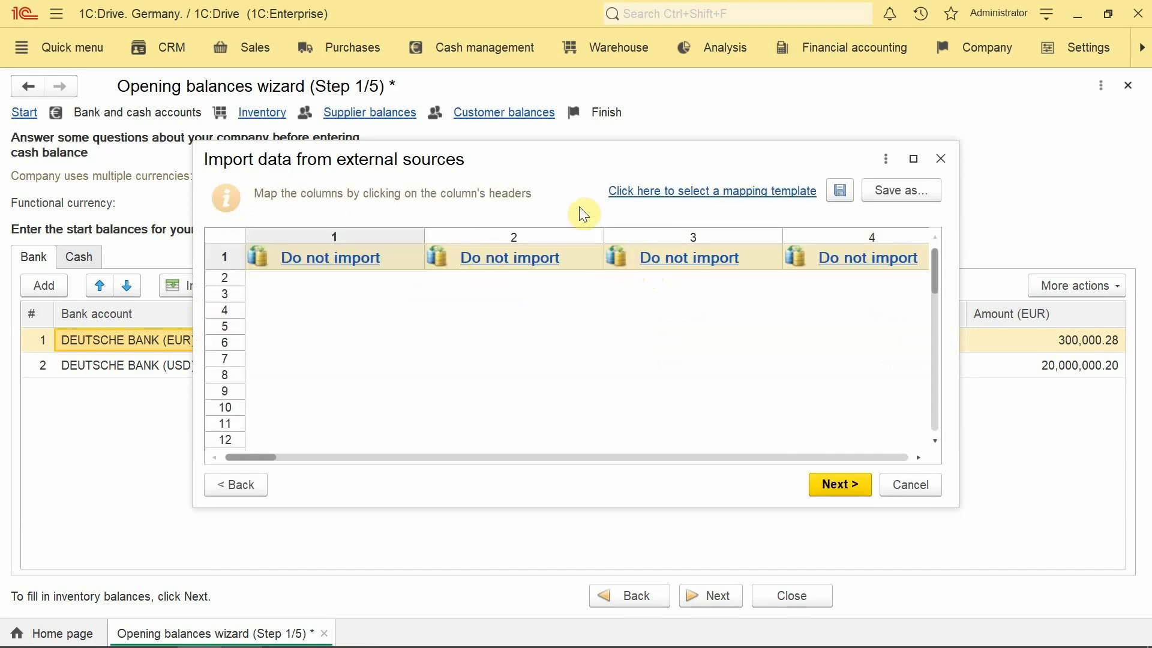
click(362, 260)
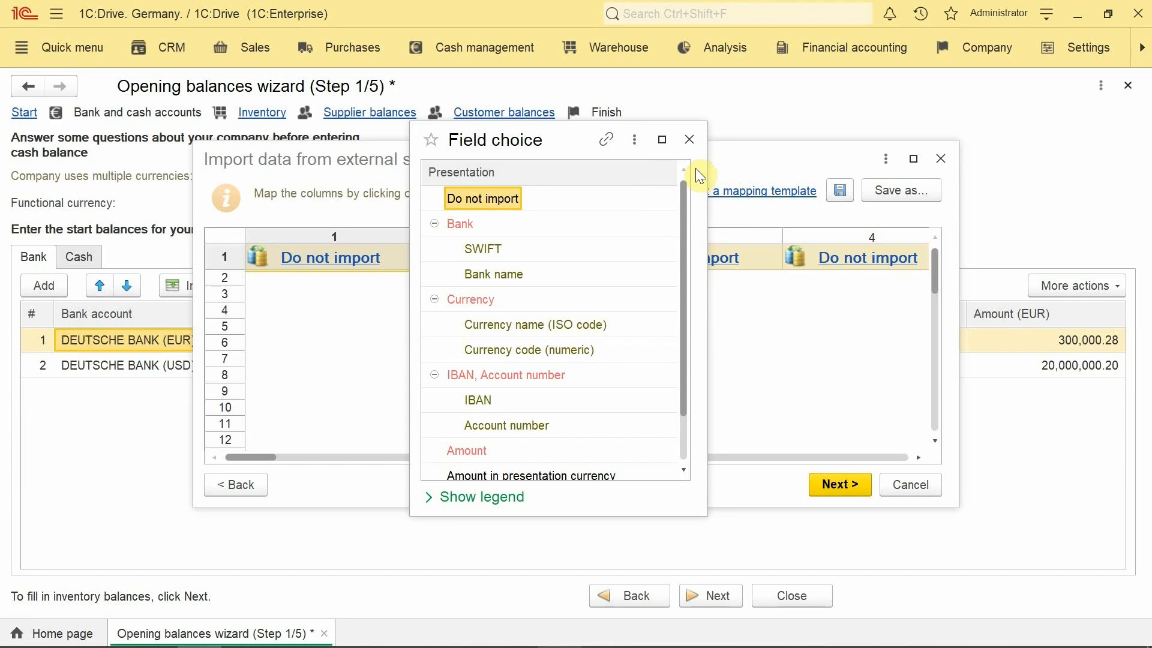
click(687, 139)
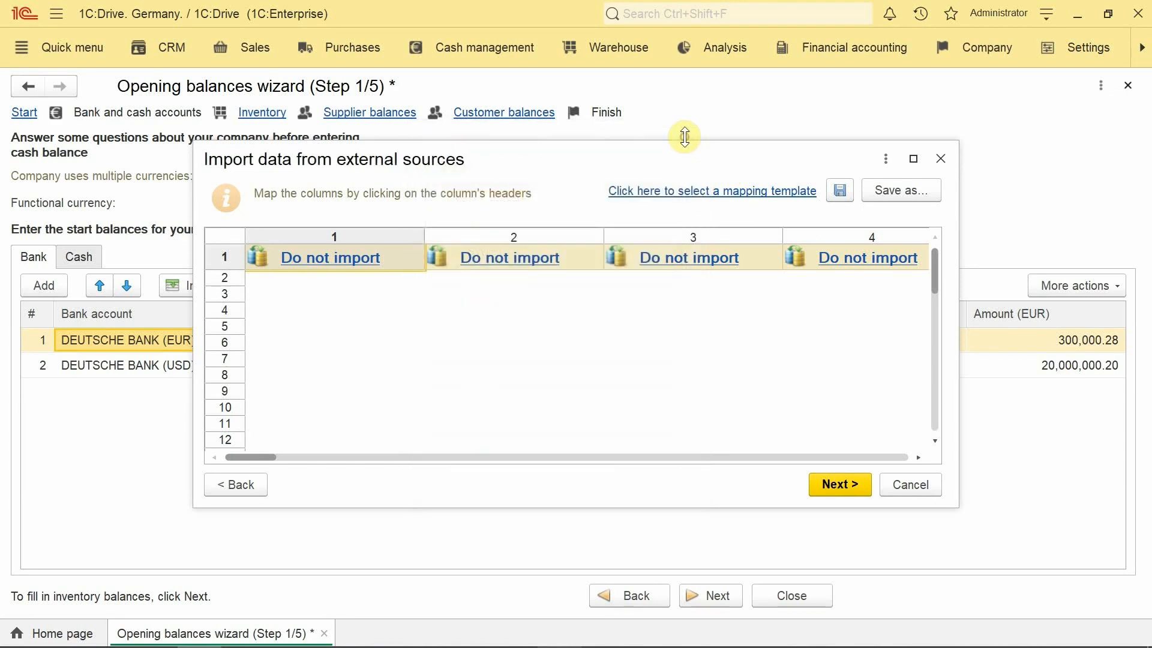
click(939, 158)
click(784, 588)
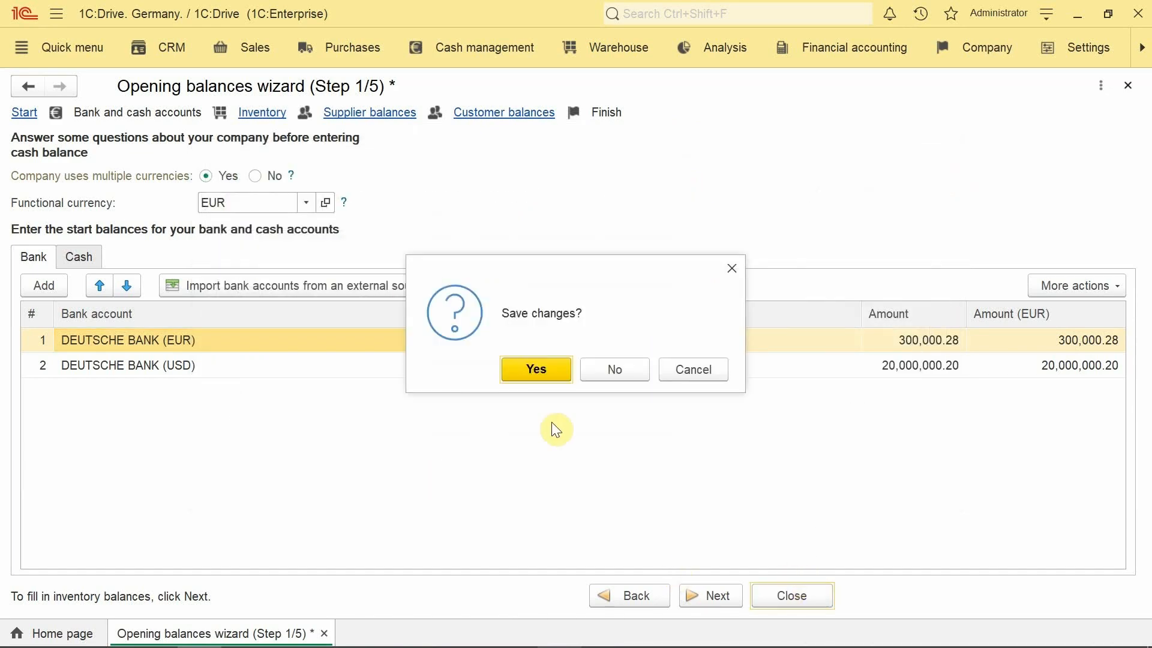
Save the wizard, generate the Cash balance report totalling 20,300,000.48 EUR, and close it.
click(536, 368)
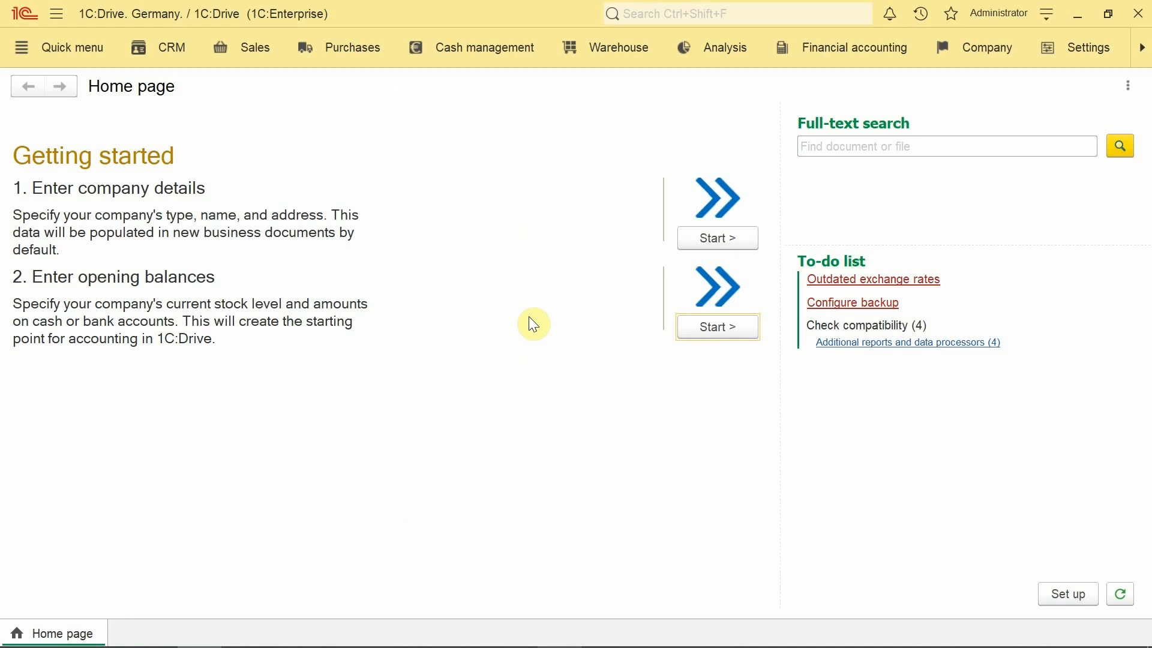
click(467, 51)
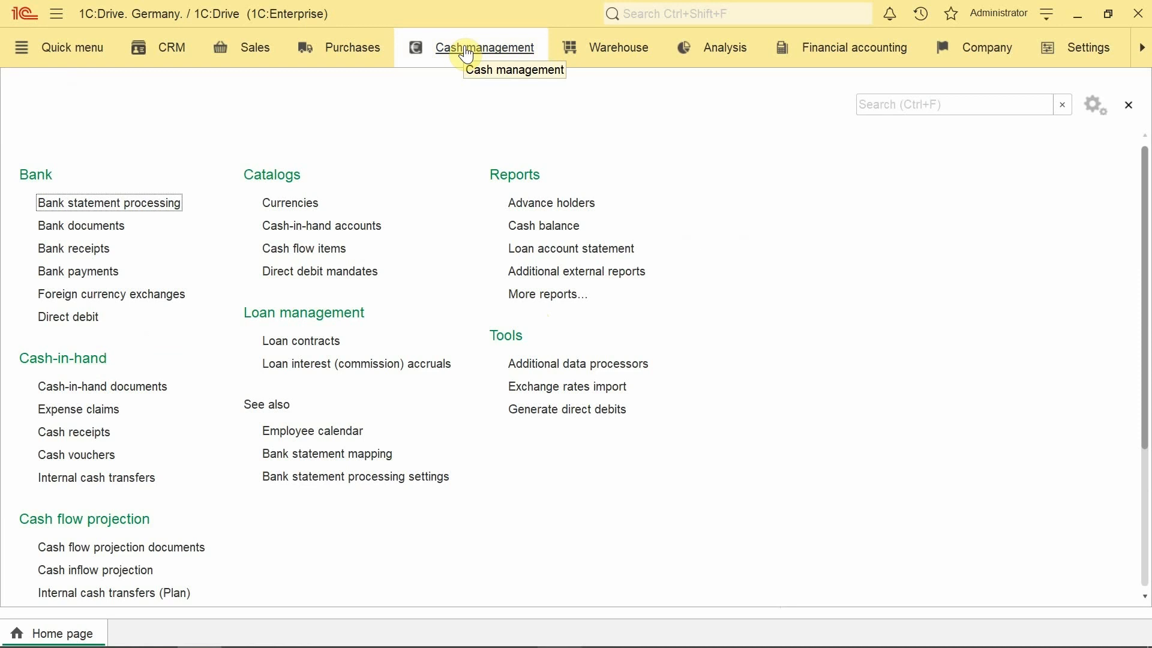
click(526, 232)
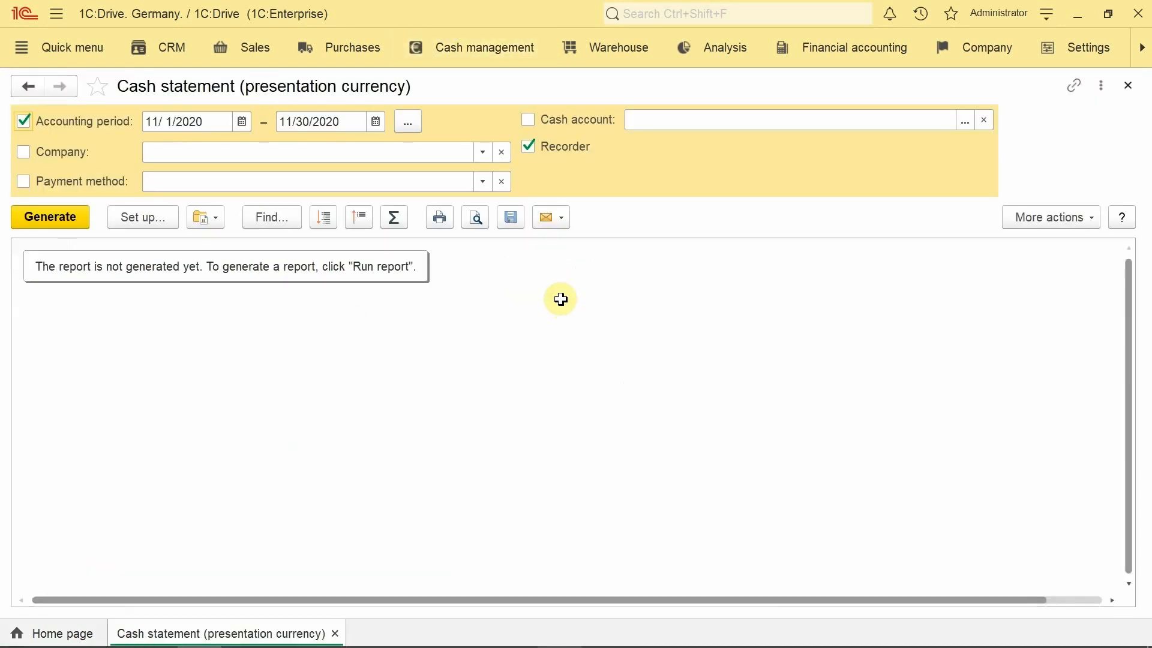
click(67, 214)
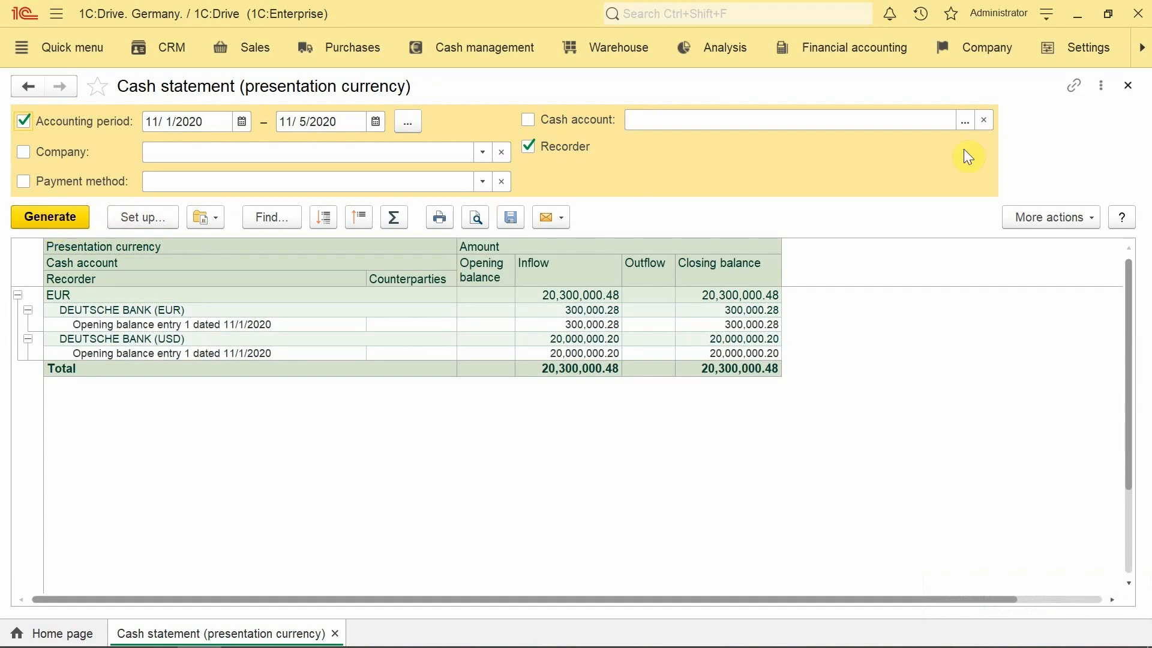
click(1131, 93)
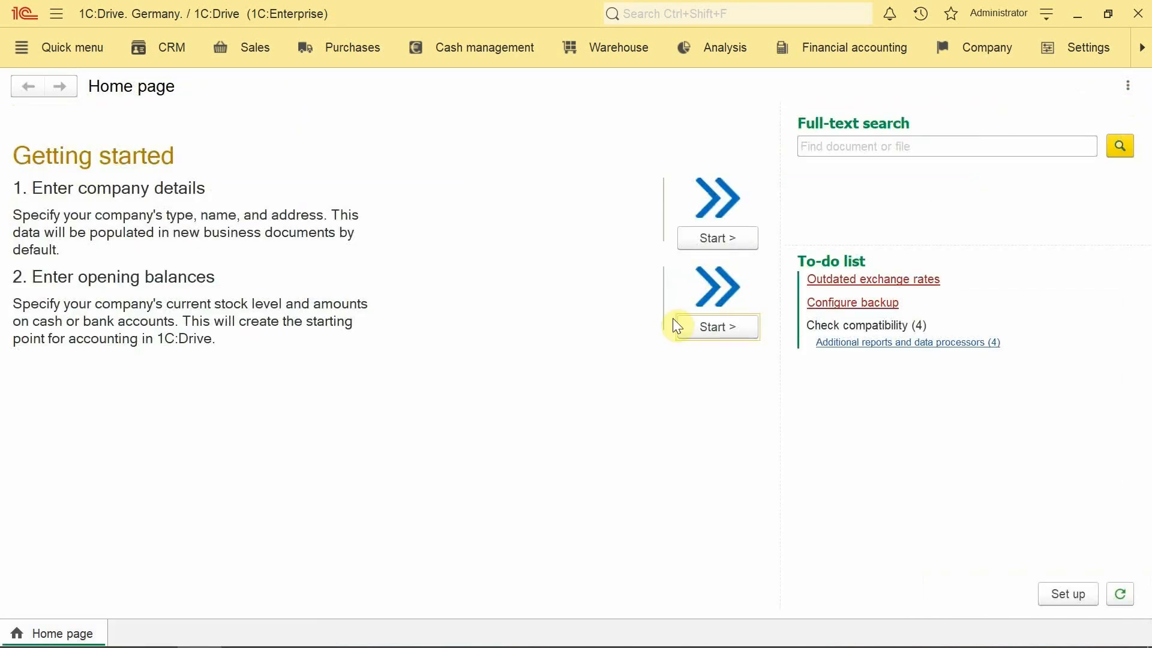
Restart the opening balances wizard from the Home page and jump to step 2/5, Inventory.
click(707, 325)
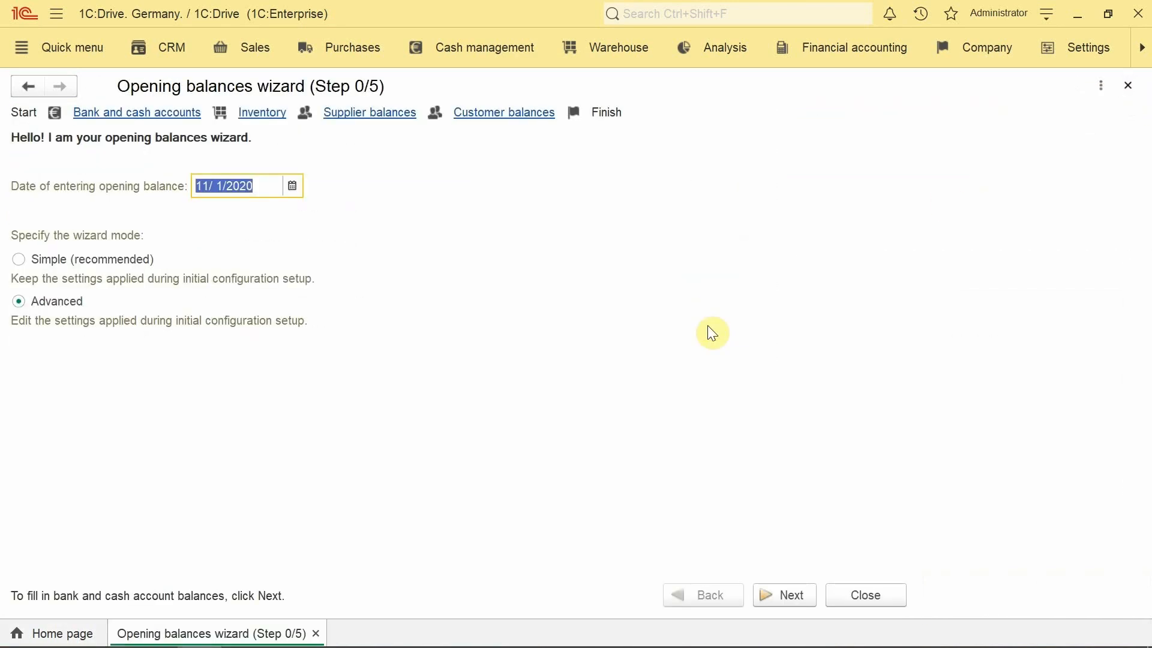
click(256, 120)
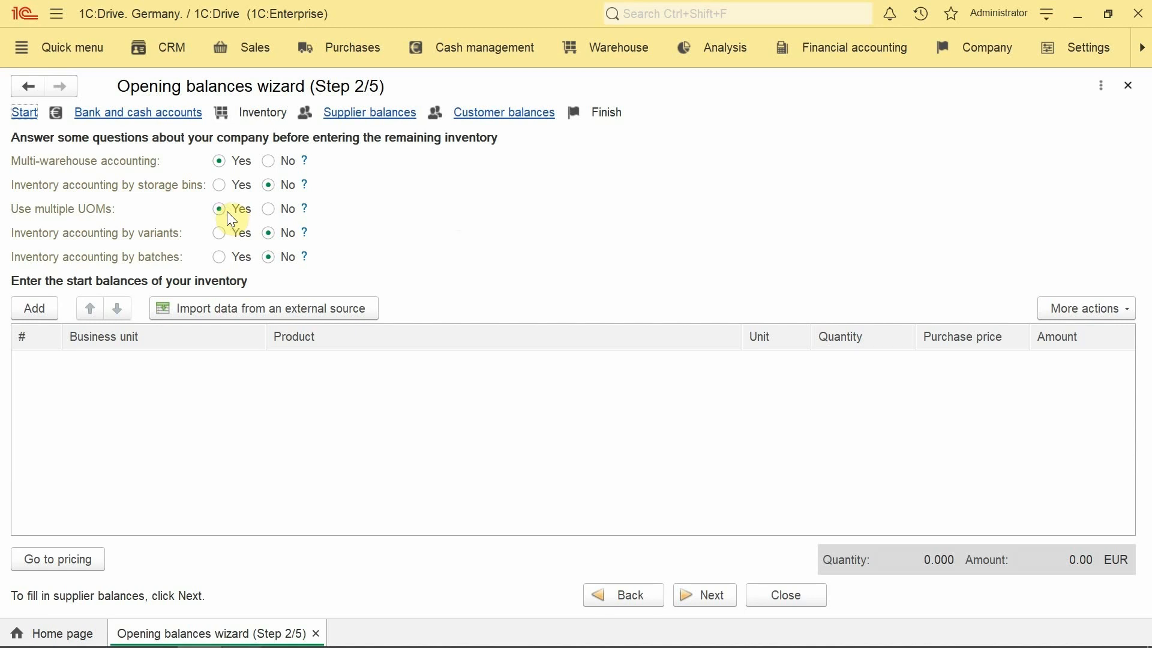
Load the stock spreadsheet and map columns 1–3 to Warehouse description, Description and Detailed description.
click(195, 308)
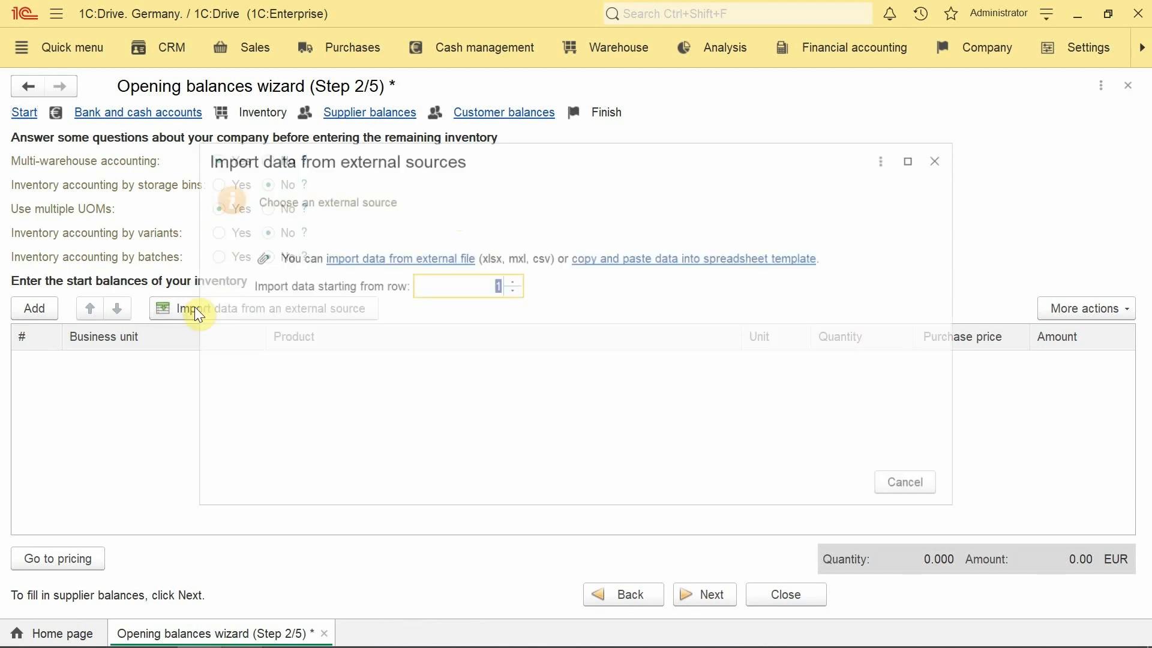
click(365, 259)
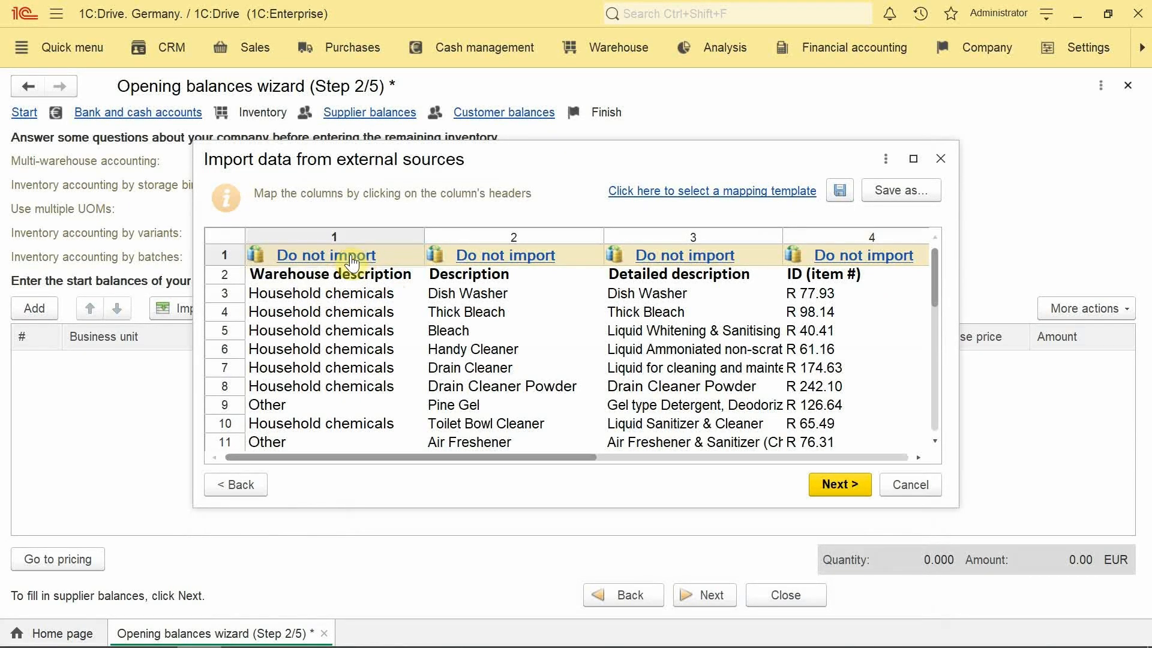
click(351, 257)
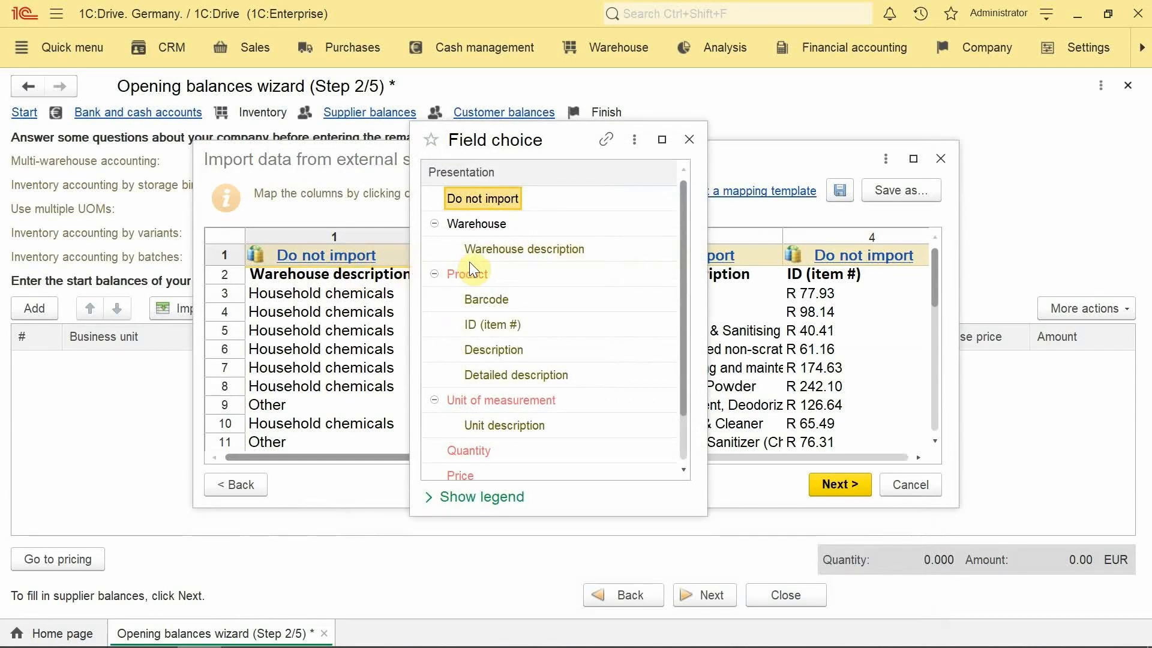
click(498, 248)
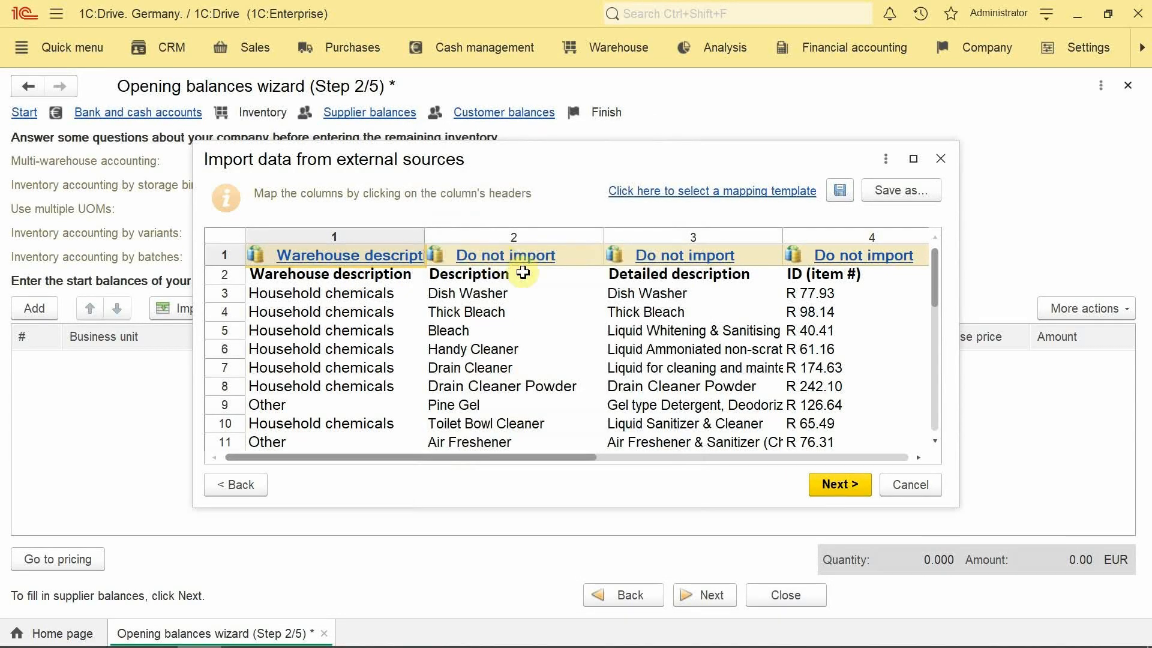
click(525, 257)
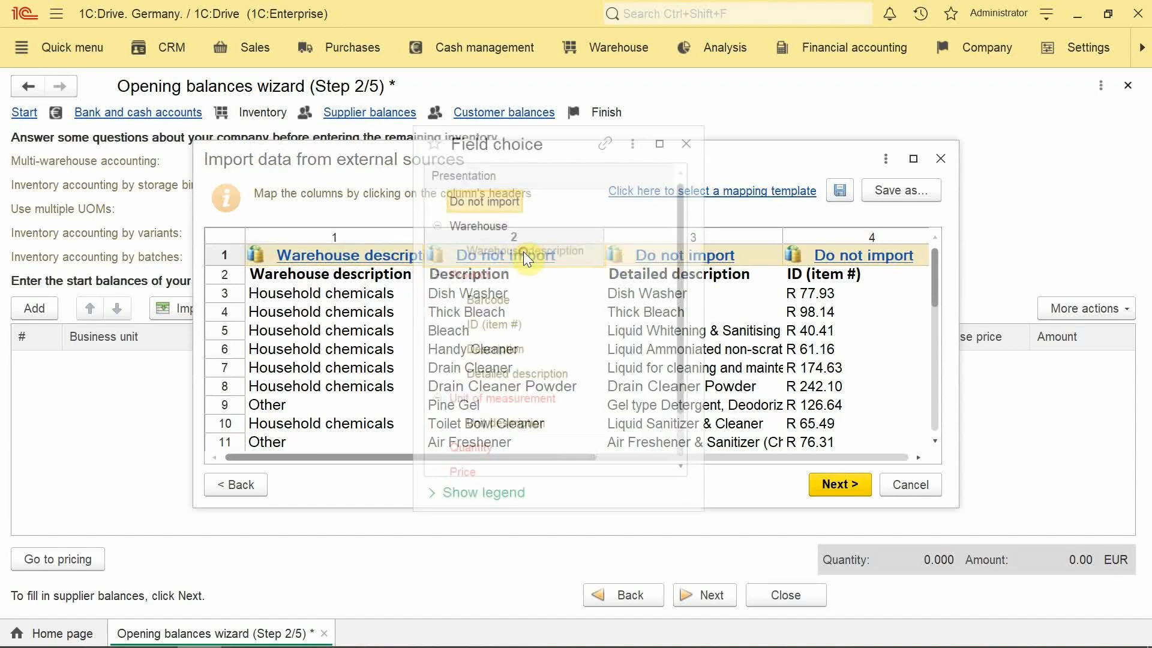
drag(571, 142, 280, 144)
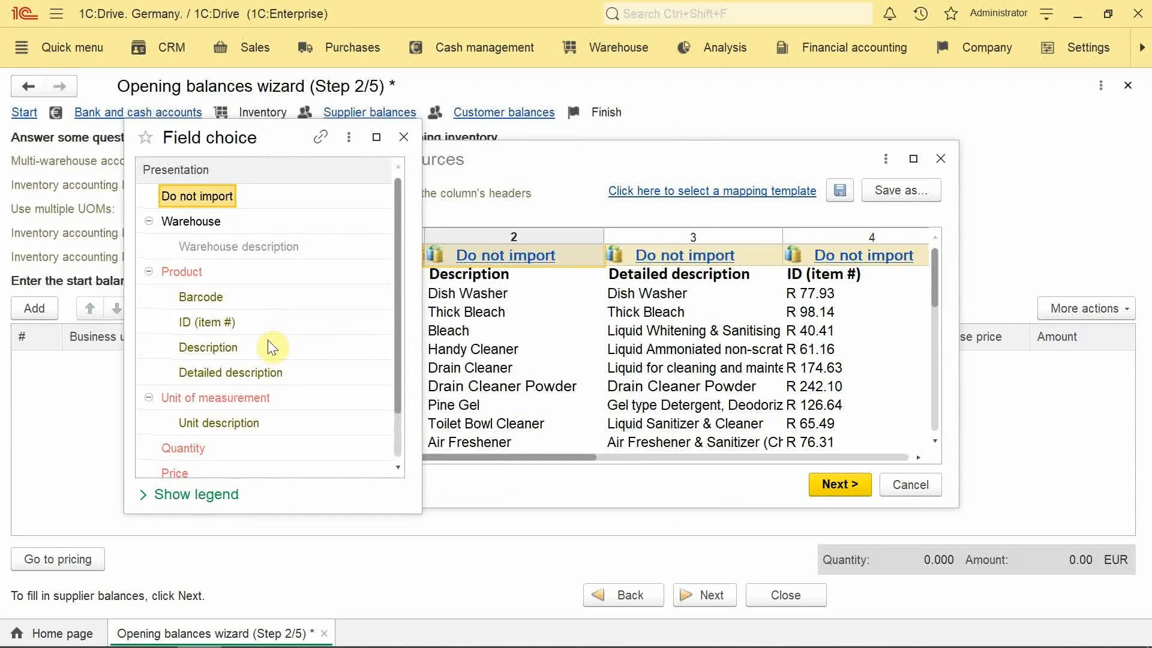
double_click(240, 349)
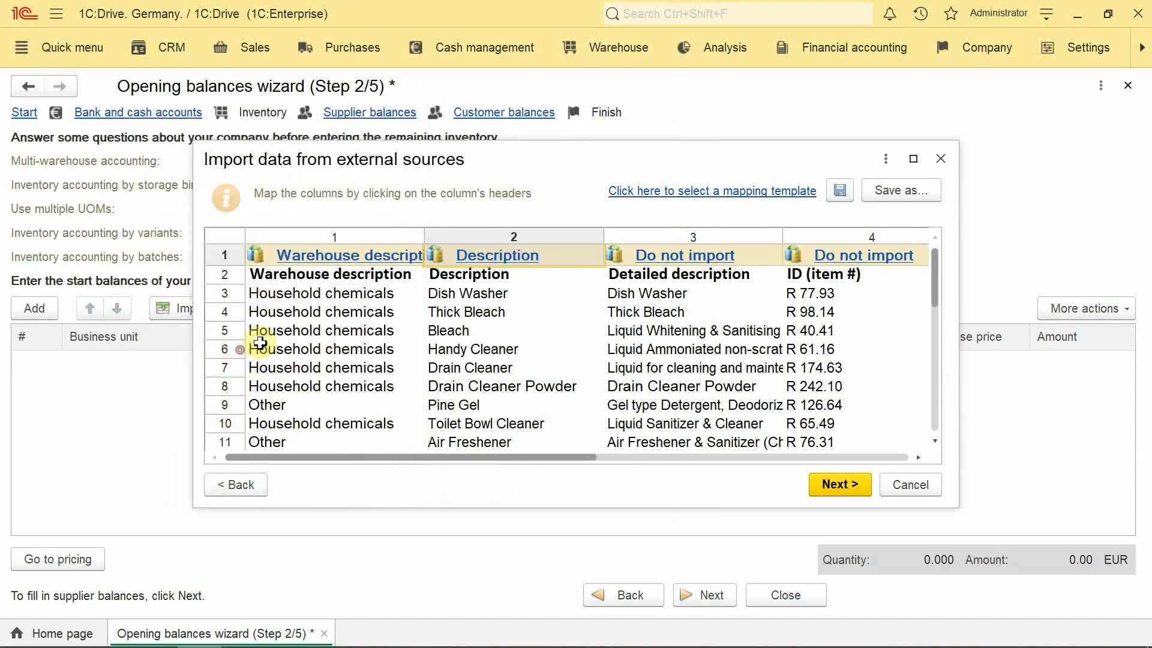
click(690, 257)
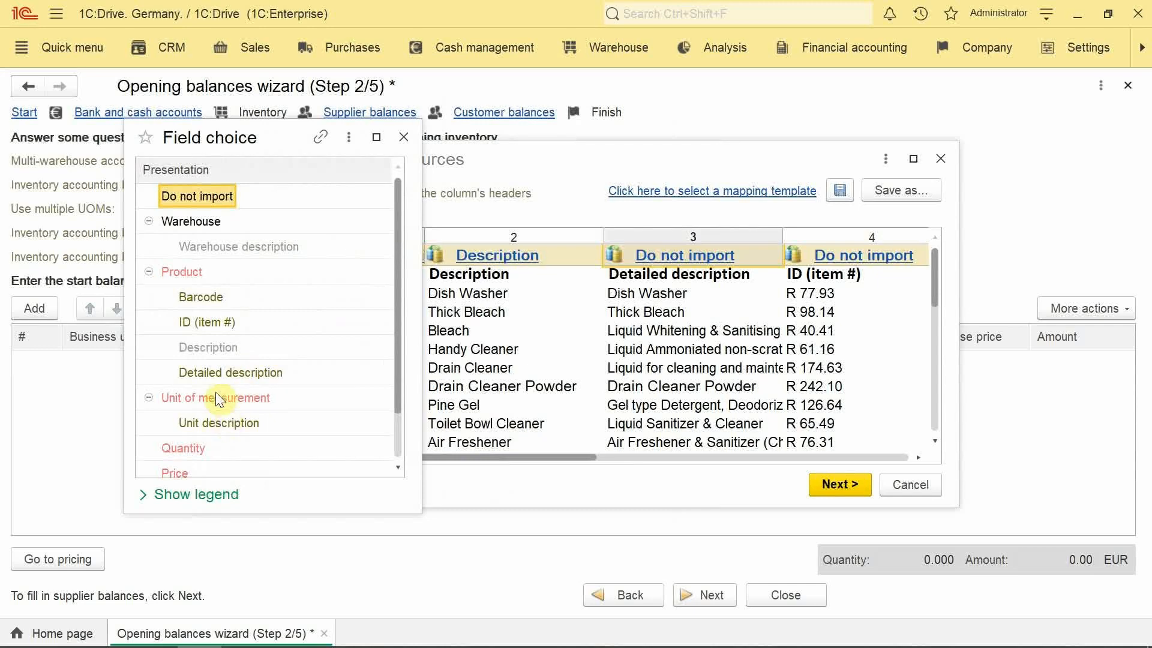
double_click(221, 371)
drag(552, 455, 722, 473)
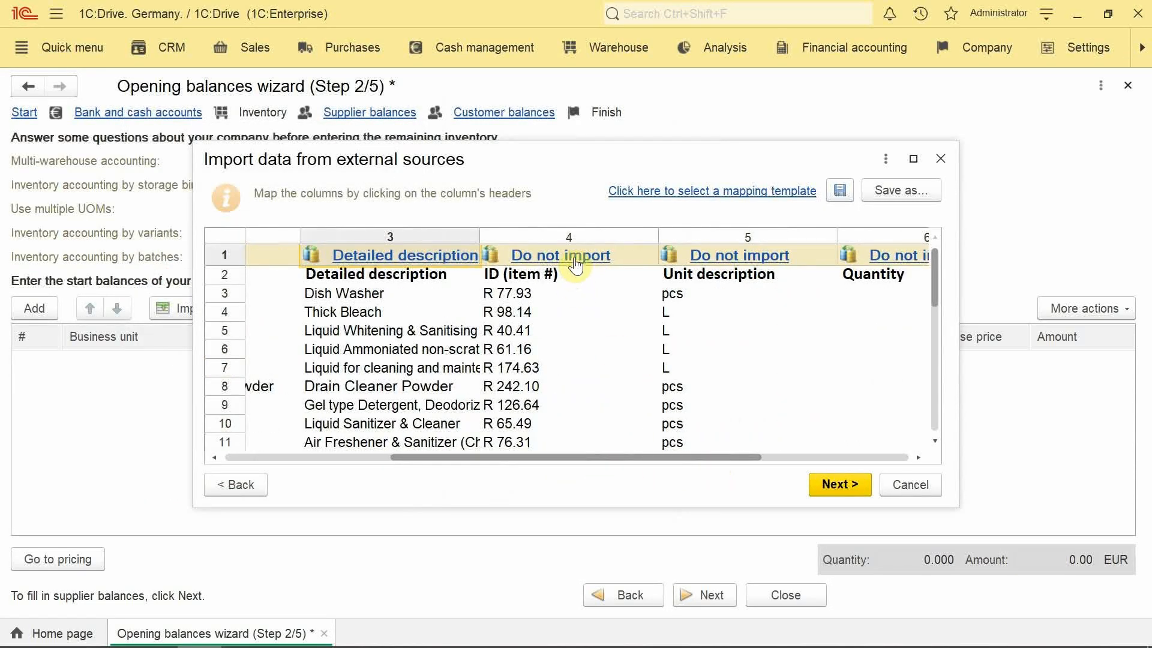
Map import column 4 to ID (item #) and column 5 to Unit description.
click(573, 258)
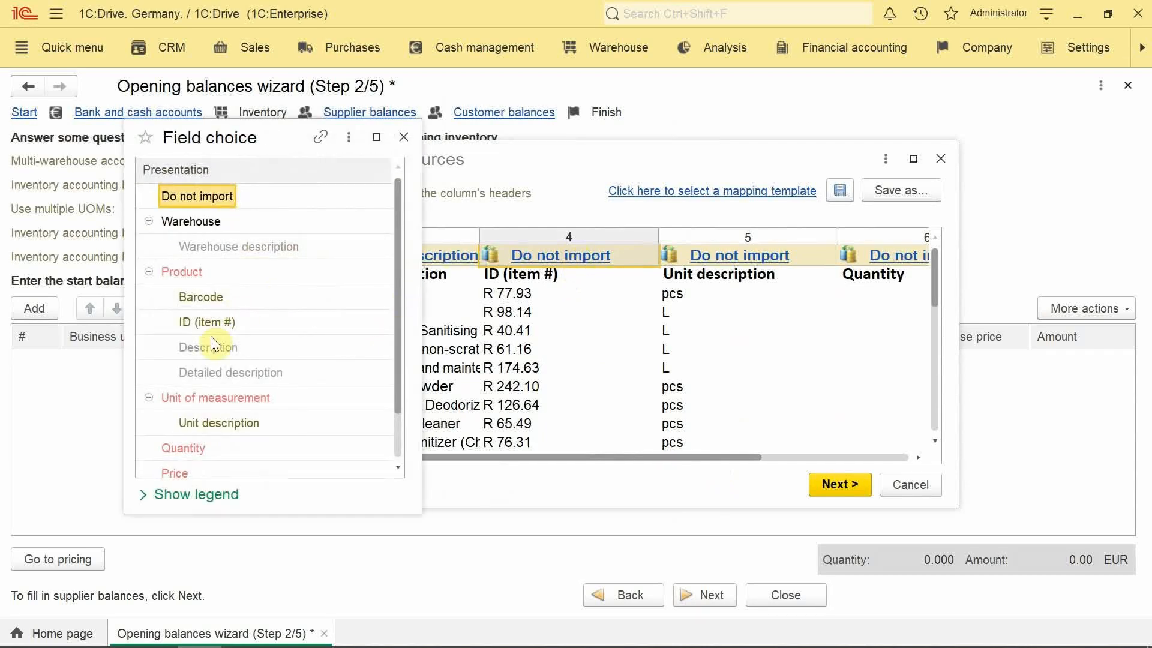
double_click(203, 323)
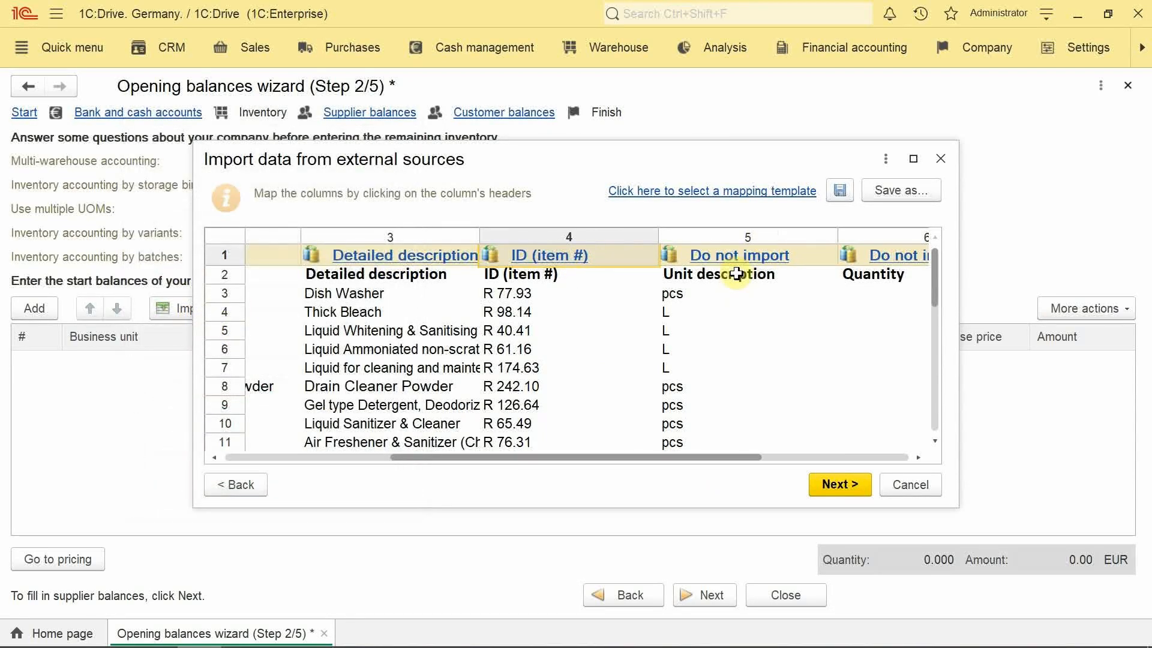
click(739, 254)
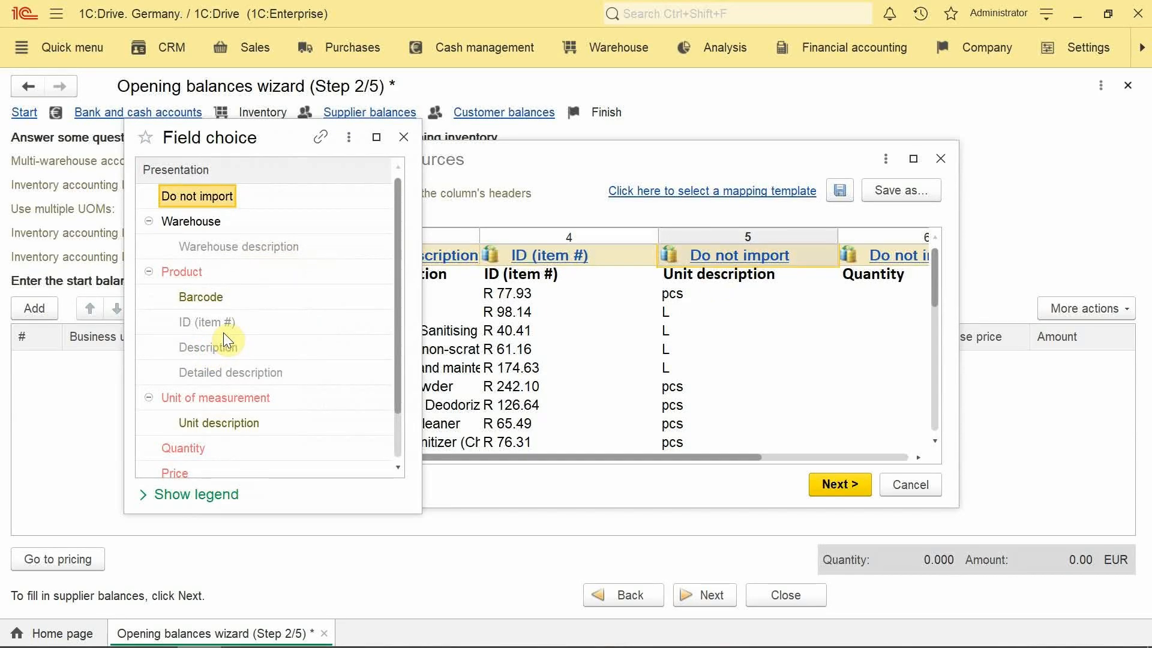
scroll(239, 358, down, 1)
double_click(213, 371)
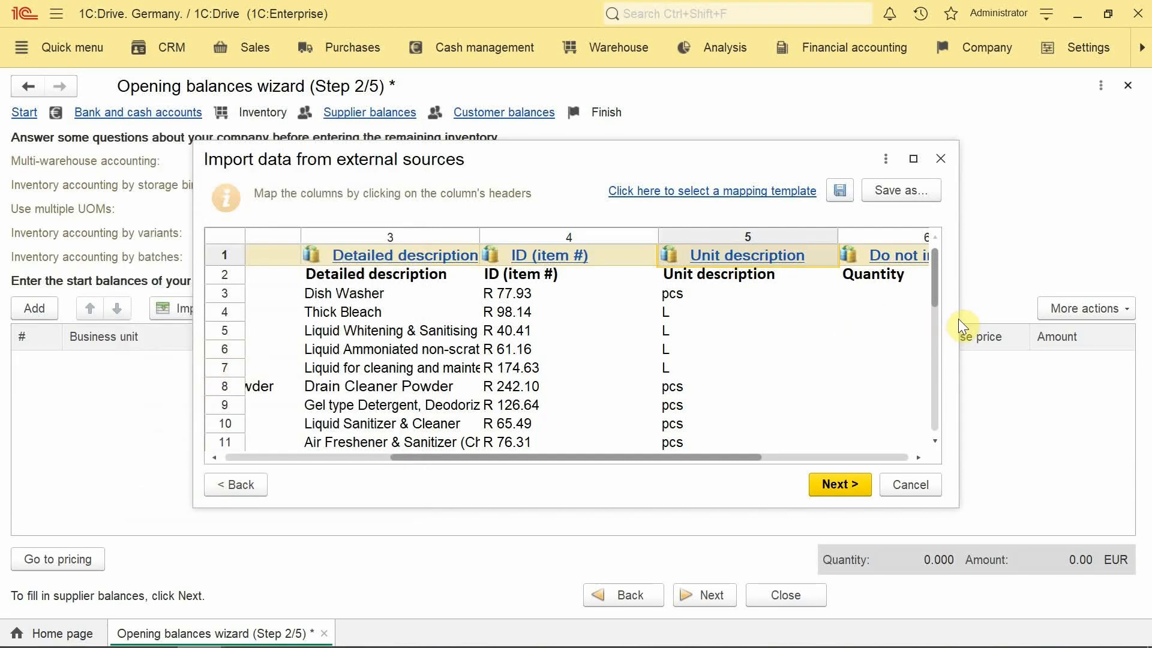
Map column 6 to Quantity and column 7 to Price.
drag(701, 456, 803, 455)
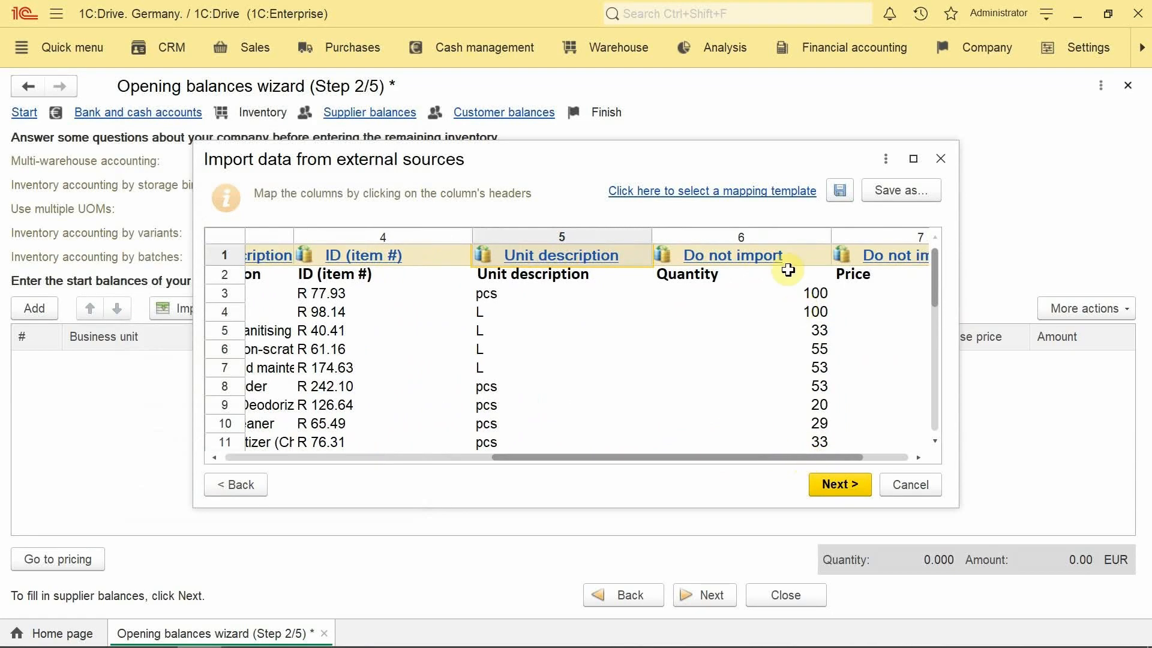
click(757, 259)
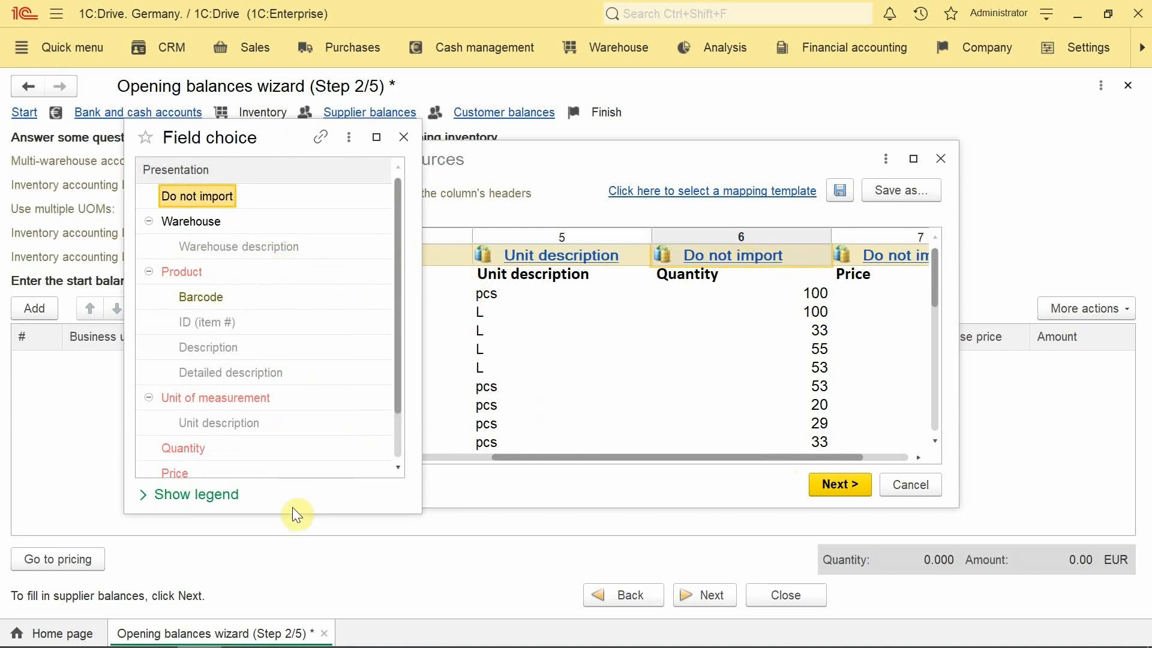
drag(294, 515, 294, 605)
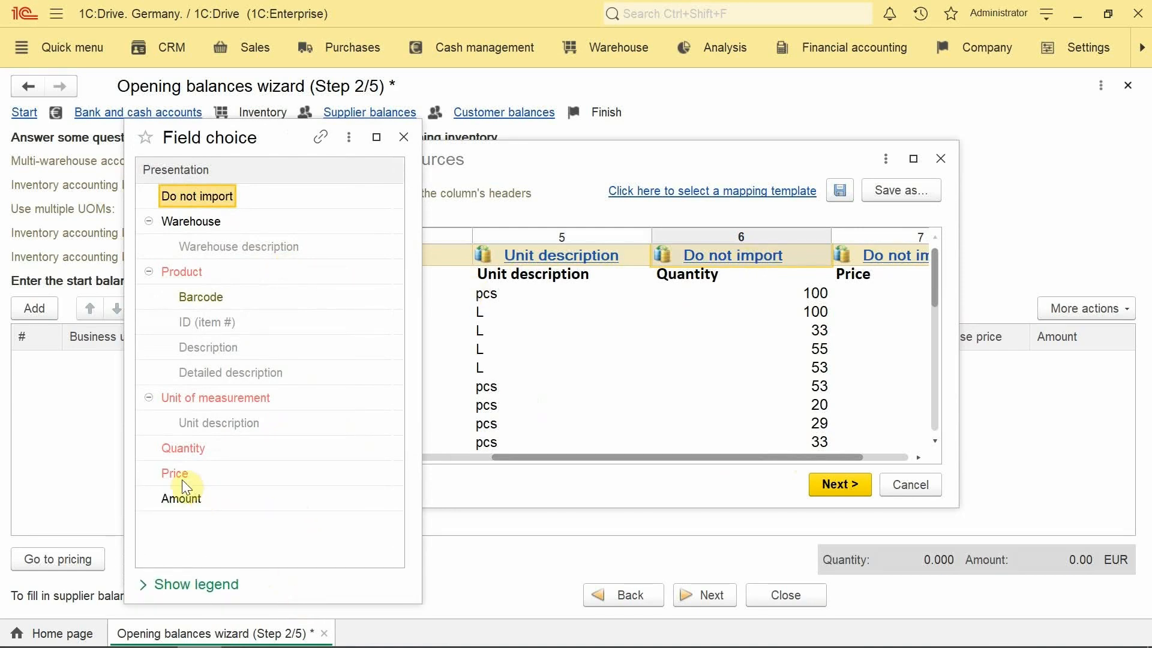
click(191, 274)
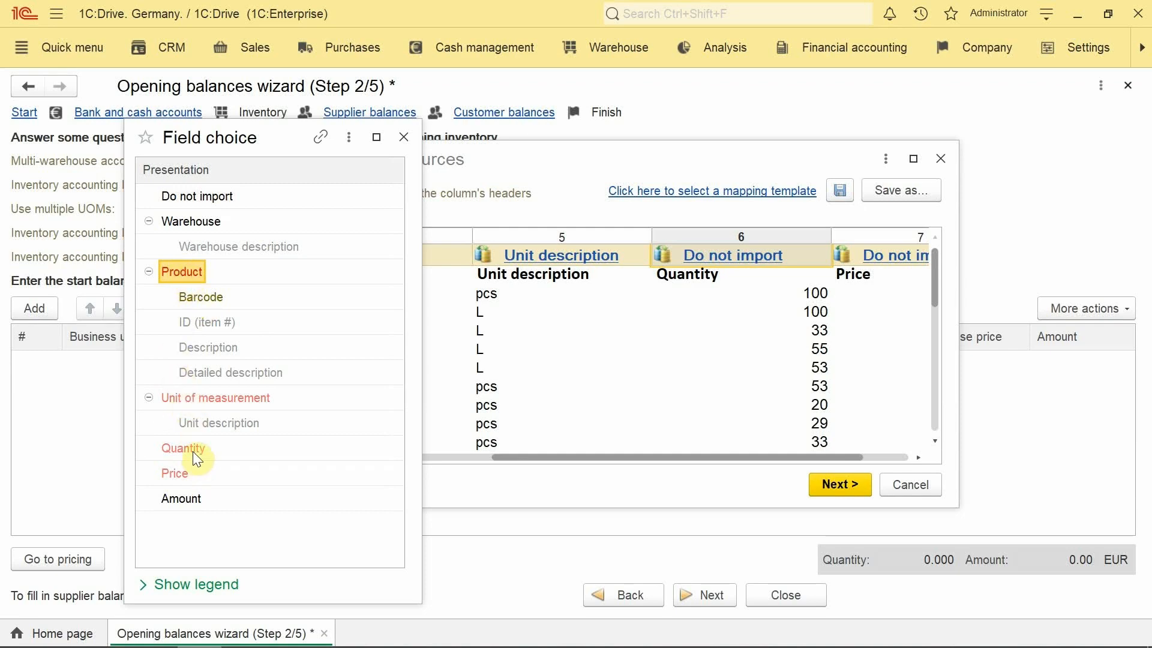
click(404, 137)
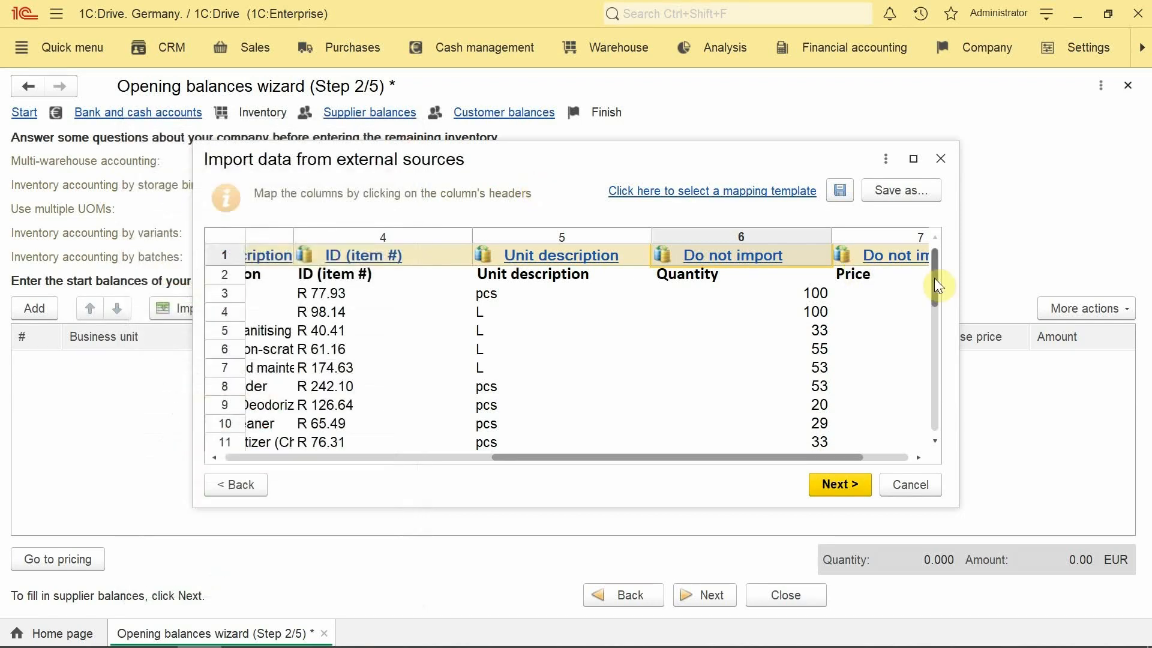
drag(763, 458, 782, 458)
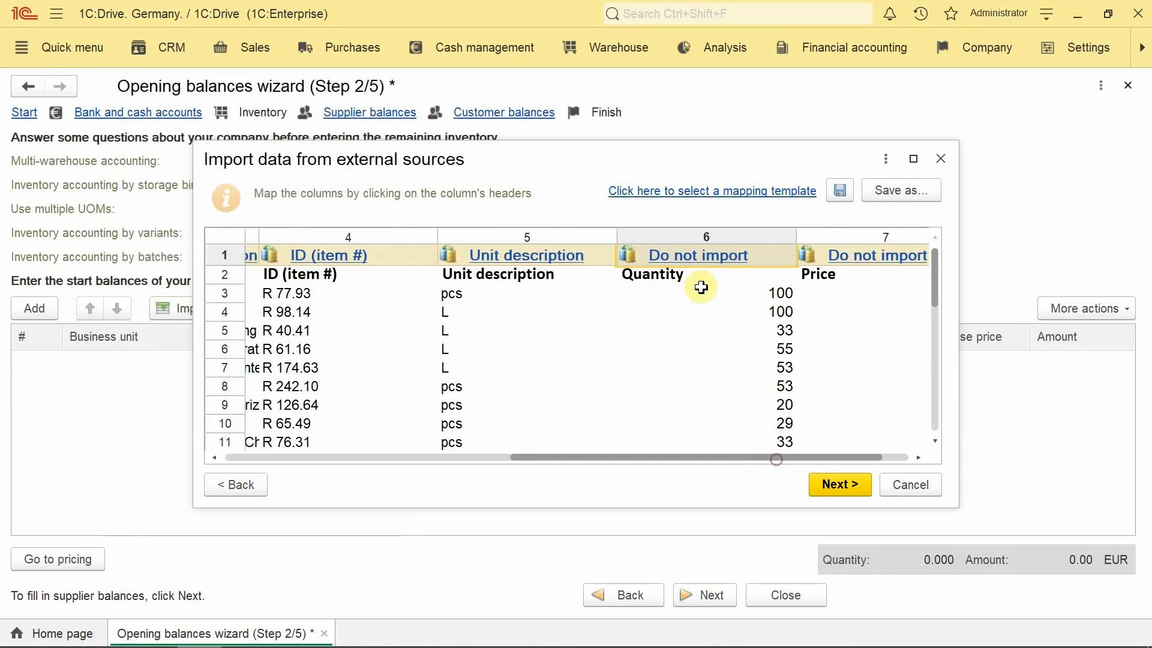
click(696, 258)
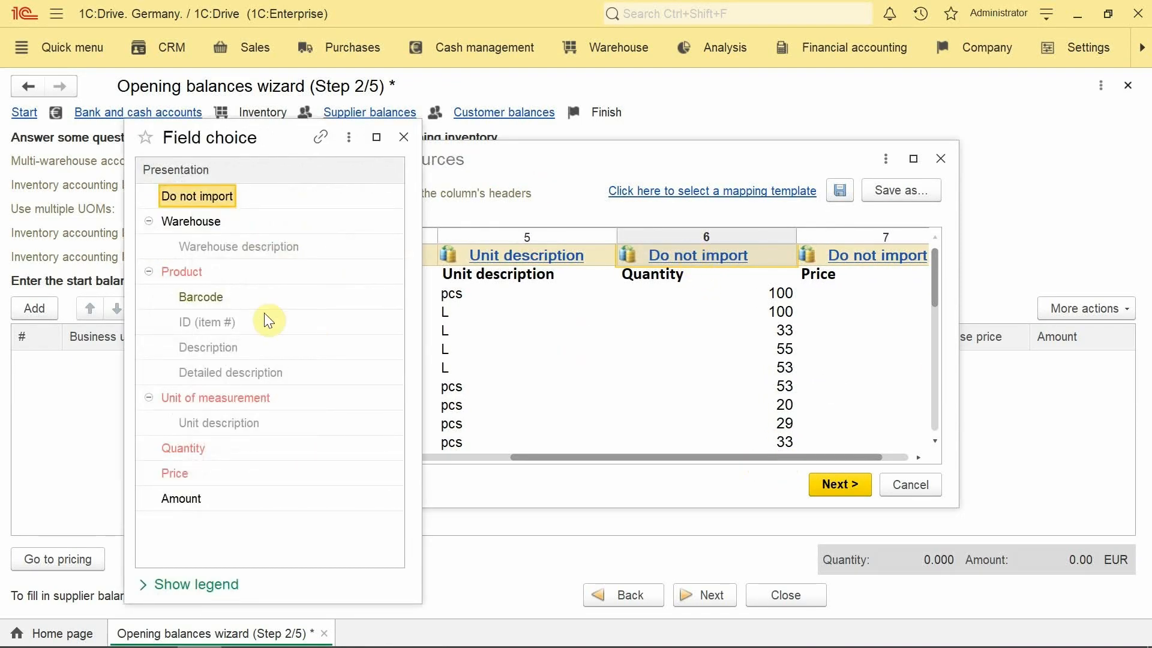
click(183, 447)
drag(826, 457, 852, 458)
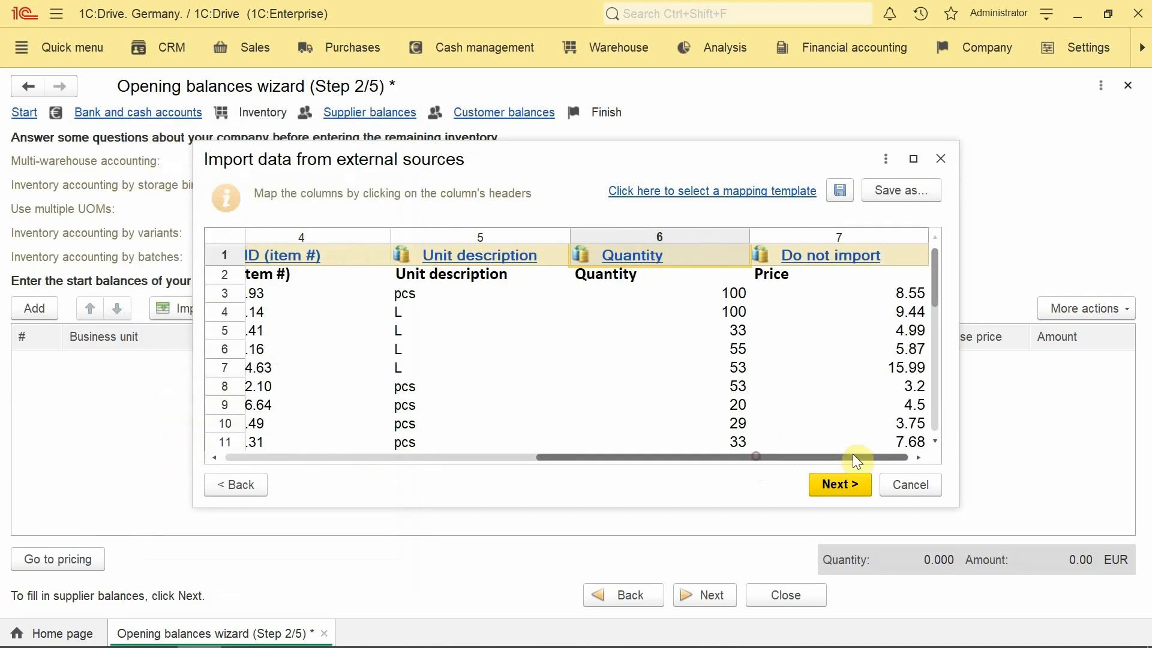
click(827, 258)
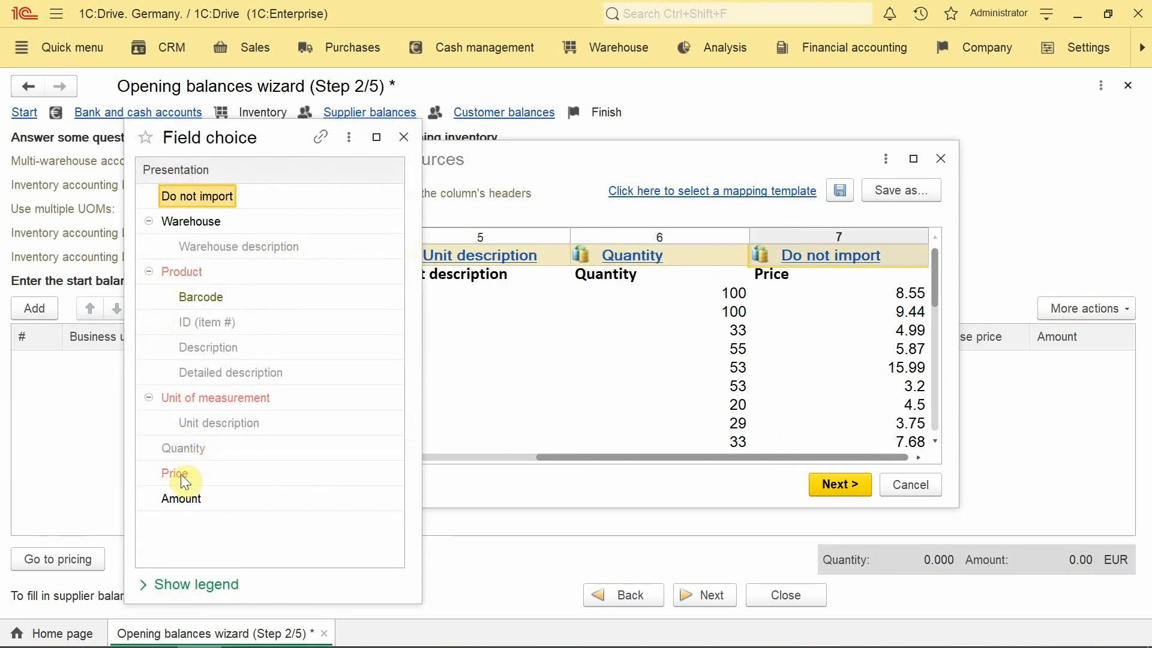
click(181, 473)
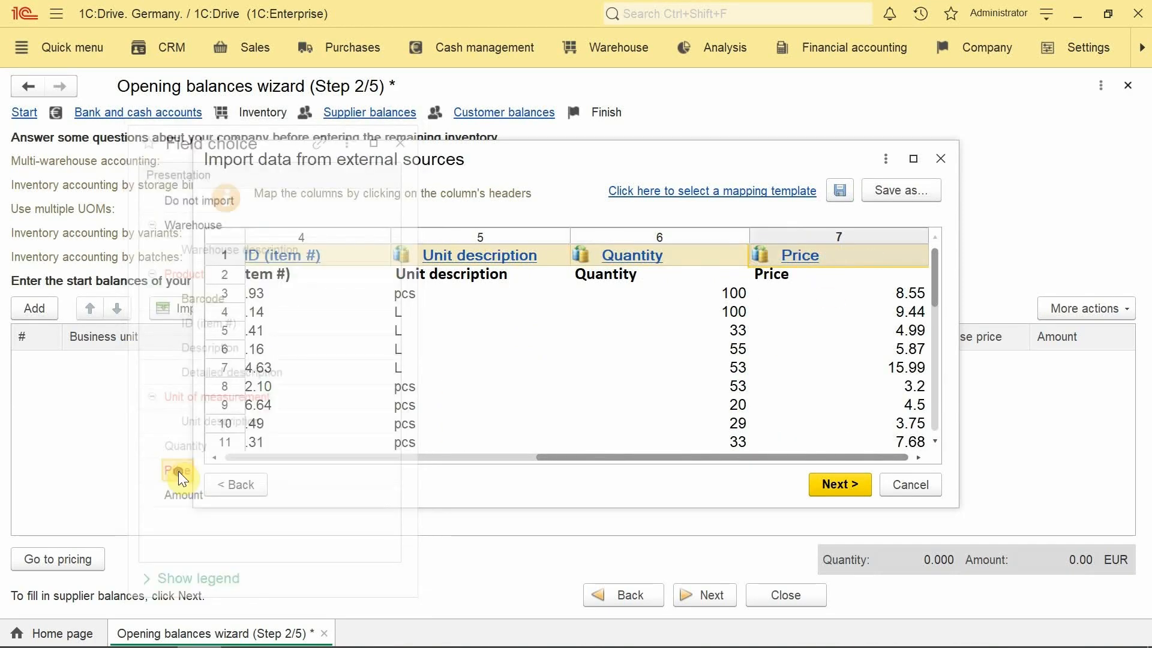
Save the column mapping as a template named 'Inventory'.
click(839, 192)
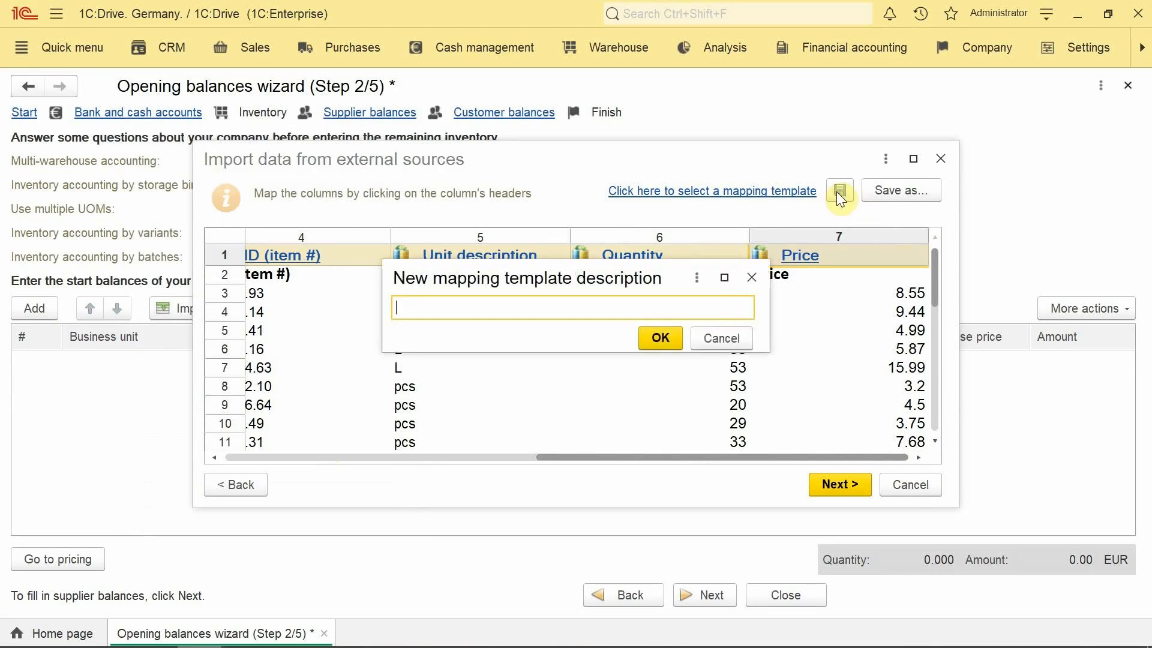
text(Inventory)
click(660, 338)
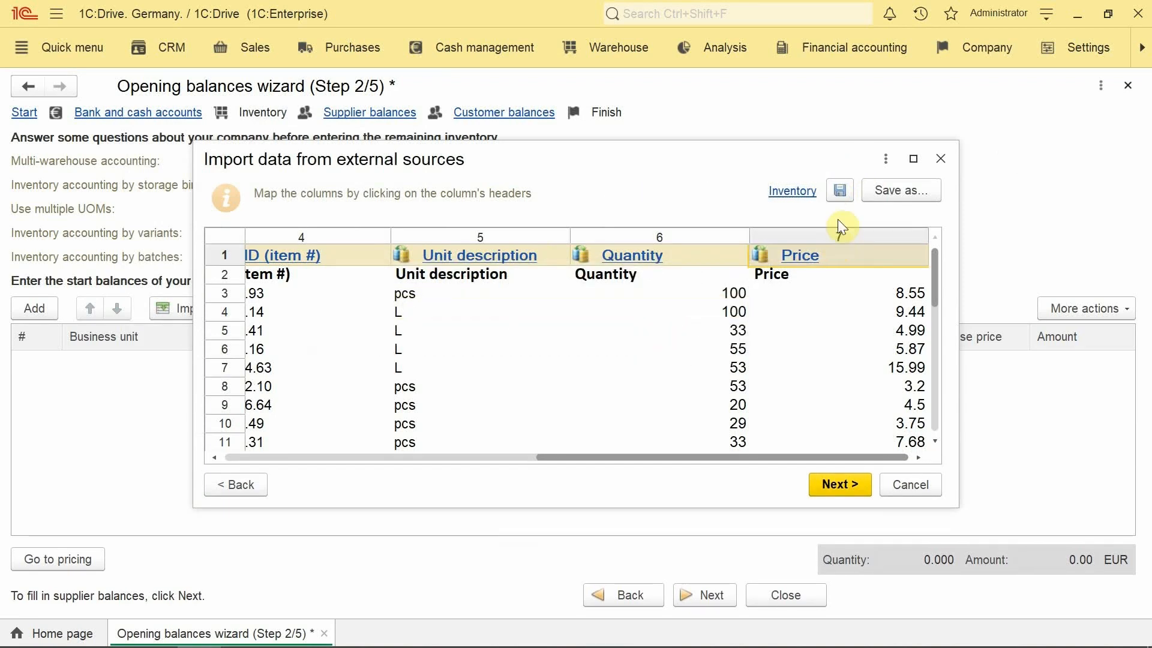
Advance to the import analysis showing 27 rows to add, then step back.
click(854, 486)
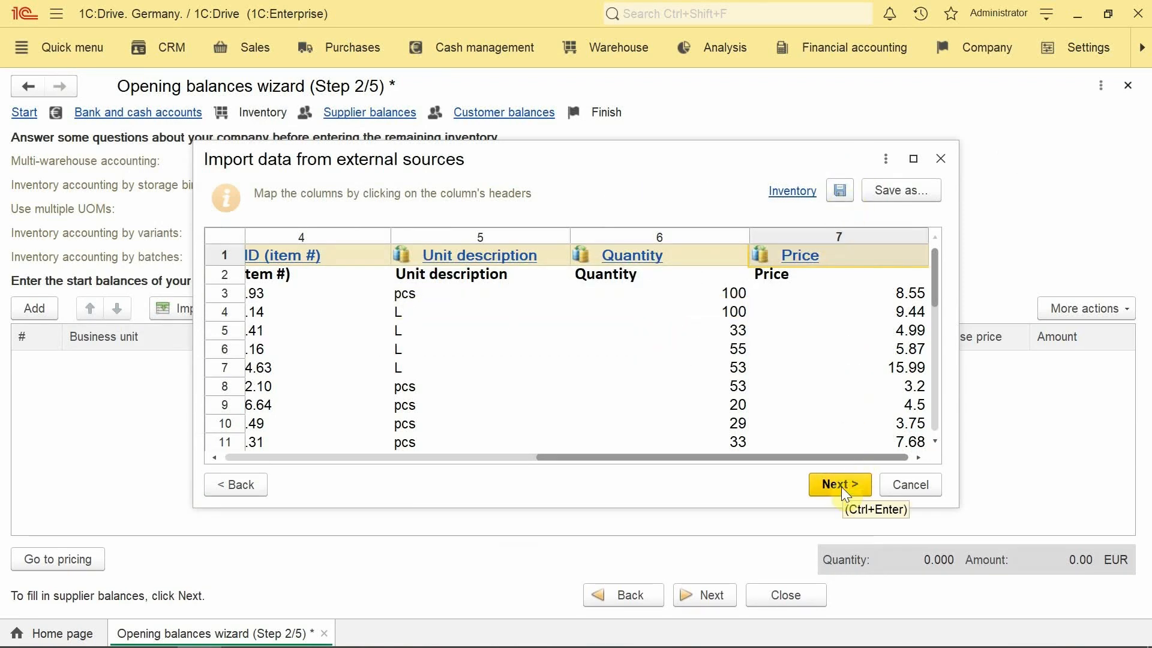
click(841, 485)
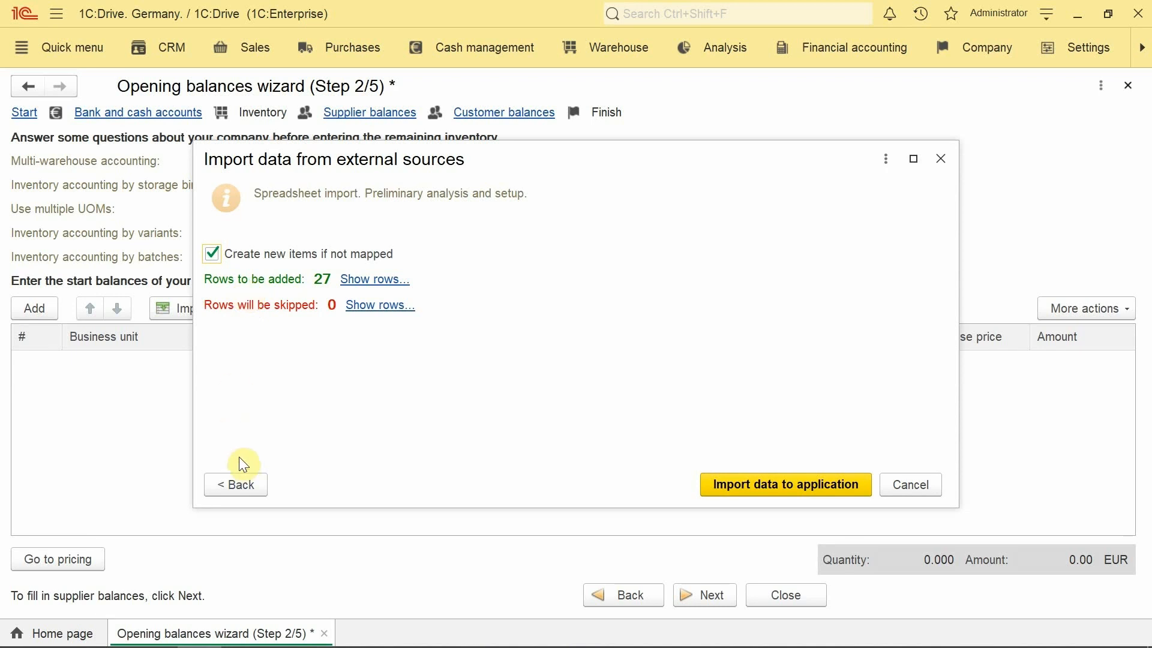
click(242, 482)
Re-import STOCK_WITH_PRICES from row 2, bringing in 26 items totalling 6,582.43 EUR.
click(243, 482)
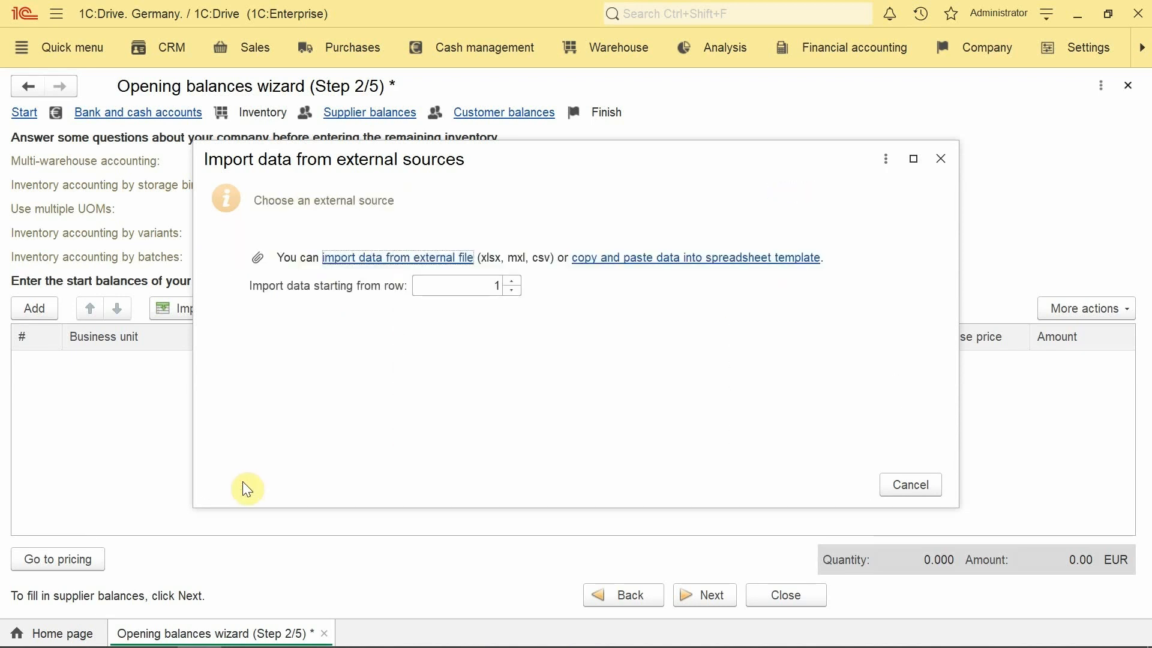
click(514, 280)
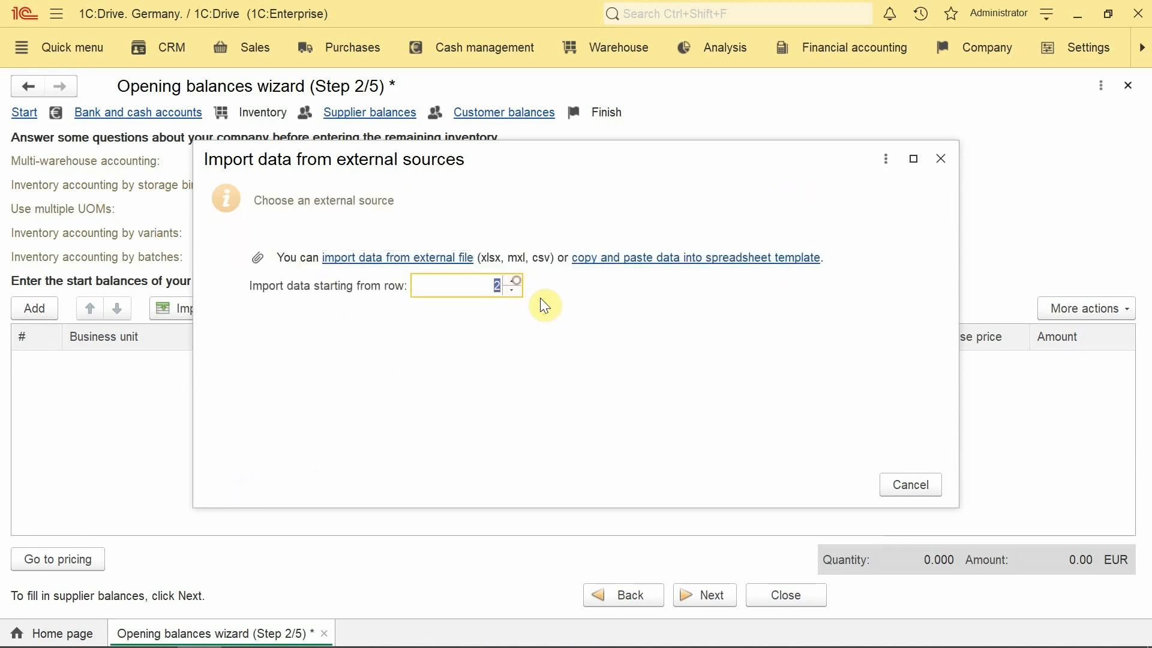
click(428, 259)
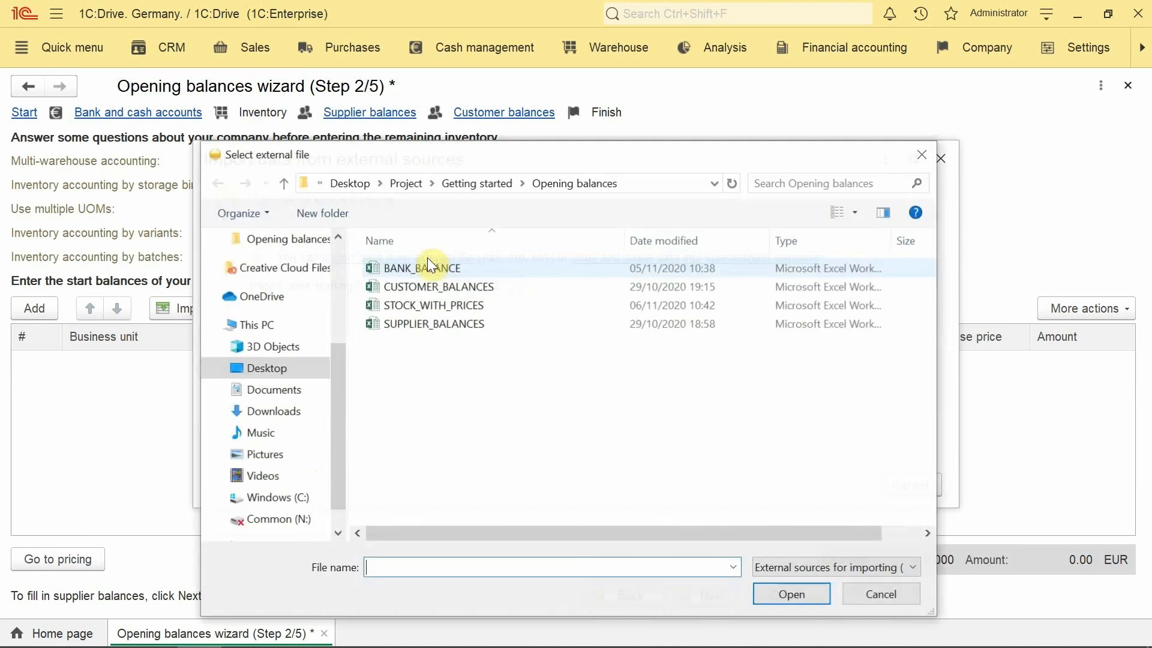
double_click(427, 304)
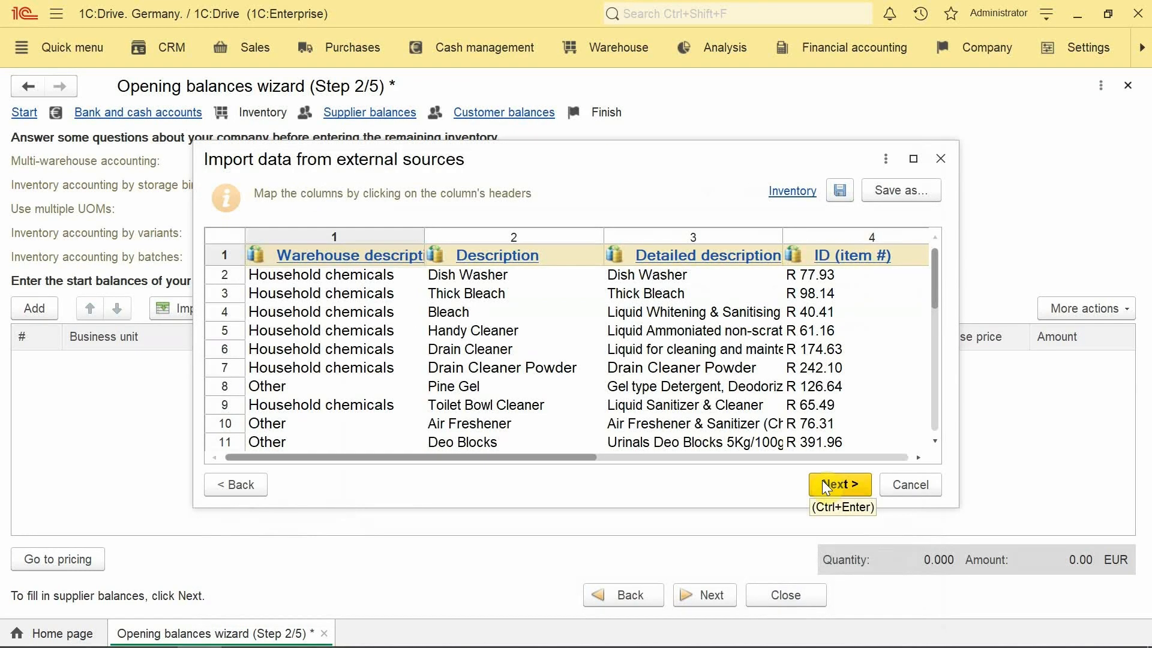
click(823, 483)
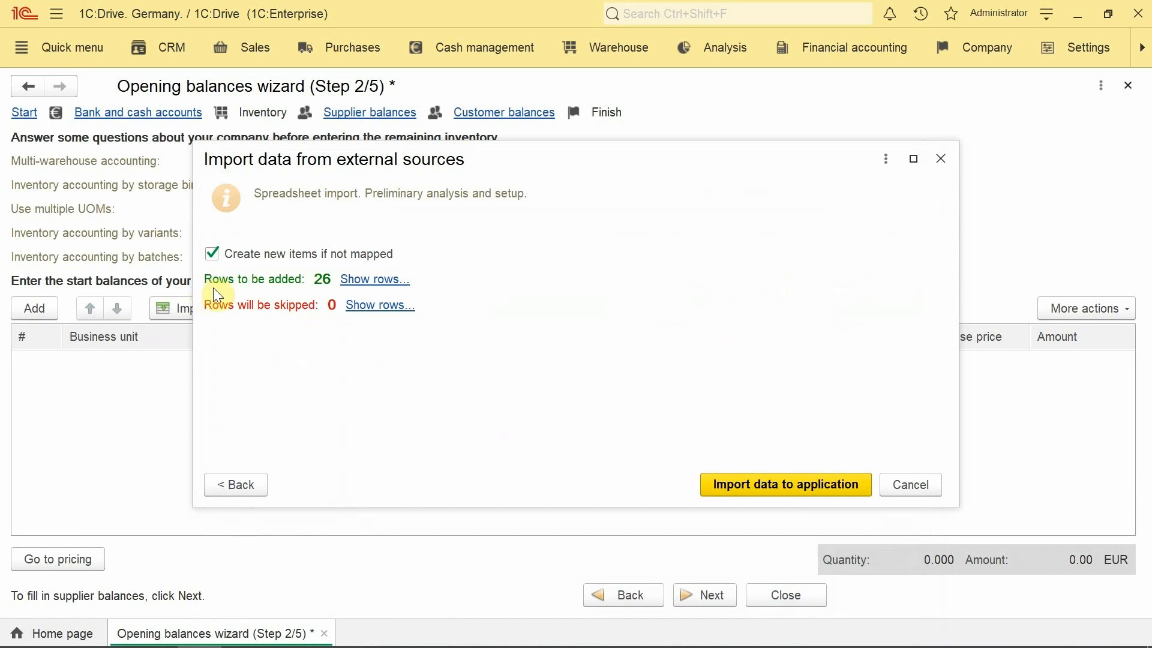
click(748, 483)
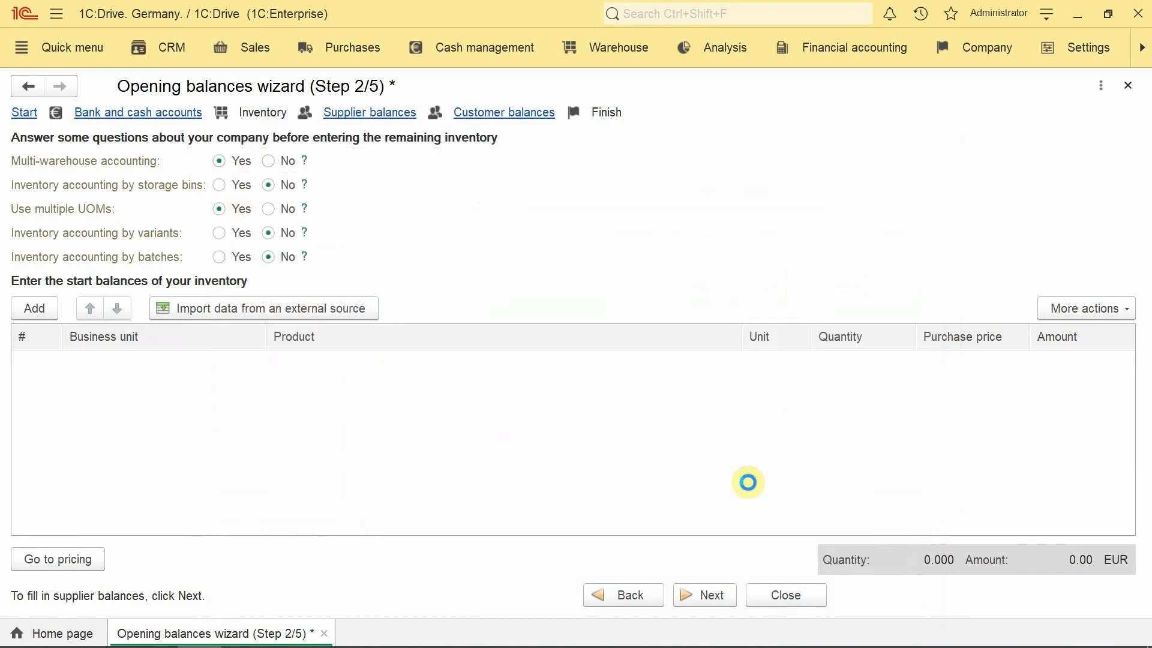
click(751, 489)
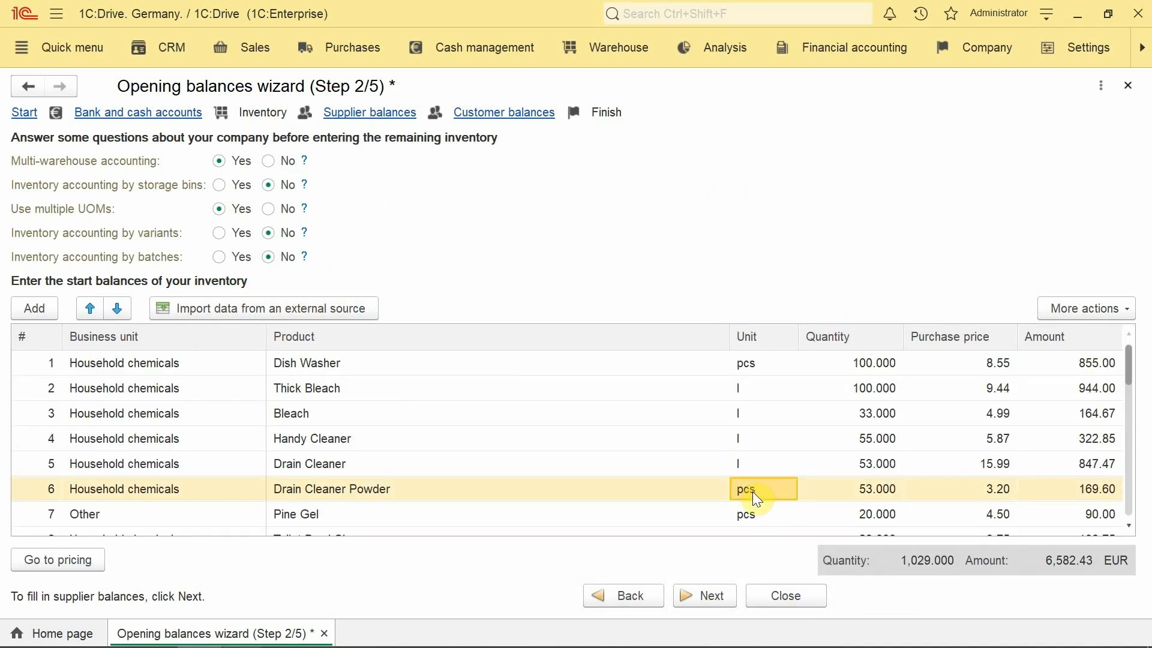
Close the wizard saving the inventory balances, and generate the Warehouse Available stock report.
click(781, 590)
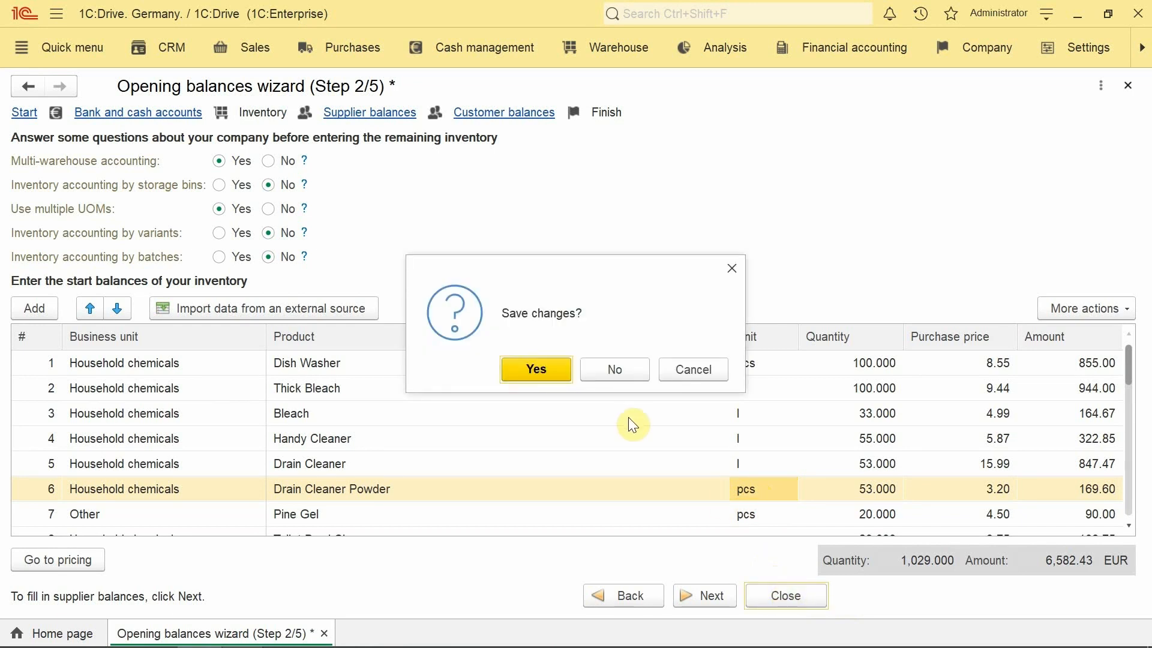
click(539, 369)
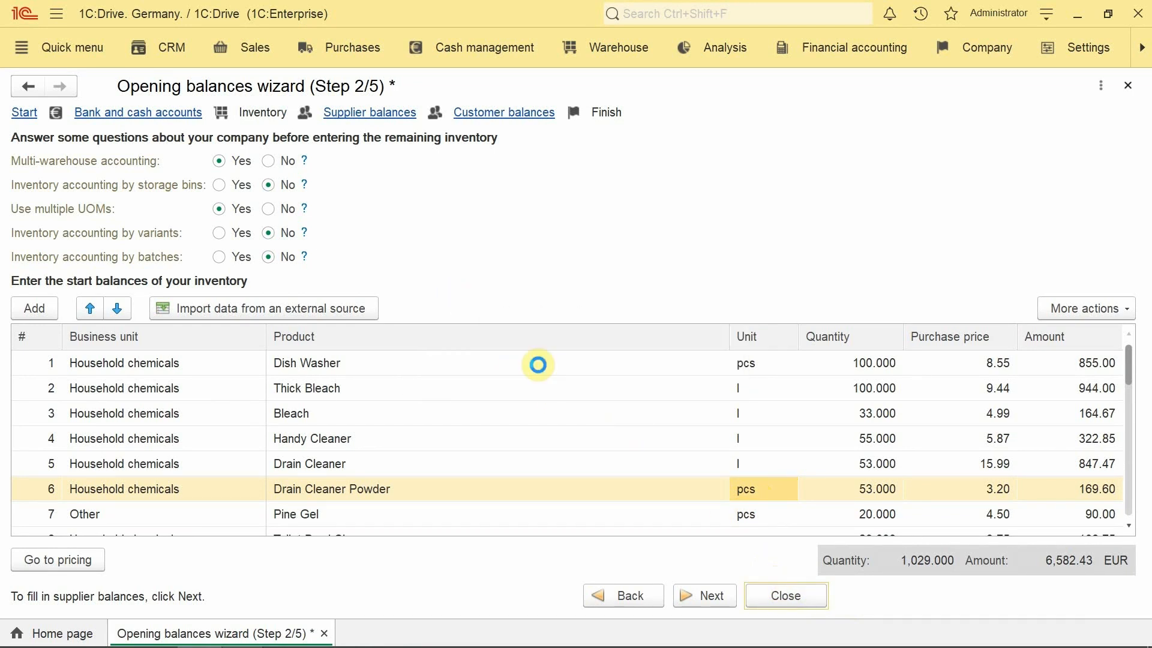
click(610, 57)
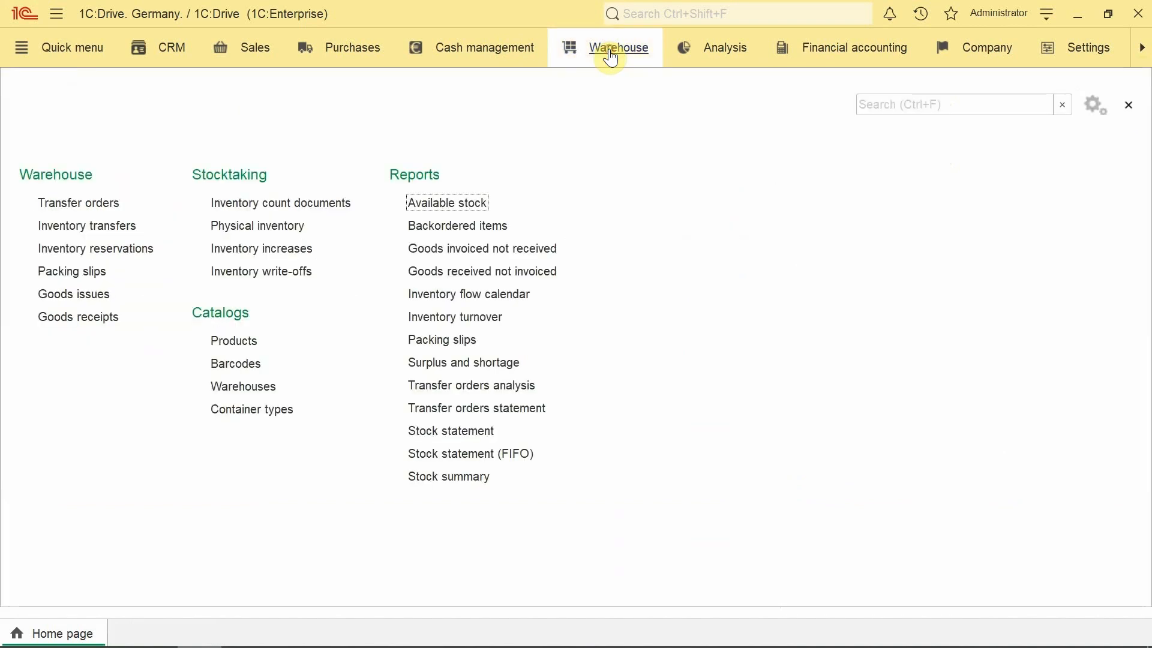
click(458, 201)
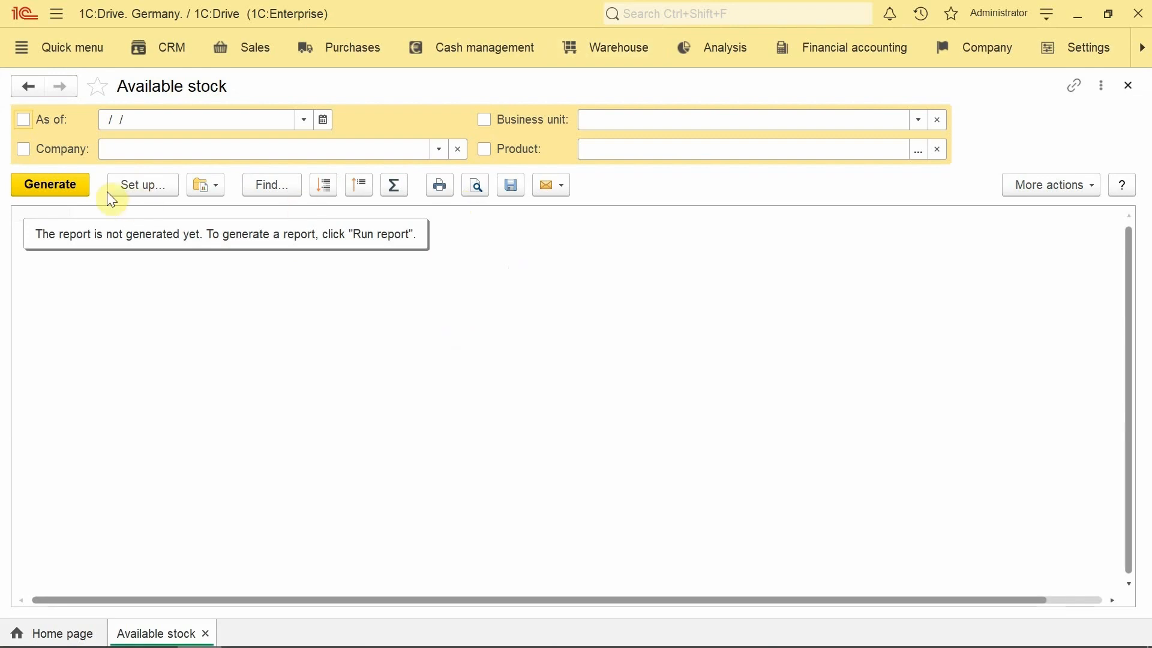
click(48, 189)
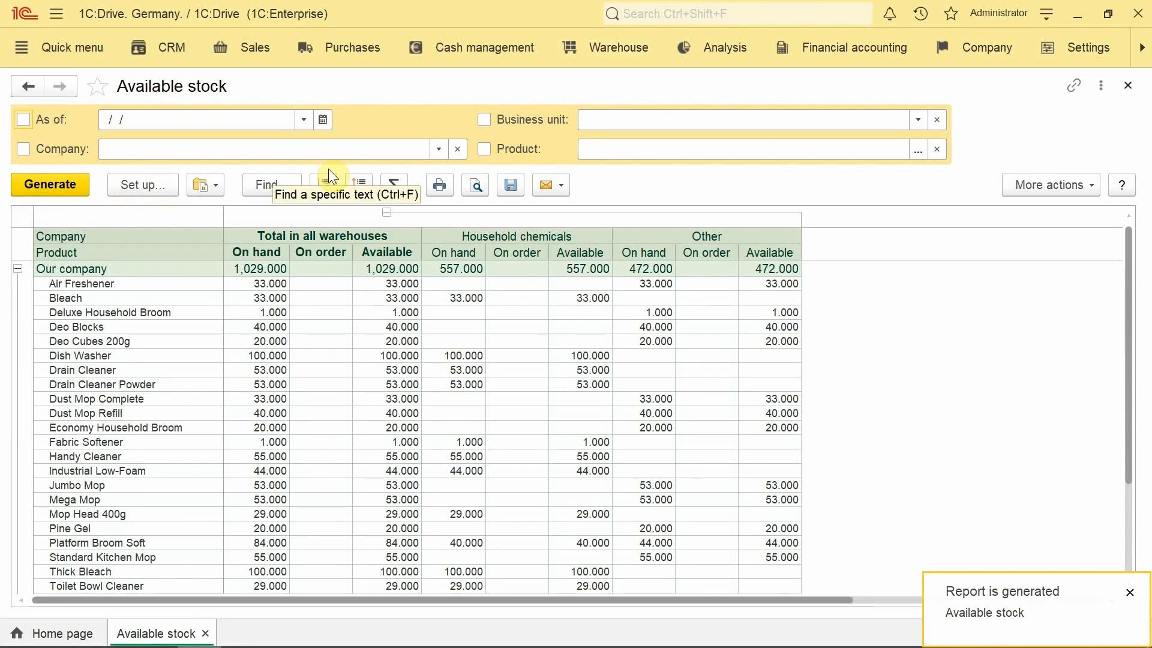
Filter the report to business unit Household chemicals, showing 557 of 1,029 units on hand.
click(917, 122)
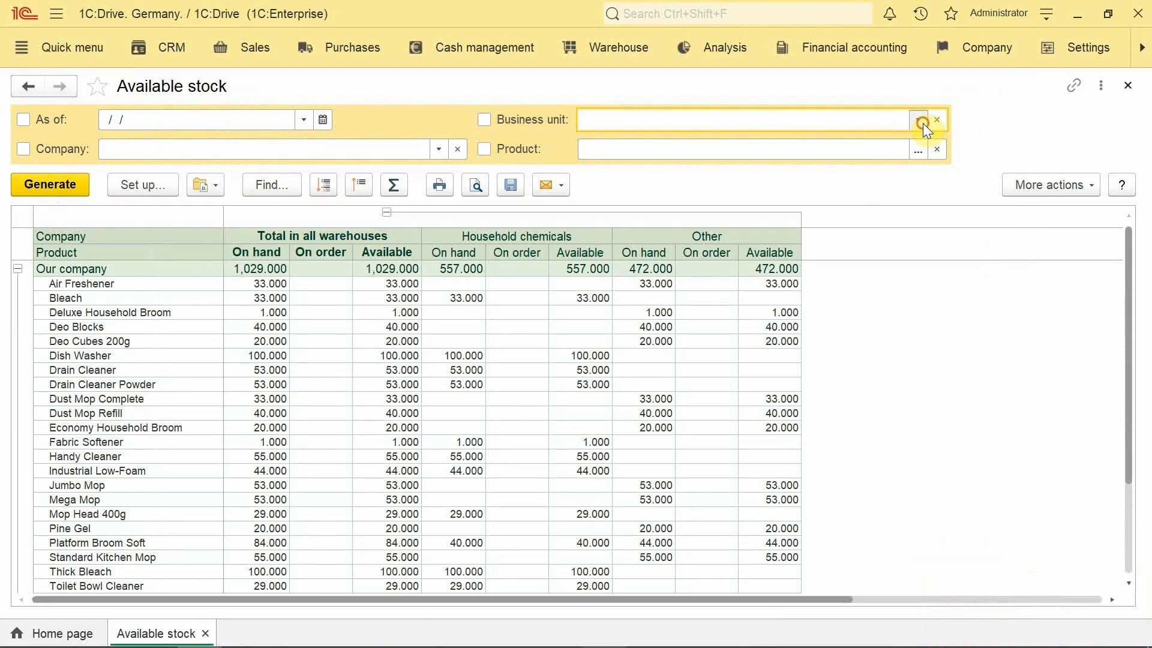
click(640, 210)
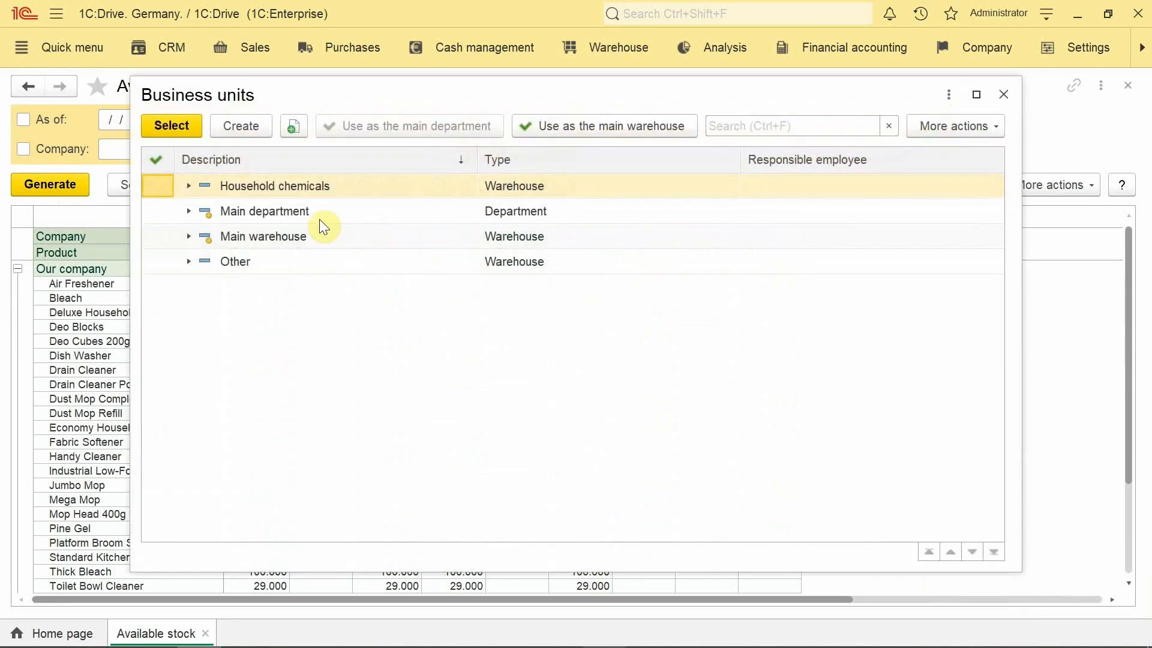
double_click(280, 185)
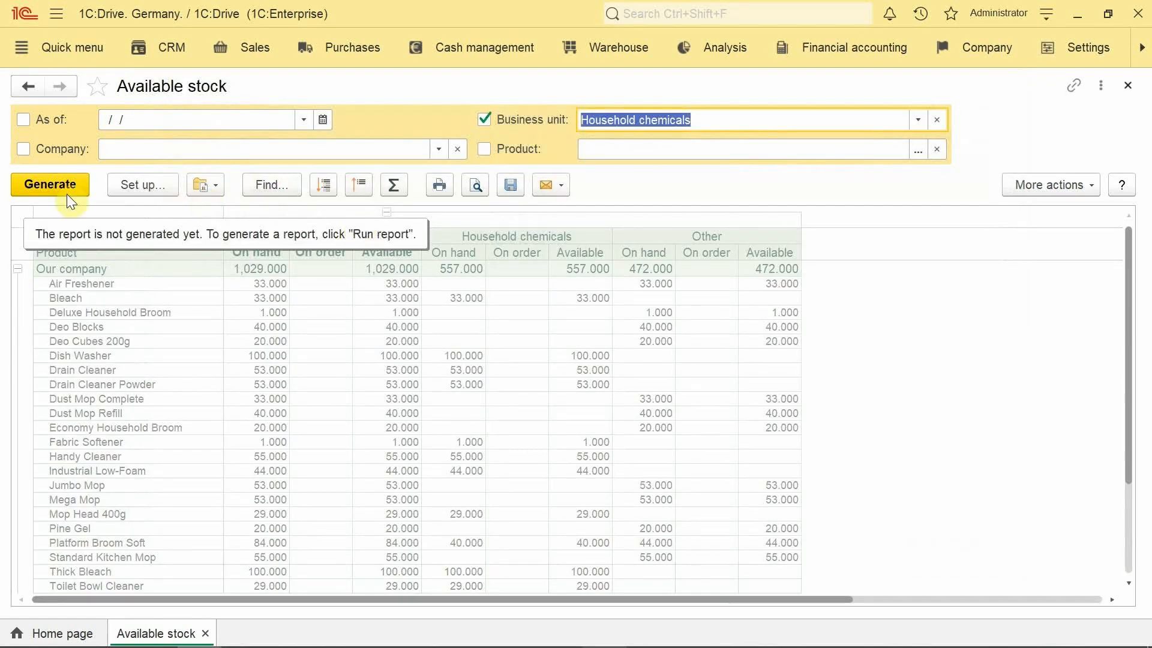
click(35, 185)
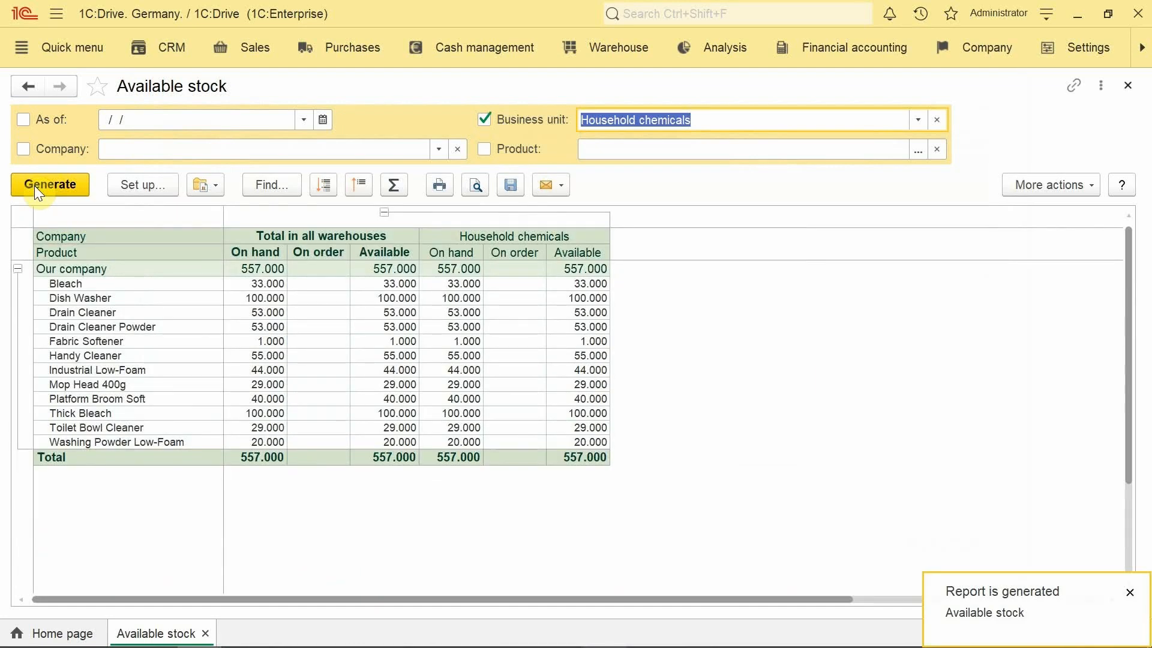
click(254, 252)
click(448, 255)
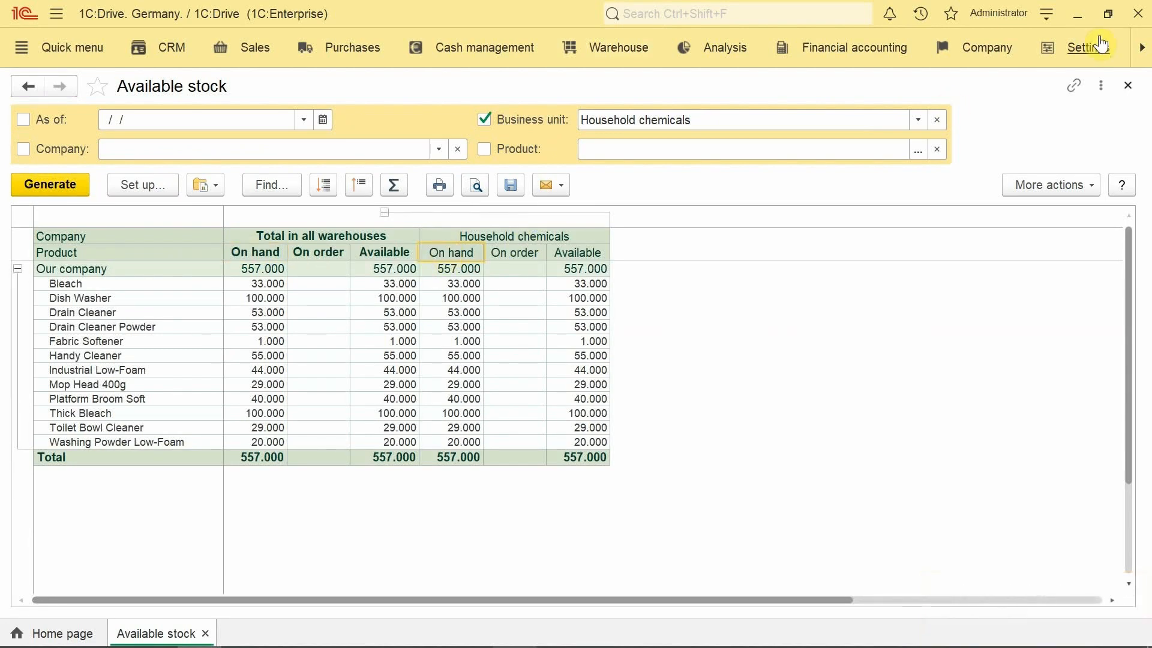
Reopen the wizard at step 3/5, Supplier balances, with contracts with counterparties set to Yes.
click(1129, 86)
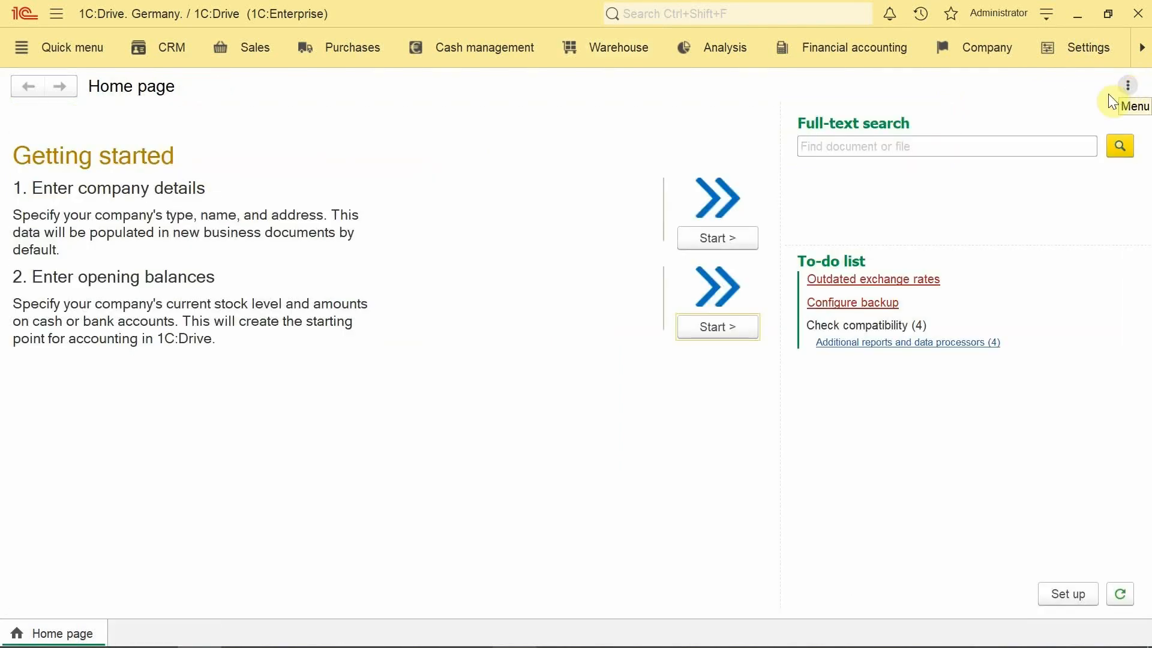
click(701, 326)
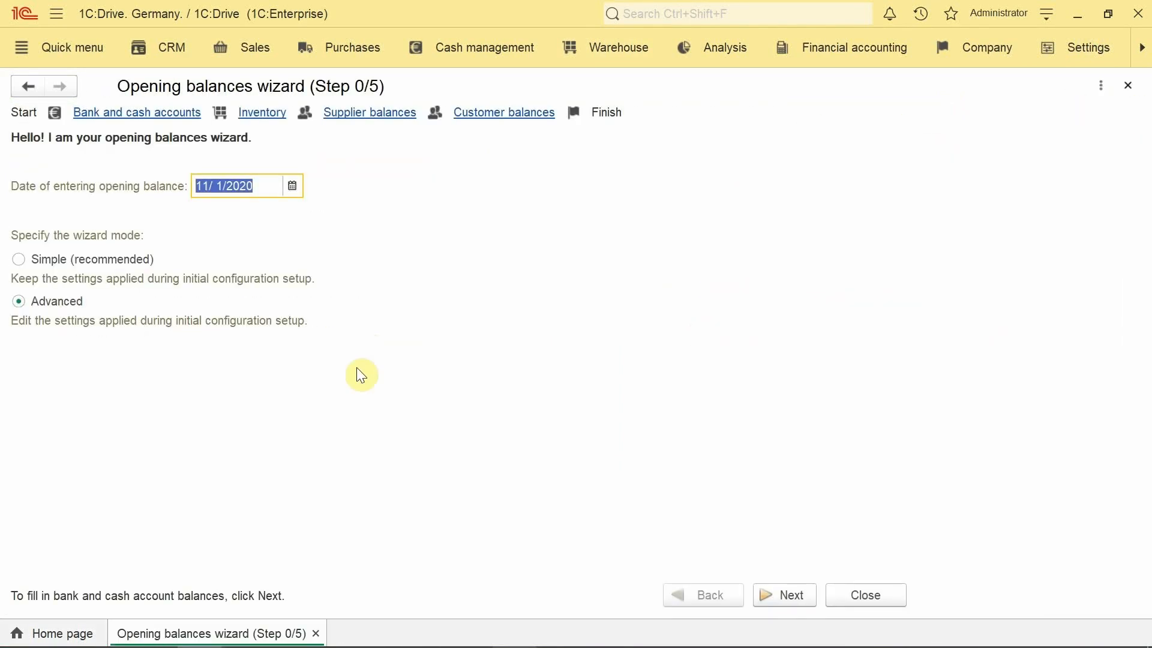
click(354, 115)
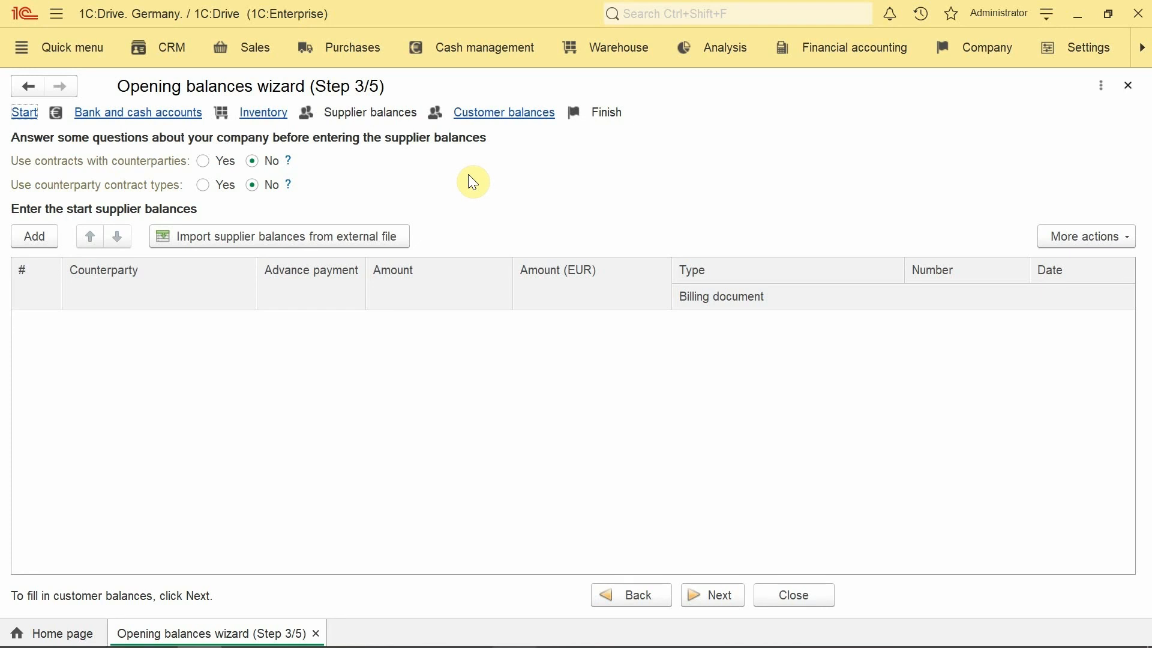
click(201, 162)
click(179, 237)
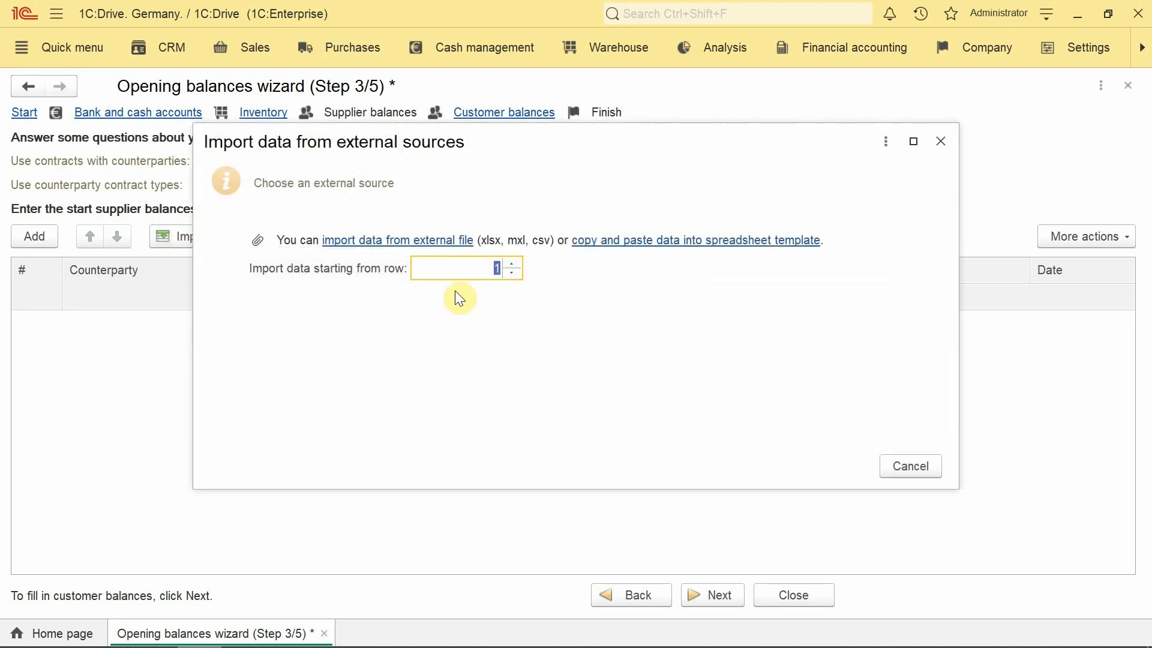
Load the SUPPLIER_BALANCES spreadsheet and maximize the import preview window.
click(403, 245)
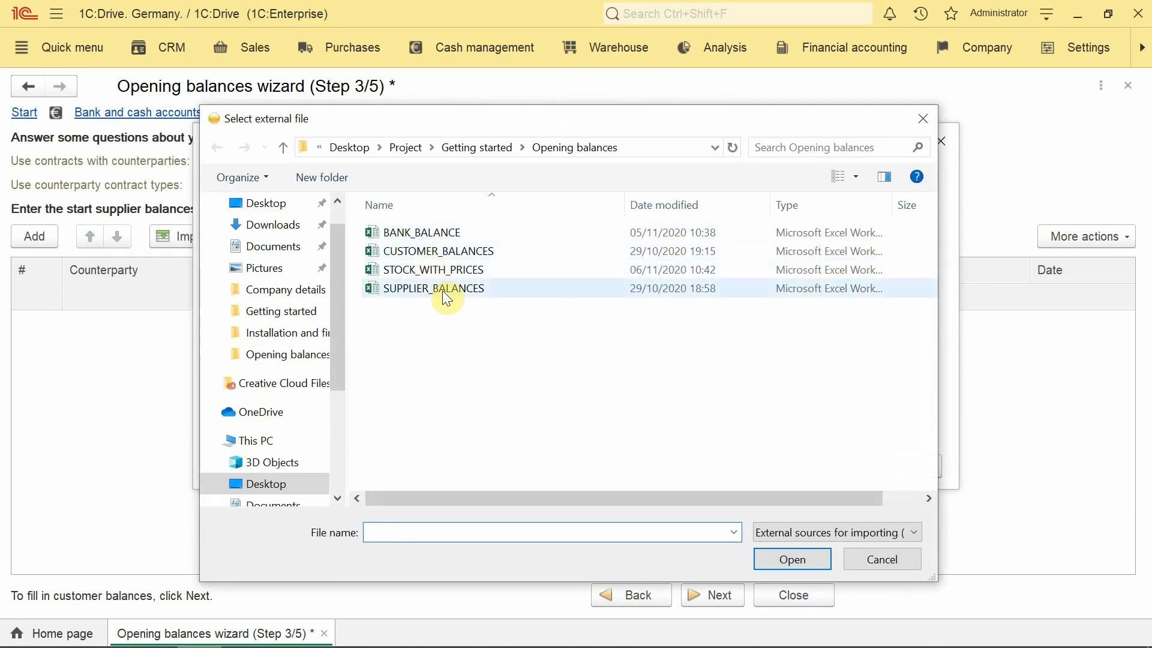
double_click(446, 291)
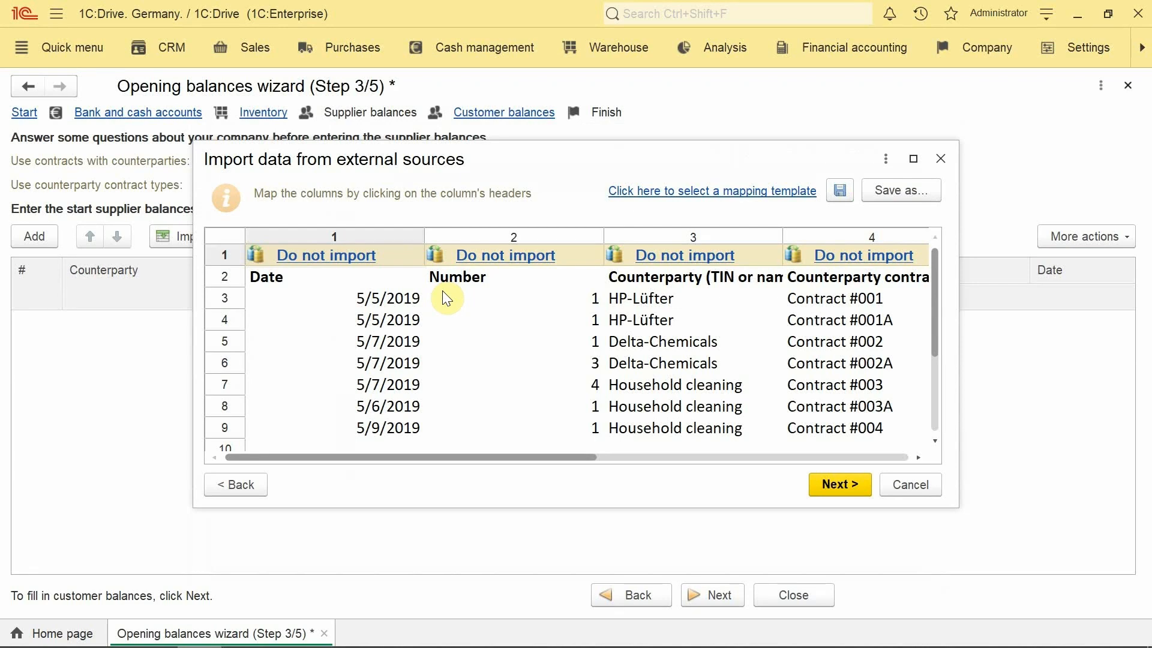
click(914, 159)
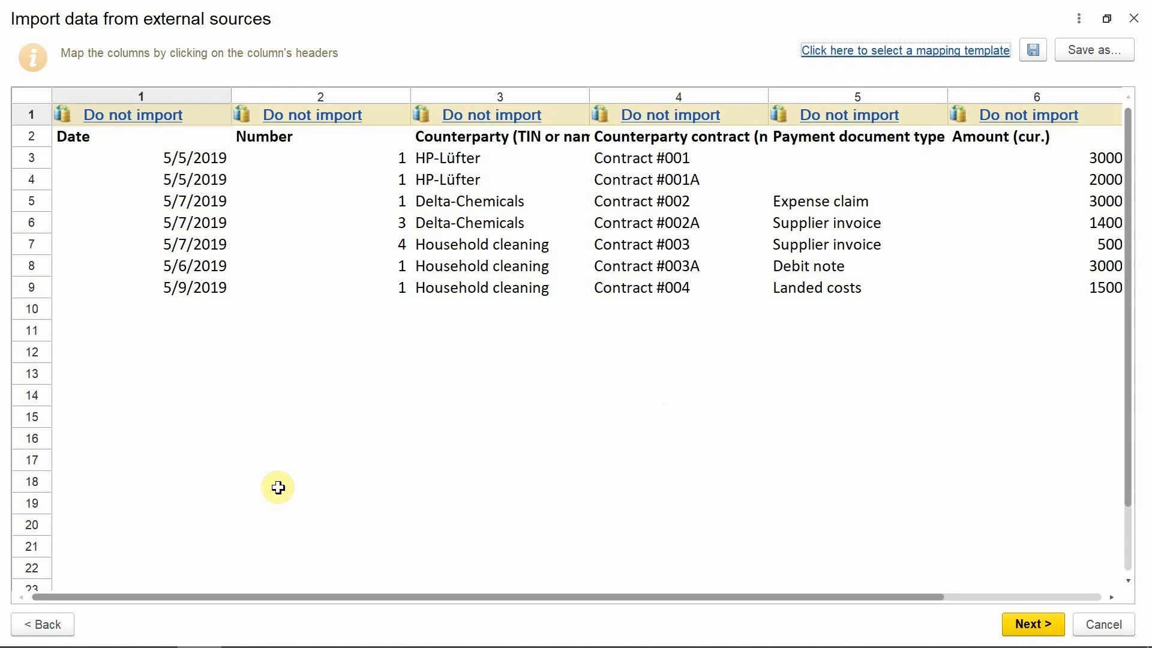
Inspect the empty Payment document type cells and the TRUE/FALSE Is advance? values.
click(800, 200)
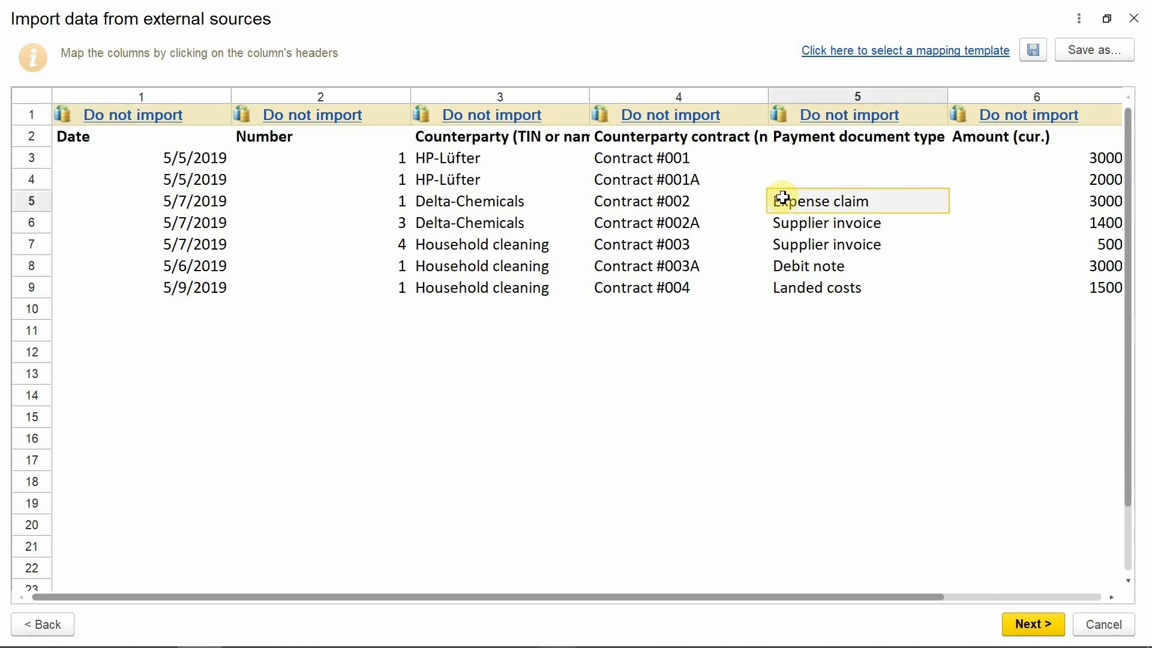
click(787, 156)
drag(786, 156, 780, 173)
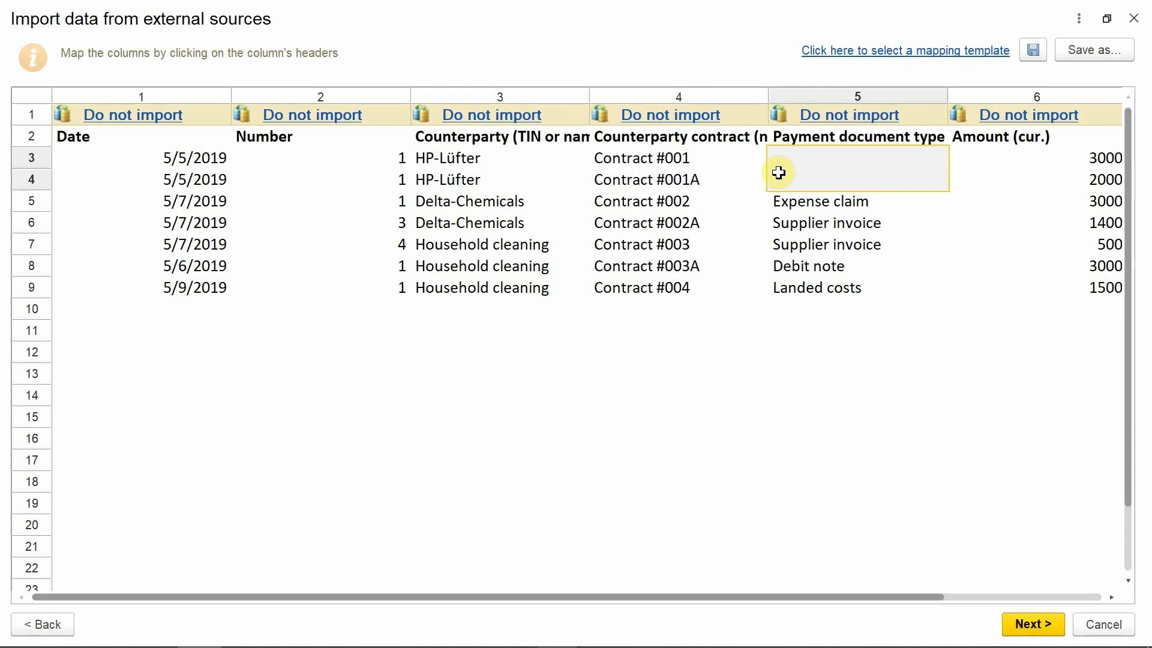
drag(617, 597, 779, 588)
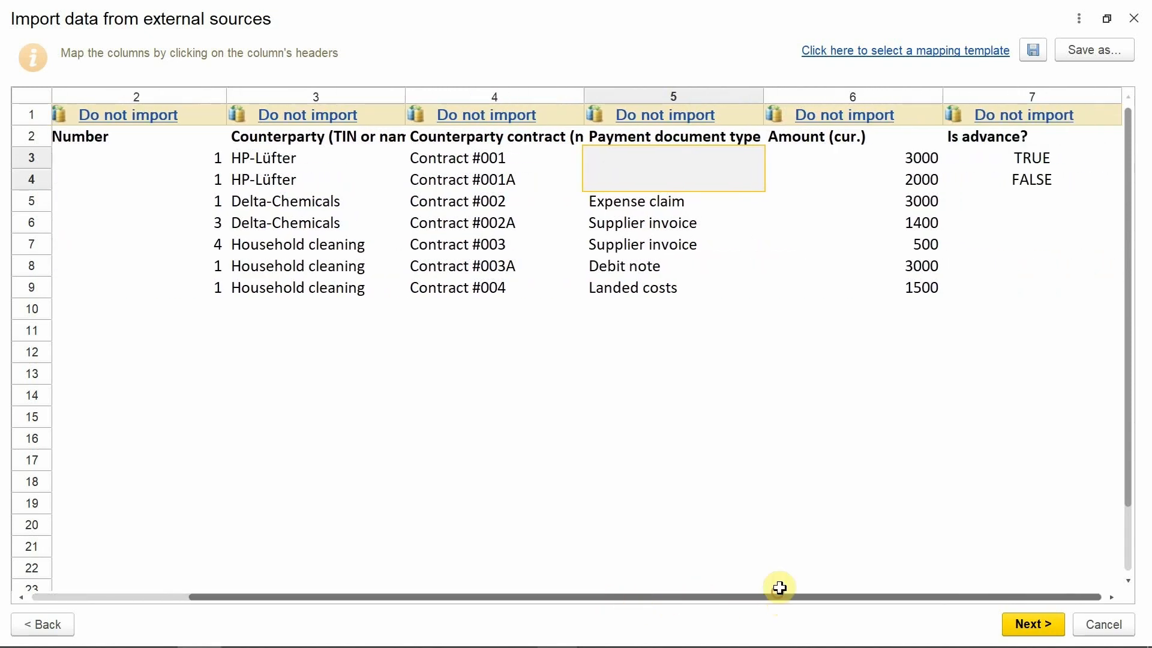
click(1012, 158)
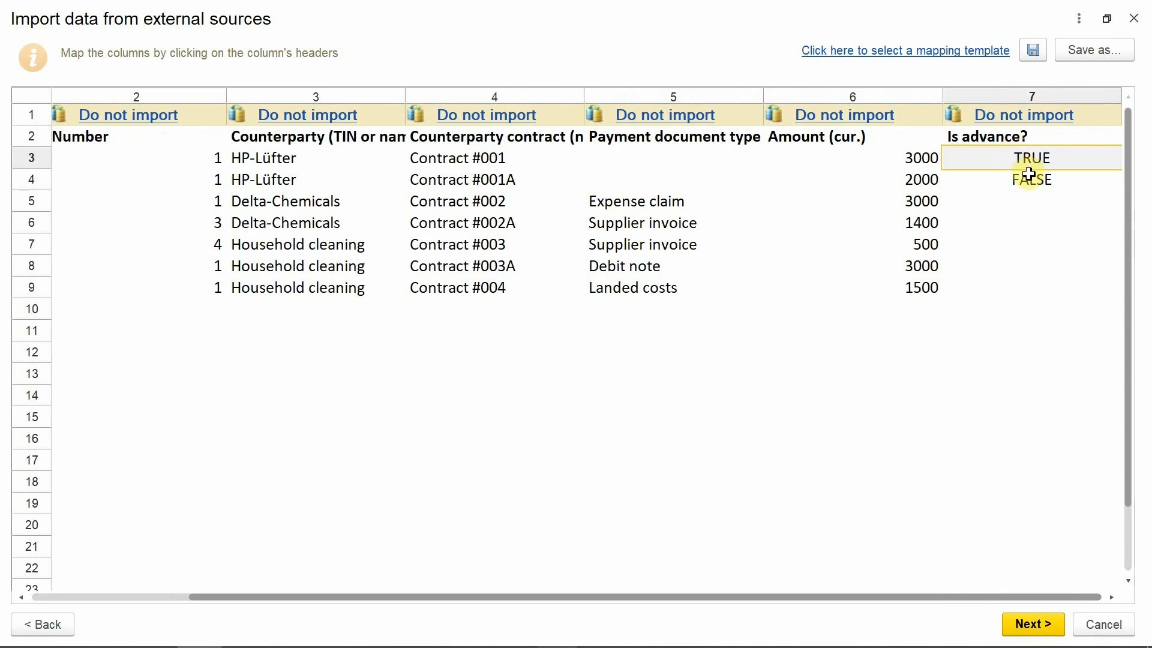
click(1019, 179)
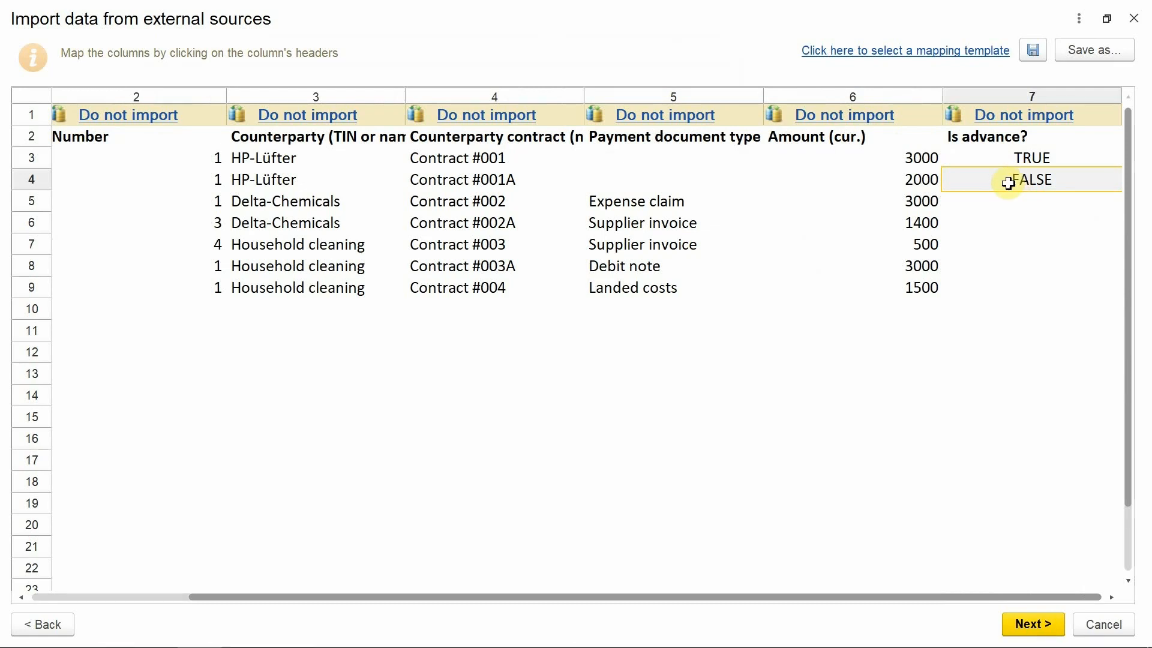
drag(907, 596, 658, 603)
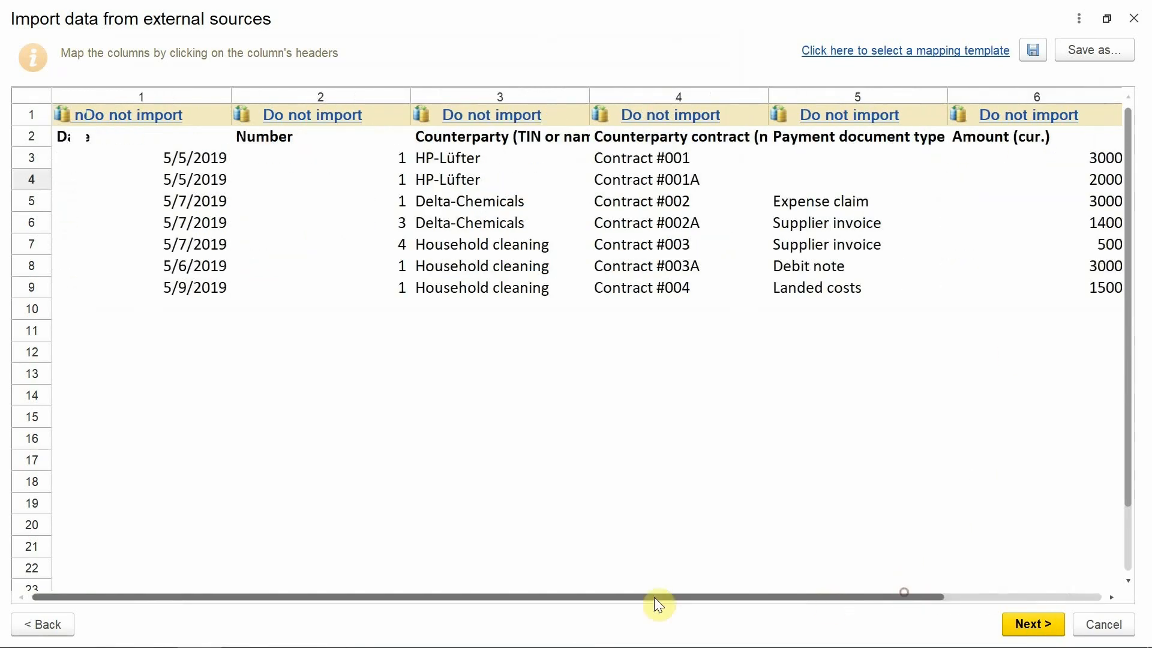
Map columns 1–4 to Document date, Document number, Counterparty name and Contract name.
click(146, 117)
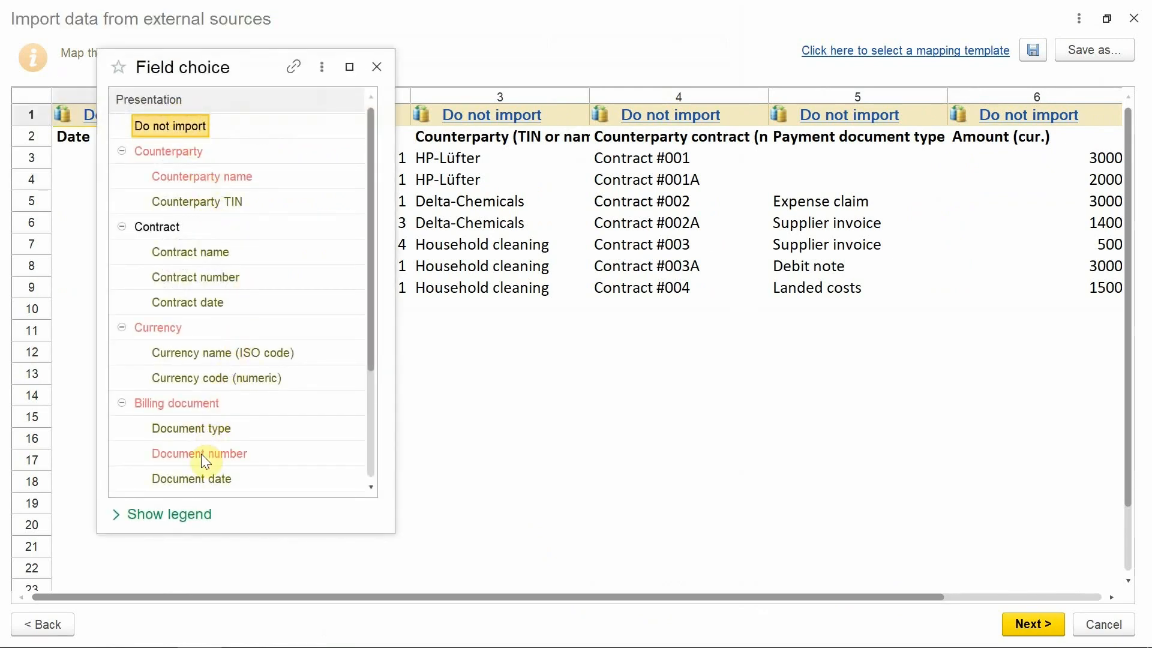
click(196, 477)
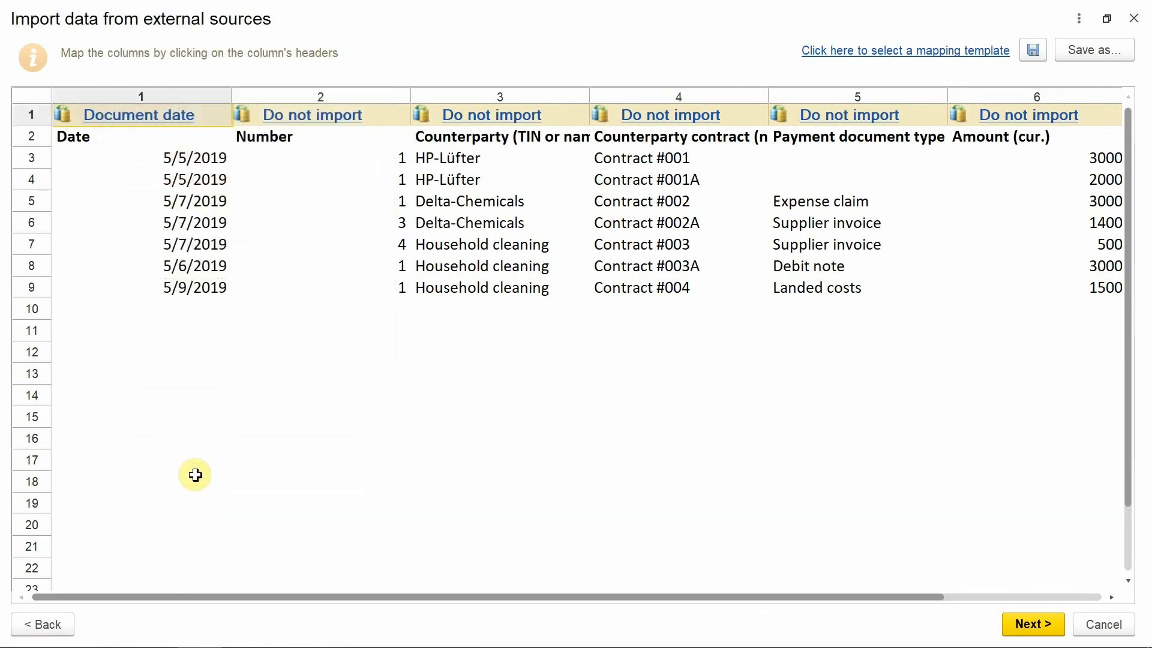
click(313, 118)
scroll(237, 403, down, 3)
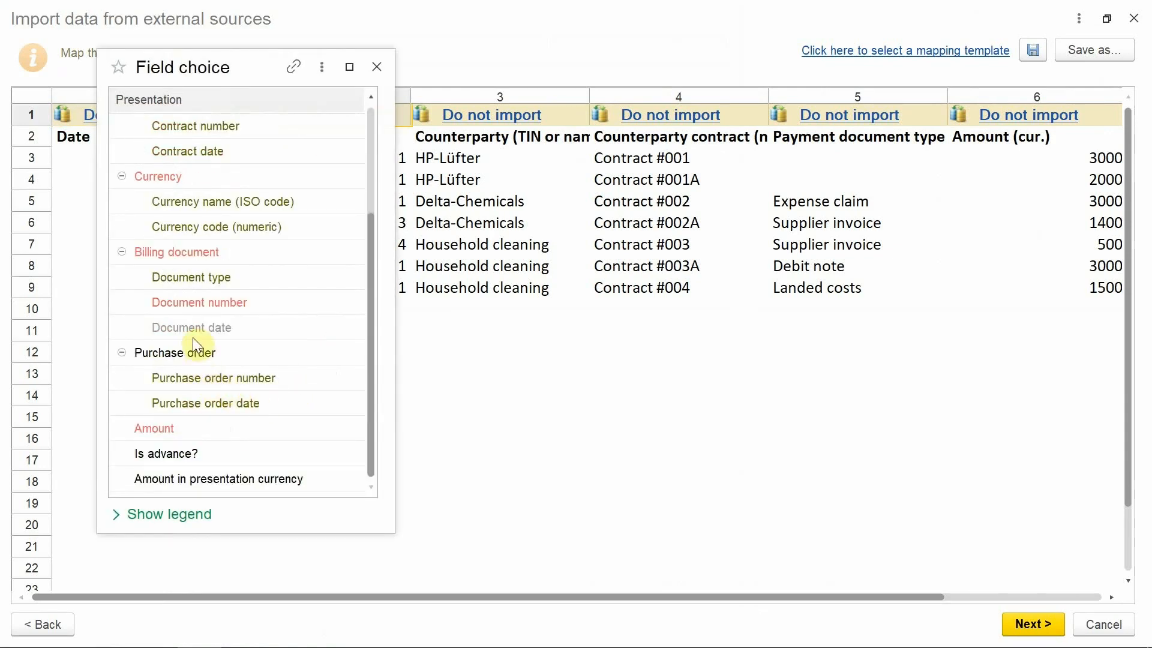
click(196, 304)
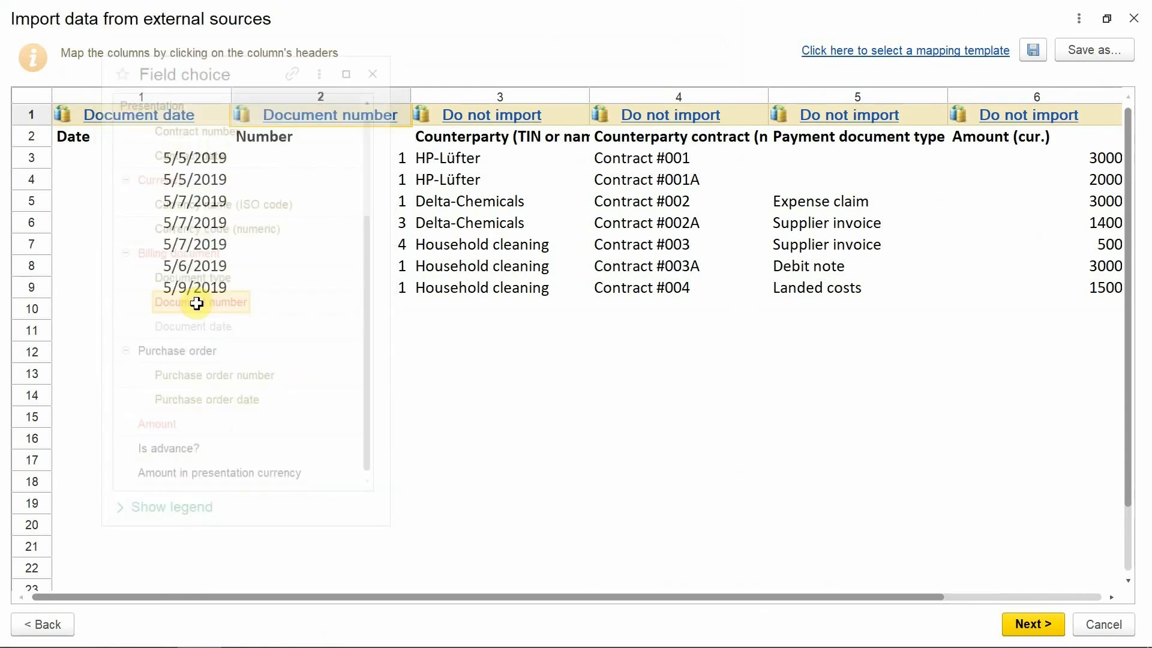
click(489, 114)
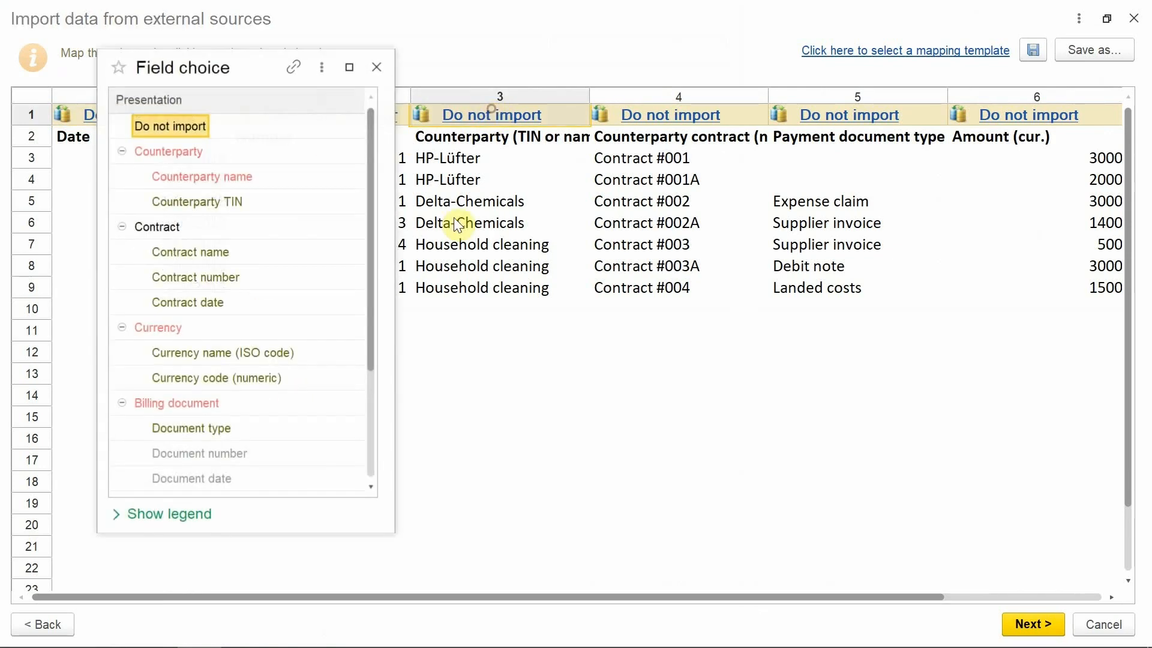
click(183, 178)
click(654, 114)
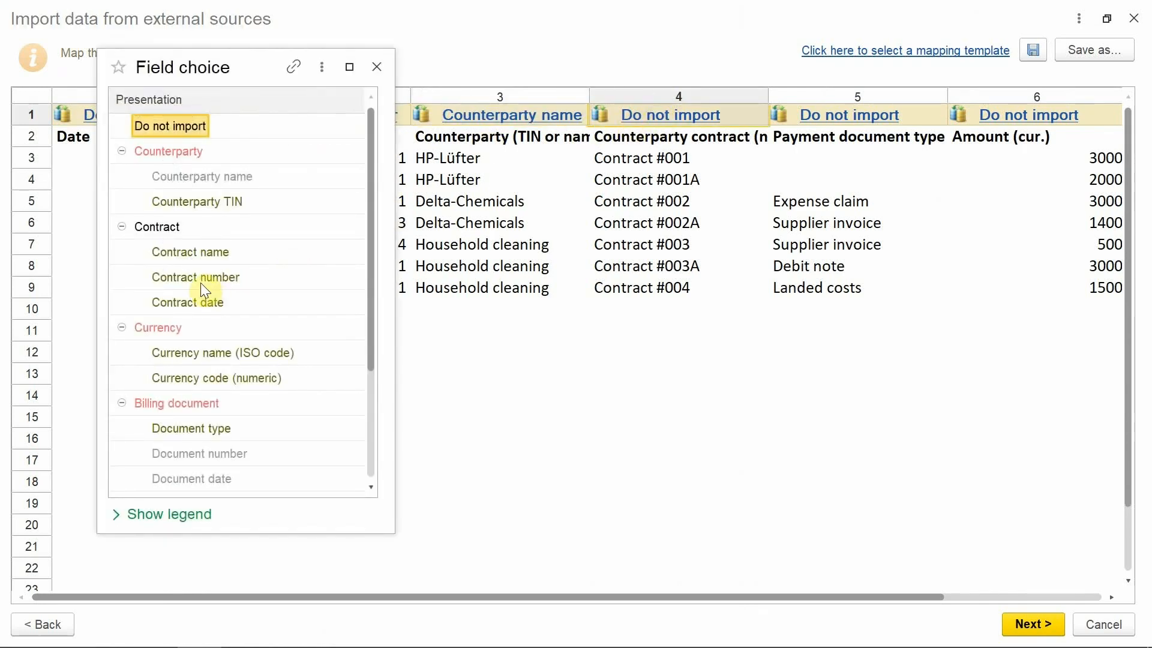
click(196, 253)
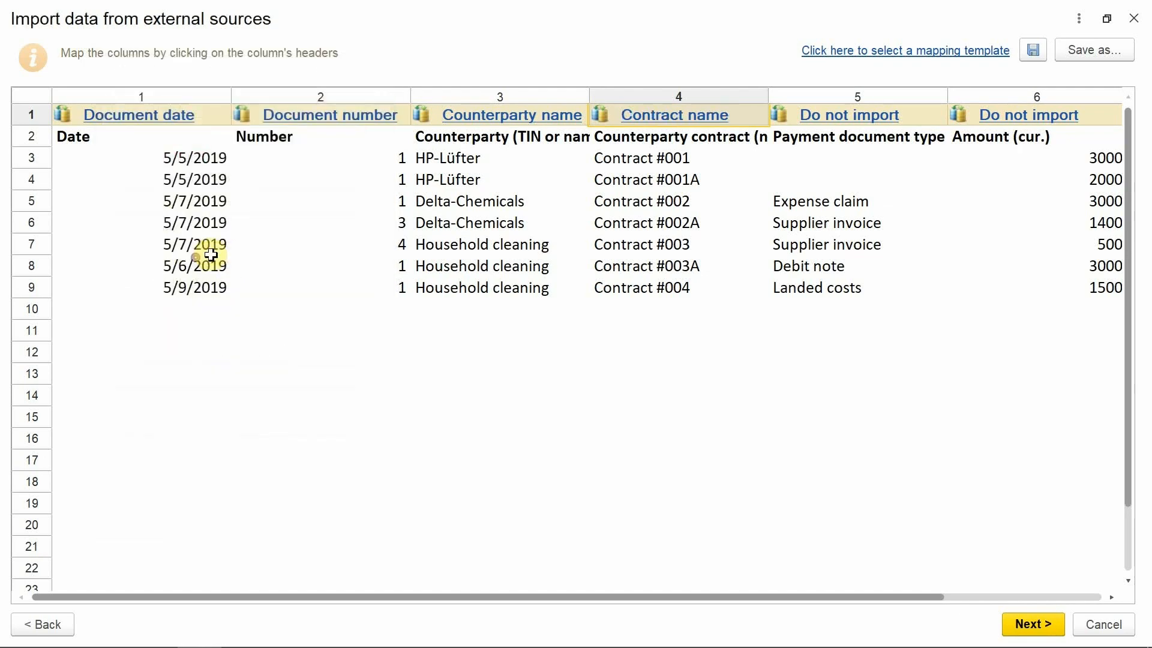
Map columns 5–7 to Document type, Amount and Is advance?
click(853, 113)
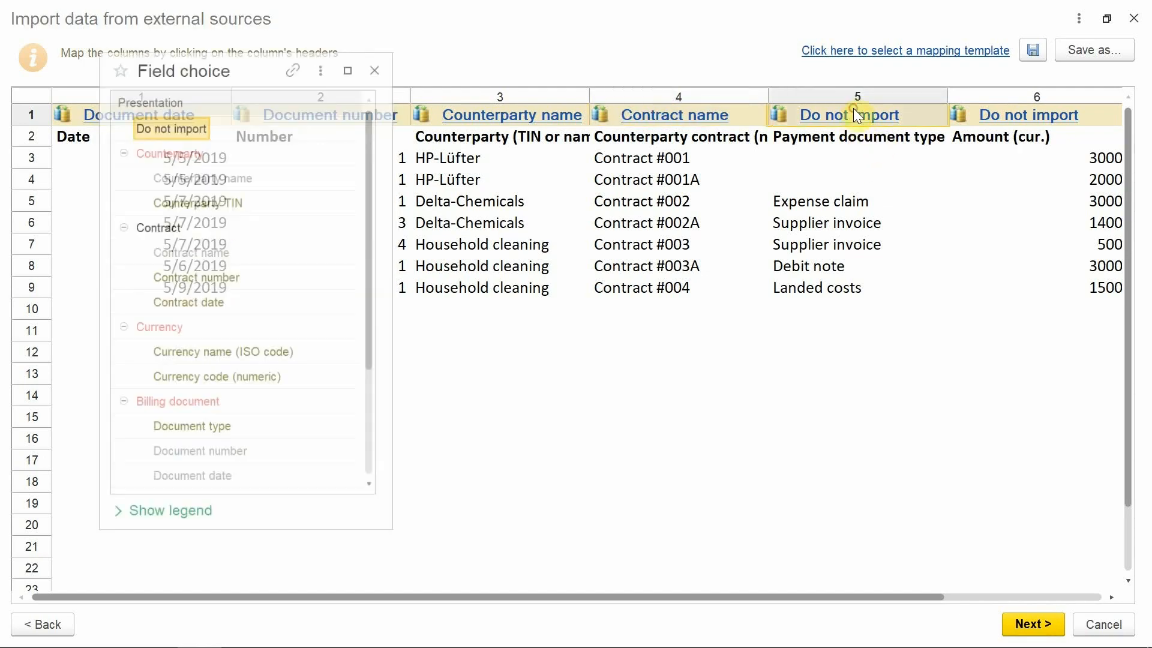
click(187, 432)
click(1035, 118)
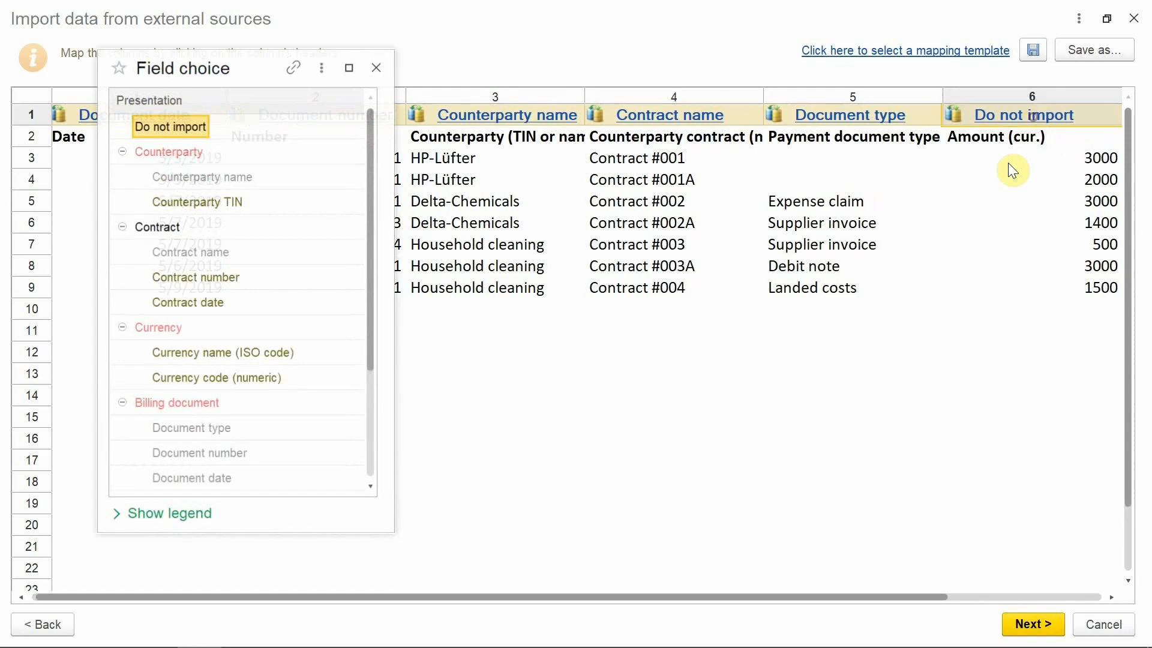
scroll(200, 420, down, 3)
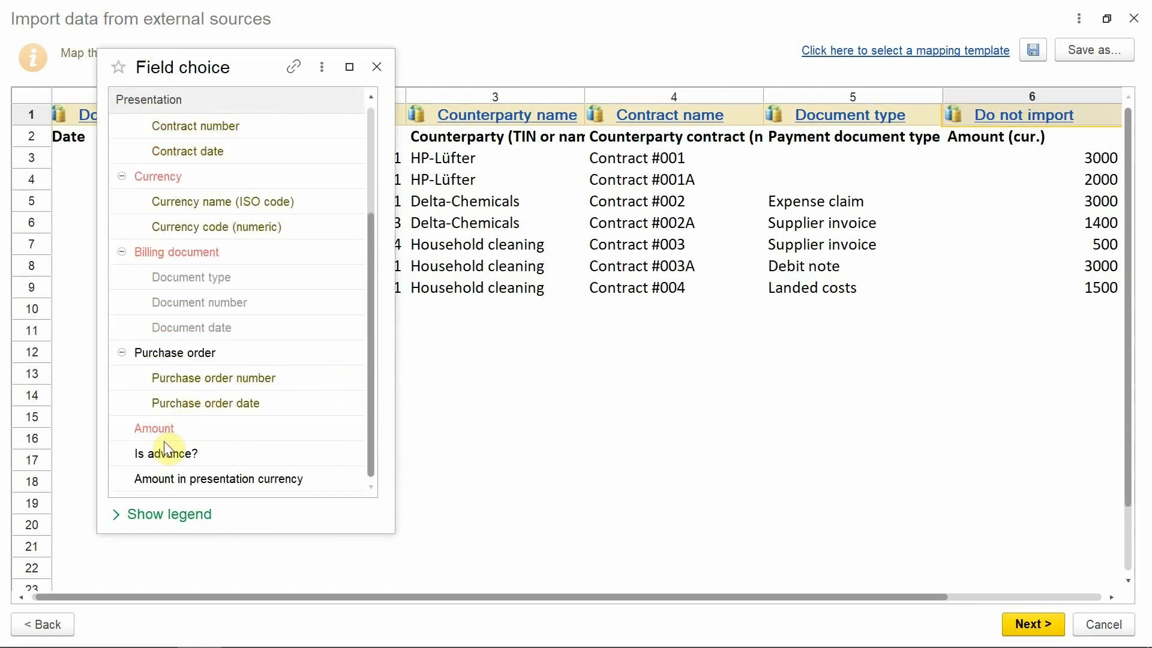
click(162, 425)
drag(625, 596, 835, 603)
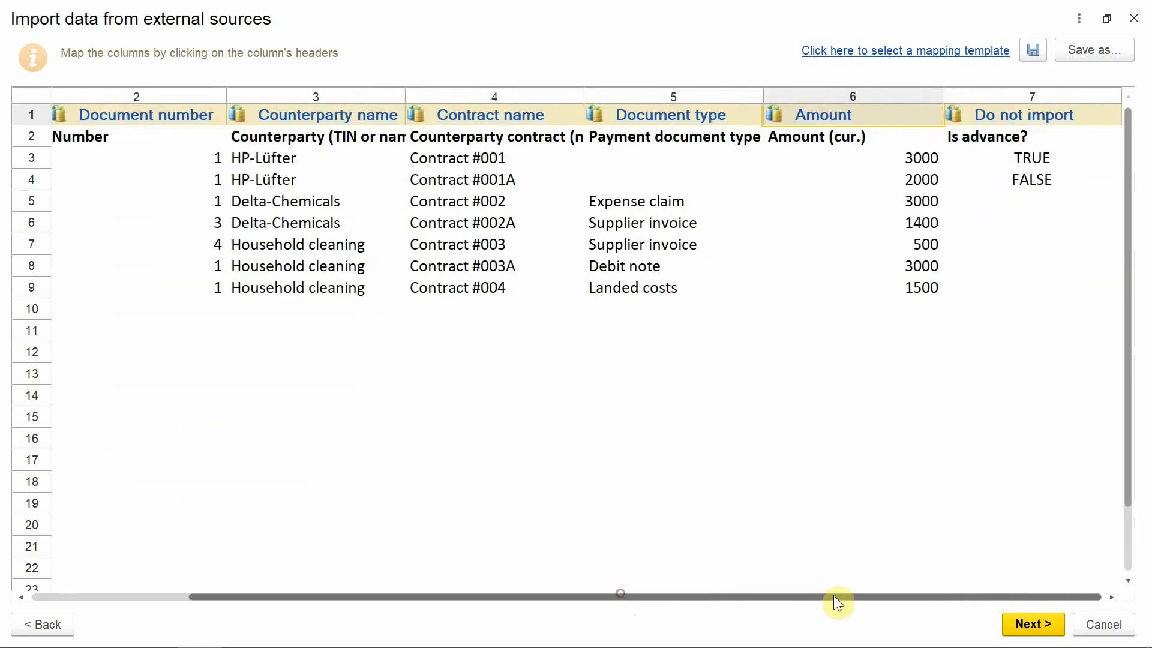
click(991, 119)
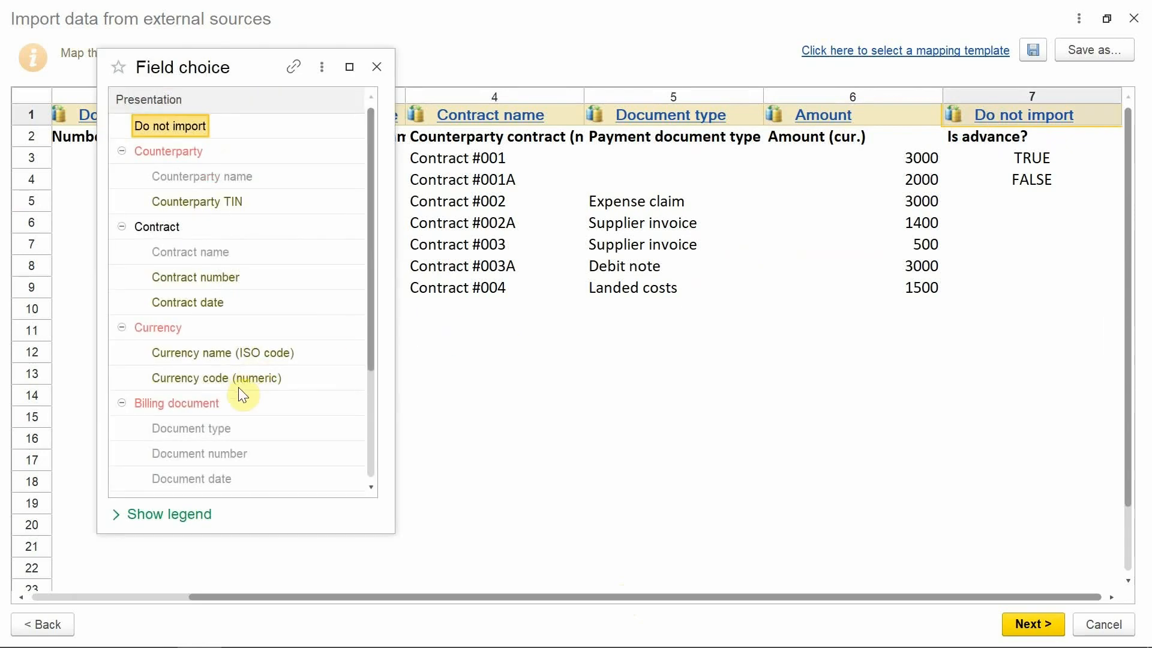
scroll(204, 431, down, 3)
click(159, 454)
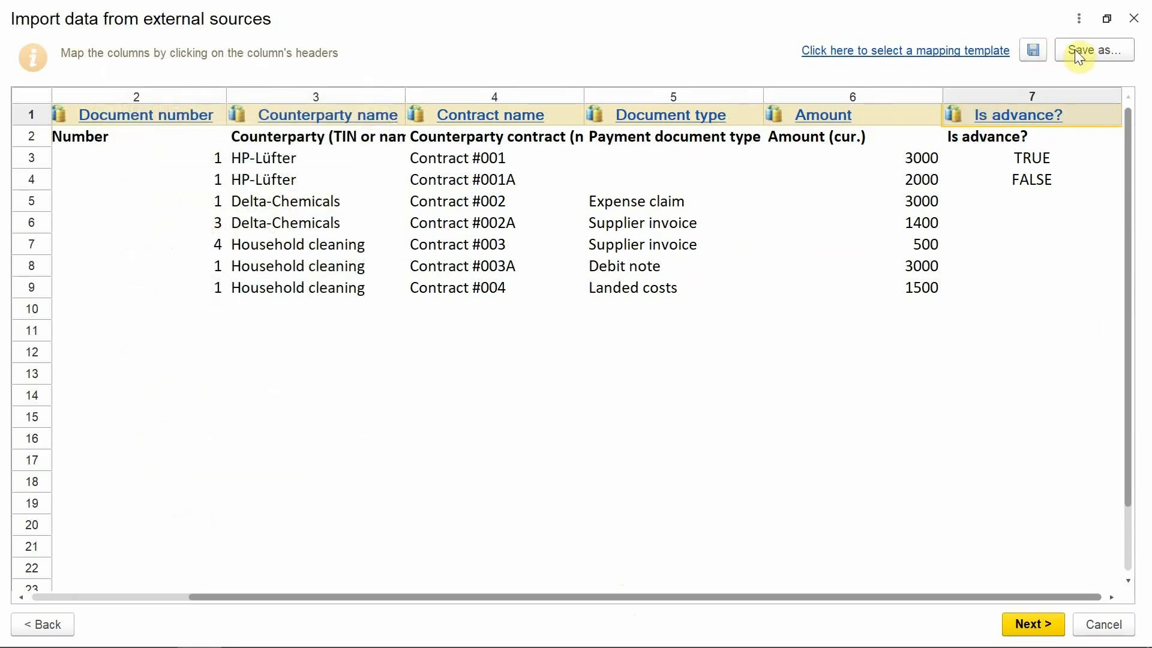
Save the mapping as a template named 'Supplier balances'.
click(1033, 50)
text(S)
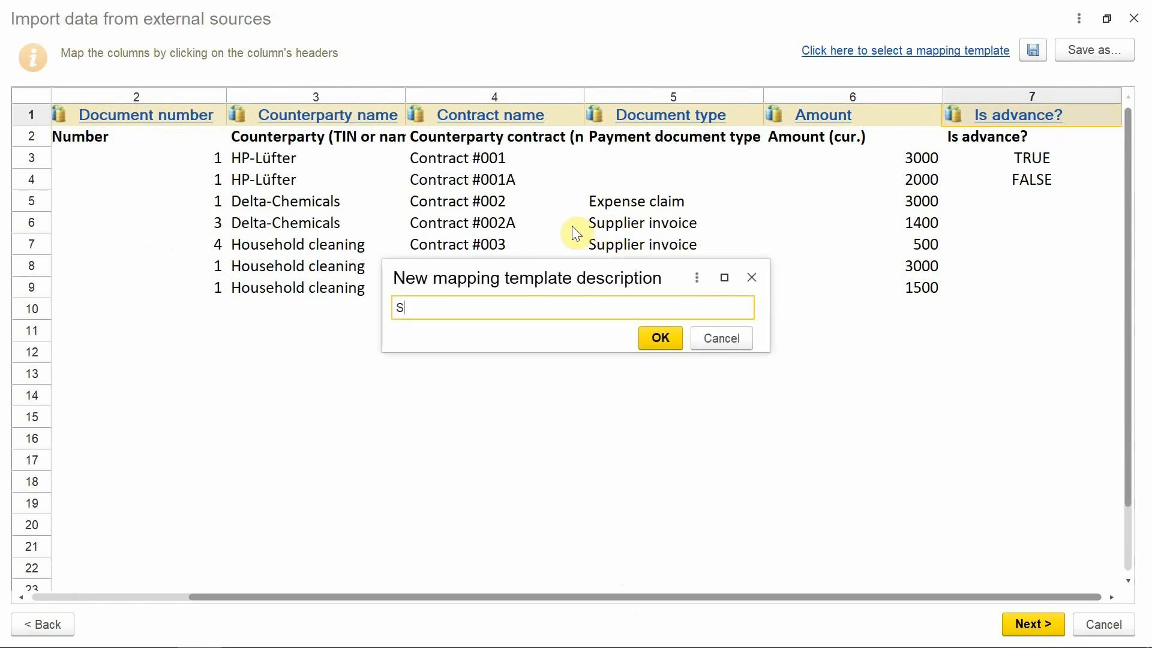
text(upplier balances)
click(659, 337)
Import the supplier balances, check counterparties, contracts and document types, then advance to step 4/5.
click(1023, 622)
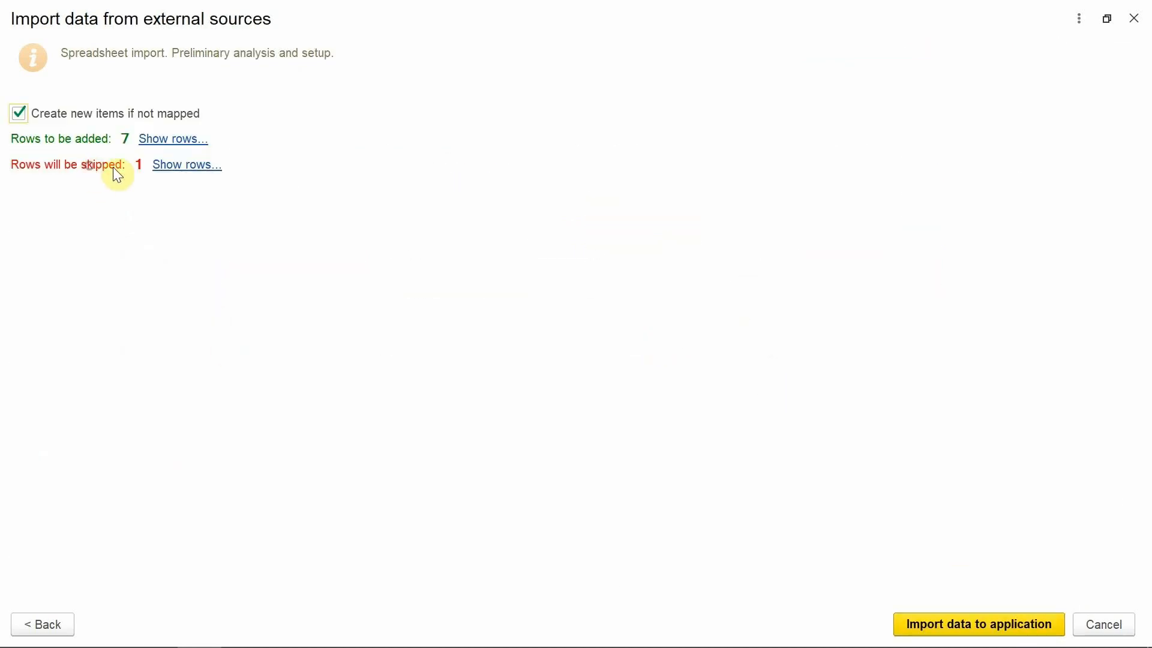
click(984, 627)
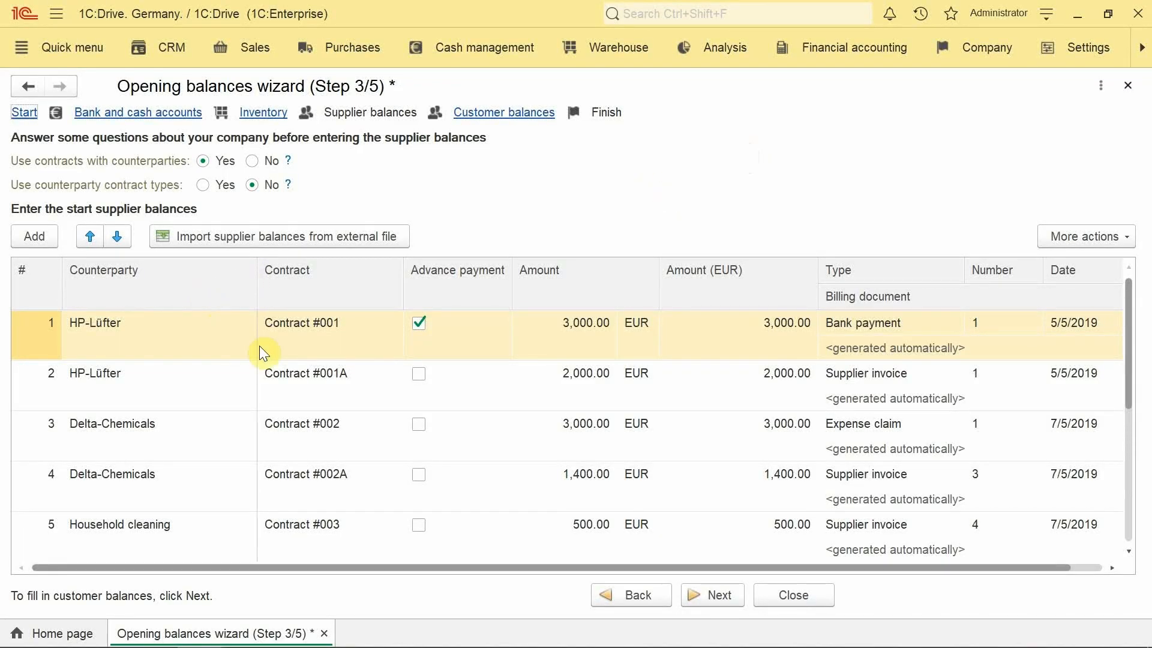
click(143, 333)
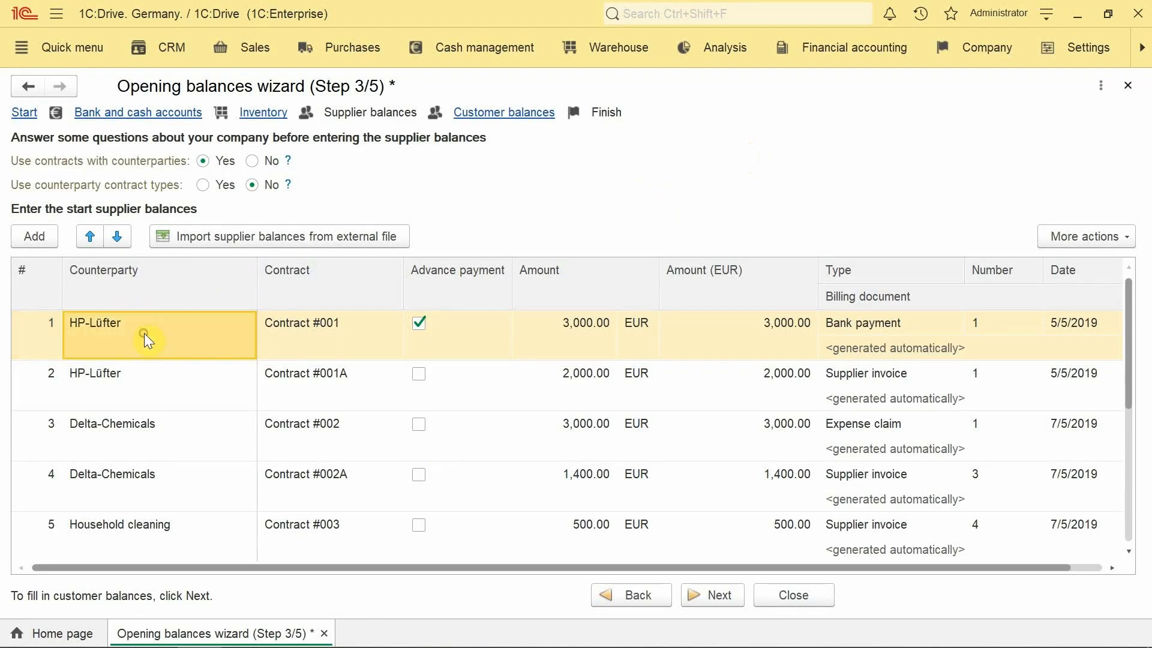
click(360, 326)
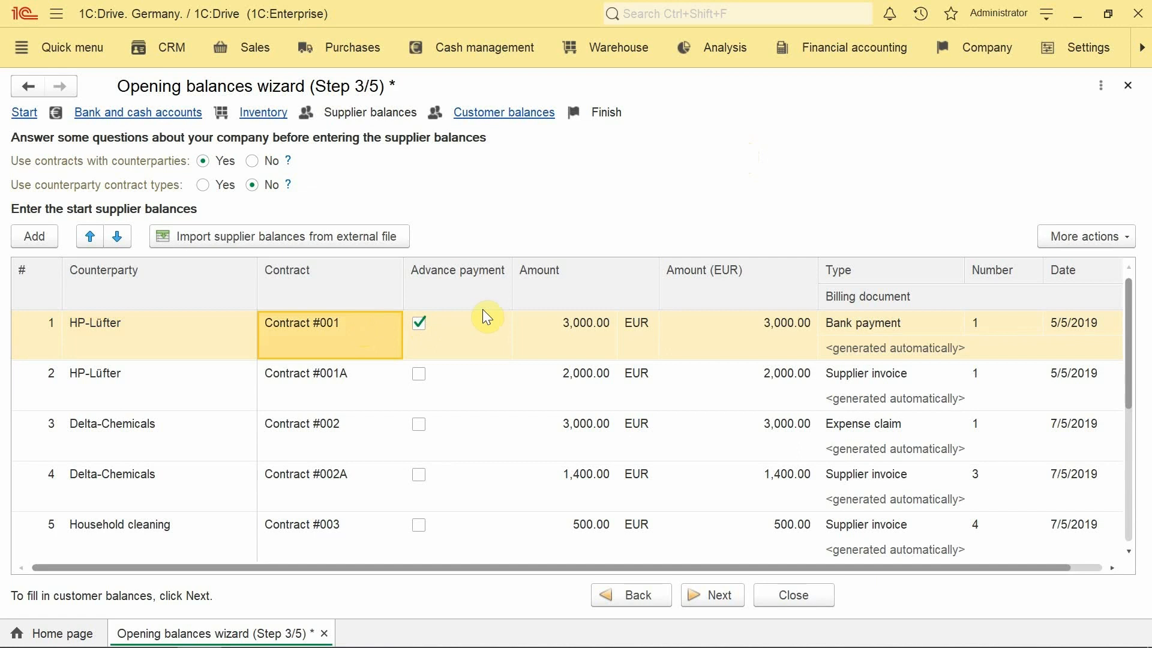
click(865, 329)
click(862, 378)
click(864, 431)
click(857, 478)
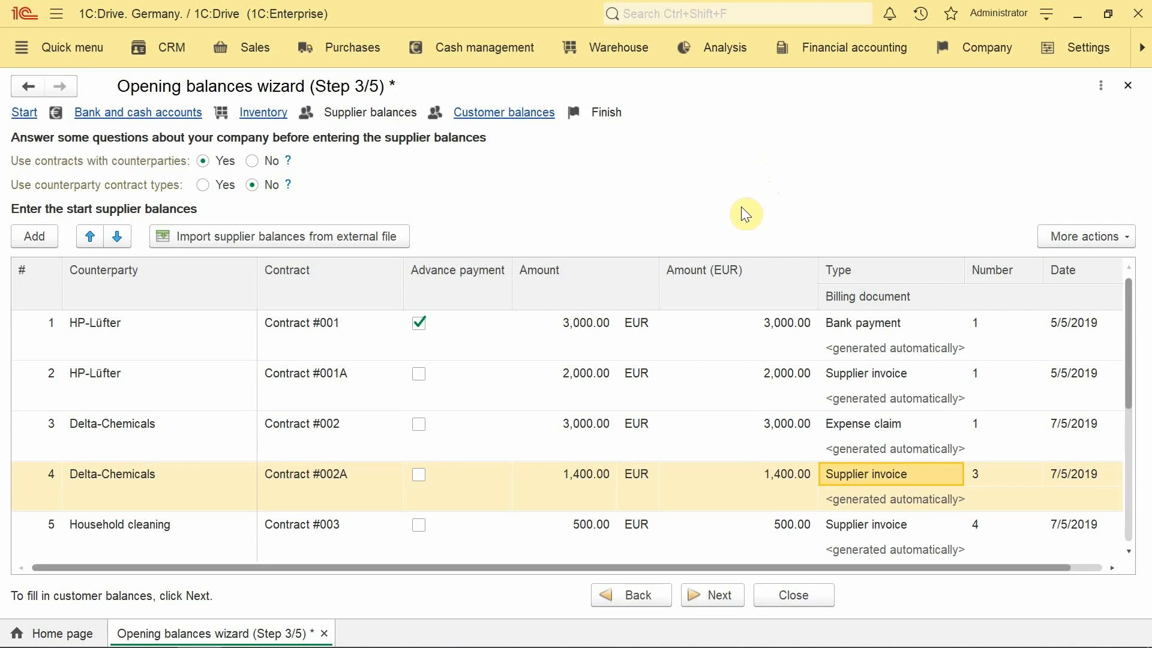
click(705, 595)
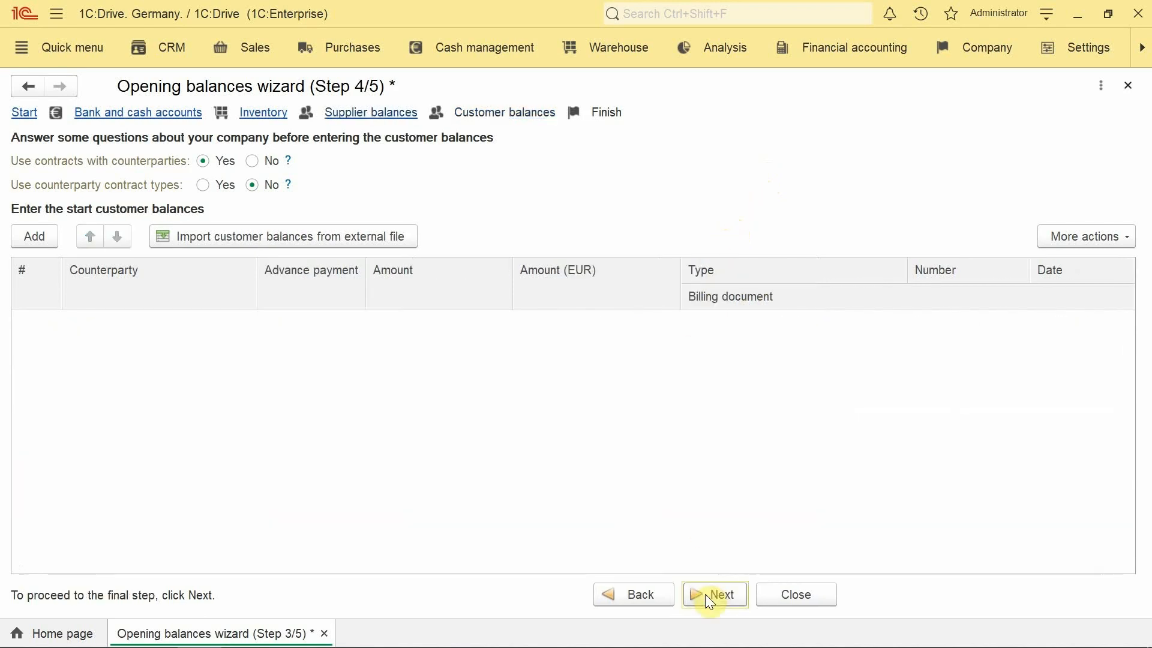
Load the CUSTOMER_BALANCES spreadsheet into the customer balances import and review its advance and document-type values.
click(172, 237)
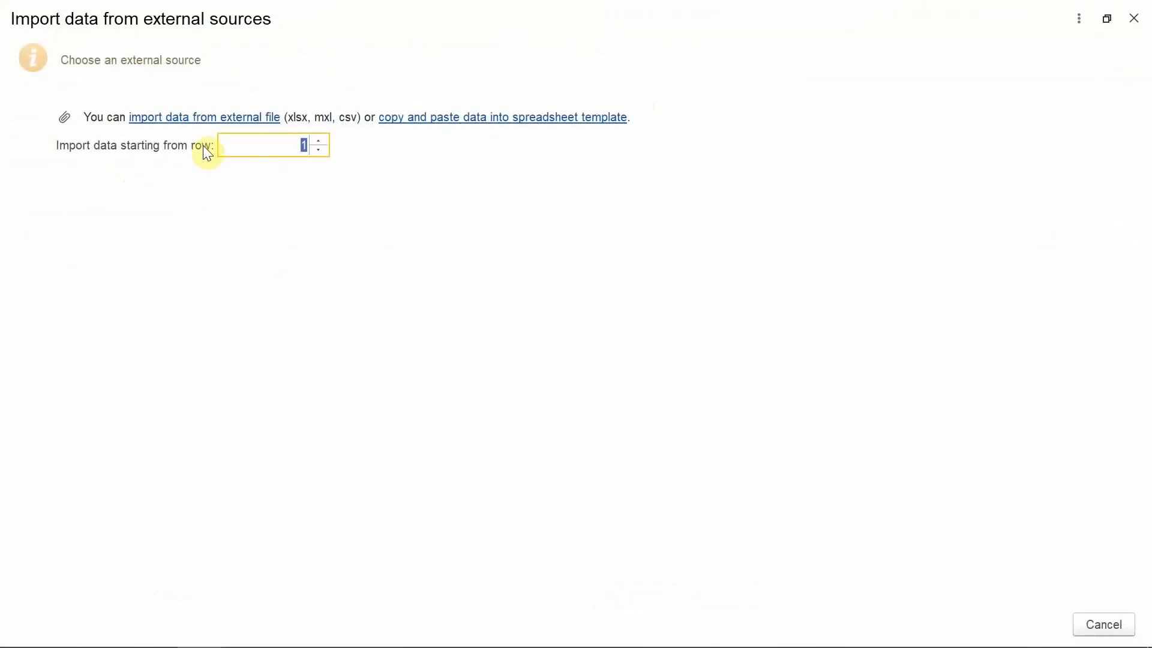
click(222, 118)
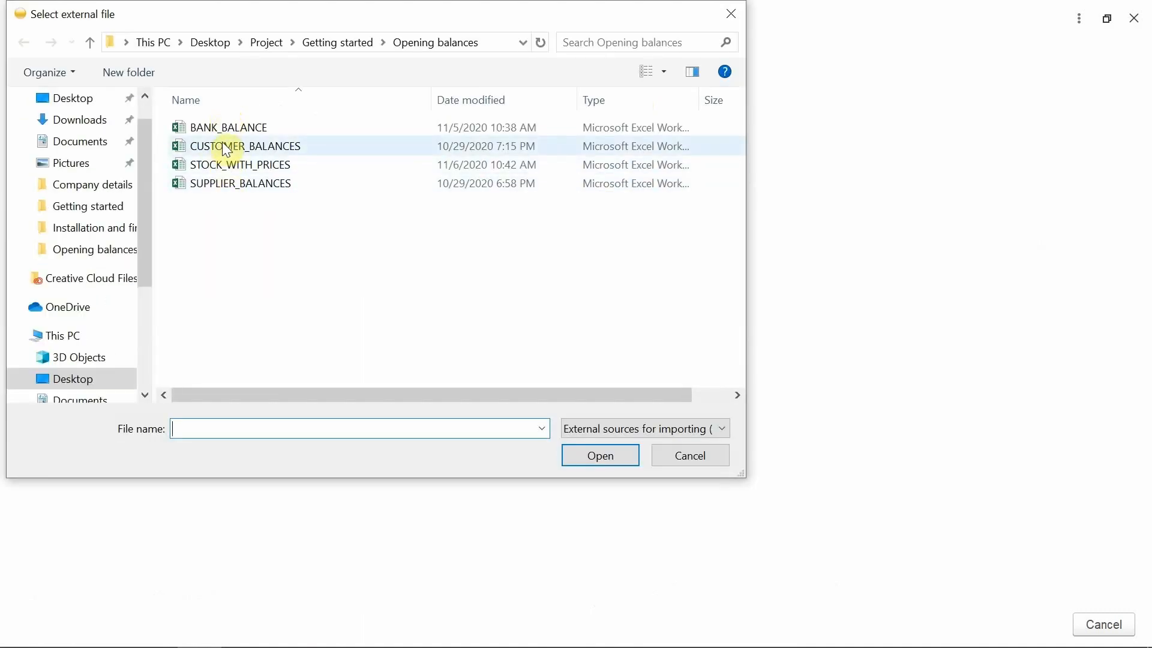
double_click(226, 147)
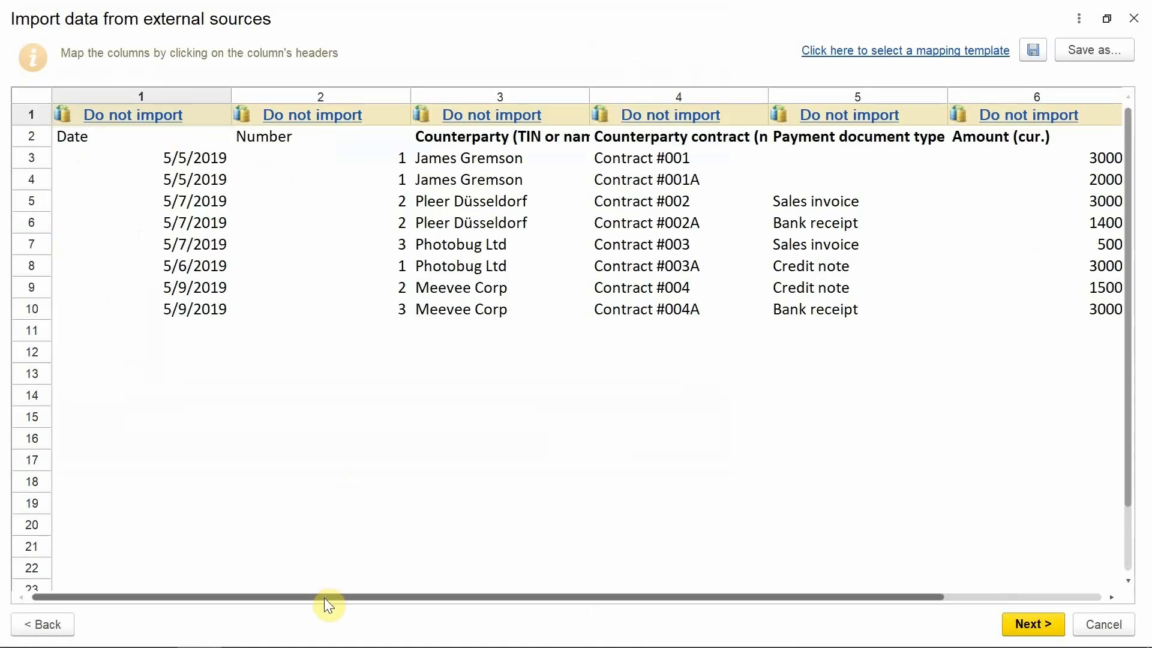
drag(327, 598, 483, 598)
click(1019, 150)
click(1019, 177)
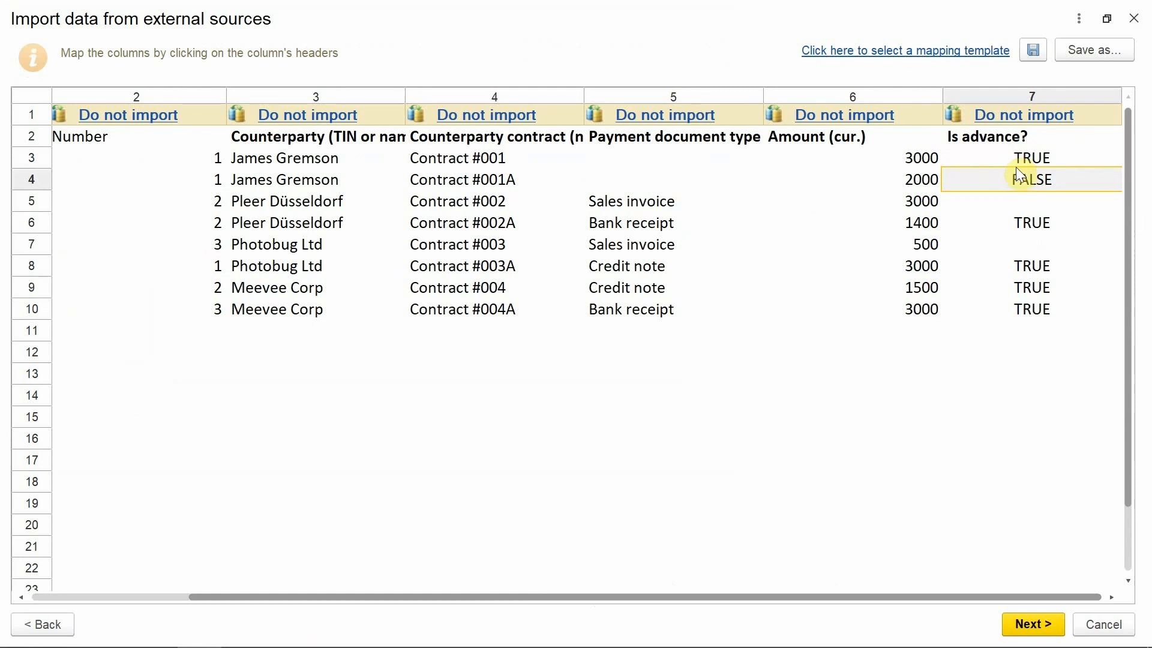
drag(621, 157, 627, 186)
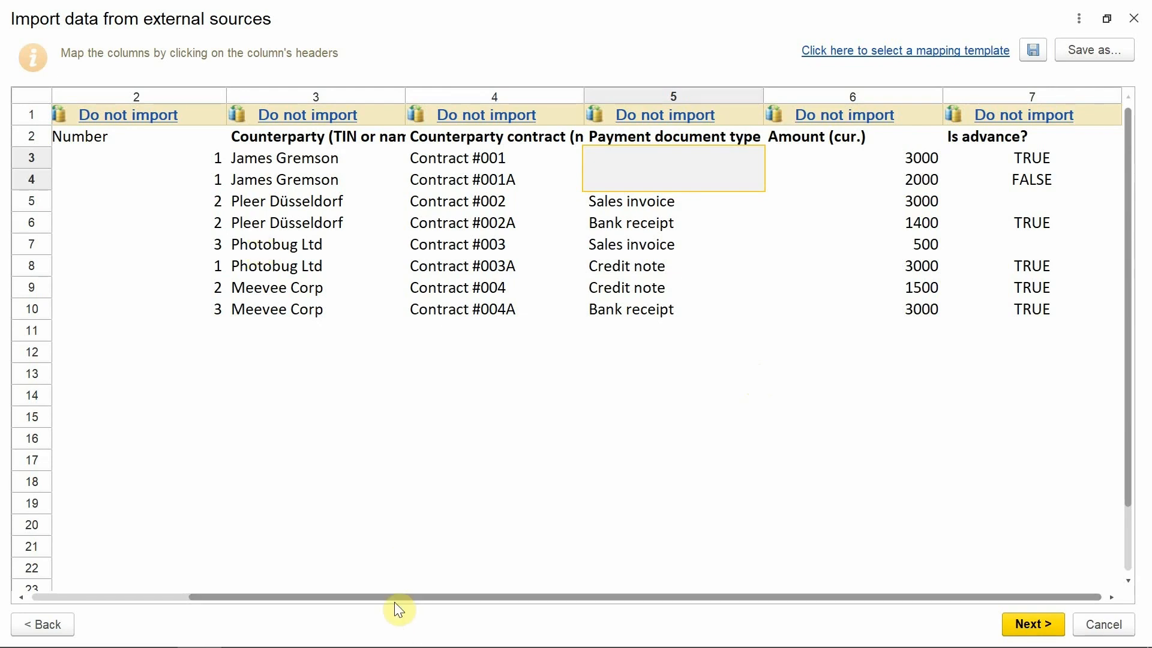
drag(390, 598, 145, 645)
Map columns 1–3 to Document date, Document number and Counterparty name.
click(167, 115)
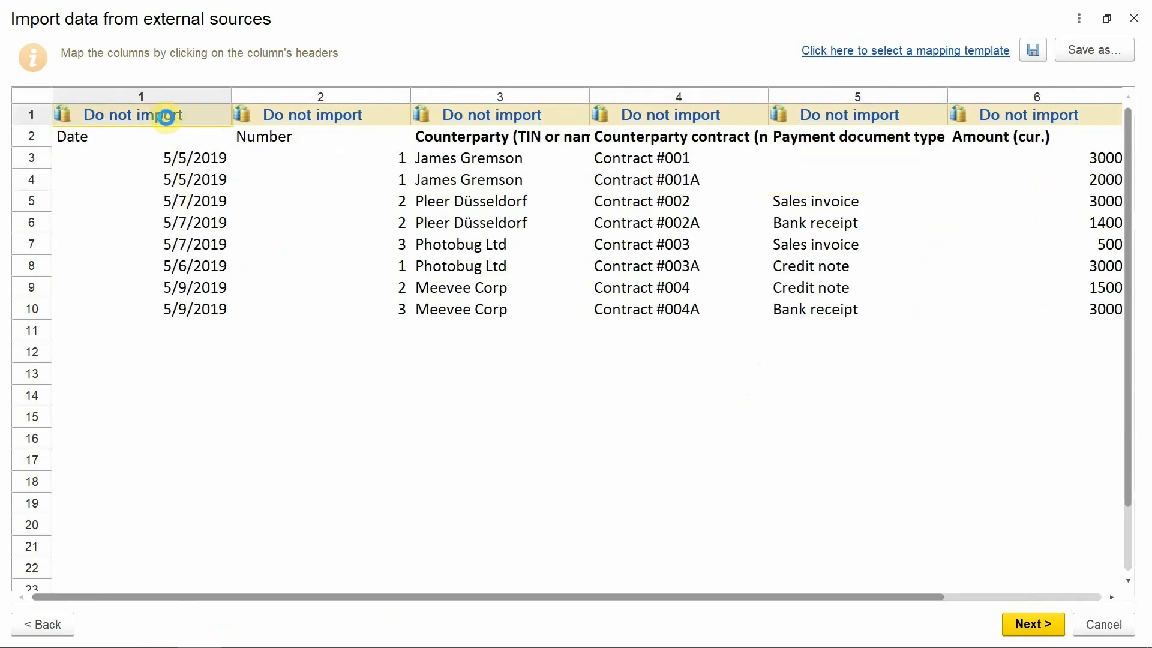
scroll(227, 323, down, 2)
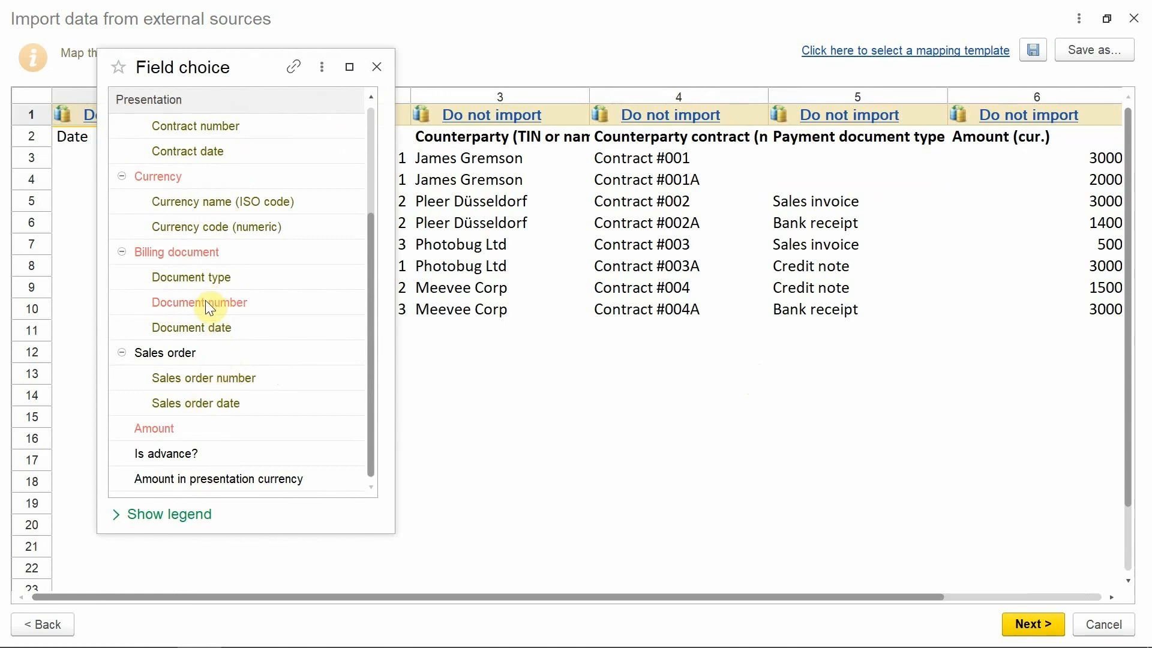
click(181, 334)
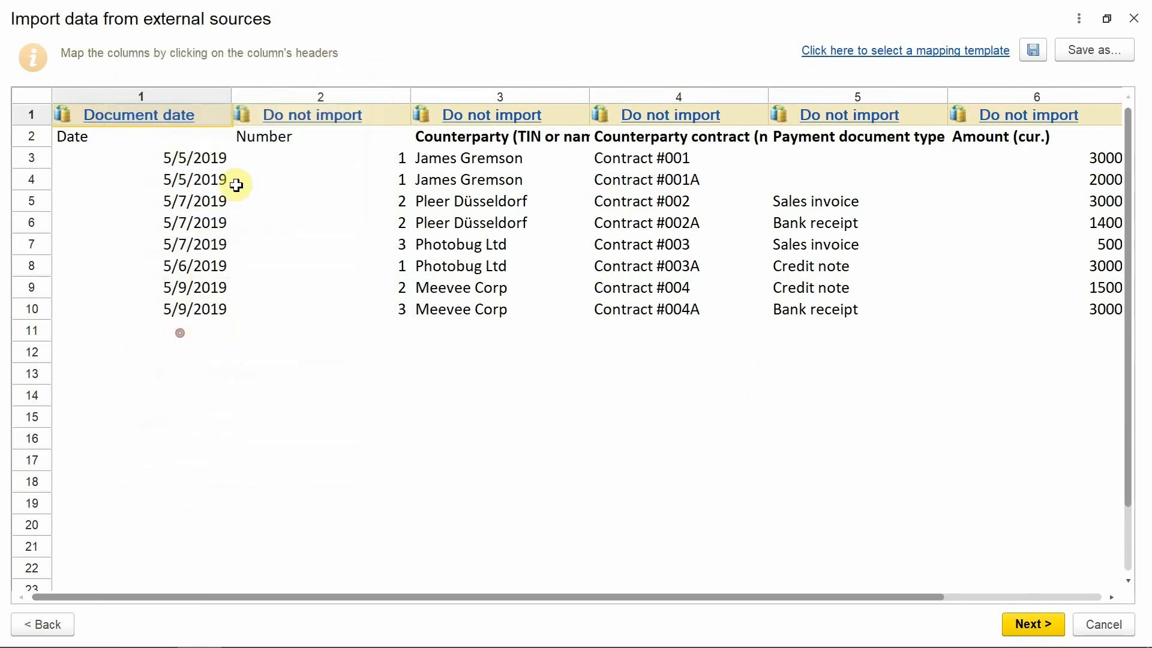
click(291, 109)
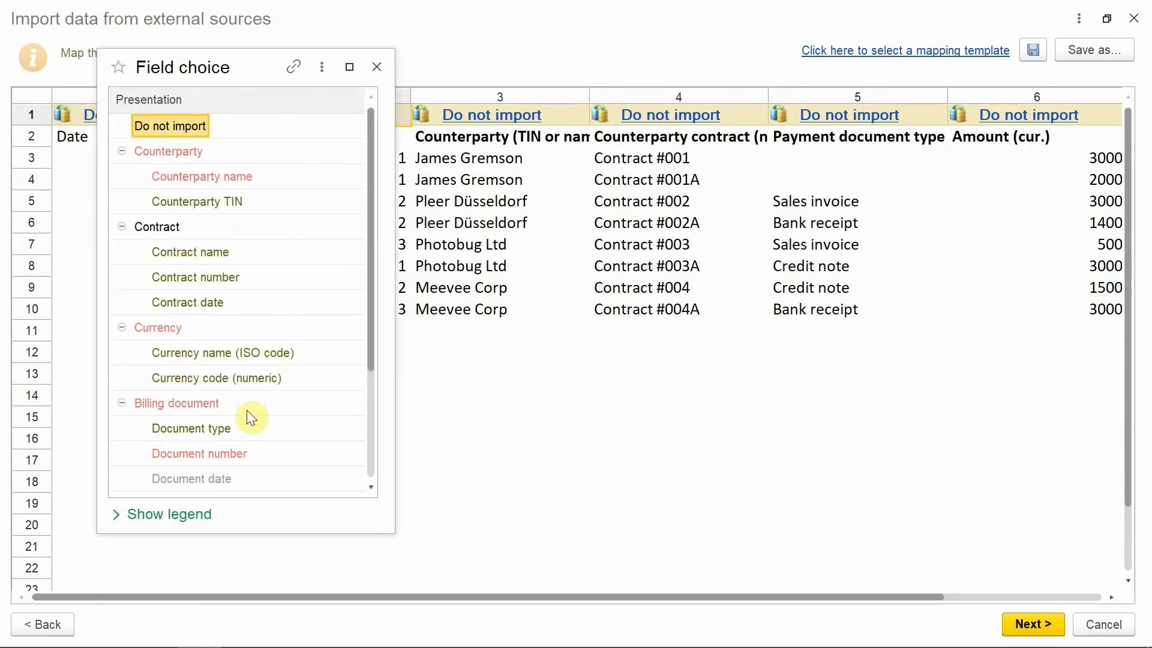
click(195, 454)
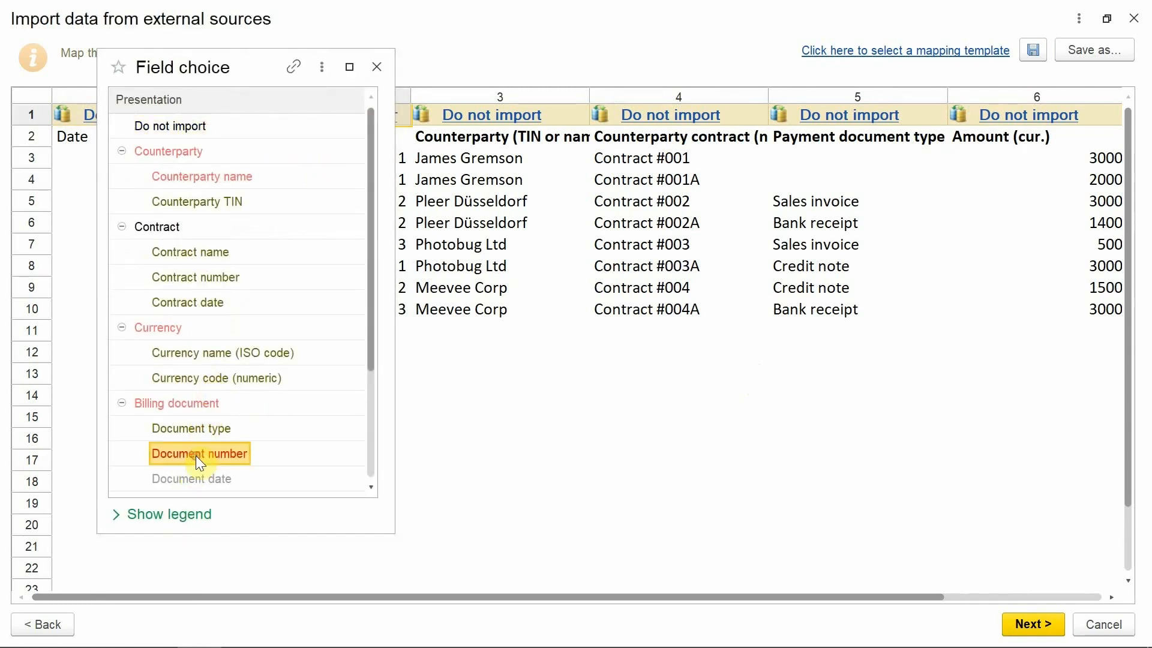
click(500, 120)
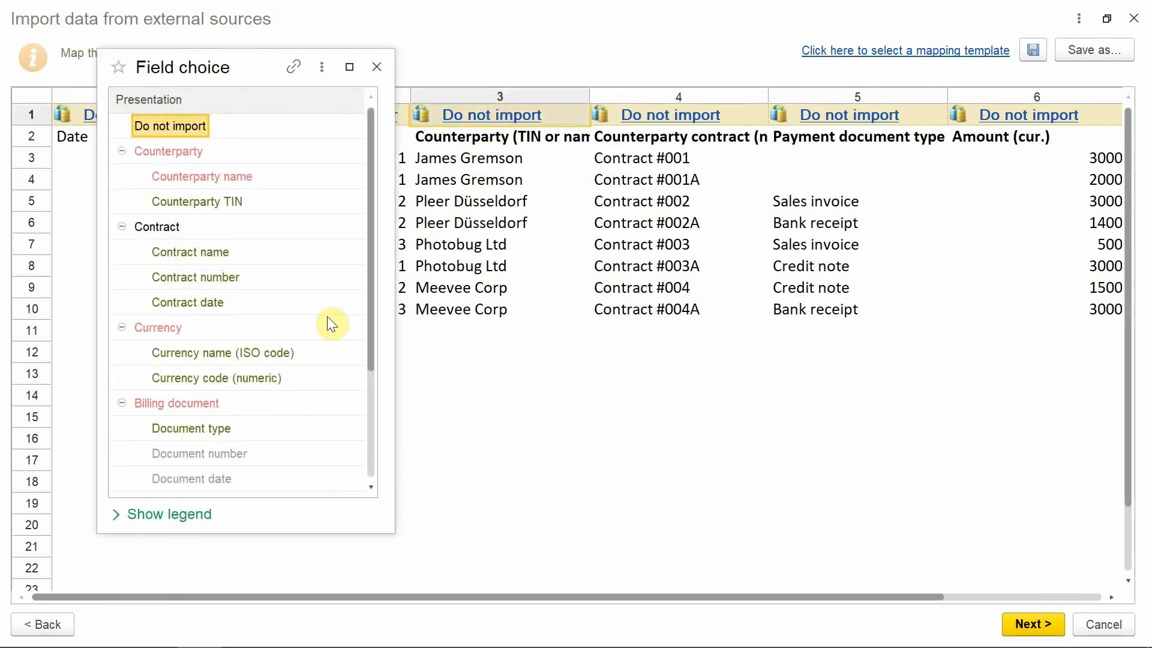
click(211, 178)
Map columns 4–7 to Contract name, Document type, Amount and Is advance?
click(666, 114)
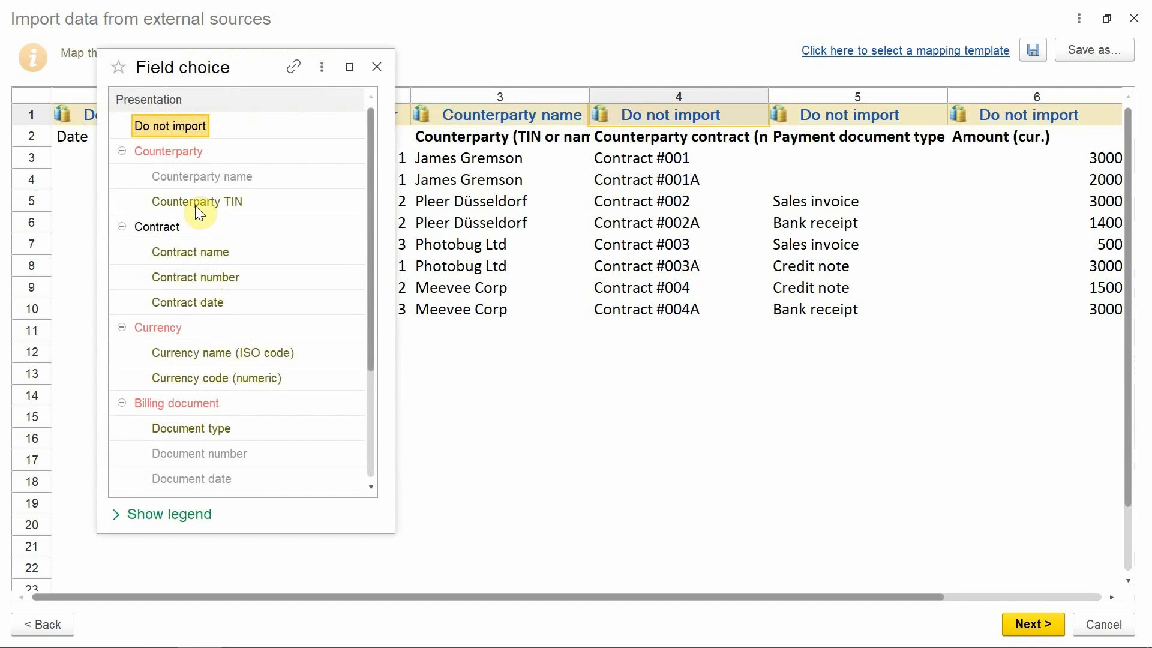
click(214, 255)
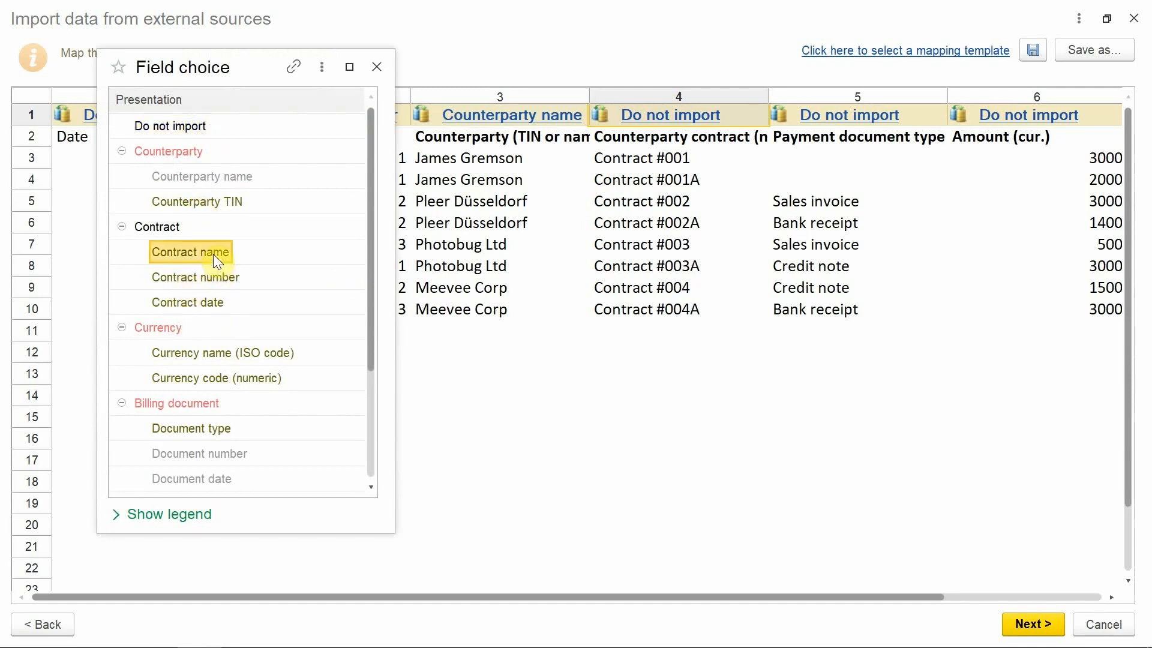
click(833, 115)
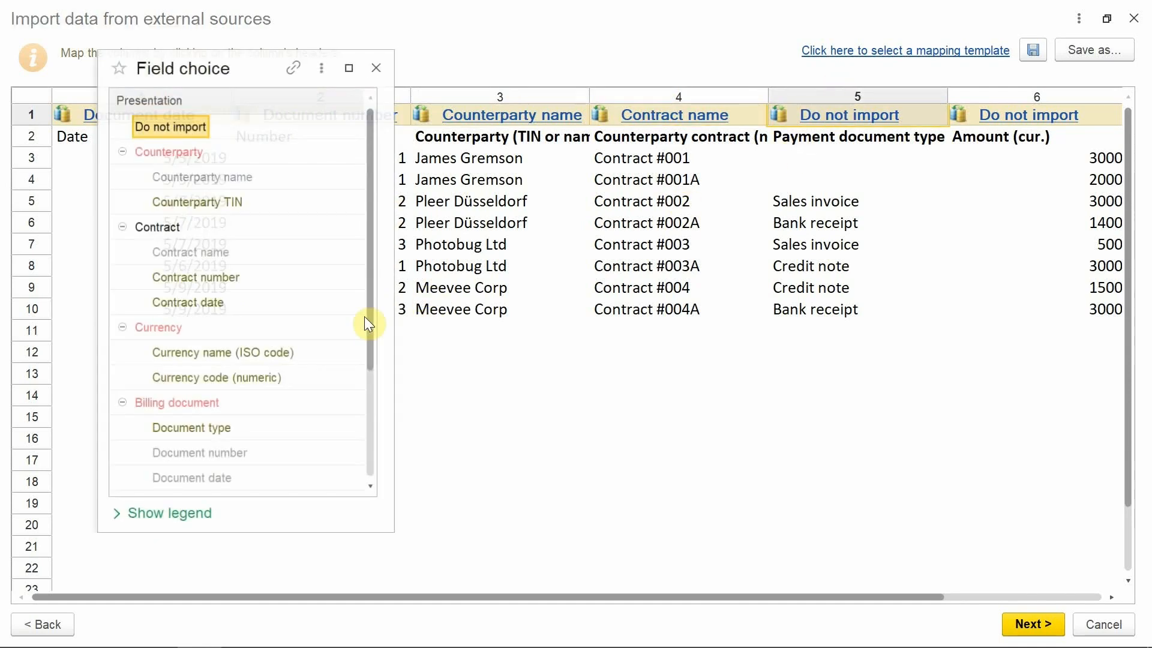
click(191, 427)
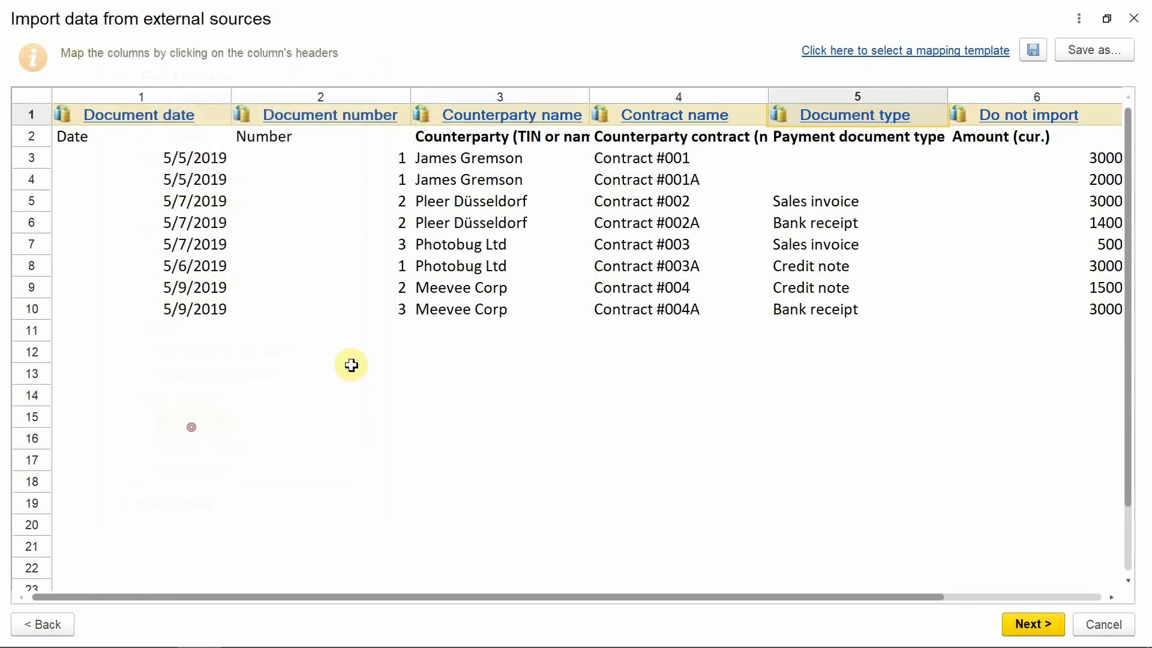
click(1062, 109)
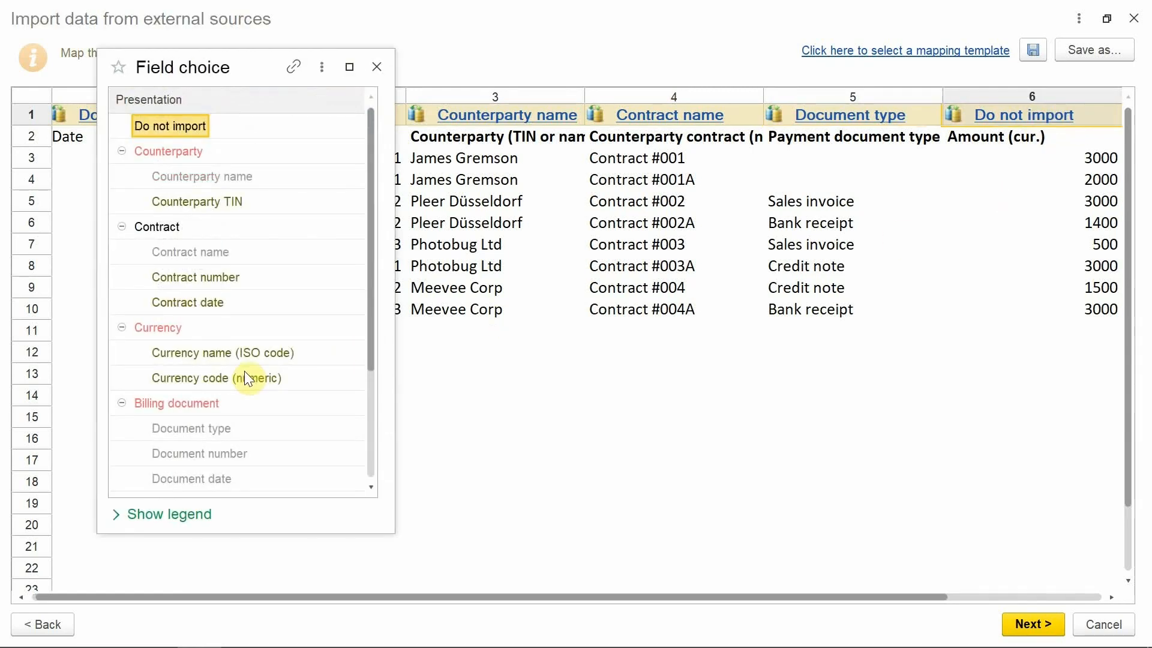
scroll(135, 445, down, 3)
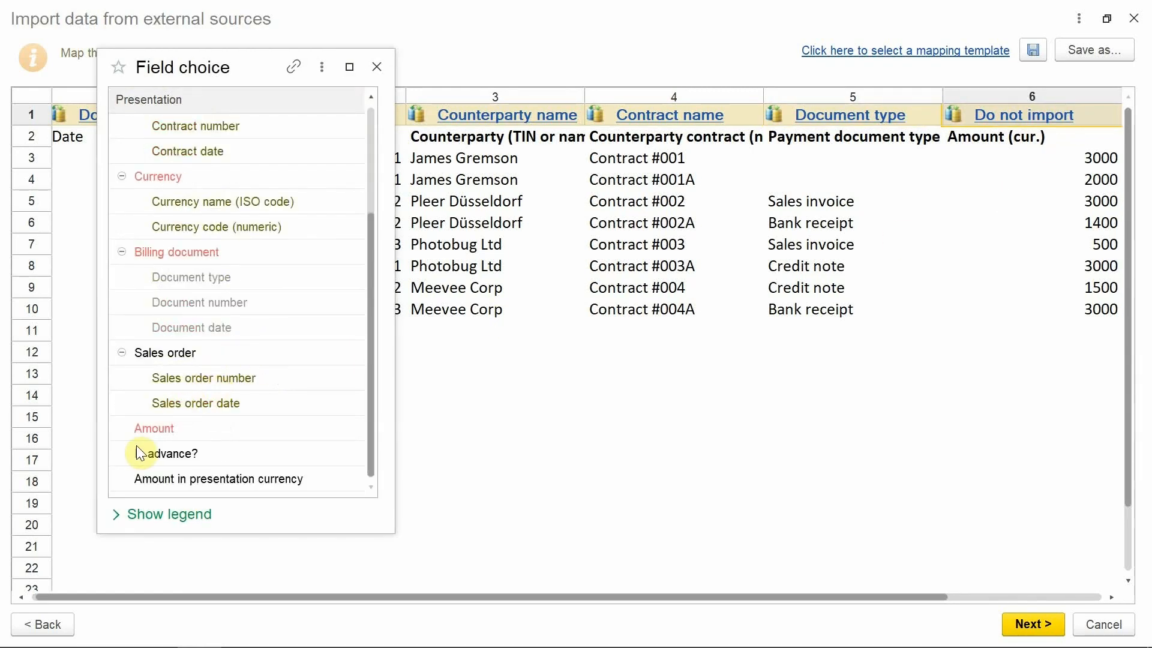
click(142, 432)
drag(620, 597, 812, 586)
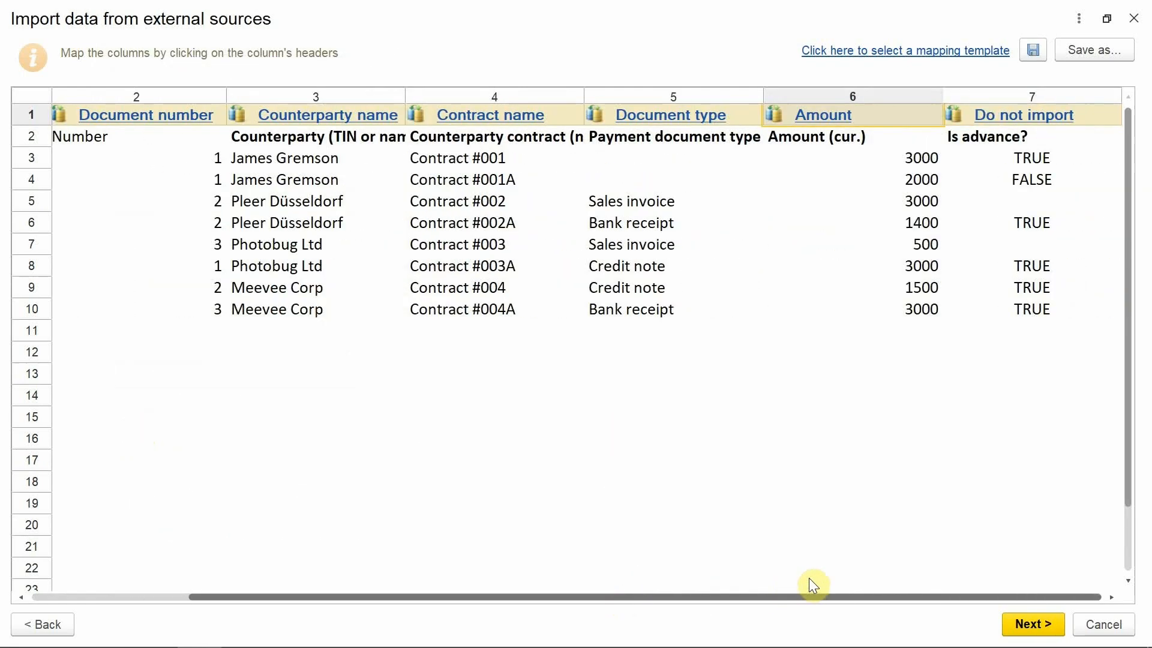
click(1010, 116)
scroll(114, 477, down, 3)
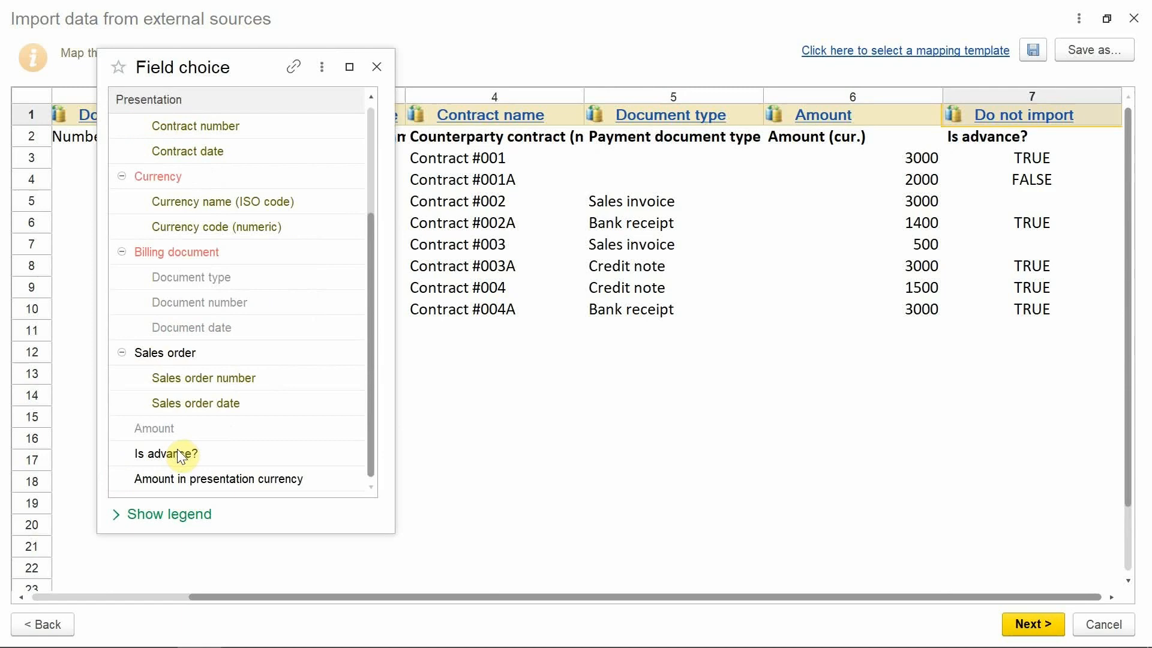
click(141, 452)
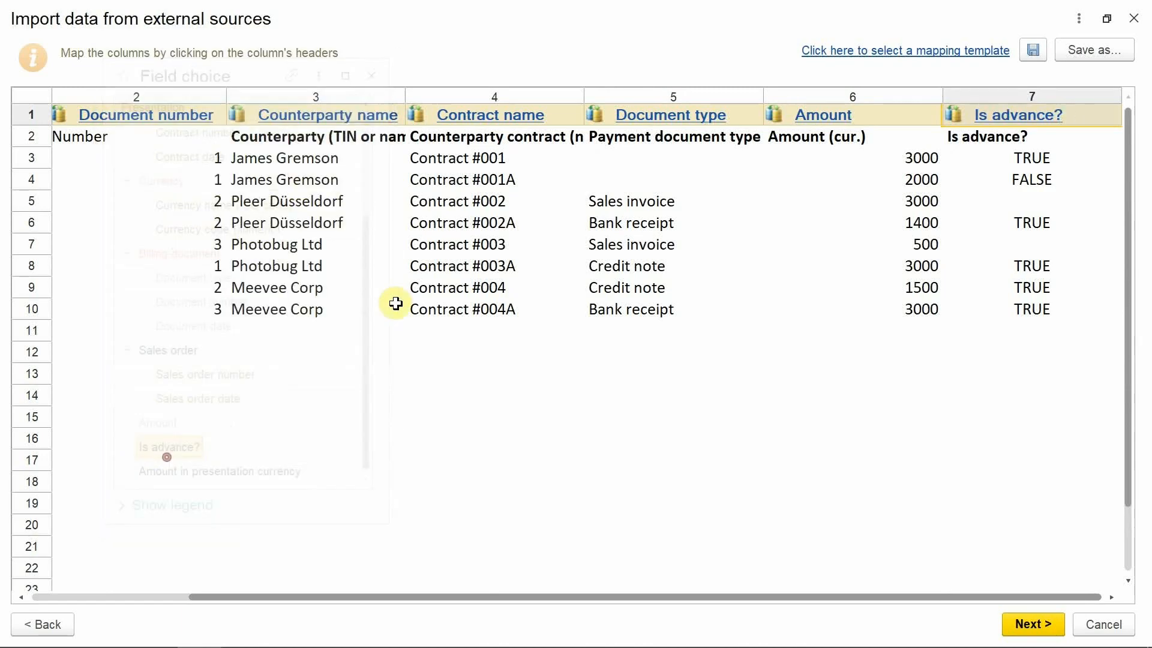
Save the current column mapping as a template named 'Customer balances'.
click(1032, 53)
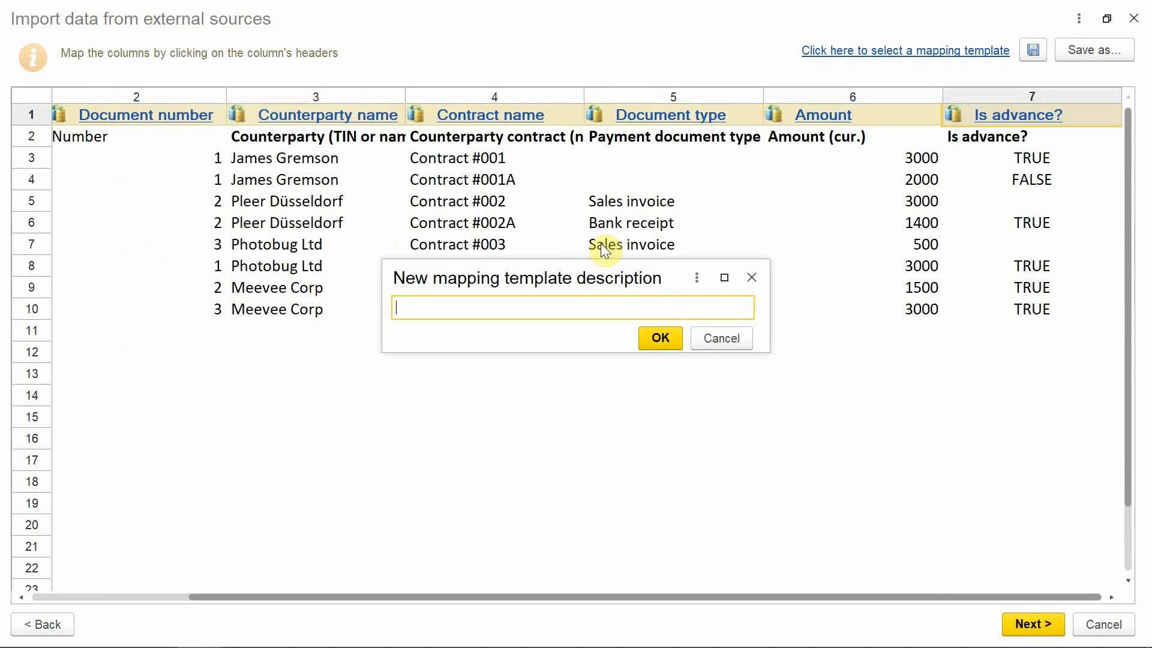
text(Customer balances)
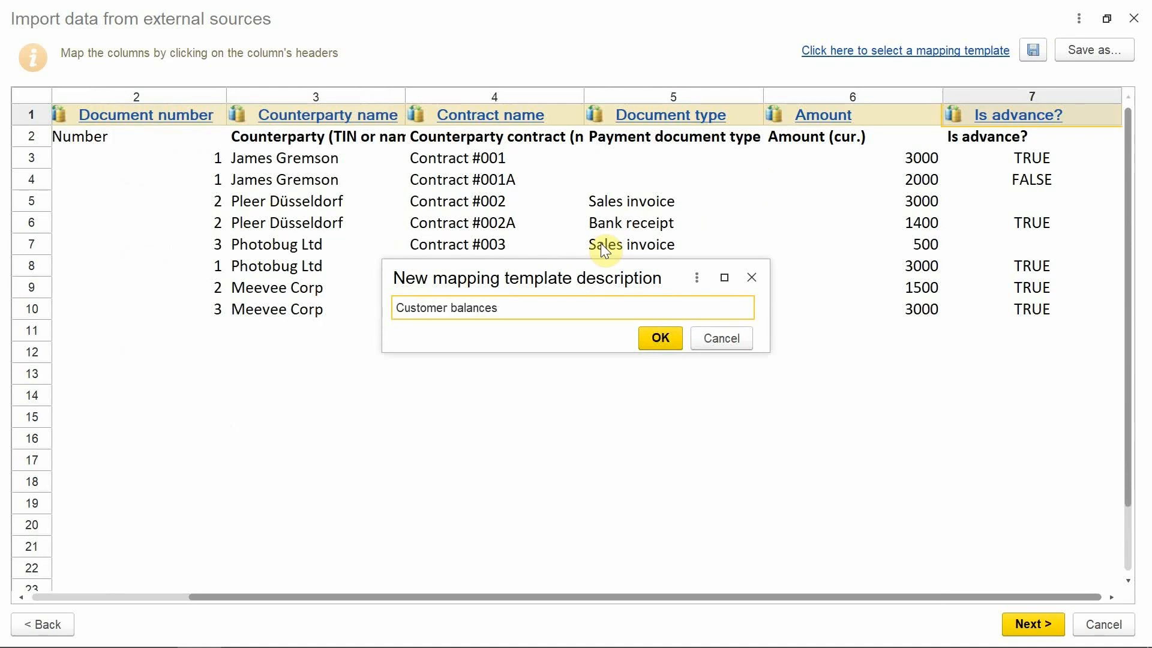
click(660, 338)
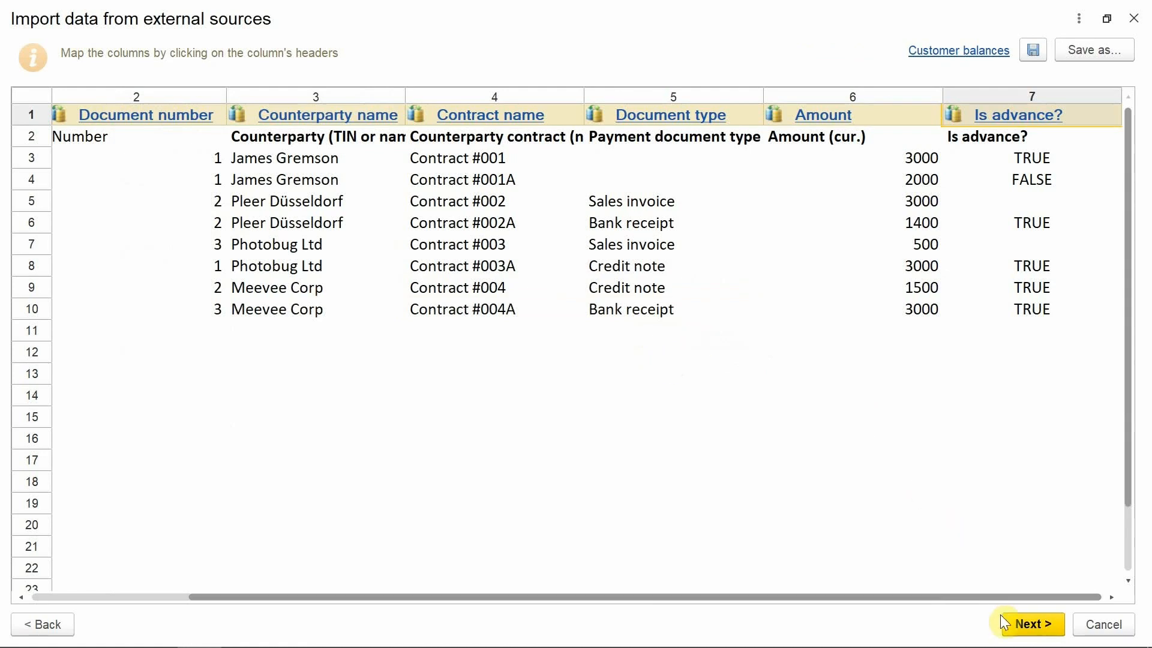
Preview the import (8 rows added, 1 skipped) and load the customer balances into the wizard.
click(1014, 627)
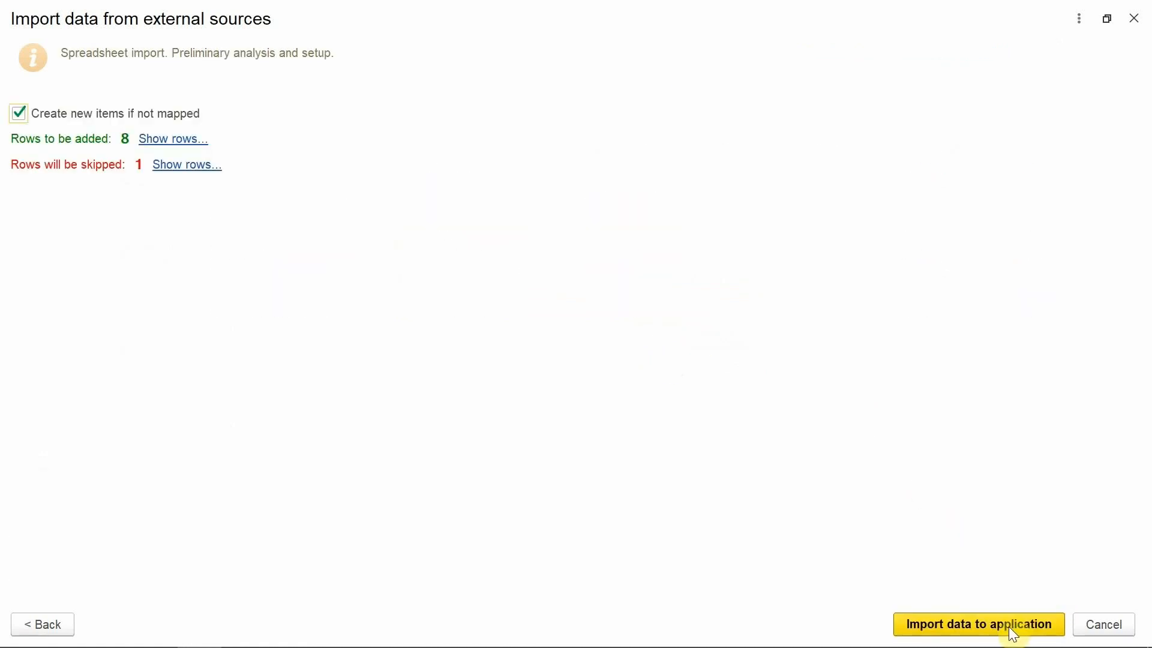
click(960, 623)
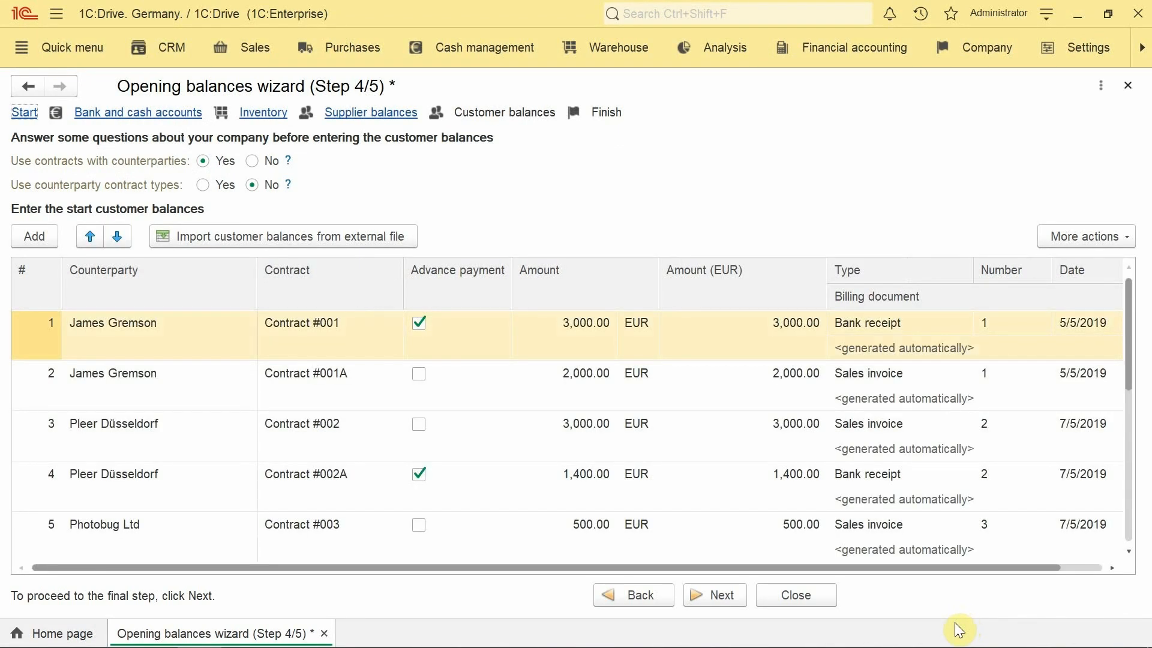
Advance the Opening balances wizard to Step 5/5 and finish it.
click(729, 591)
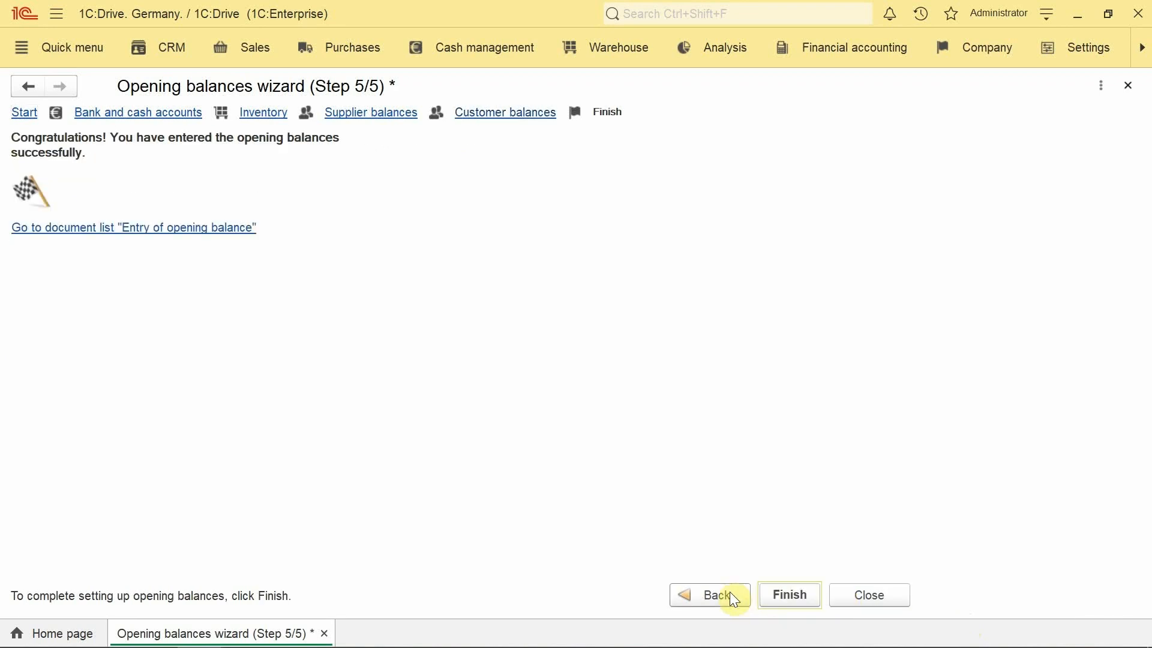
click(778, 590)
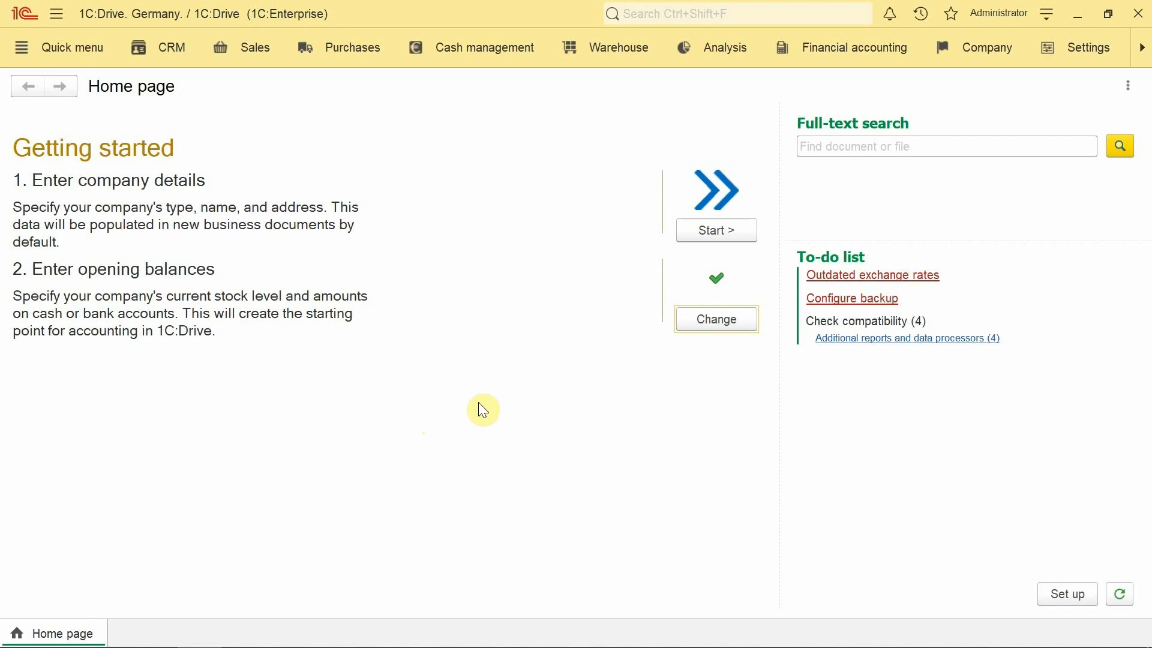
Create a new product in the Purchases catalog described as 'Product from abroad'.
click(339, 48)
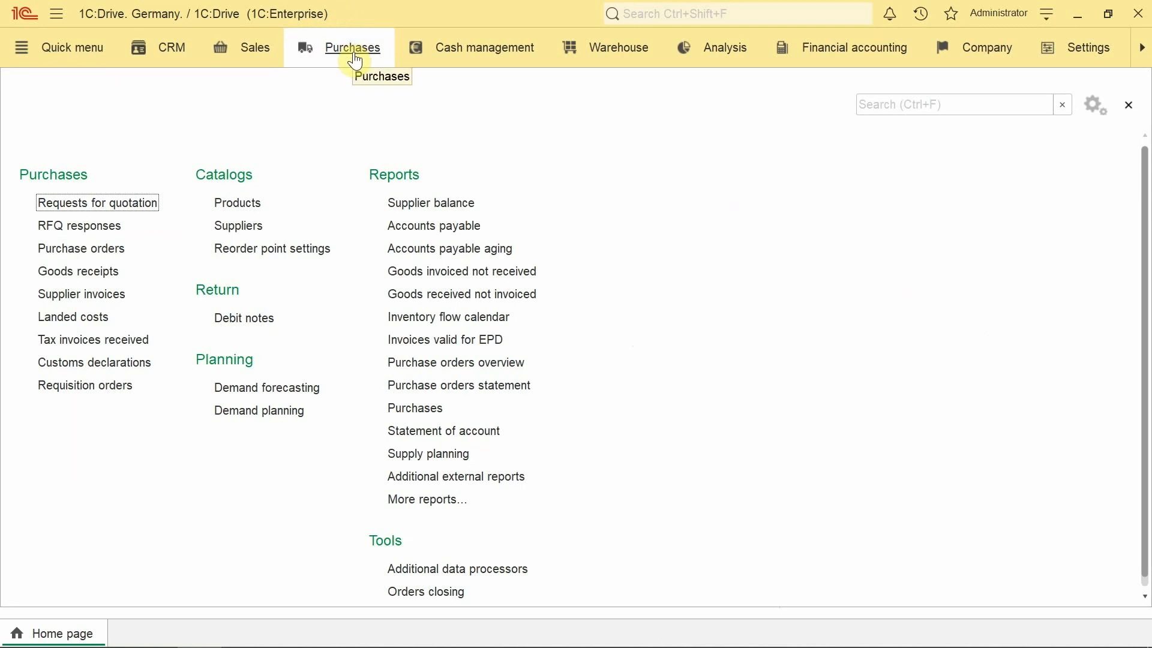
click(227, 204)
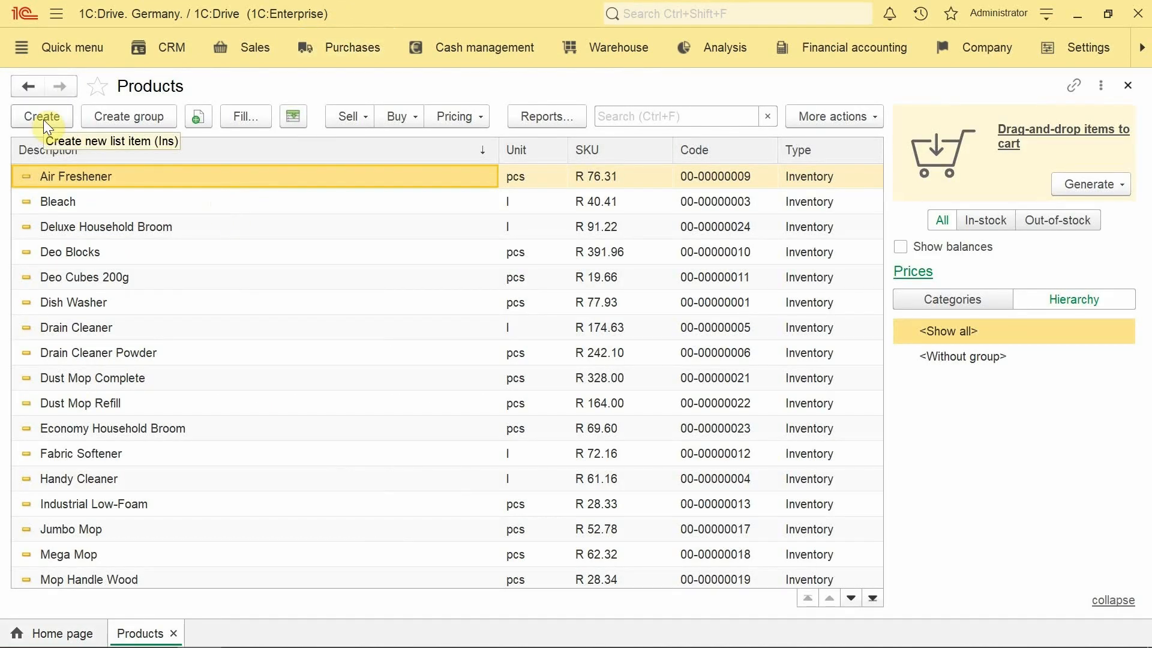
click(43, 117)
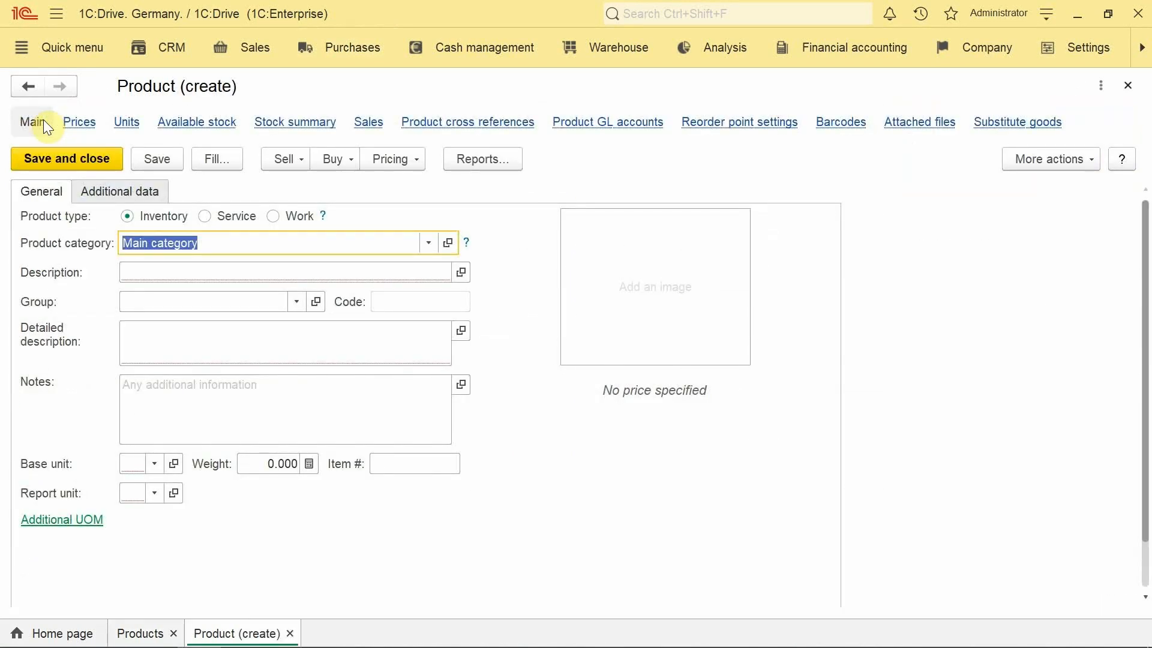
click(138, 274)
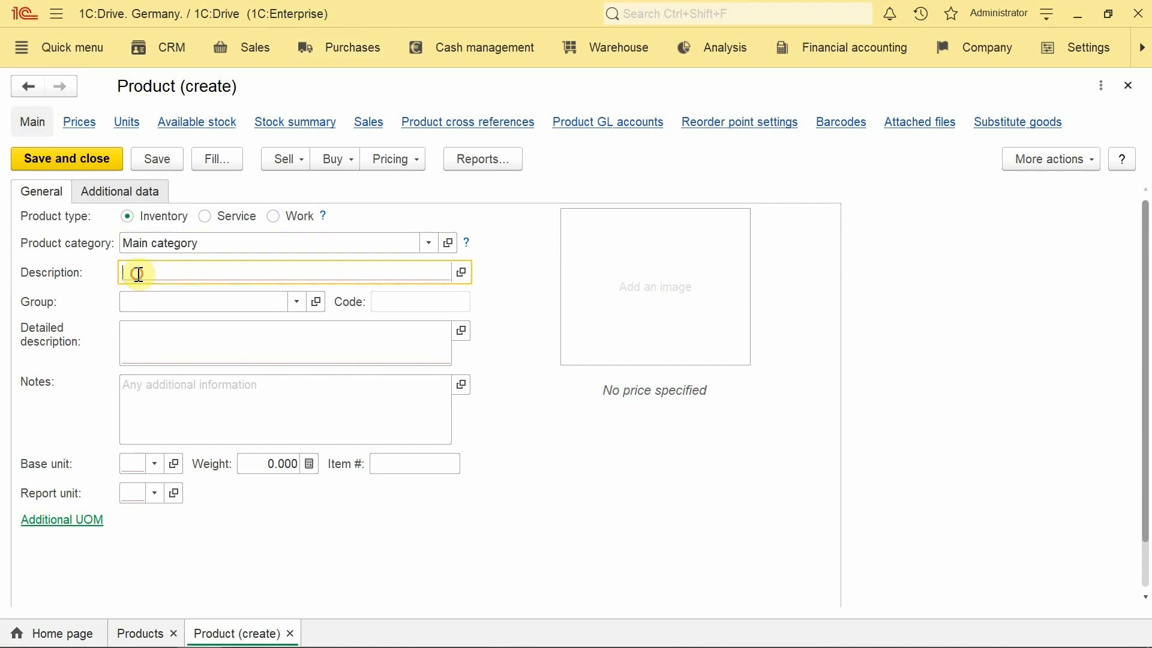
text(Product from abroad)
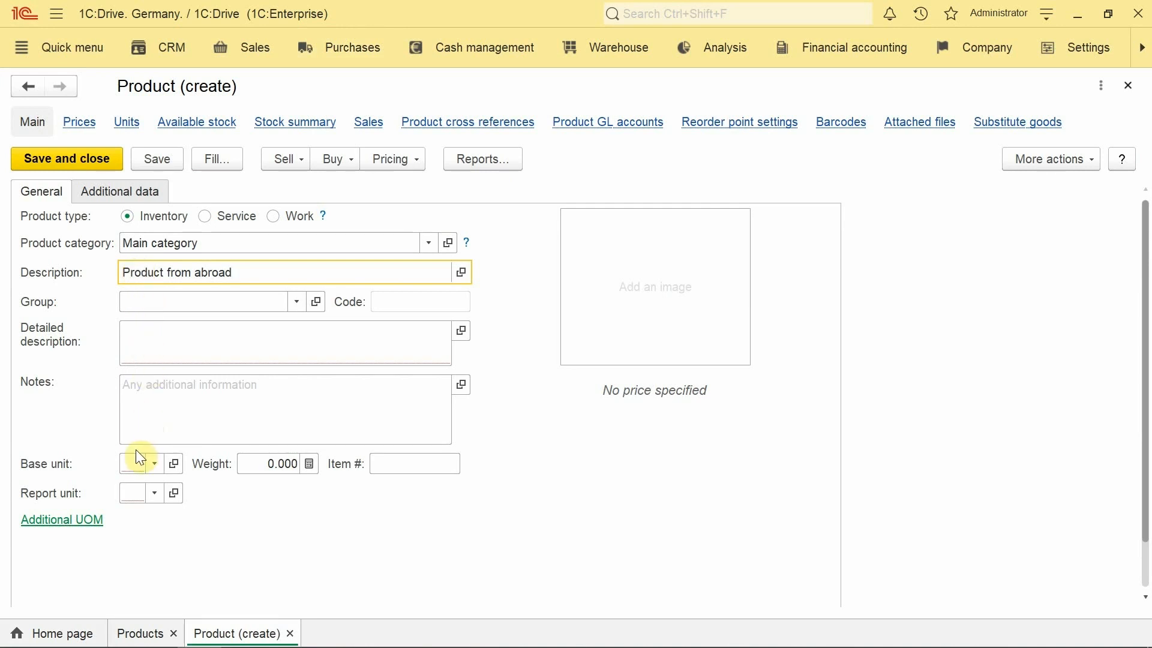
Set the product's base unit to pcs and item number to P111, then save and close.
click(151, 463)
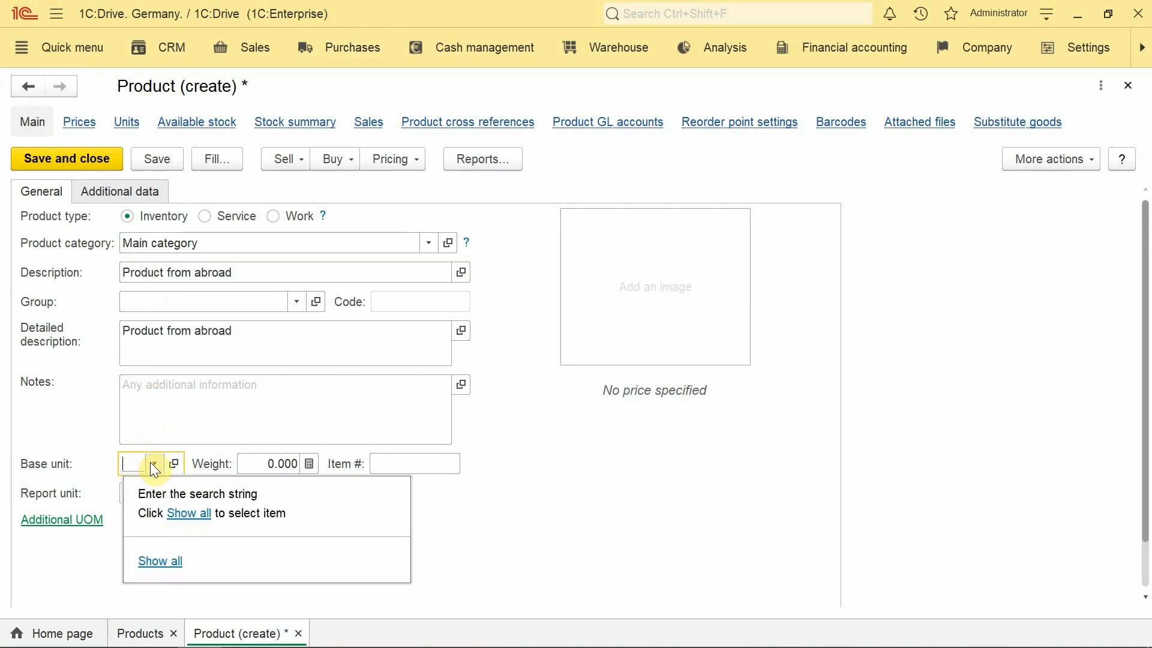
click(160, 557)
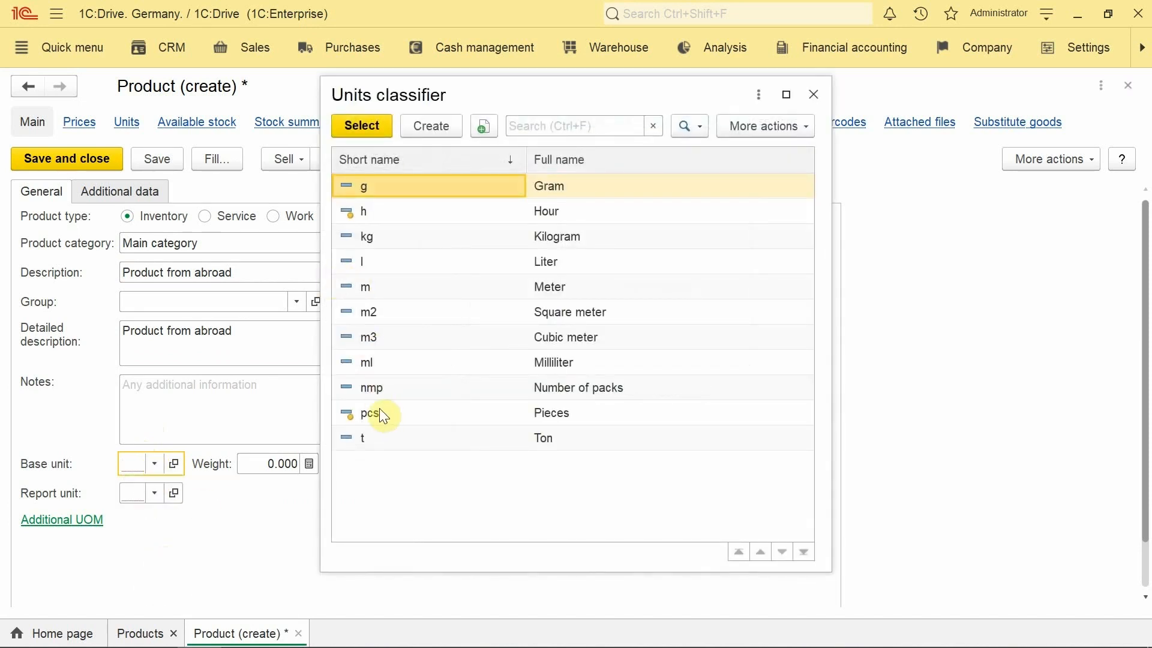
double_click(373, 414)
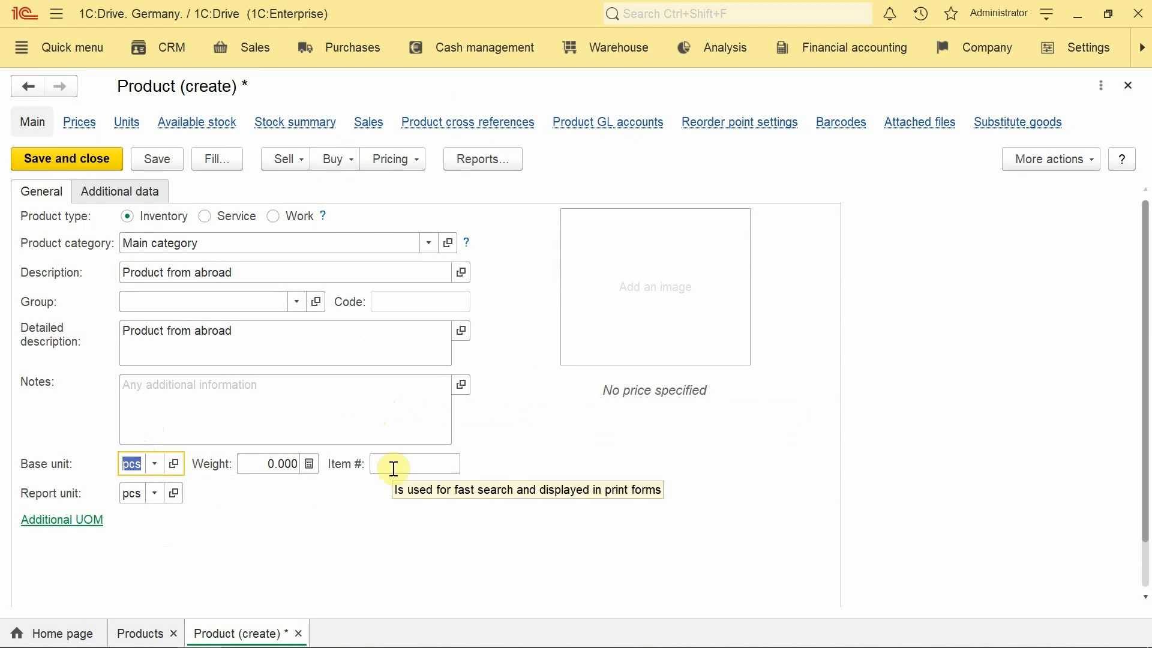
click(393, 469)
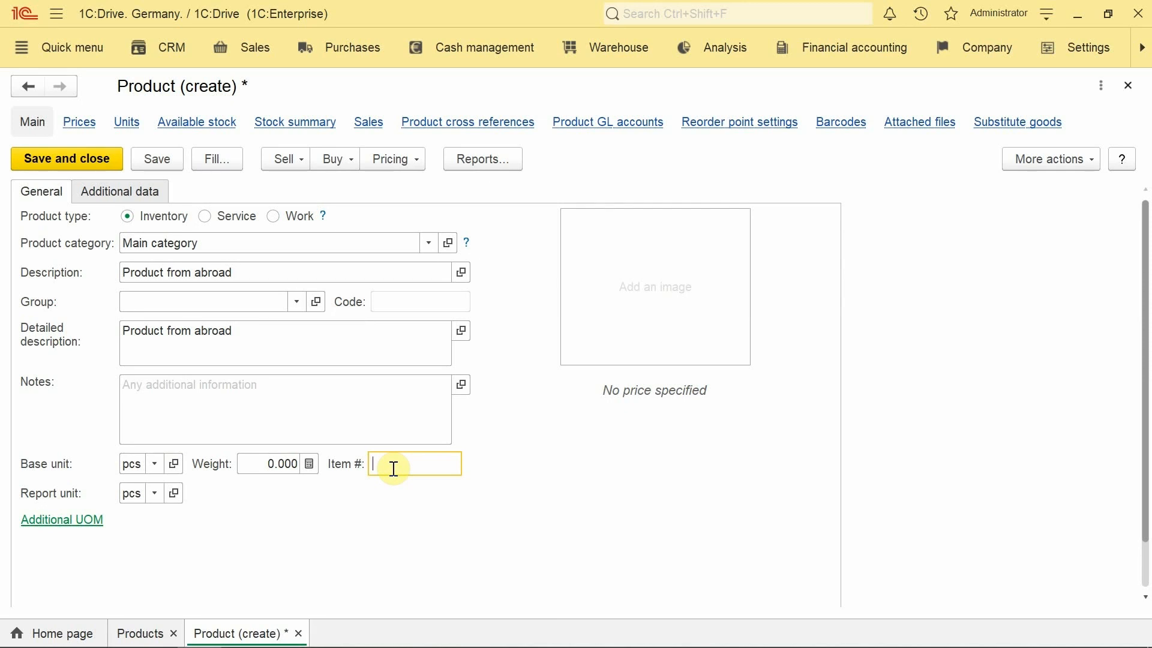
text(P111)
click(71, 160)
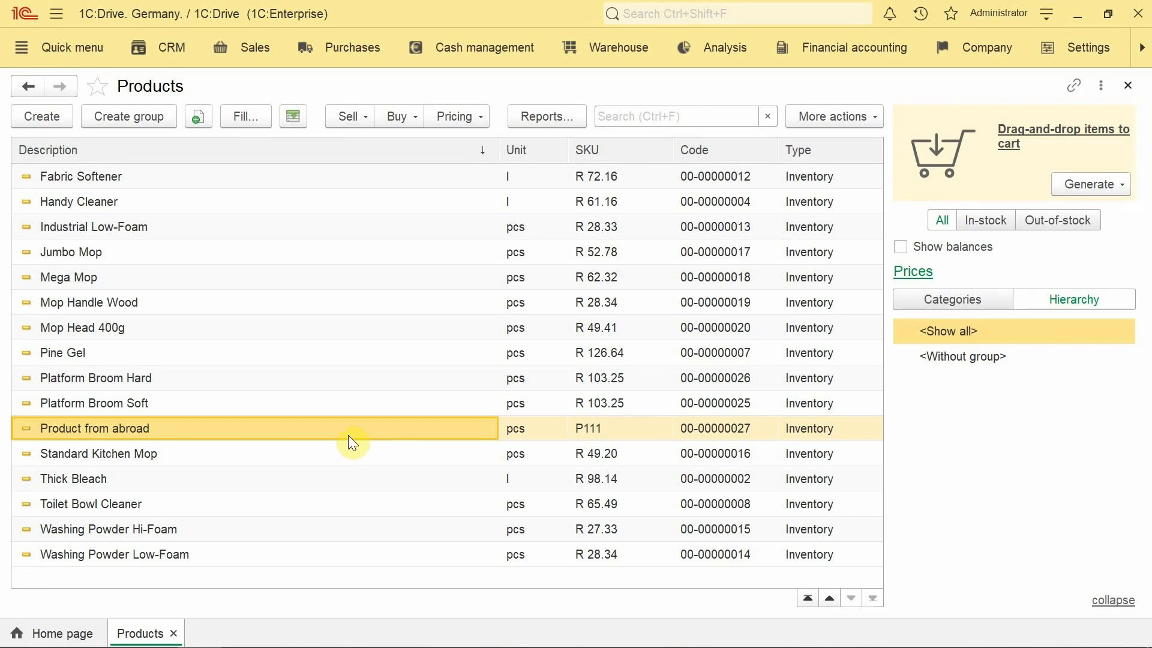
Add Romanian Leu to Currencies from the classifier by searching alphabetic code RON.
click(469, 52)
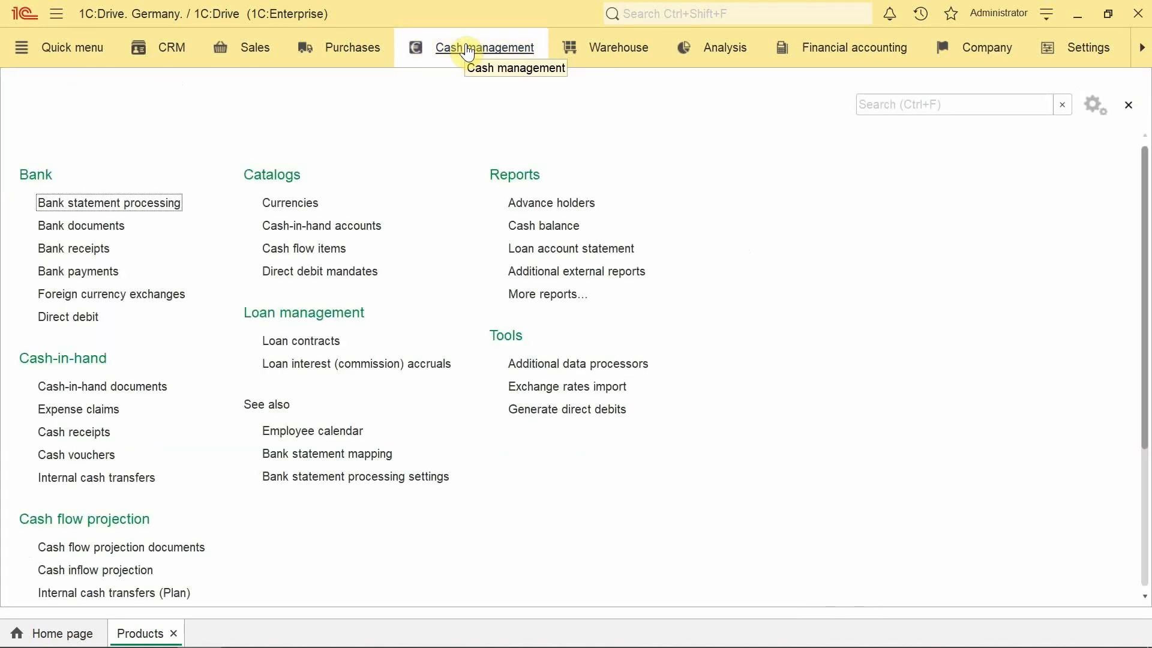
click(290, 203)
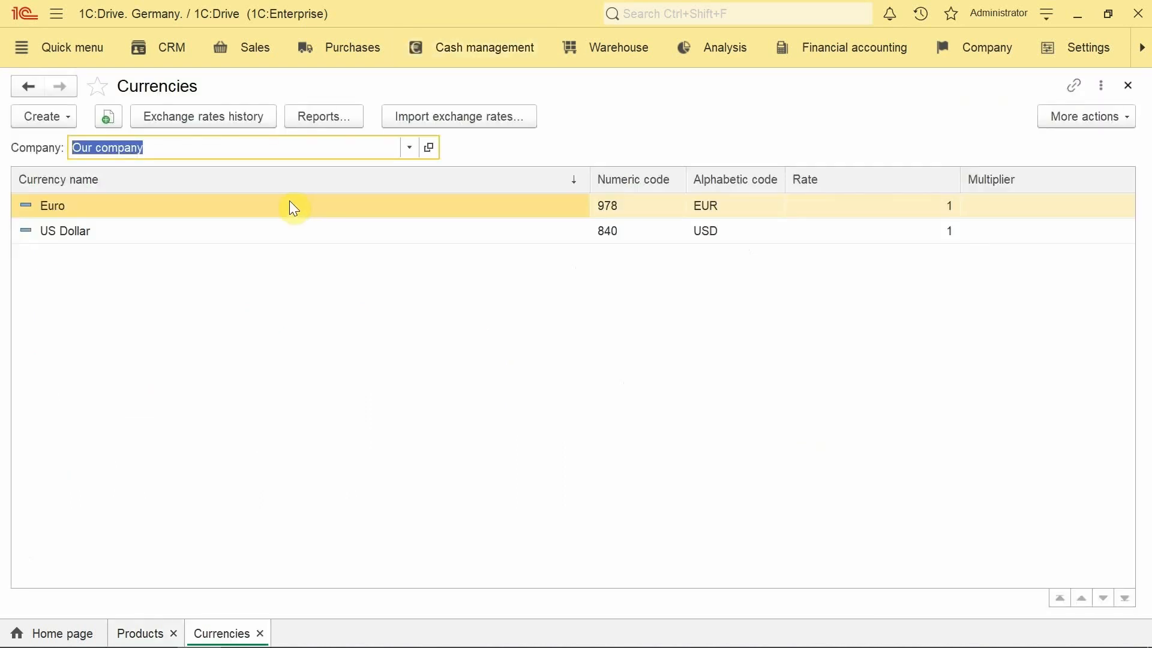
click(27, 120)
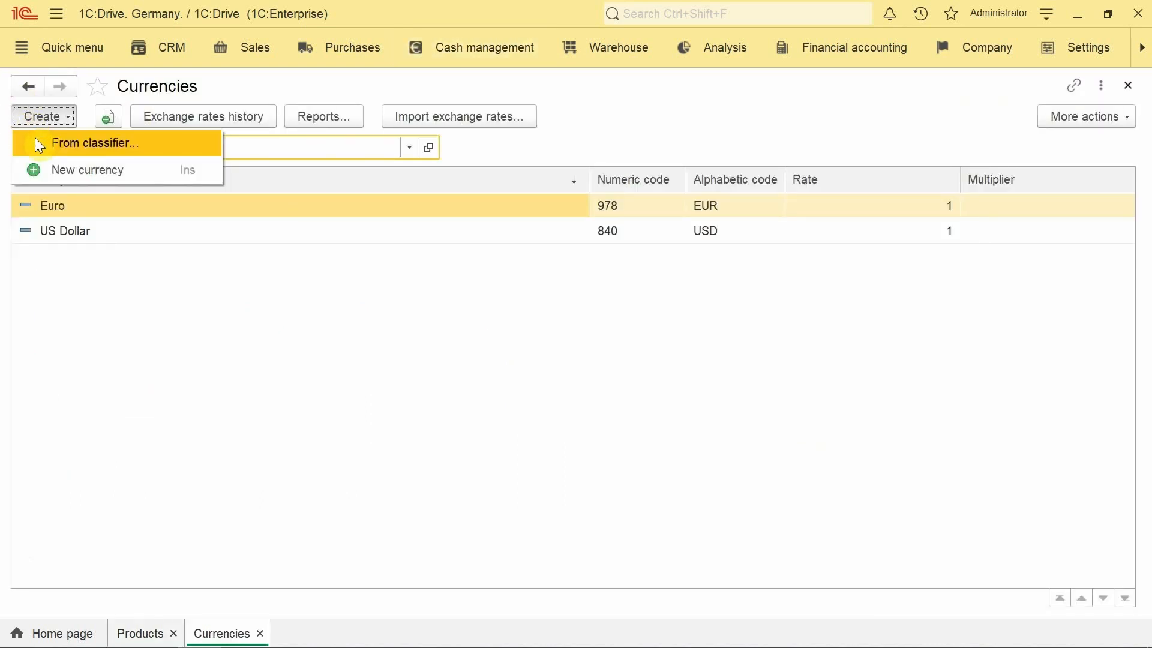
click(36, 143)
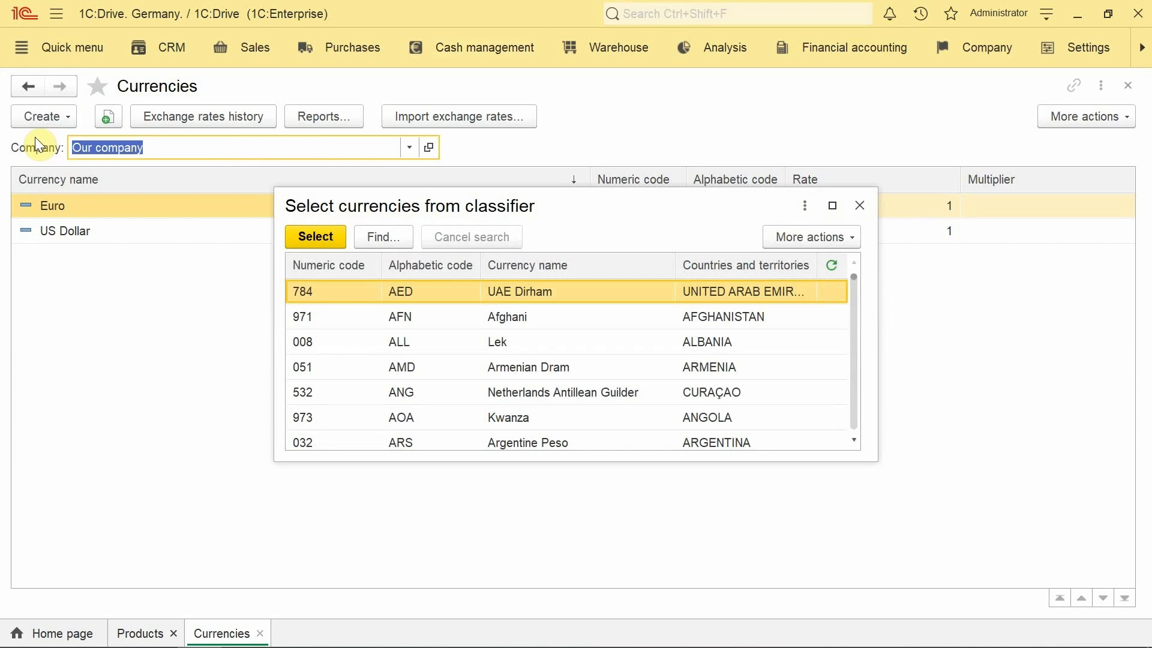
click(383, 237)
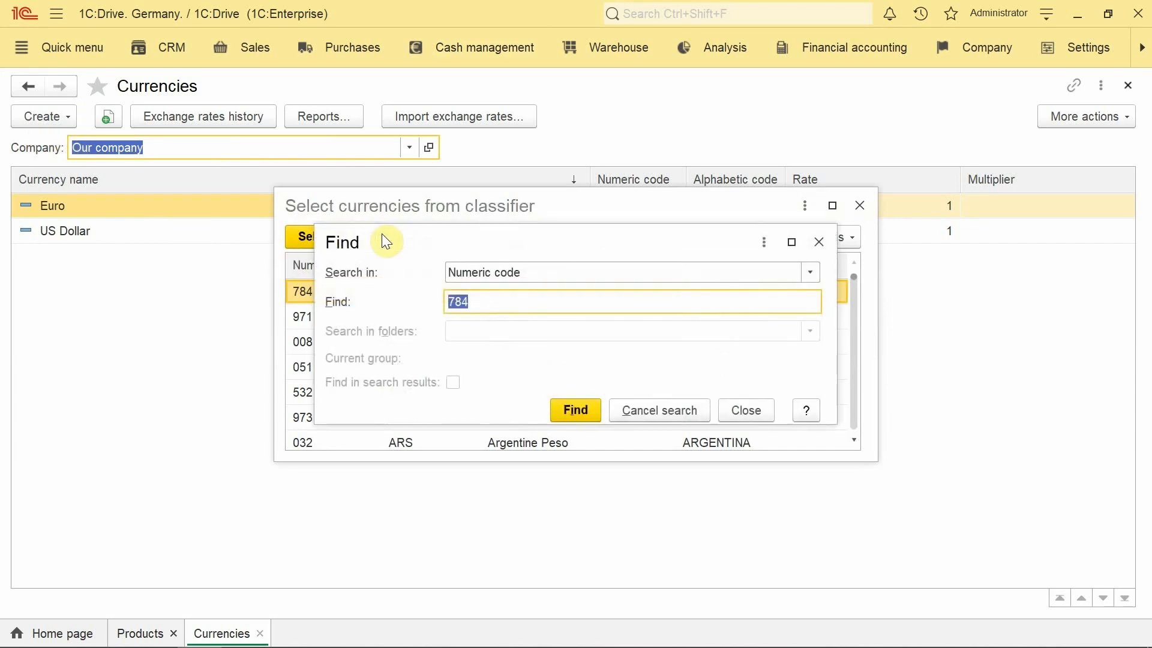
click(811, 272)
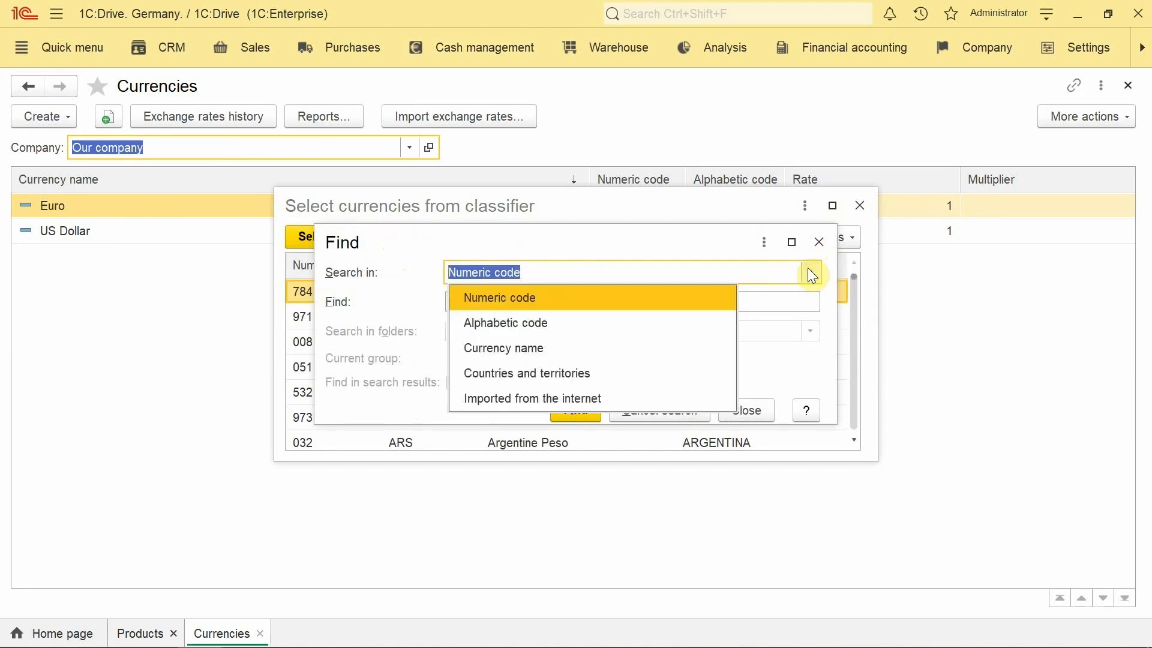
click(695, 330)
click(602, 301)
text(RON)
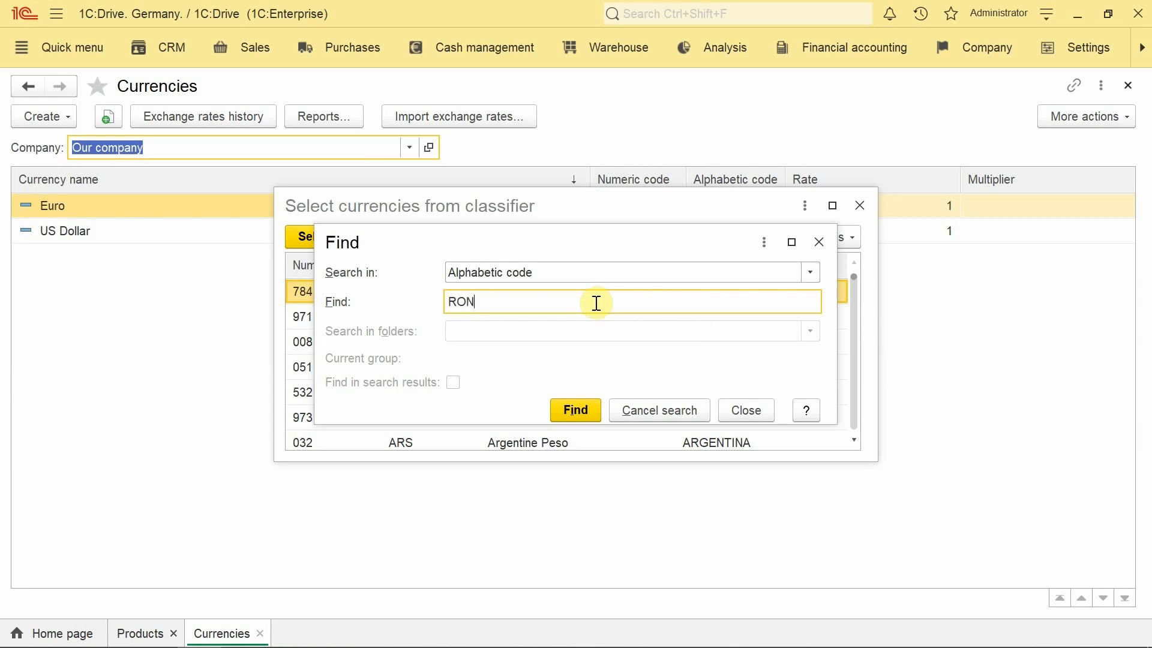
click(574, 411)
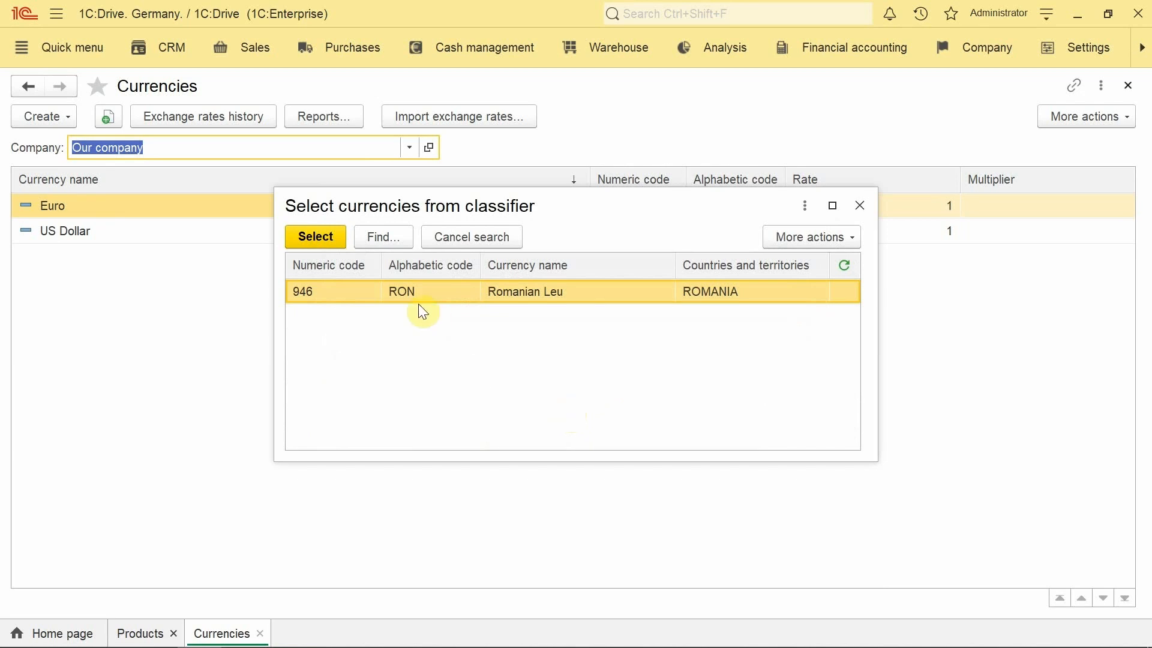
click(316, 239)
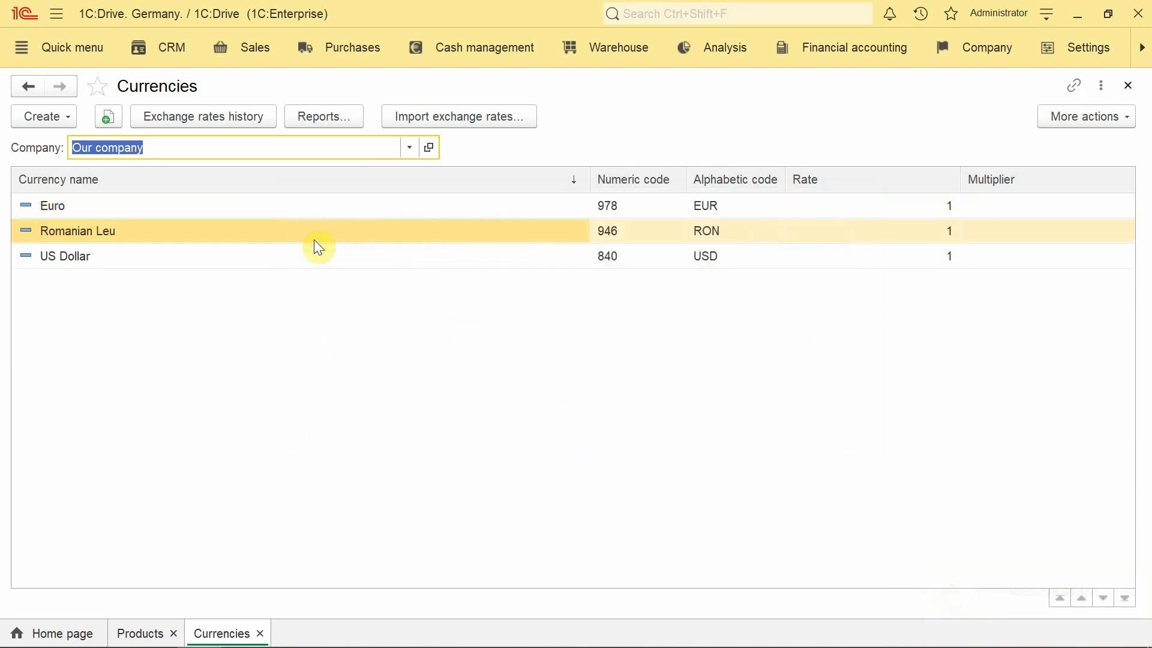
Set the RON currency to import its rates from the internet and save it.
double_click(306, 232)
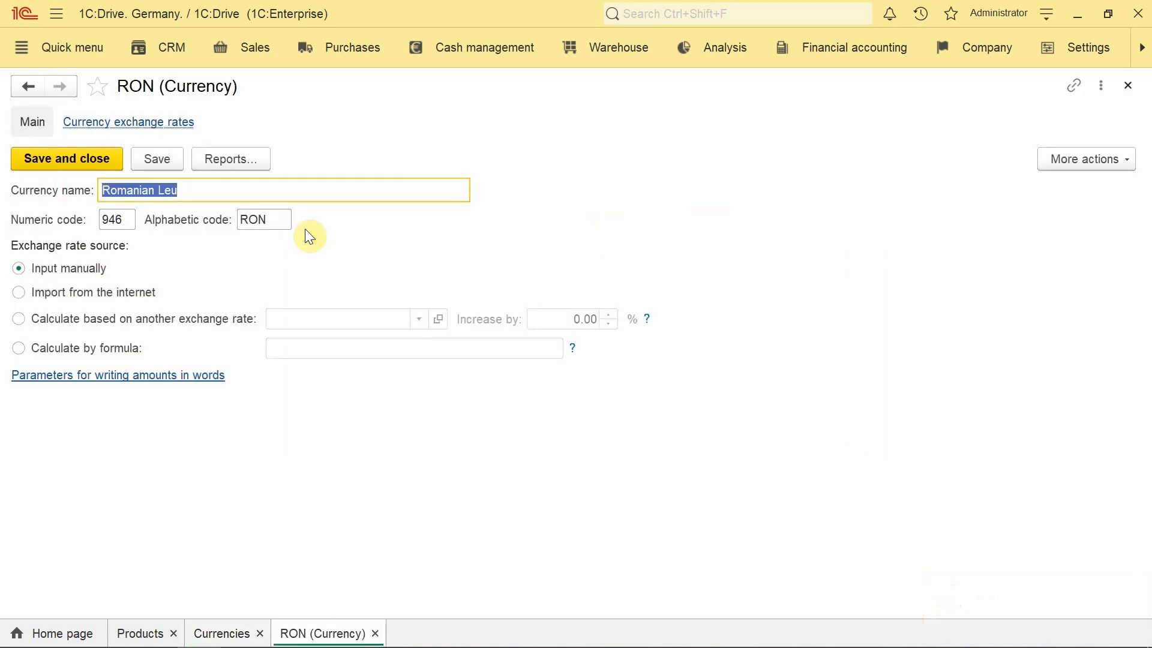
click(103, 294)
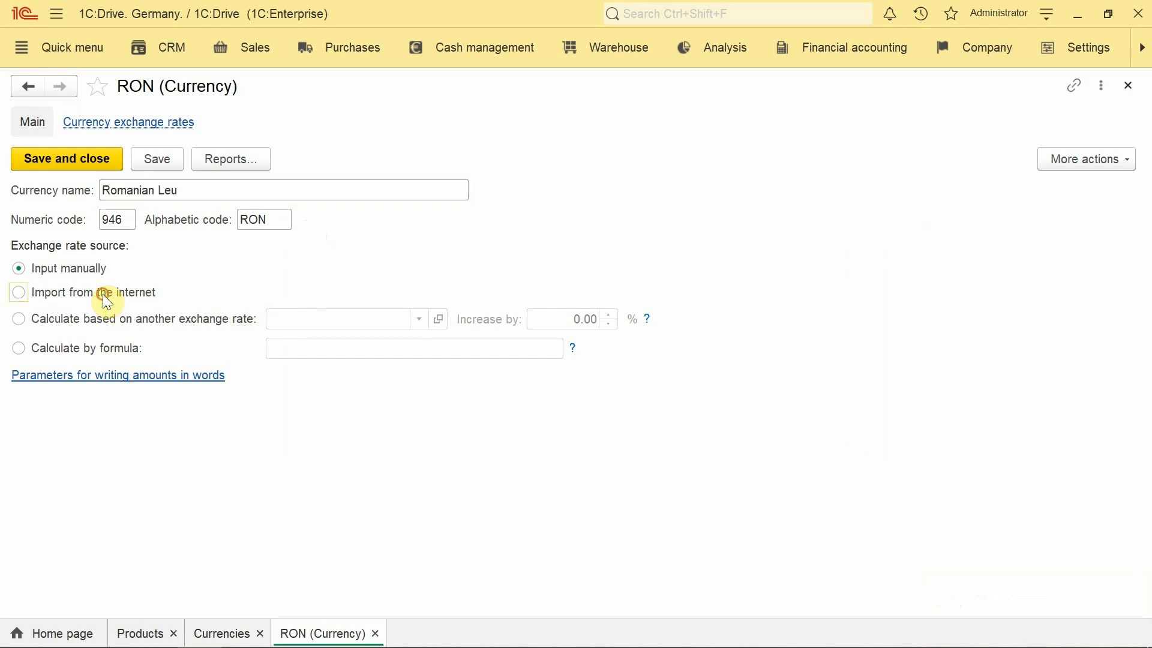
click(69, 163)
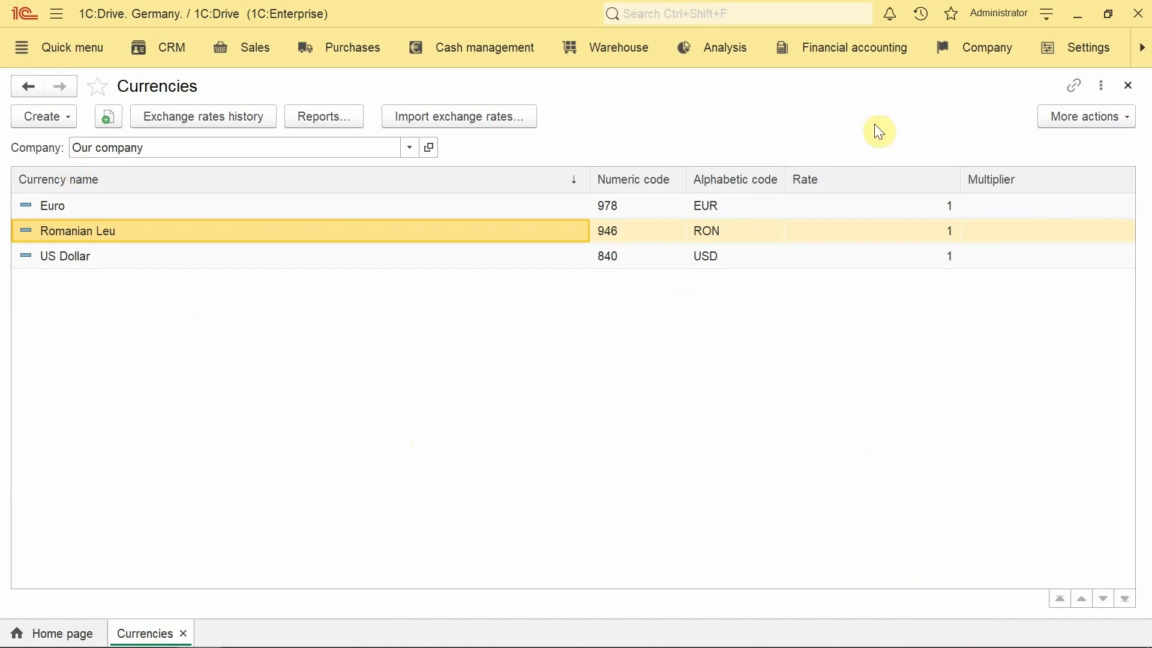
click(1067, 61)
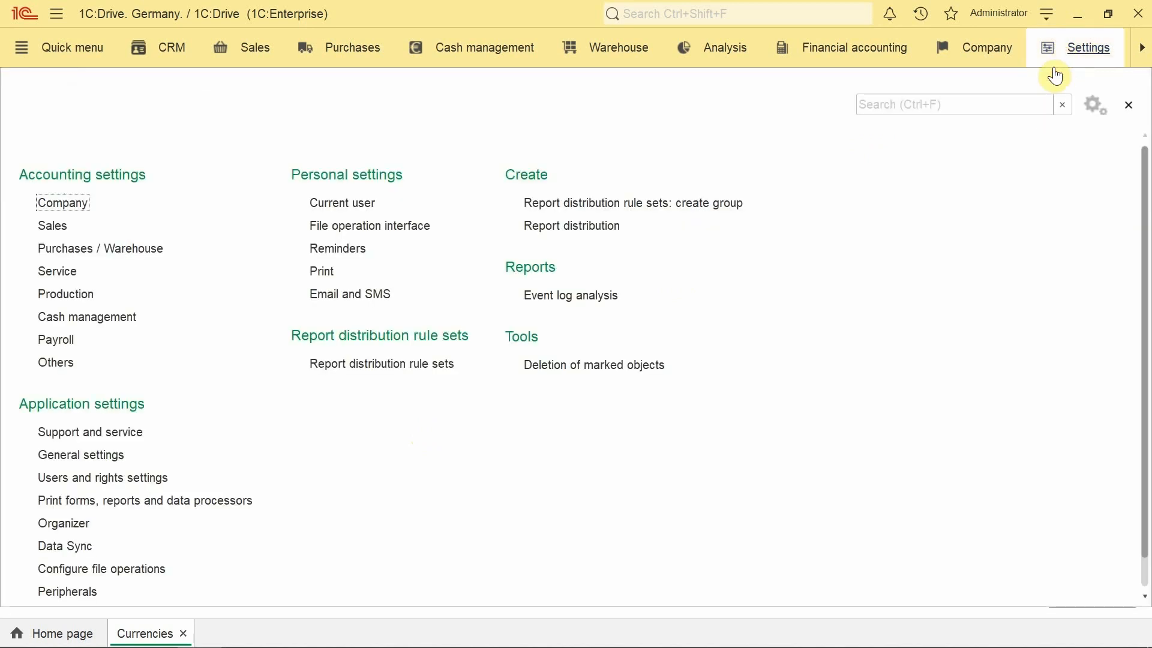
Under Settings > Others, set the exchange rates processor to Import exchange rates from ECB SDMX 2.1 and save.
click(56, 366)
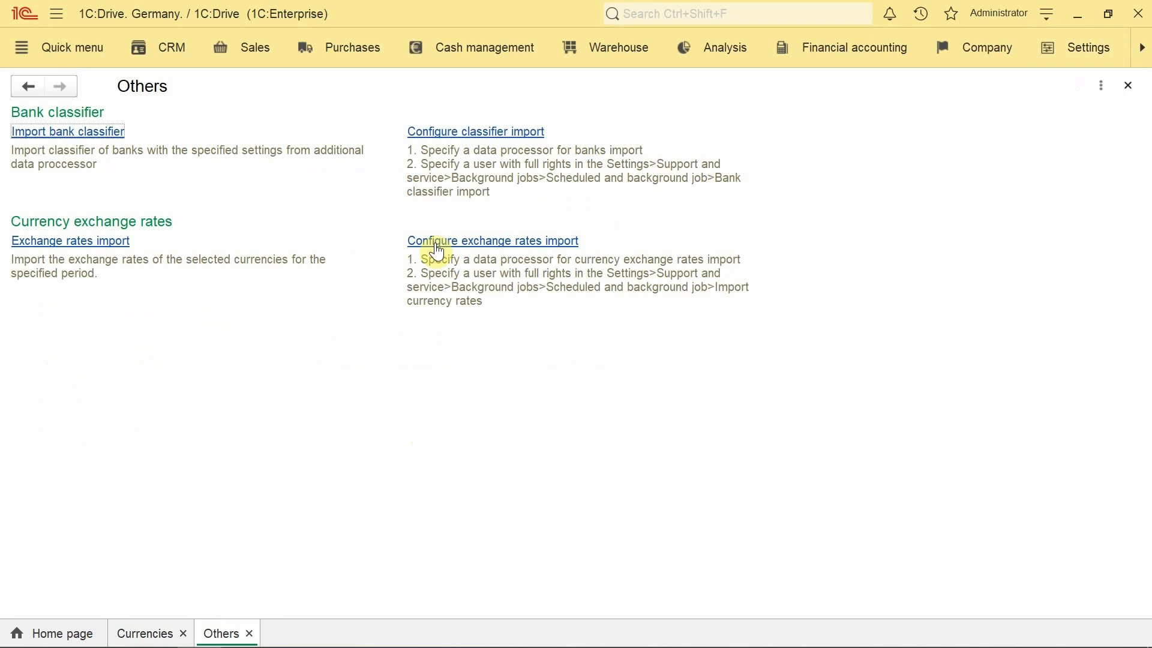
click(437, 245)
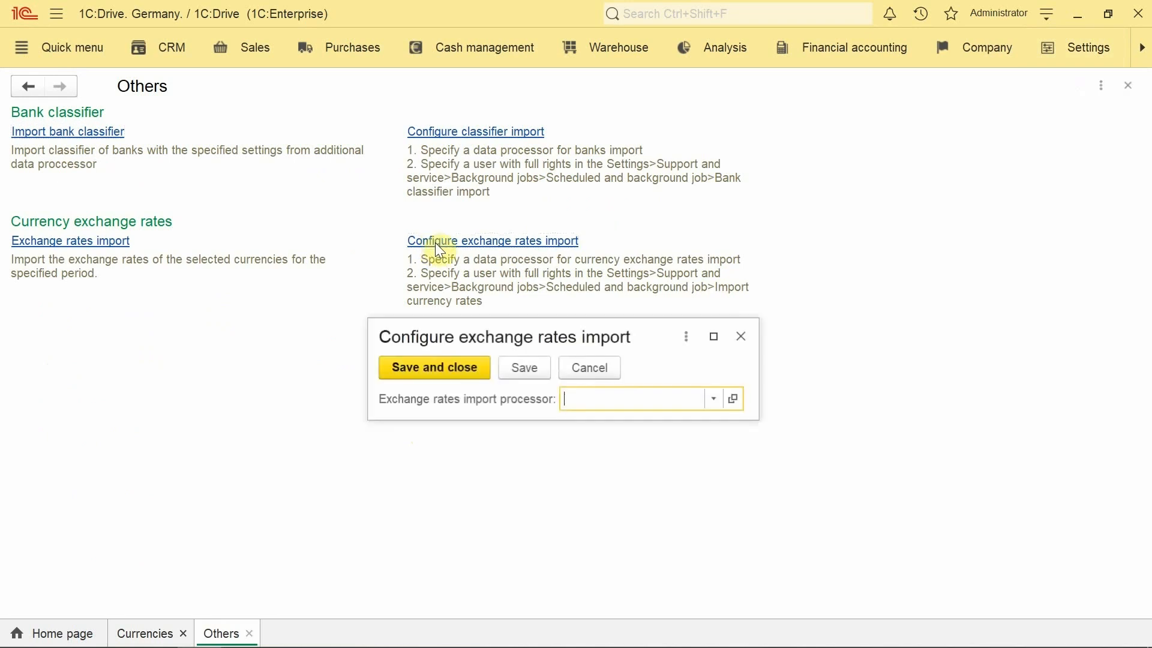
click(714, 399)
click(603, 463)
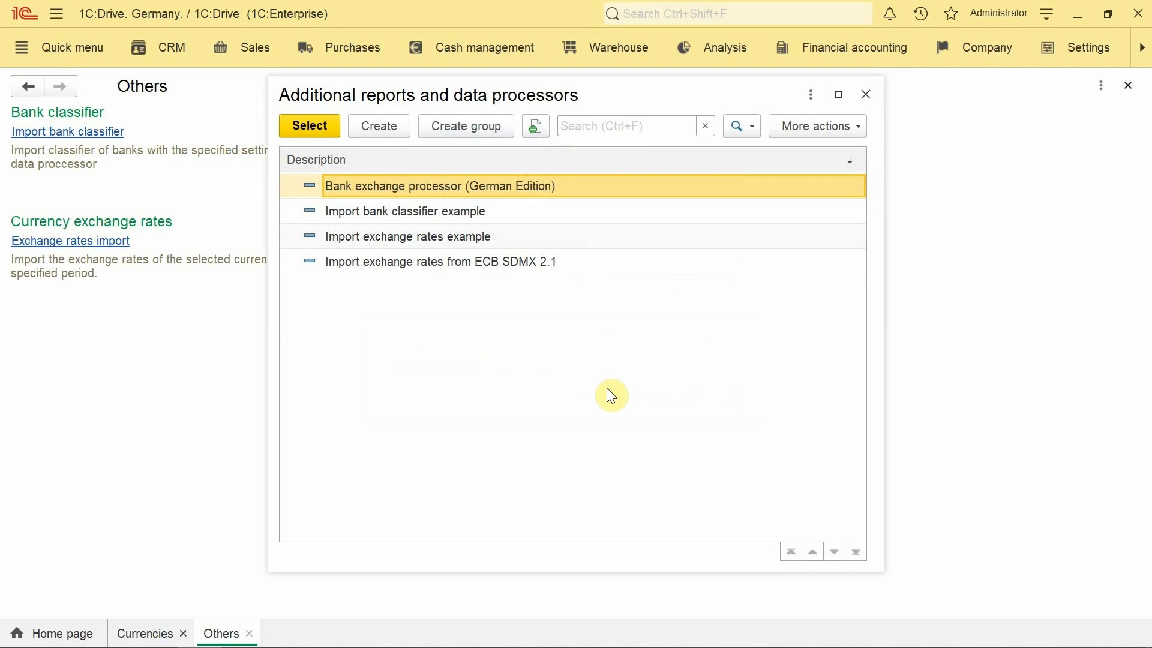
double_click(529, 261)
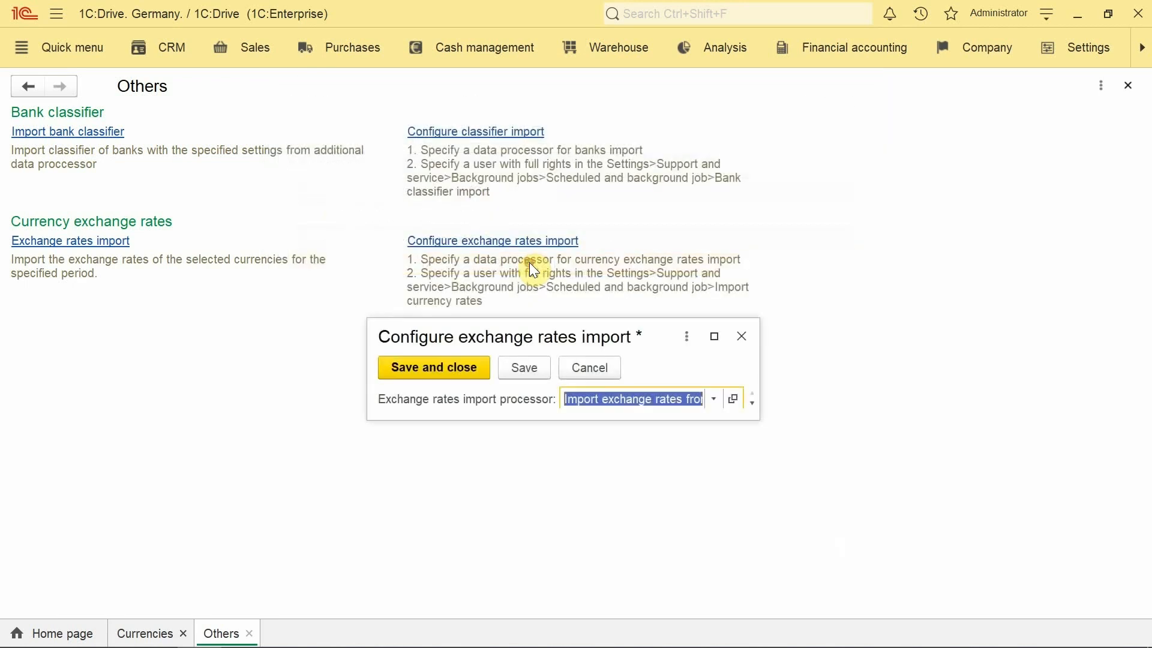
click(425, 370)
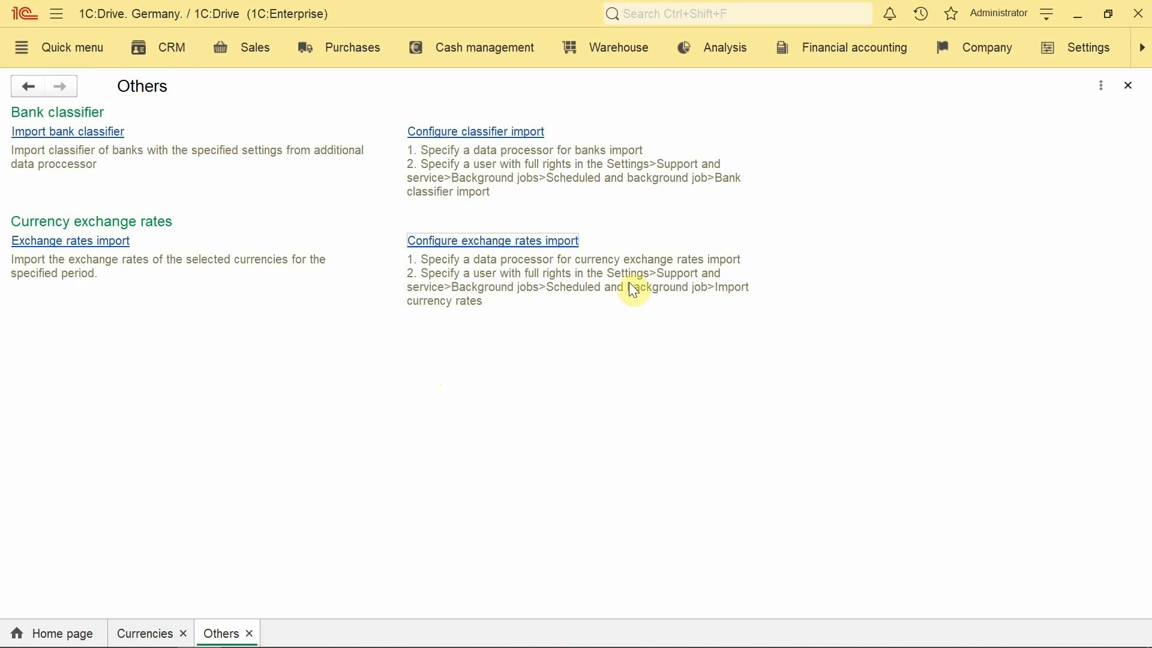
Open the Additional reports and data processors list from Settings.
click(1072, 51)
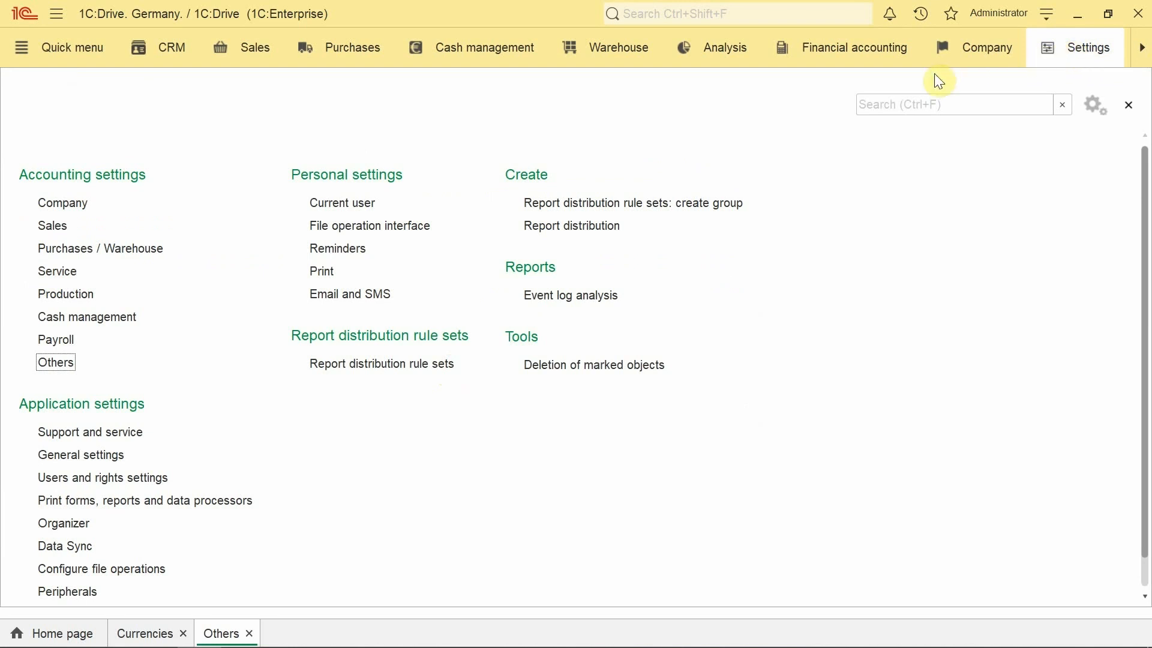
click(83, 504)
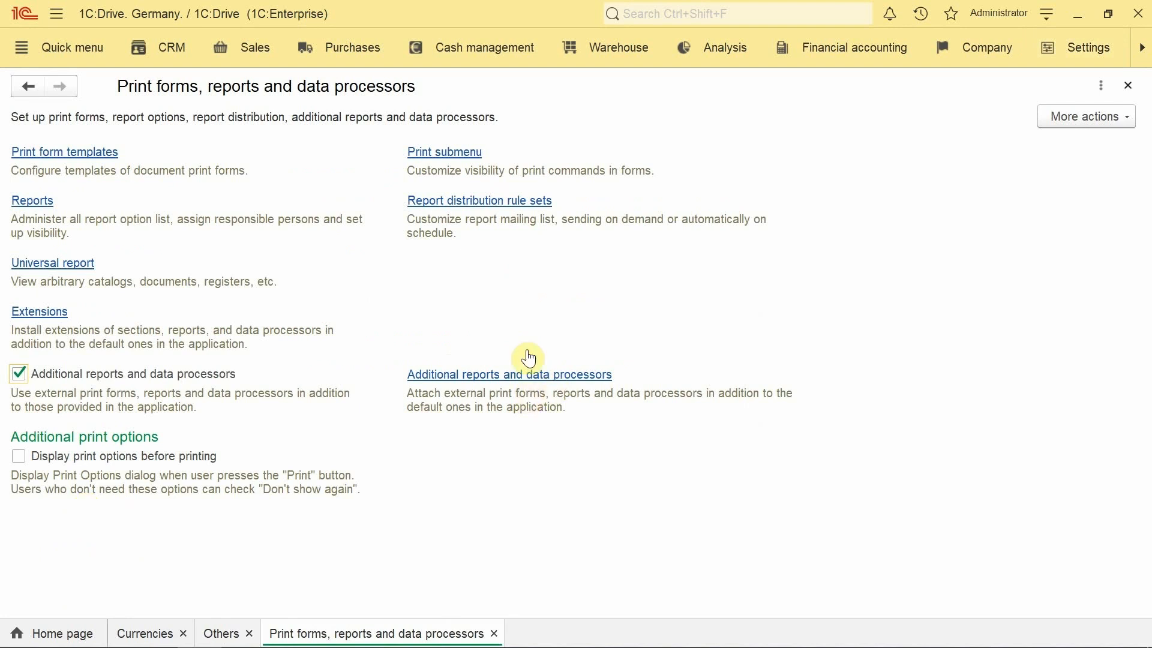
click(502, 375)
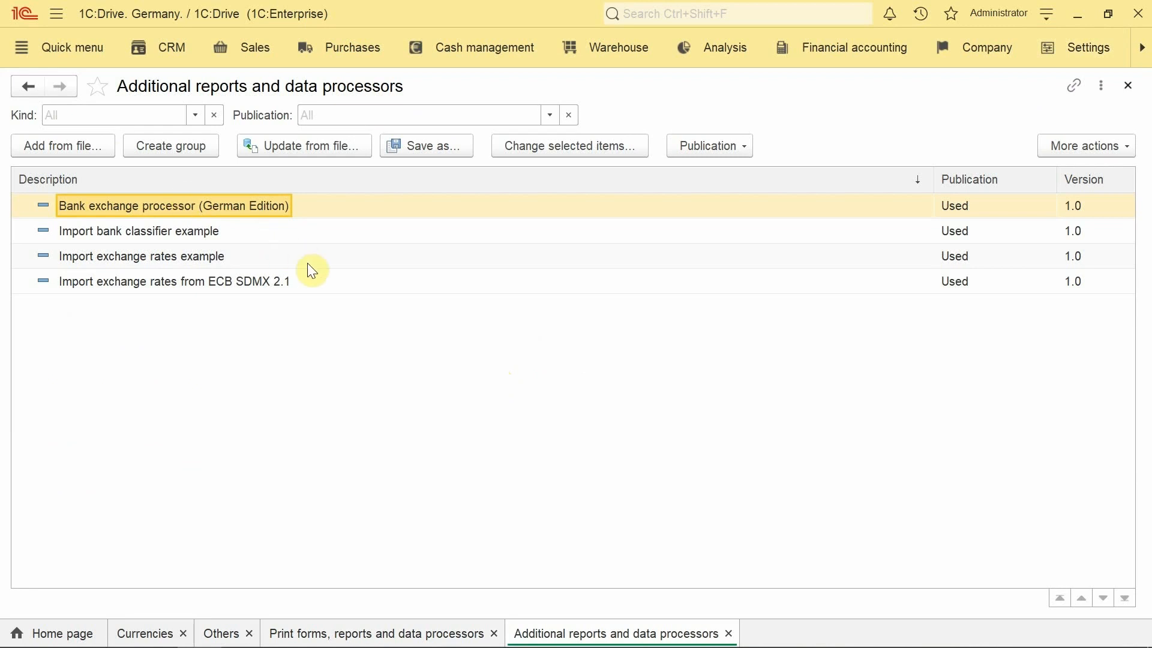
Browse to the 1_3_5_6 AddFiles folder to attach a processor, then close the file picker.
click(63, 147)
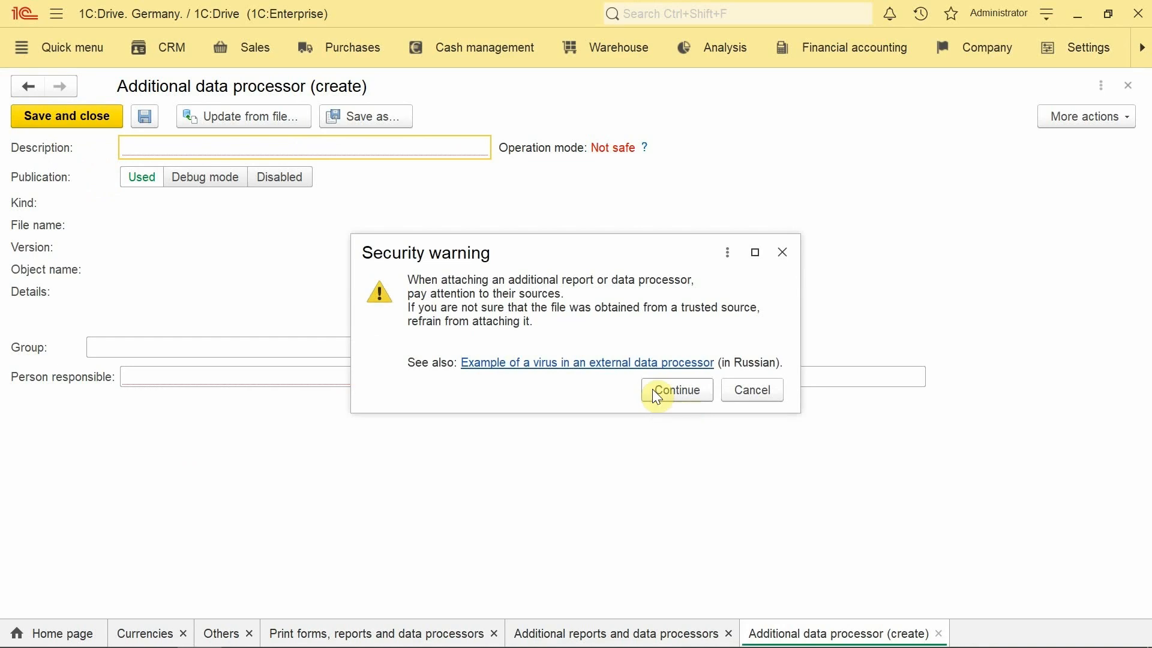
click(653, 388)
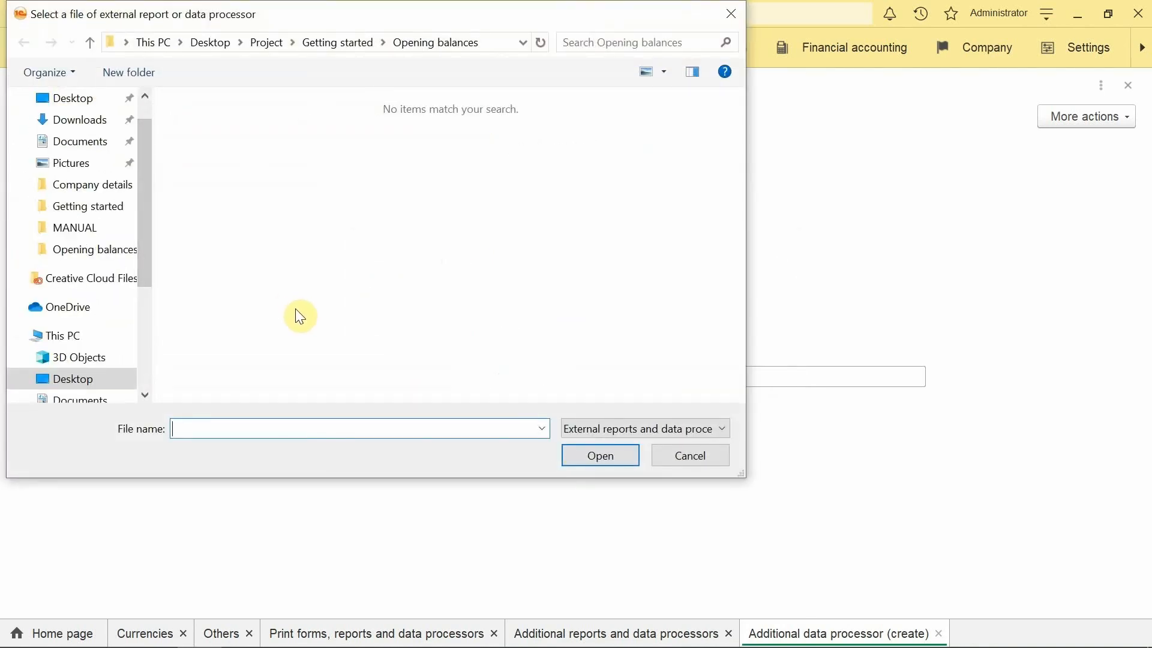
text(C:\Users\servantes_r\AppData\Roaming\1C\1Cv82\tmplts\1c\drive)
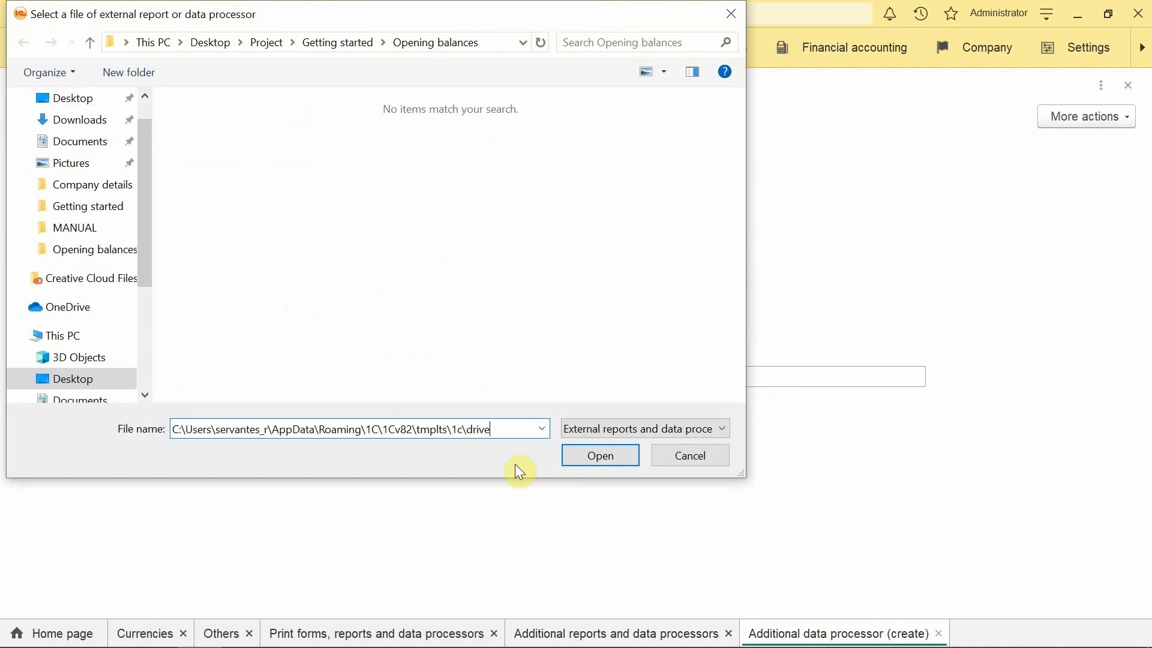
click(571, 455)
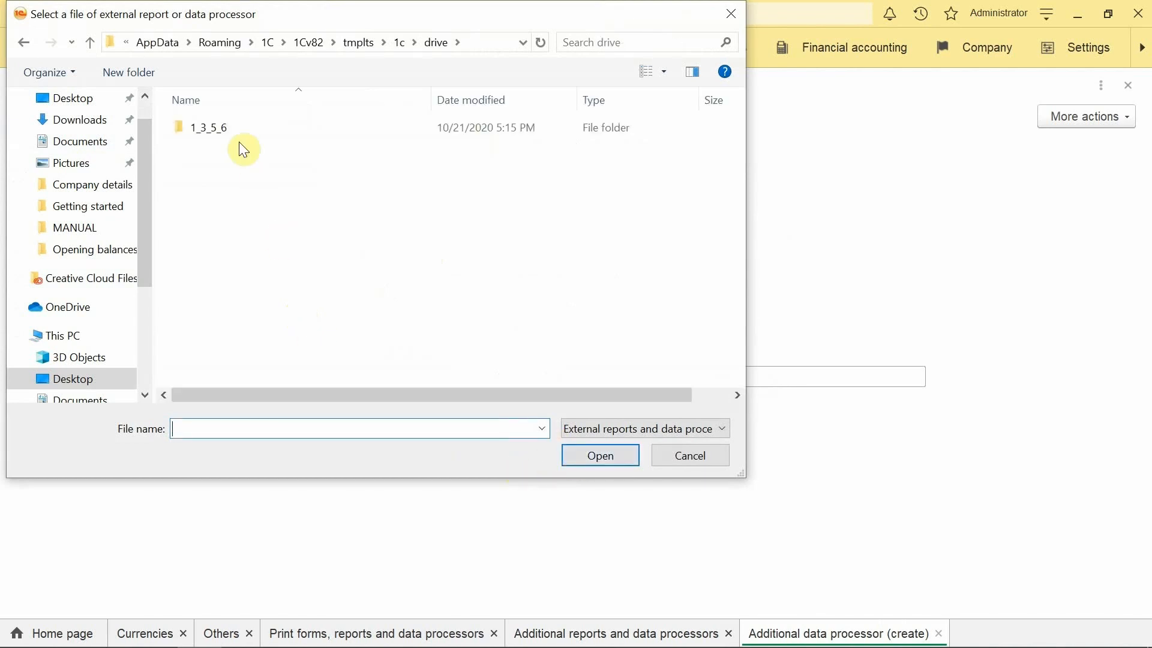
double_click(225, 130)
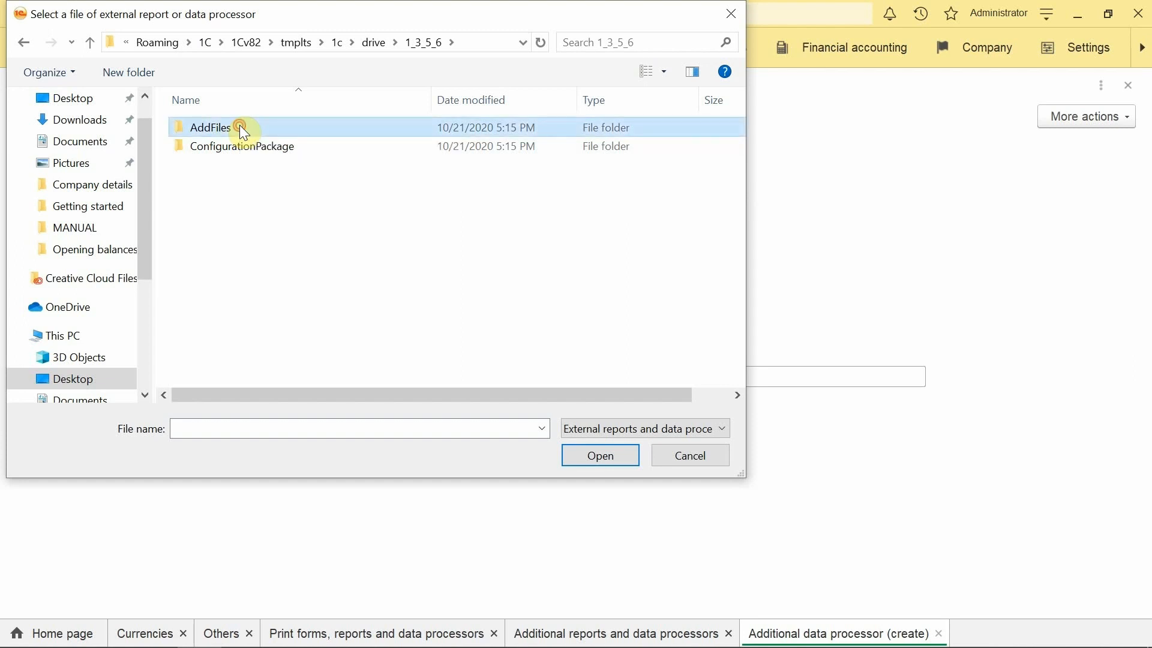
double_click(245, 129)
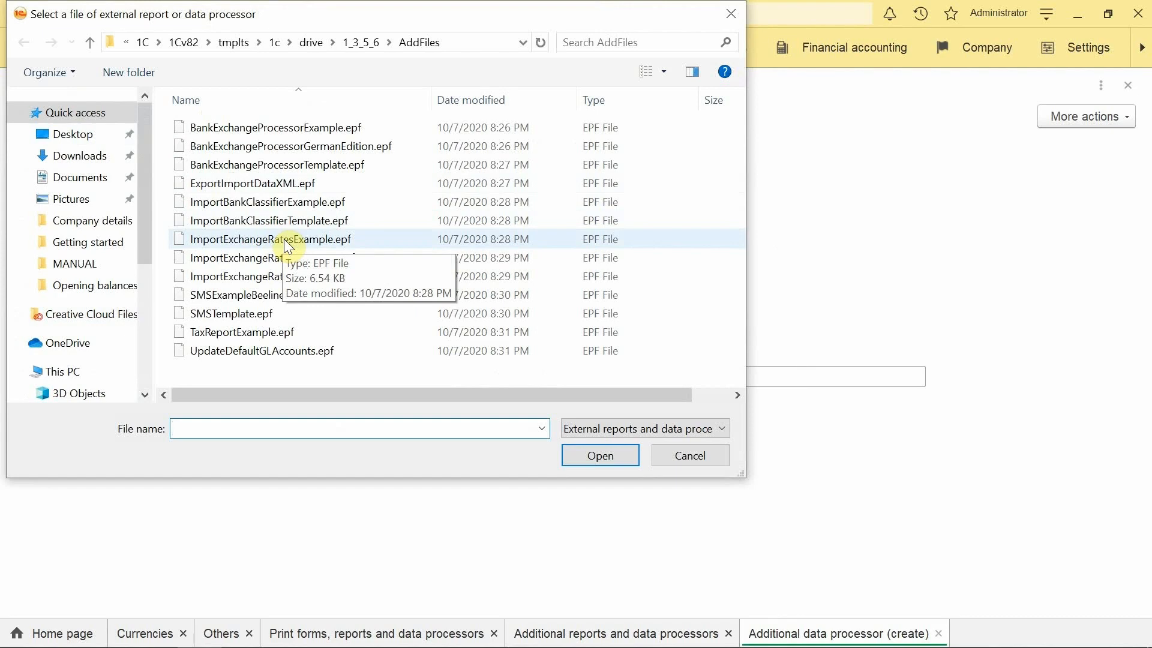
click(690, 459)
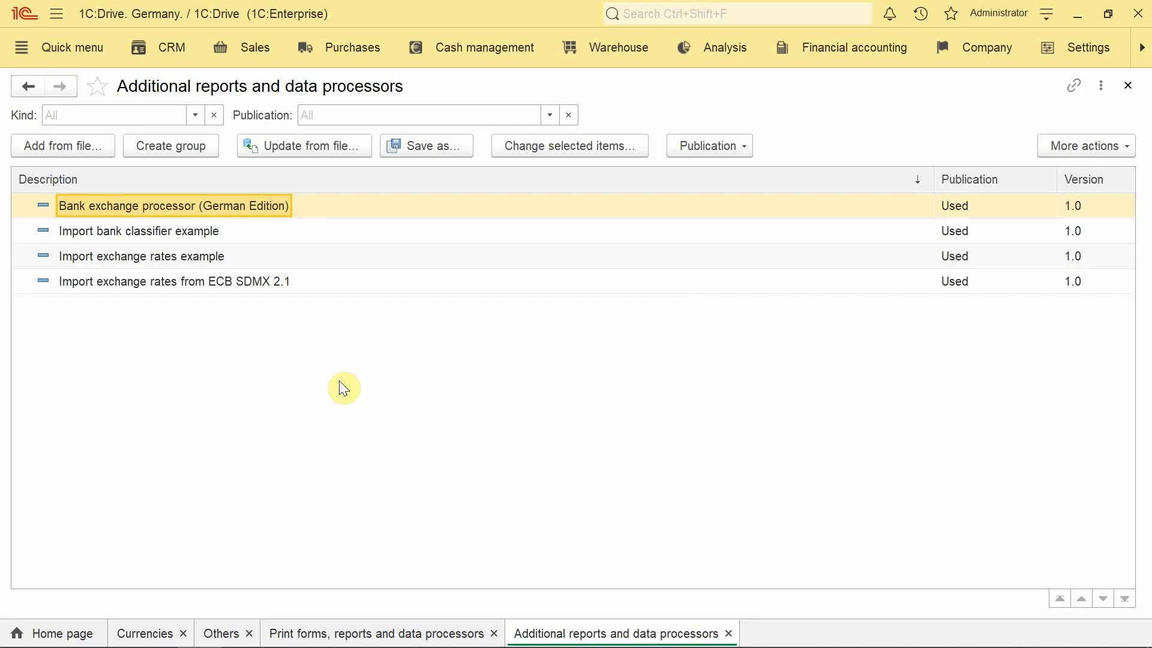
Import current EUR, RON and USD exchange rates, giving RON 4.867 and USD 1.187.
click(146, 640)
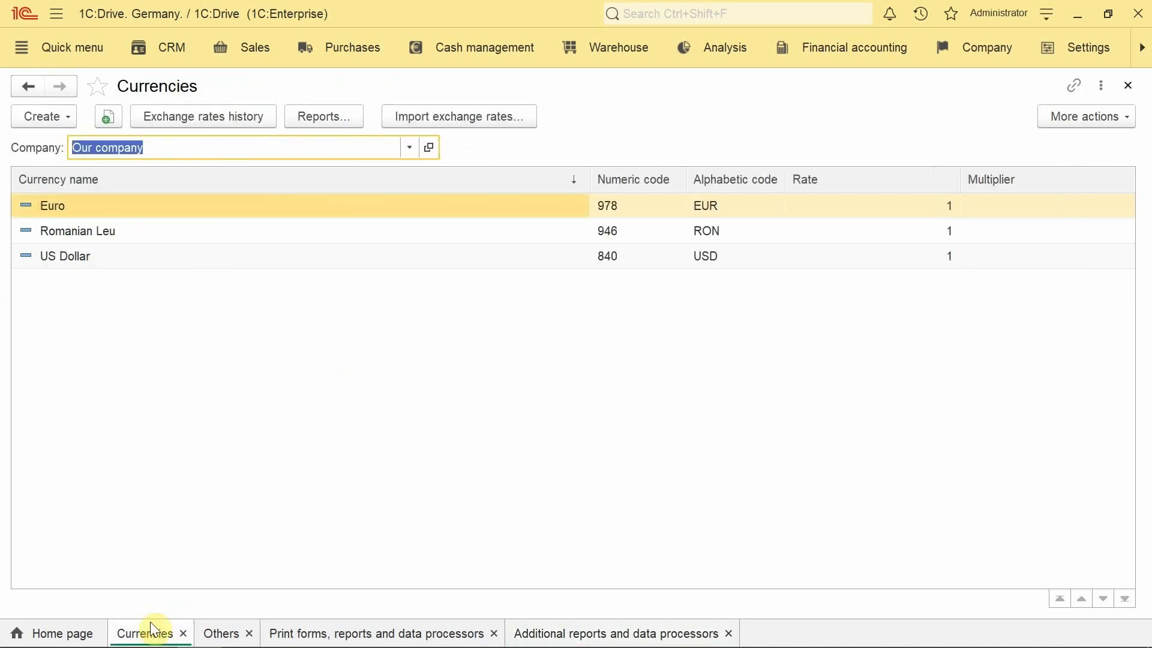
click(410, 118)
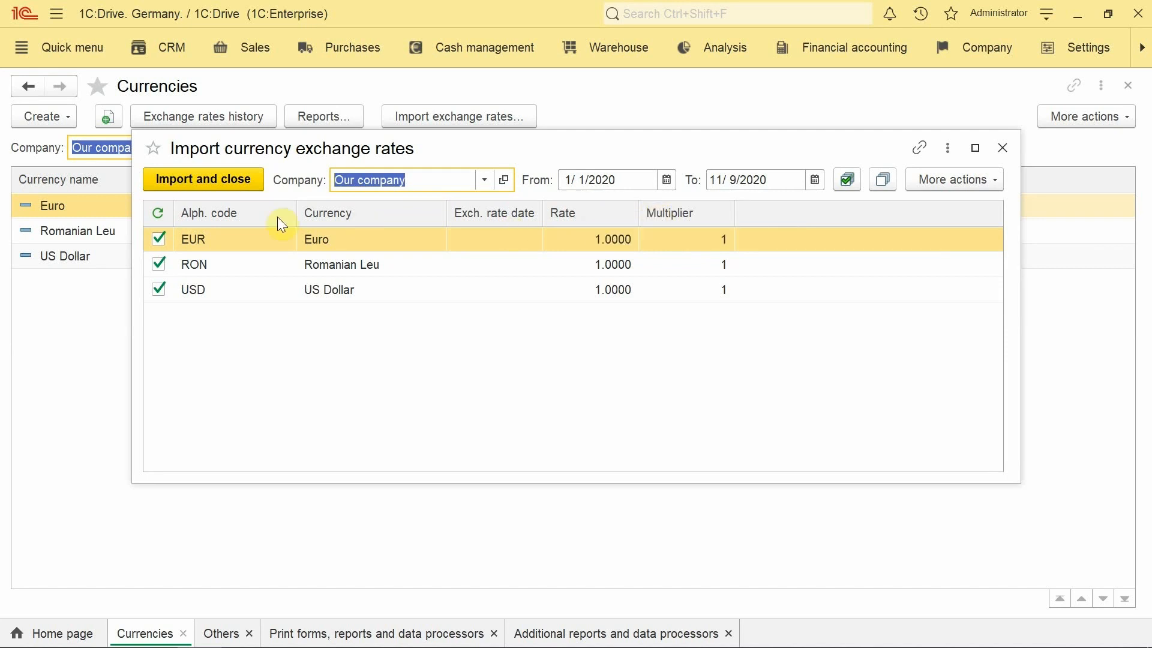
click(207, 179)
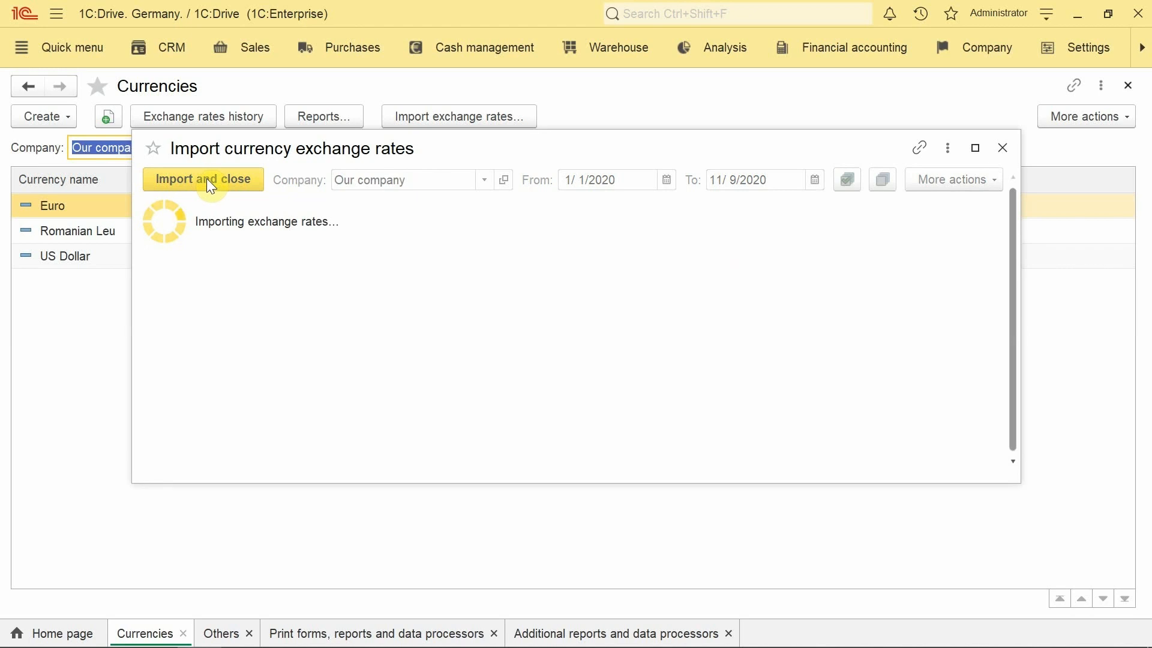
click(207, 178)
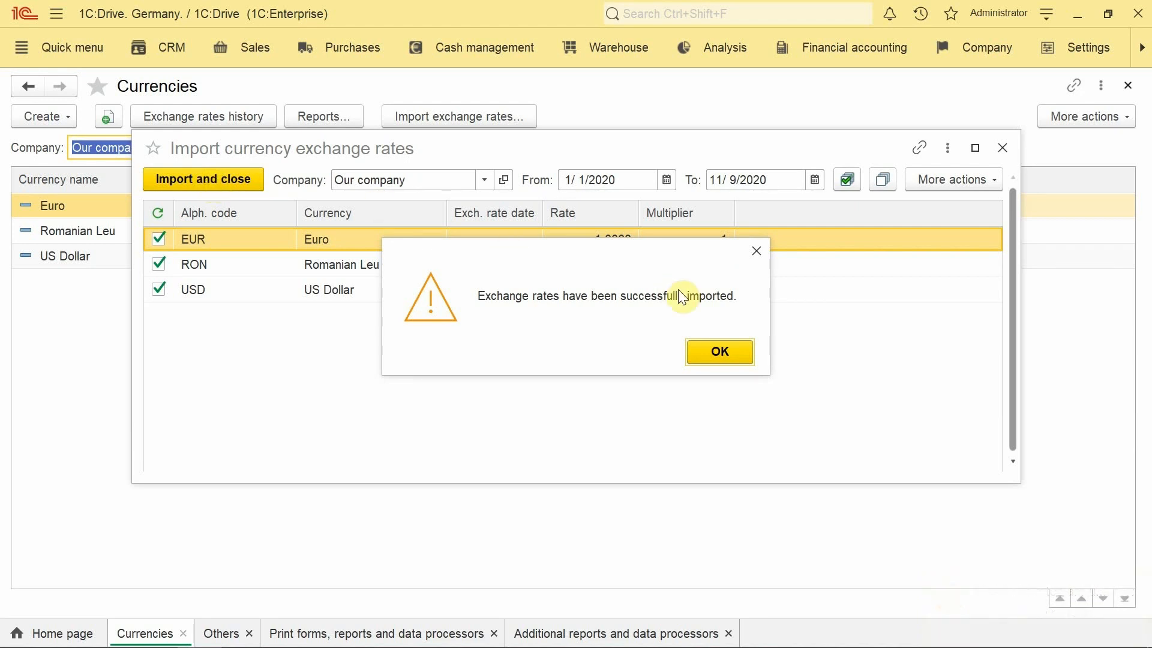
click(726, 351)
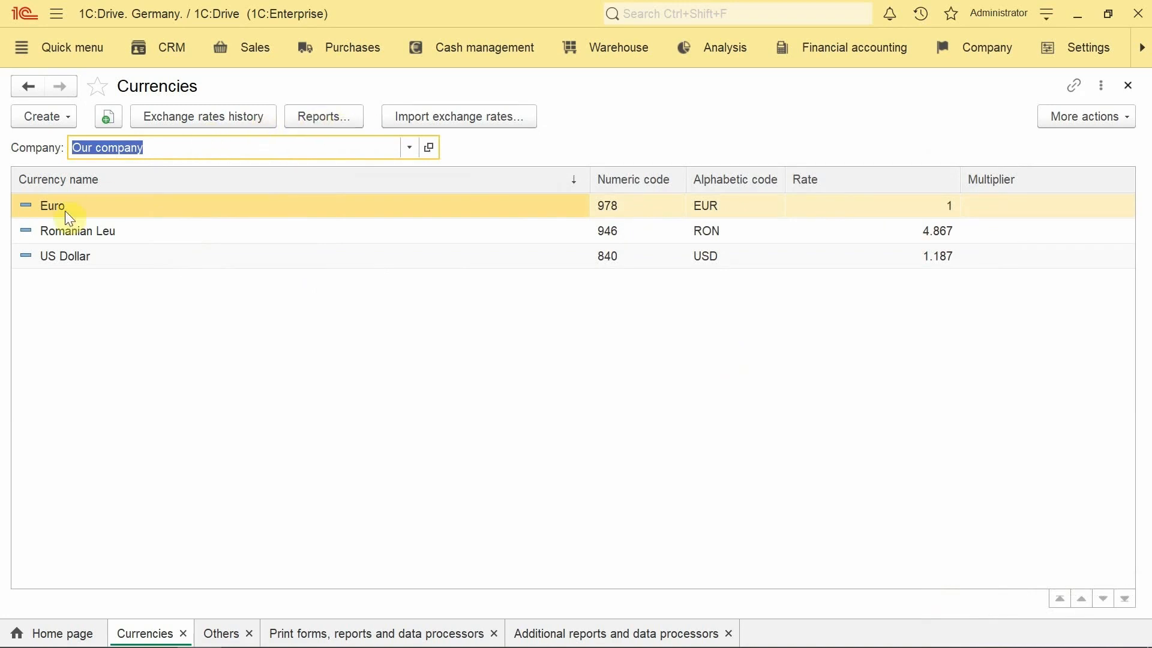
click(373, 47)
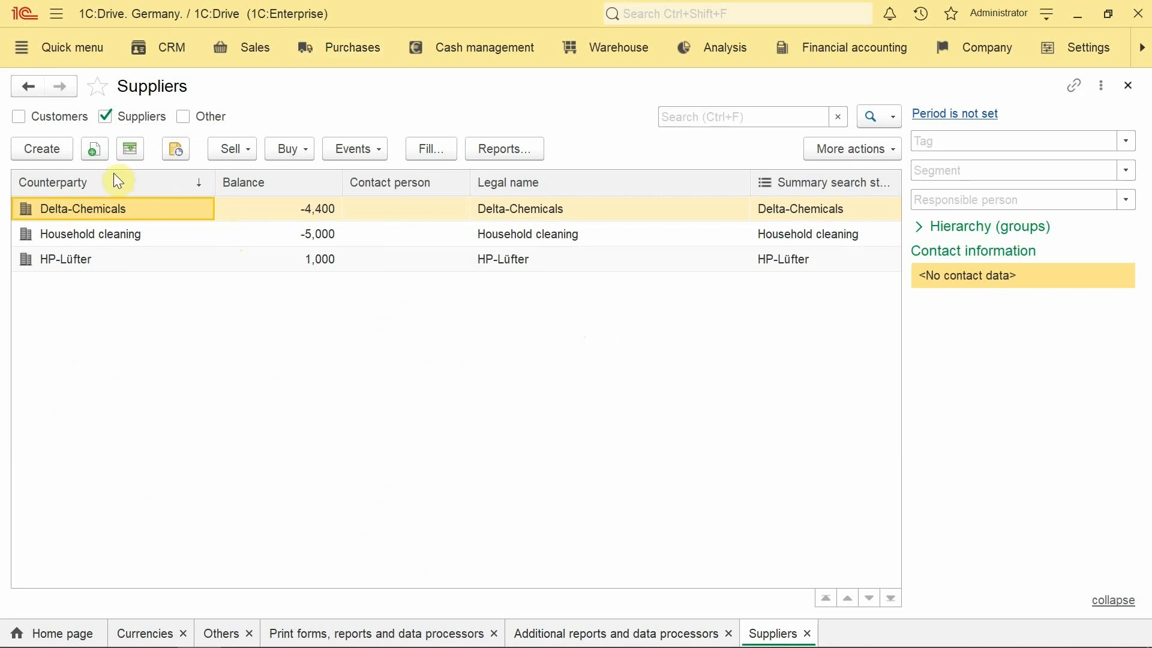
Create supplier 'Foreign supplier' with AR/AP details tracked by contract, and save it.
click(64, 149)
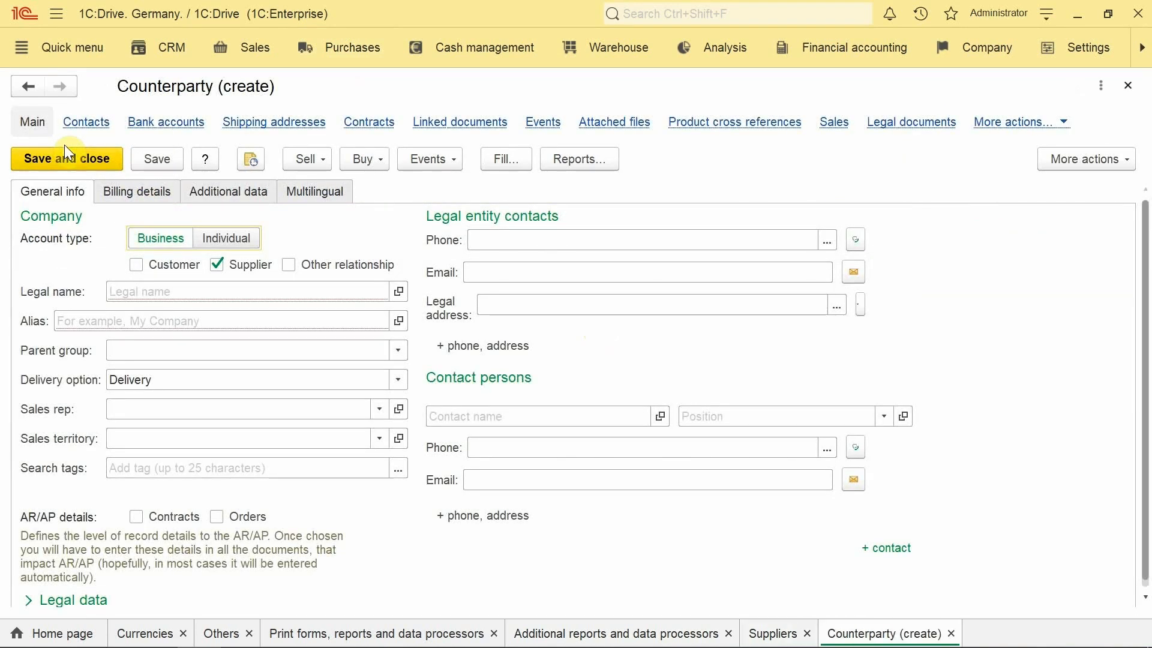
click(137, 295)
text(For)
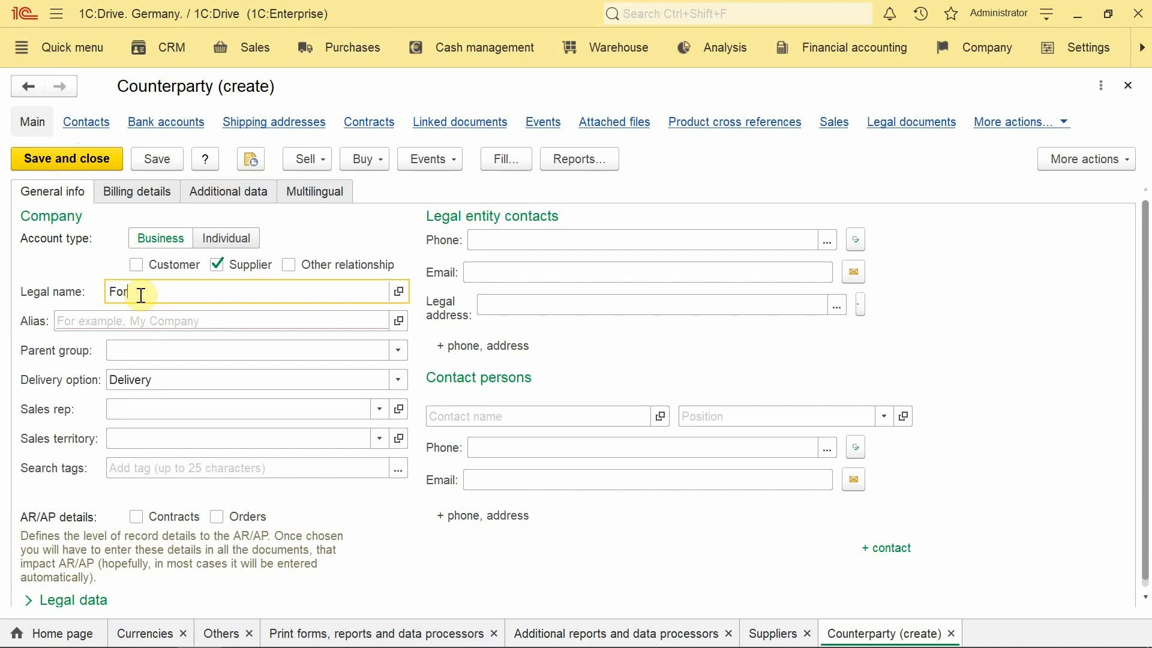
text(eign supplier)
click(159, 324)
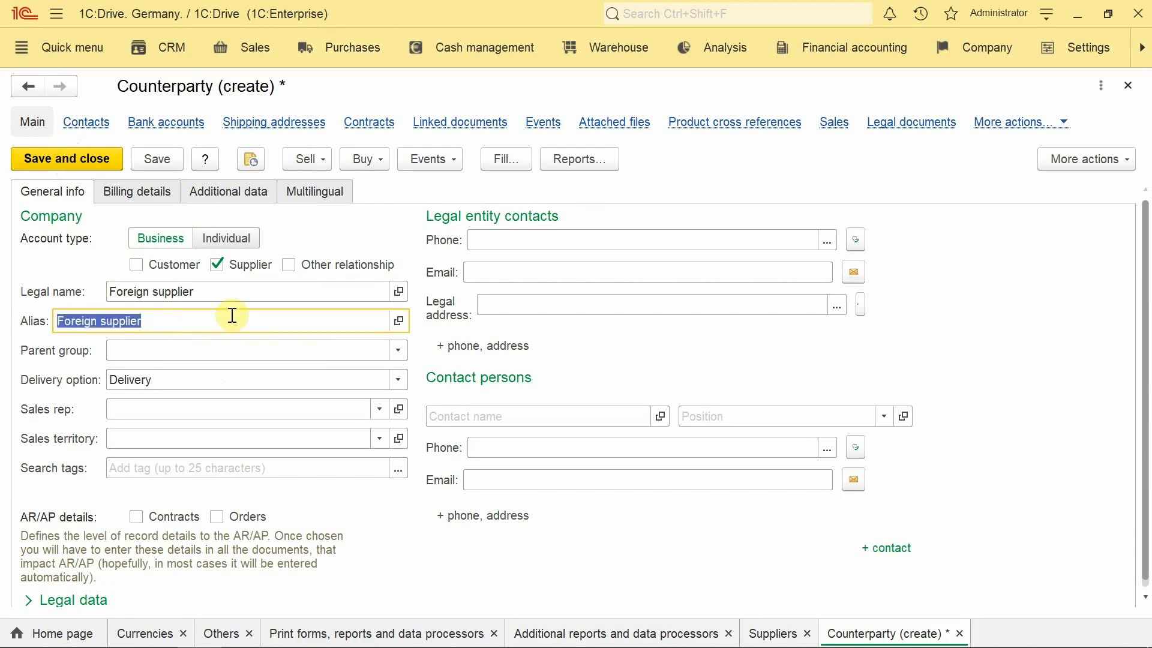
click(137, 515)
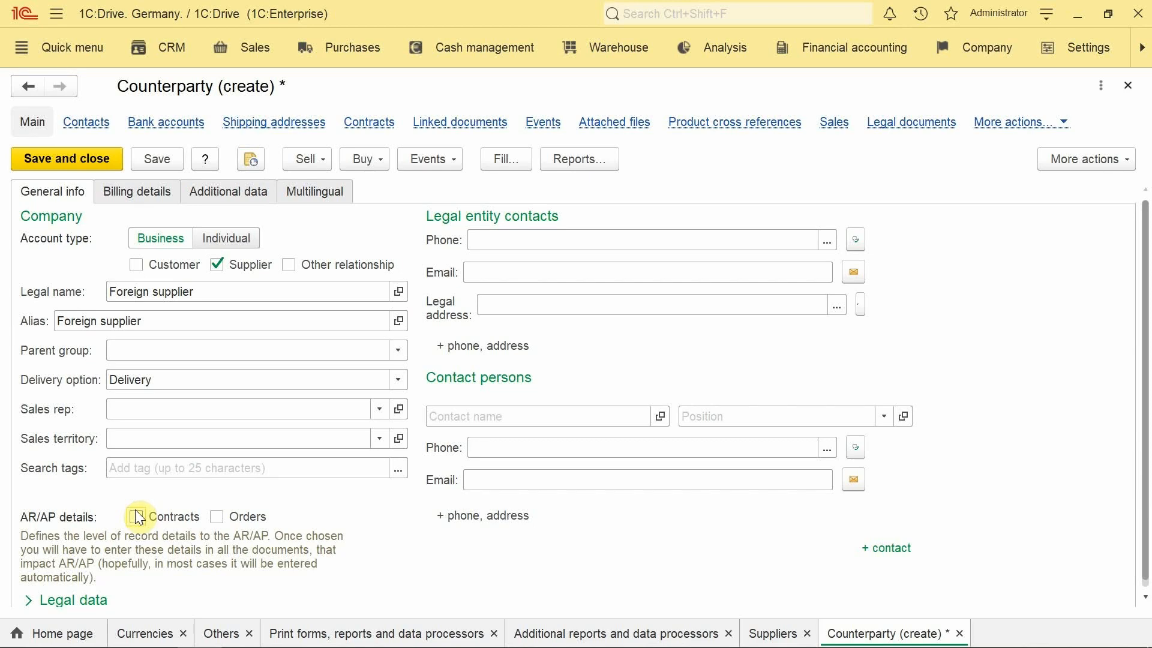
click(136, 517)
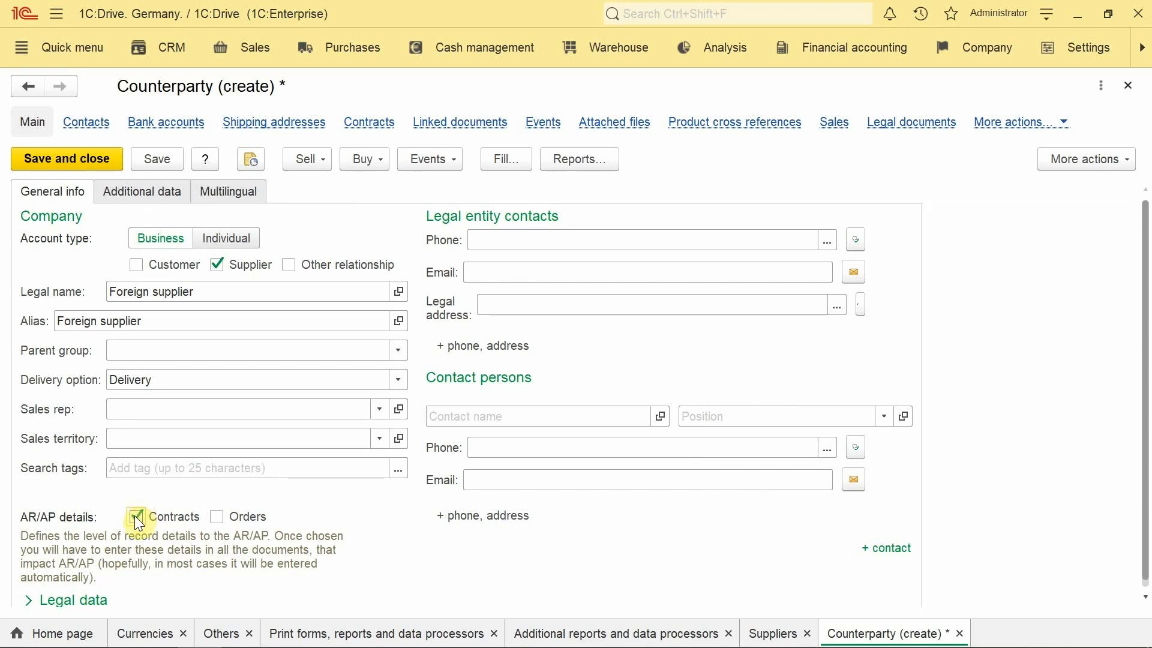
click(143, 159)
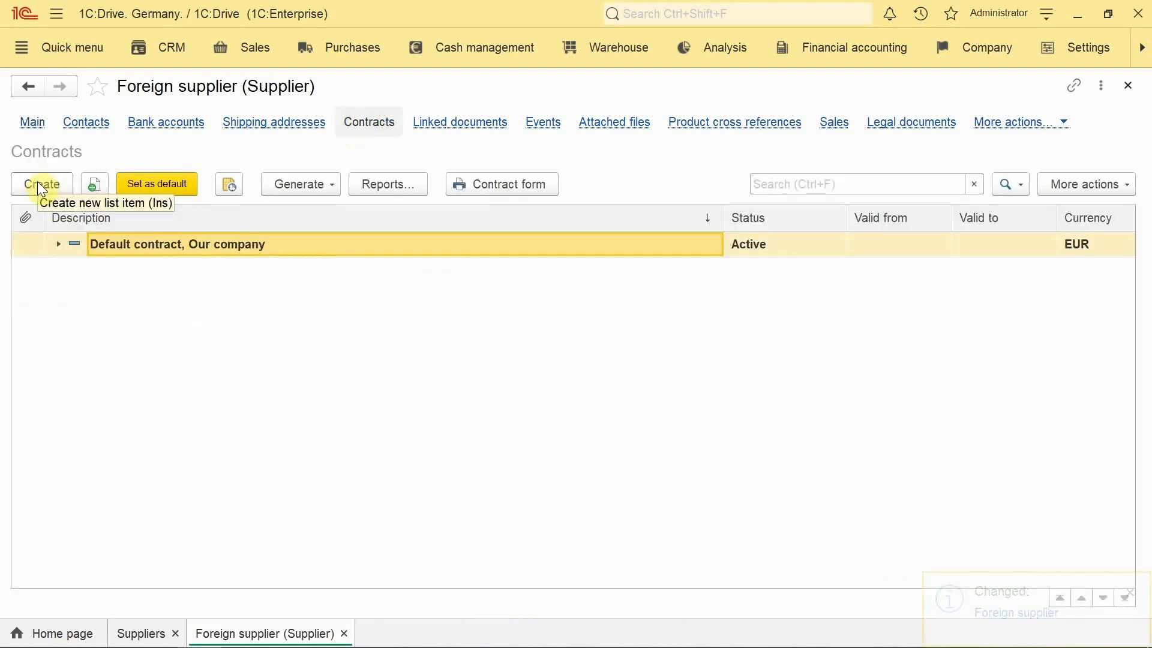
Save a RON contract numbered 'new contract' for Foreign supplier, then open Purchases > Supplier invoices.
click(37, 181)
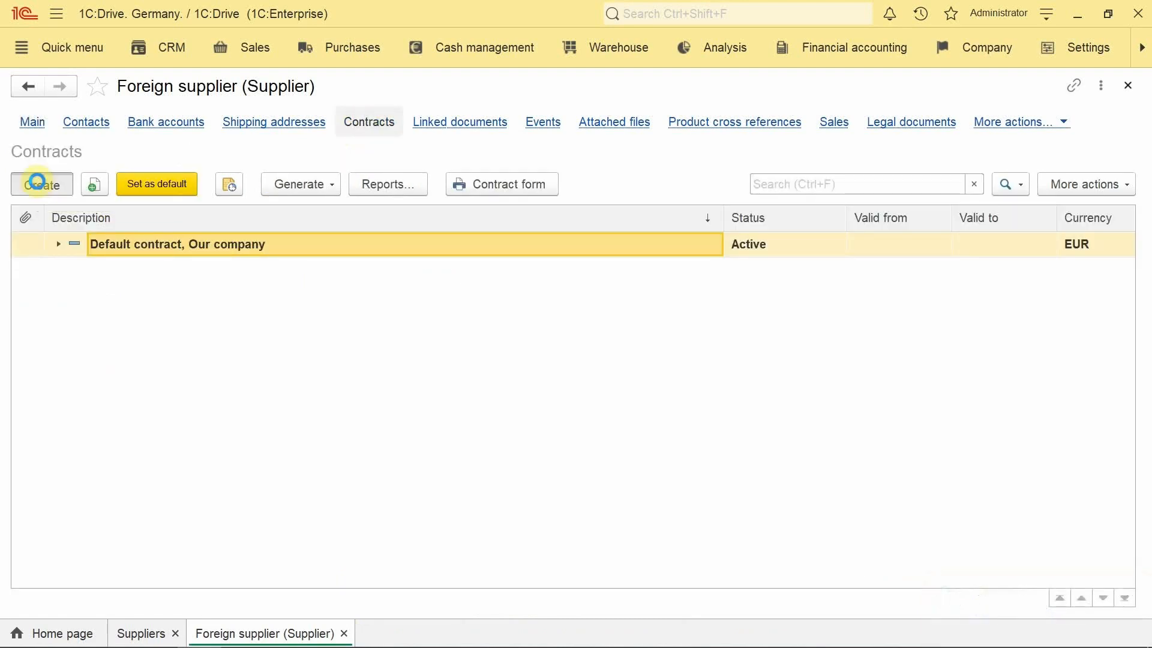
text(new contract)
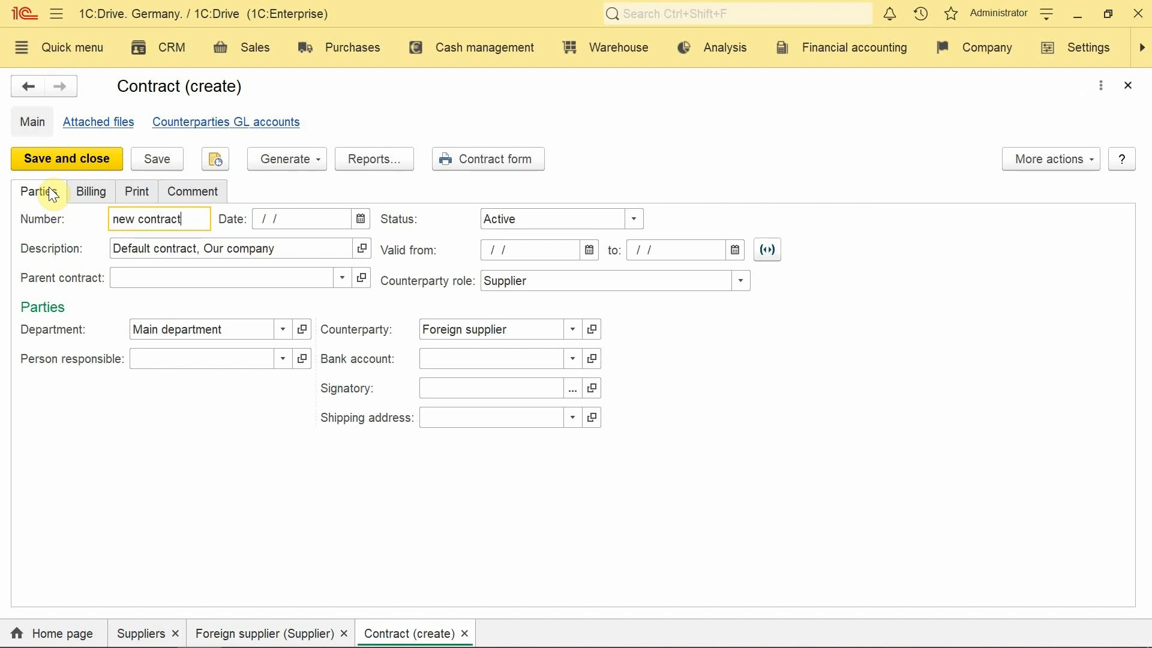
click(91, 191)
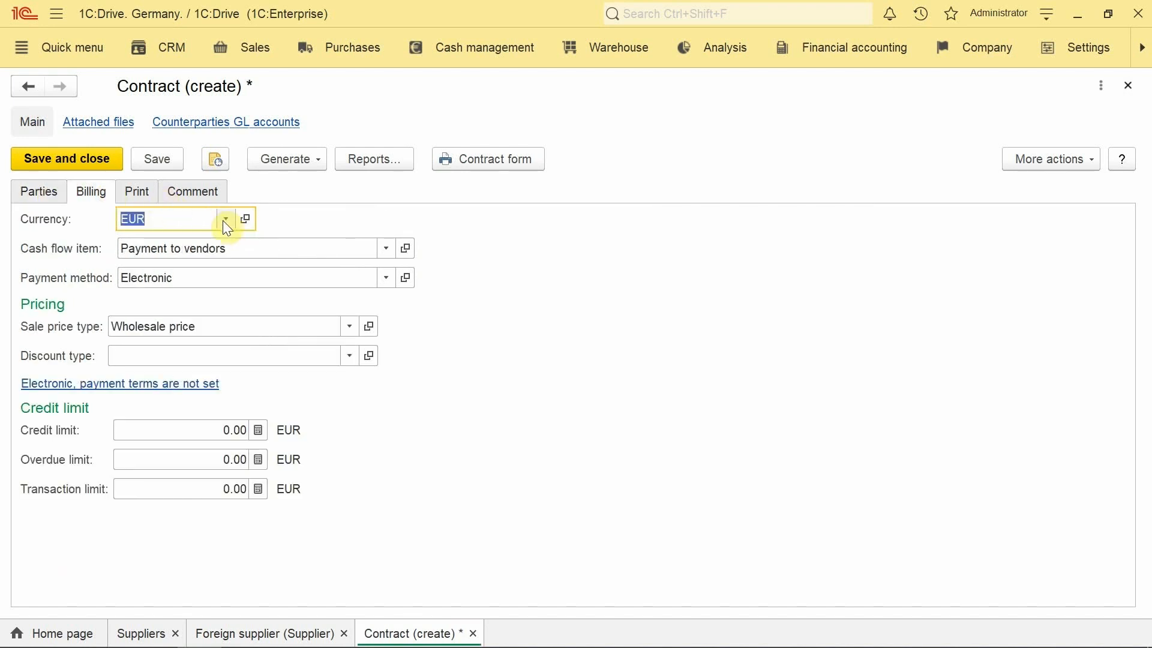
click(225, 220)
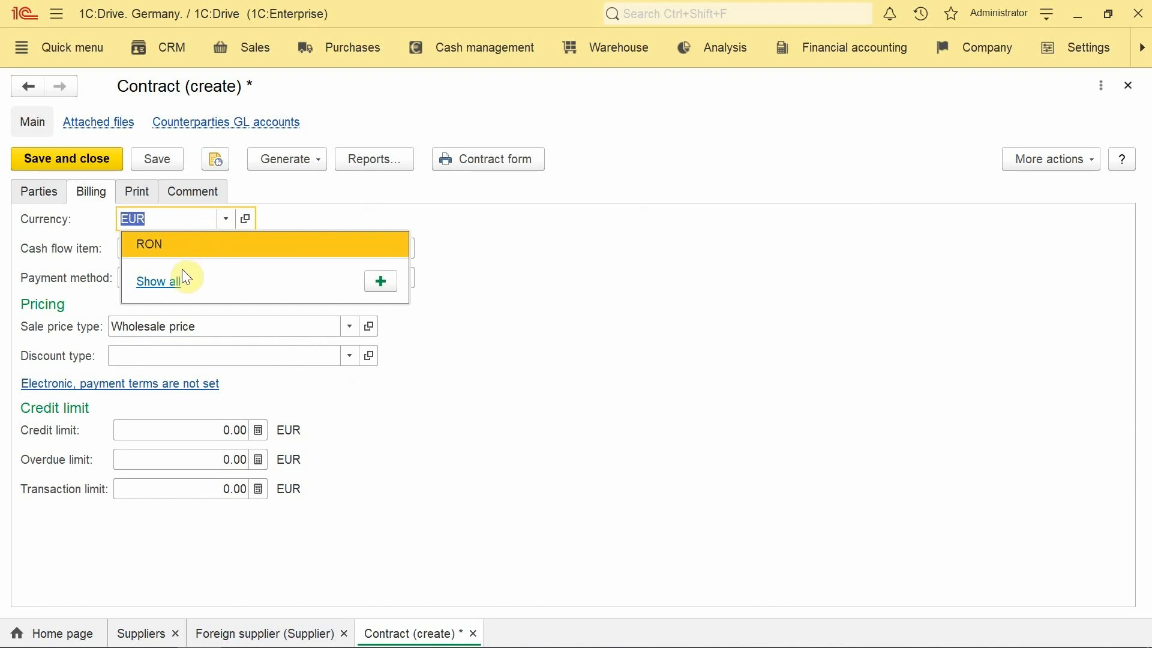
click(168, 282)
double_click(273, 207)
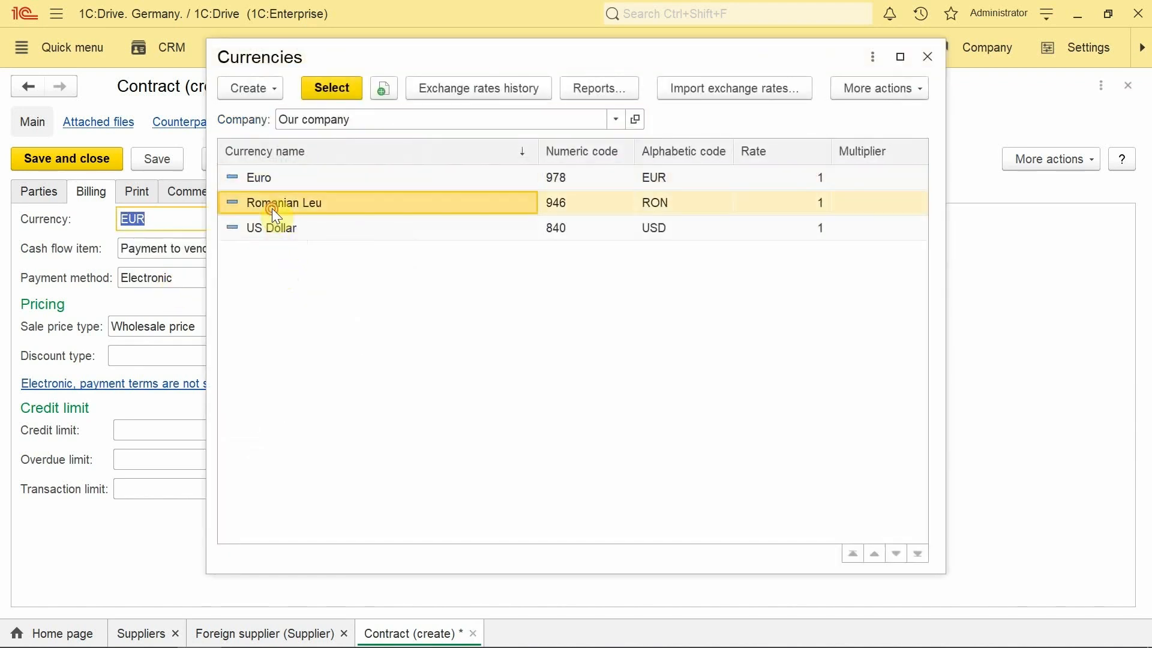
click(75, 157)
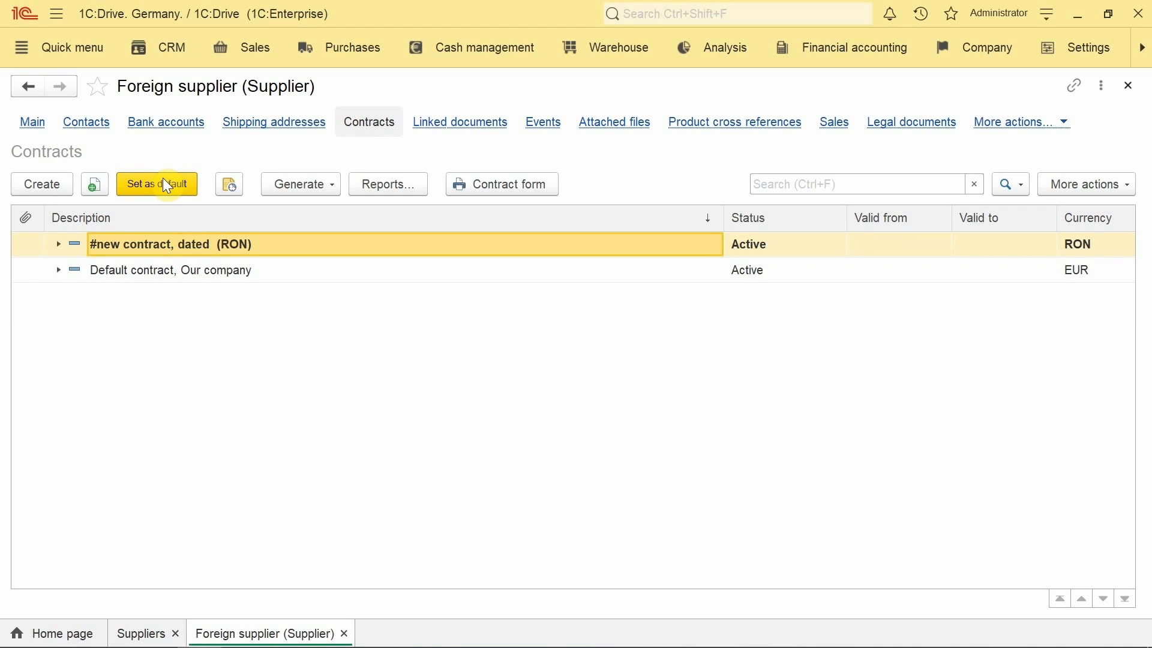
click(348, 57)
click(89, 297)
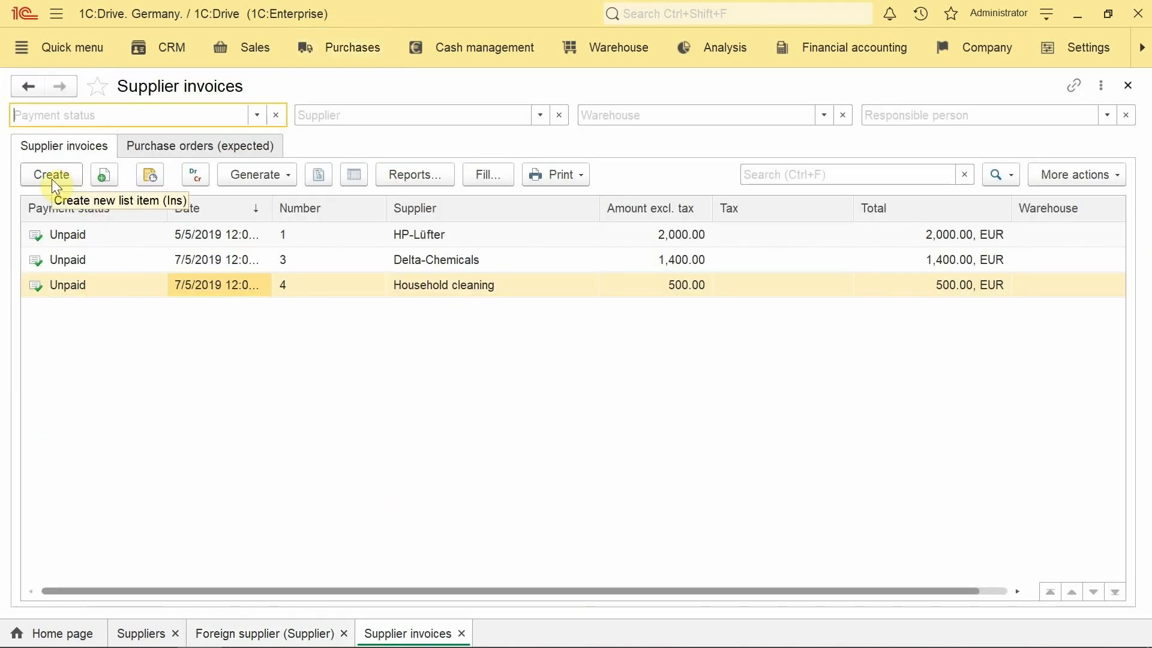
Create a new supplier invoice with Foreign supplier picked via 'For' autocomplete.
click(52, 175)
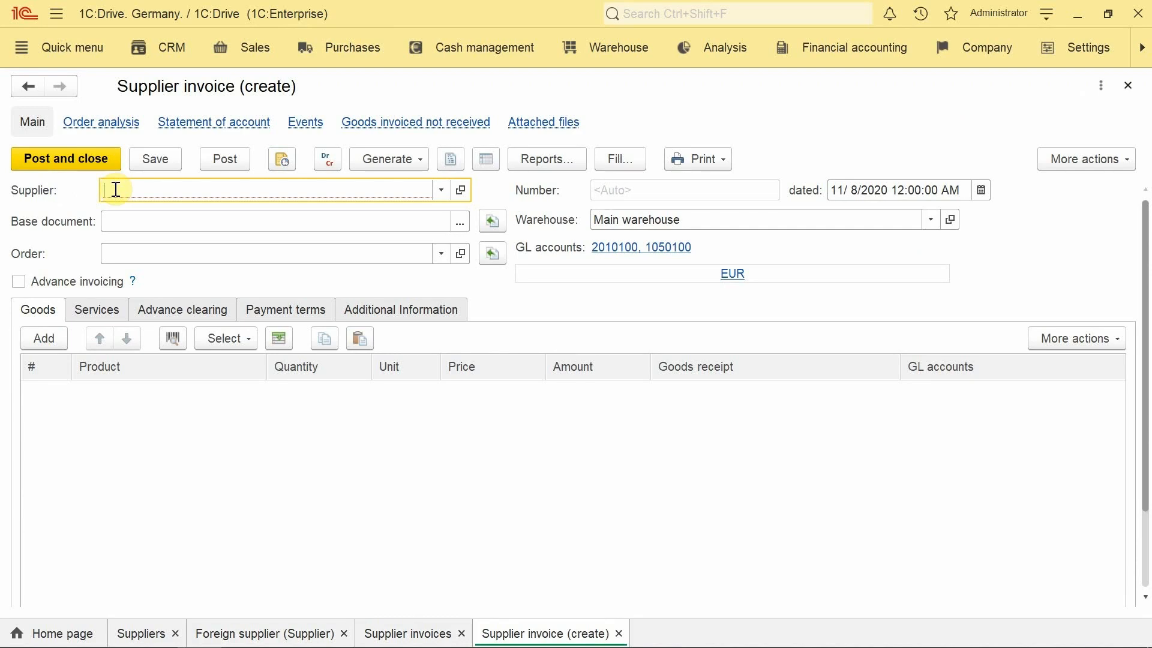
text(For)
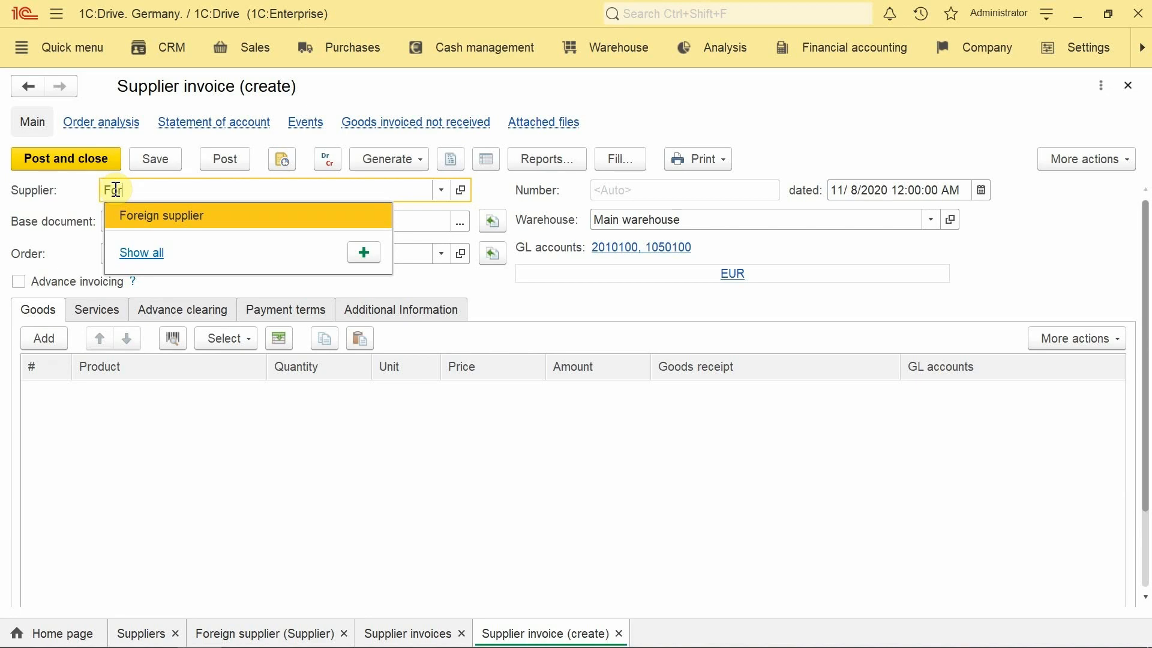
click(134, 217)
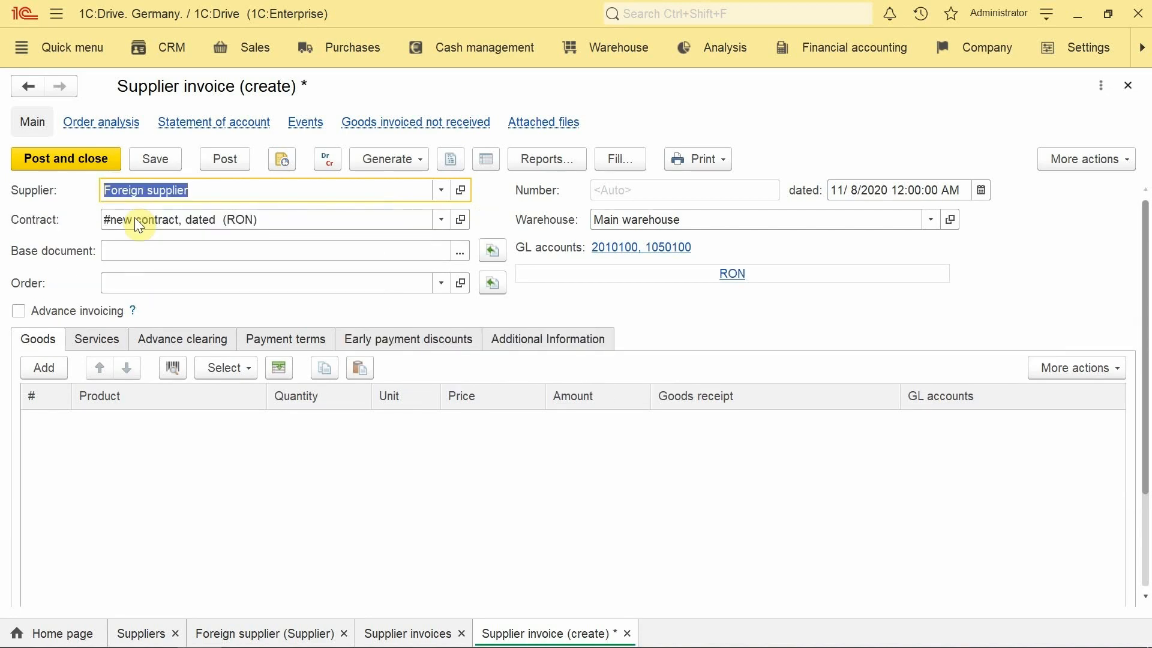
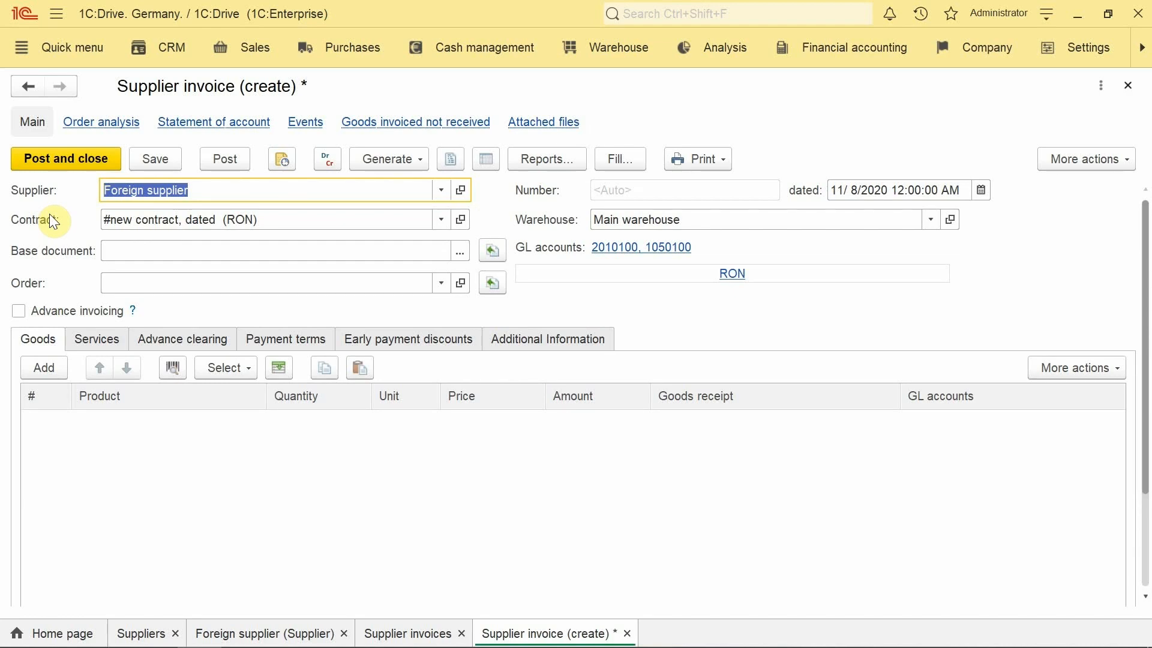
Add a Goods line of 100 pcs Product from abroad at 4,600 and post the invoice.
click(33, 364)
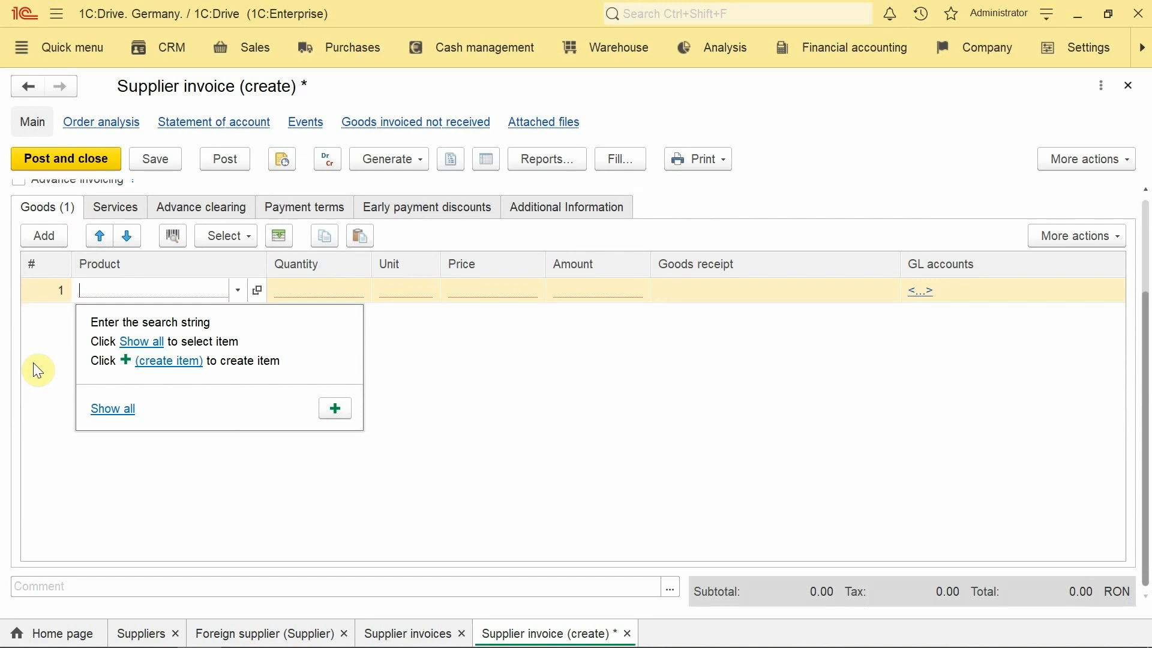
text(p111)
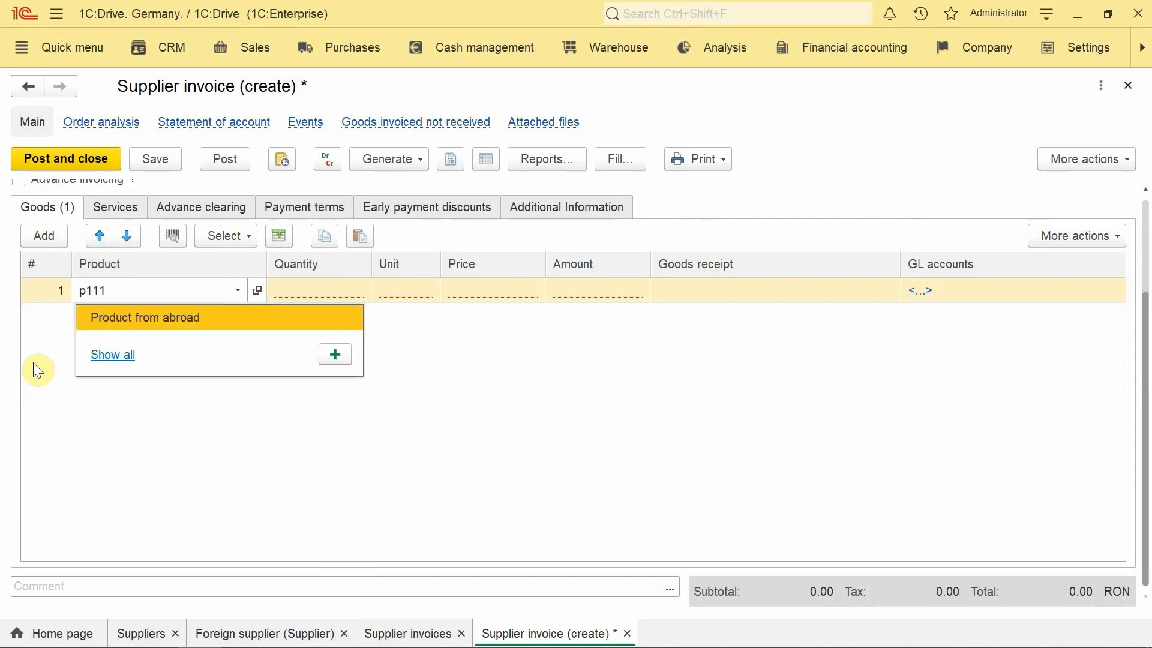
key(Return)
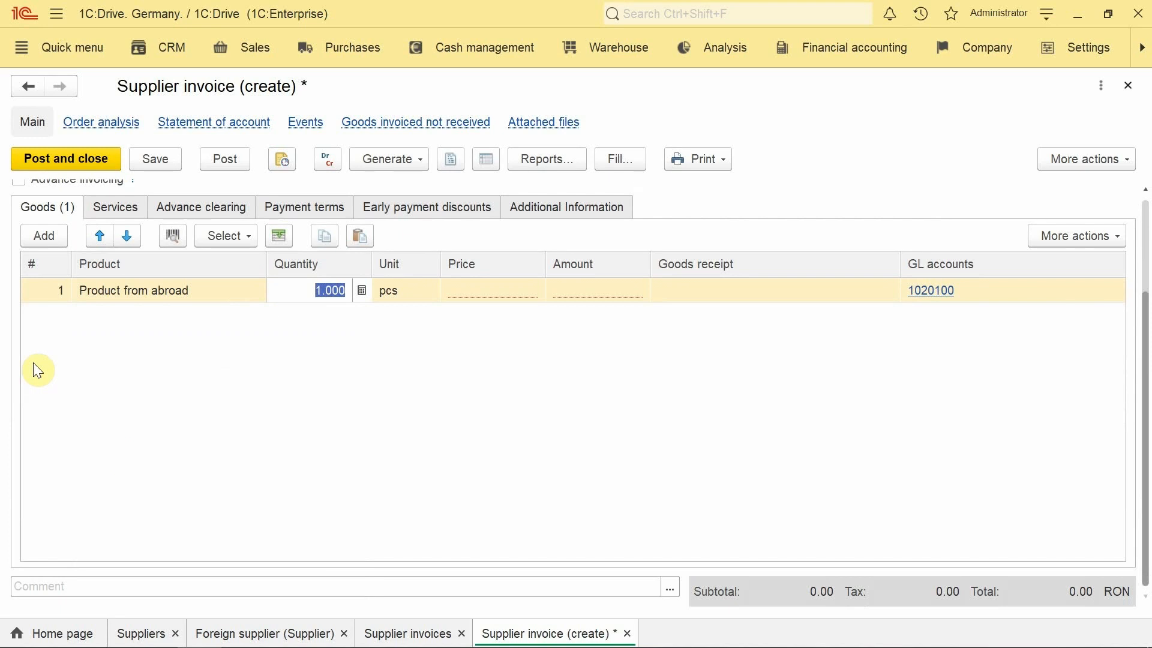
text(100)
key(Return)
key(Return)
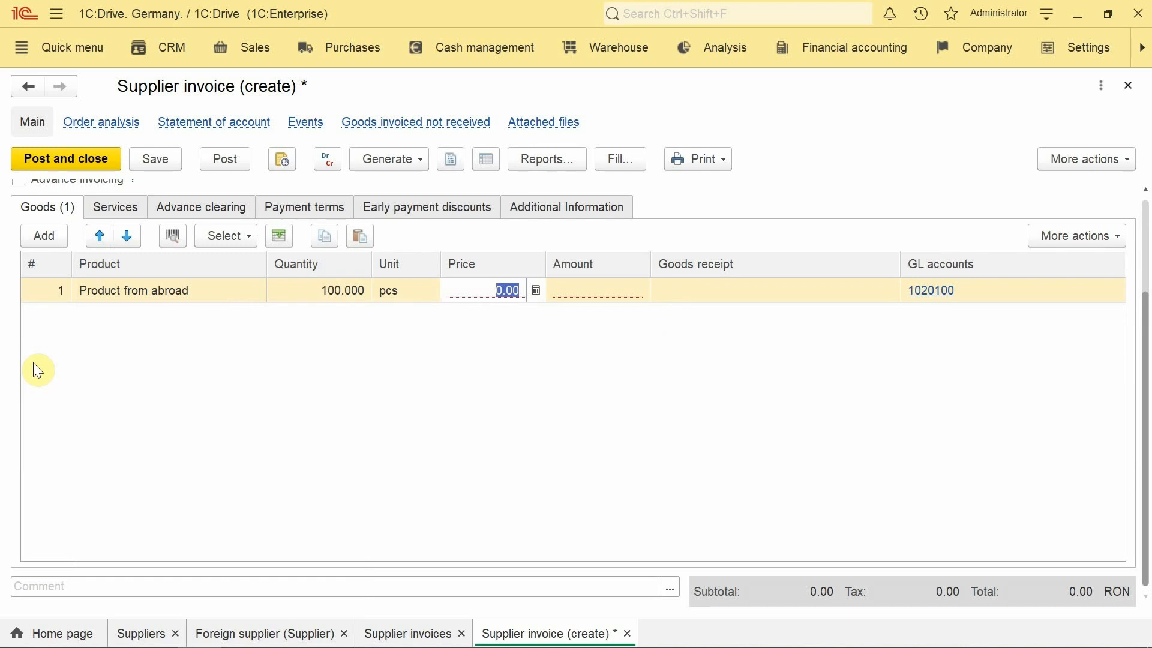
text(4,600)
key(Return)
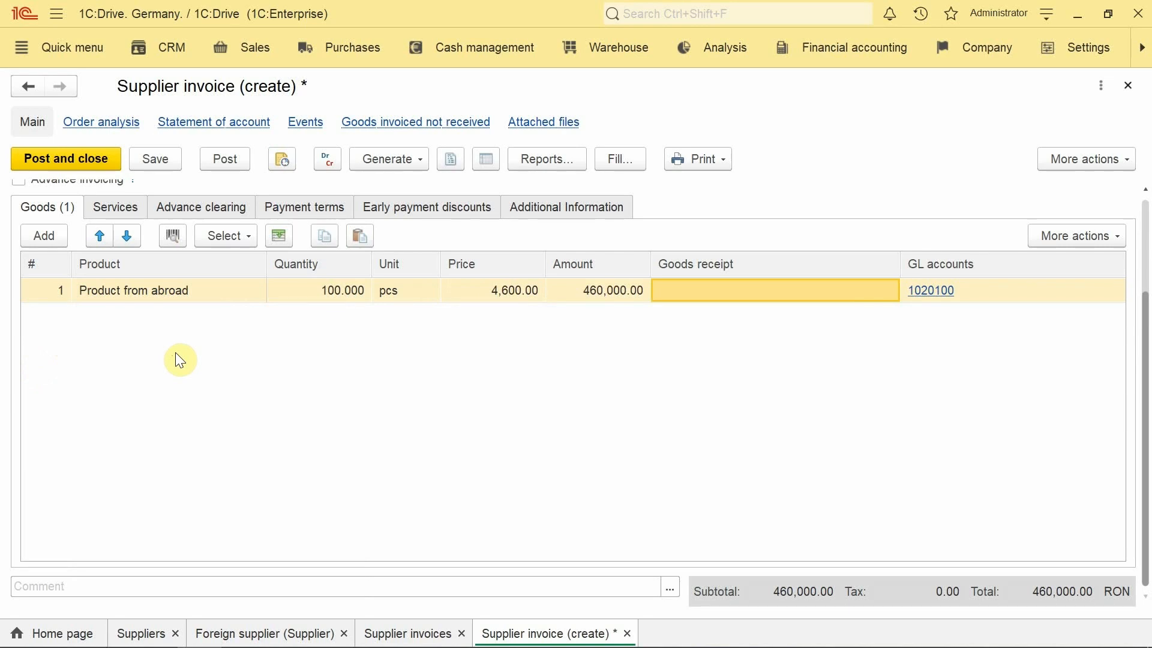
scroll(180, 360, up, 3)
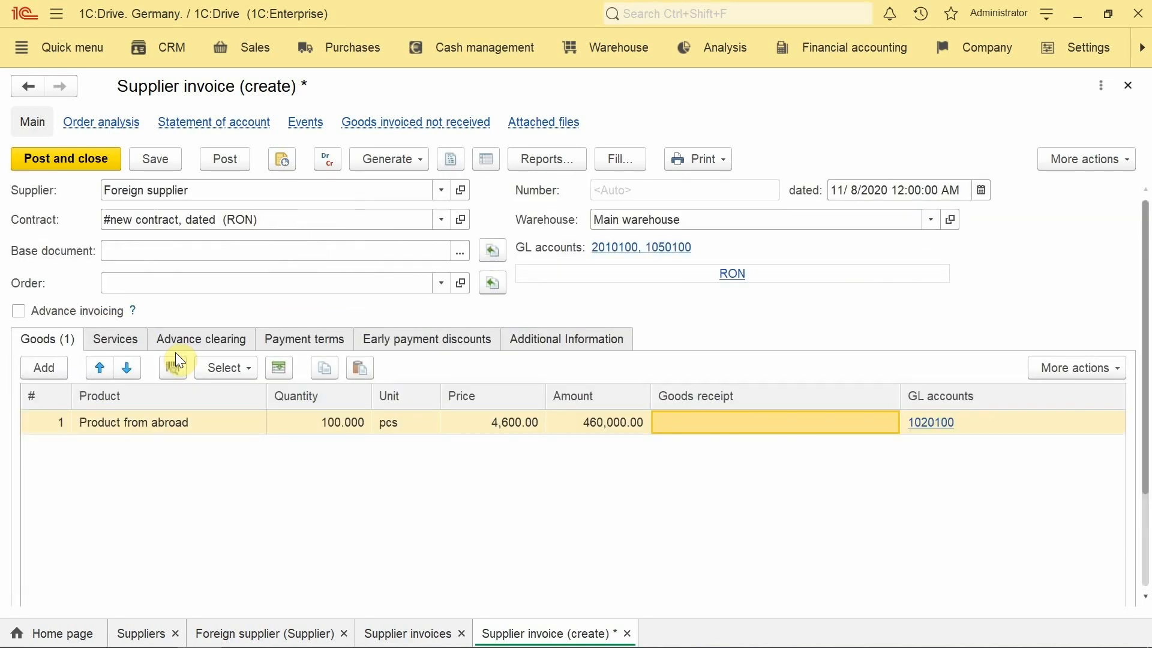
click(222, 161)
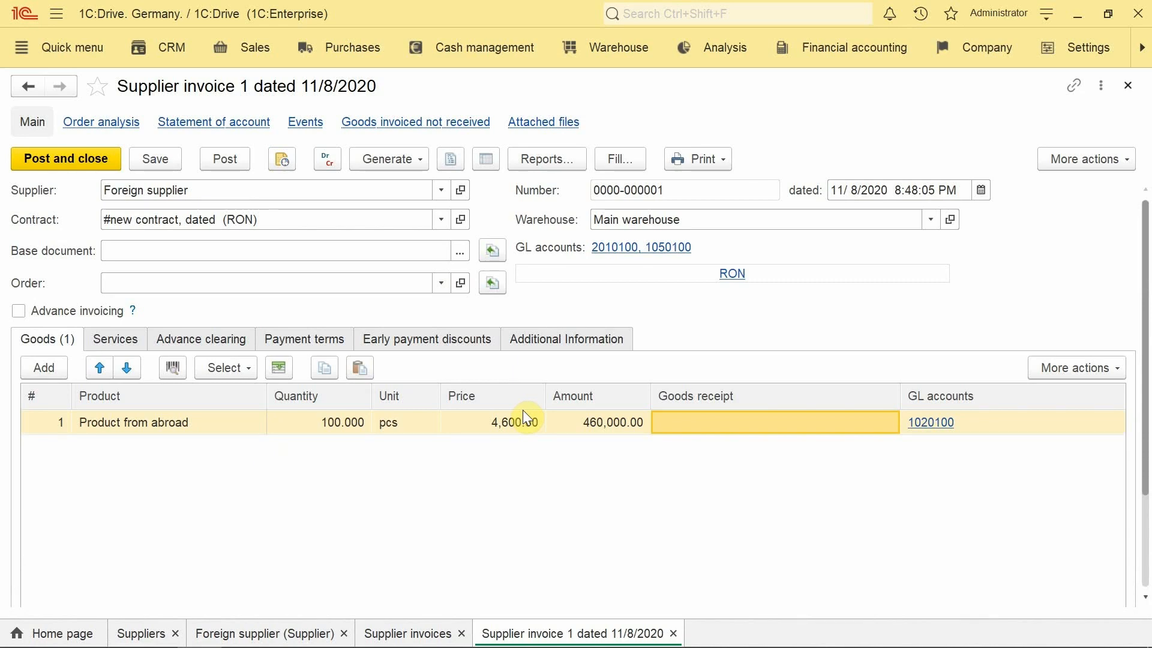
Tick Register supplier prices in Settings > Purchases / Warehouse, then return to the supplier invoice.
click(1098, 49)
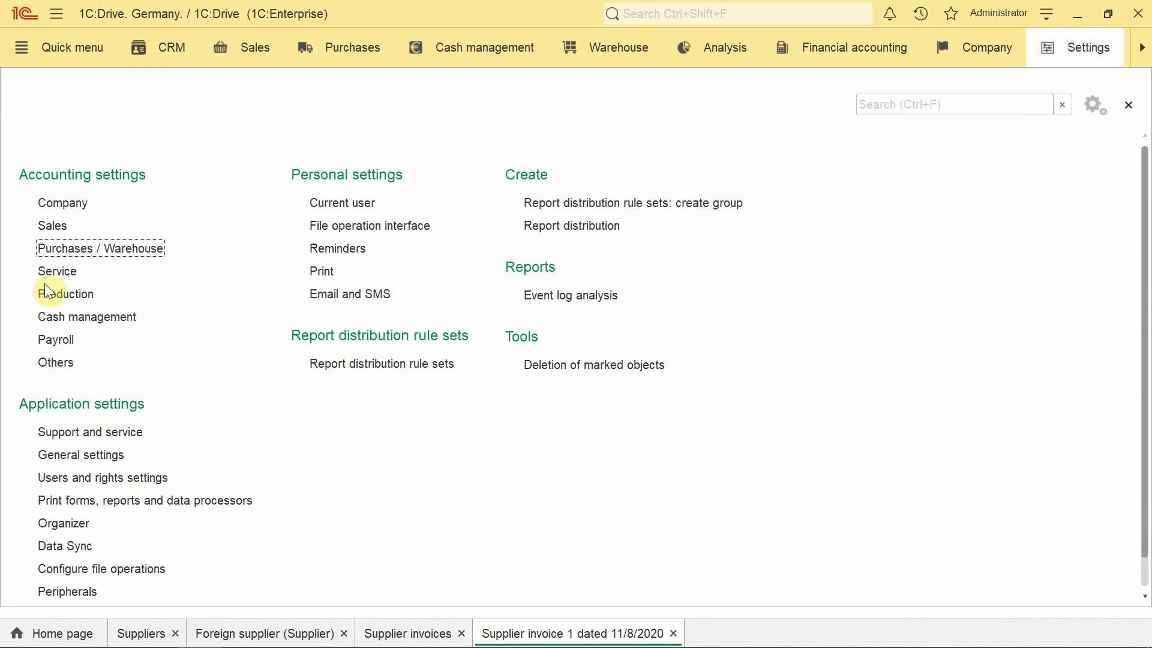
click(99, 249)
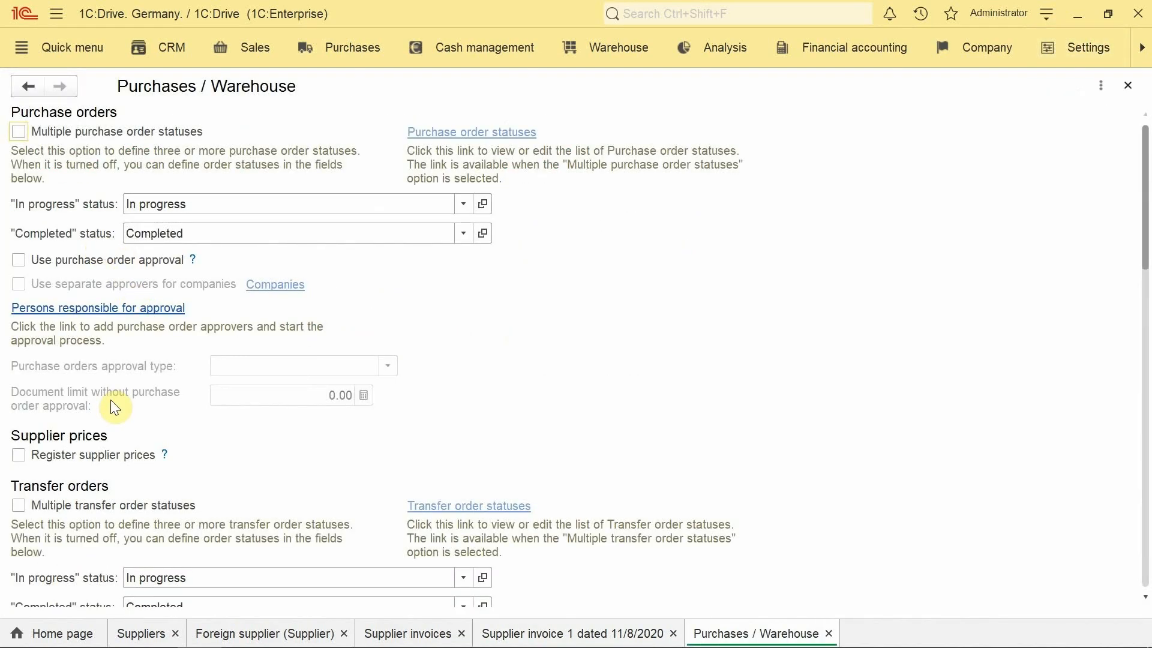
click(63, 452)
click(537, 635)
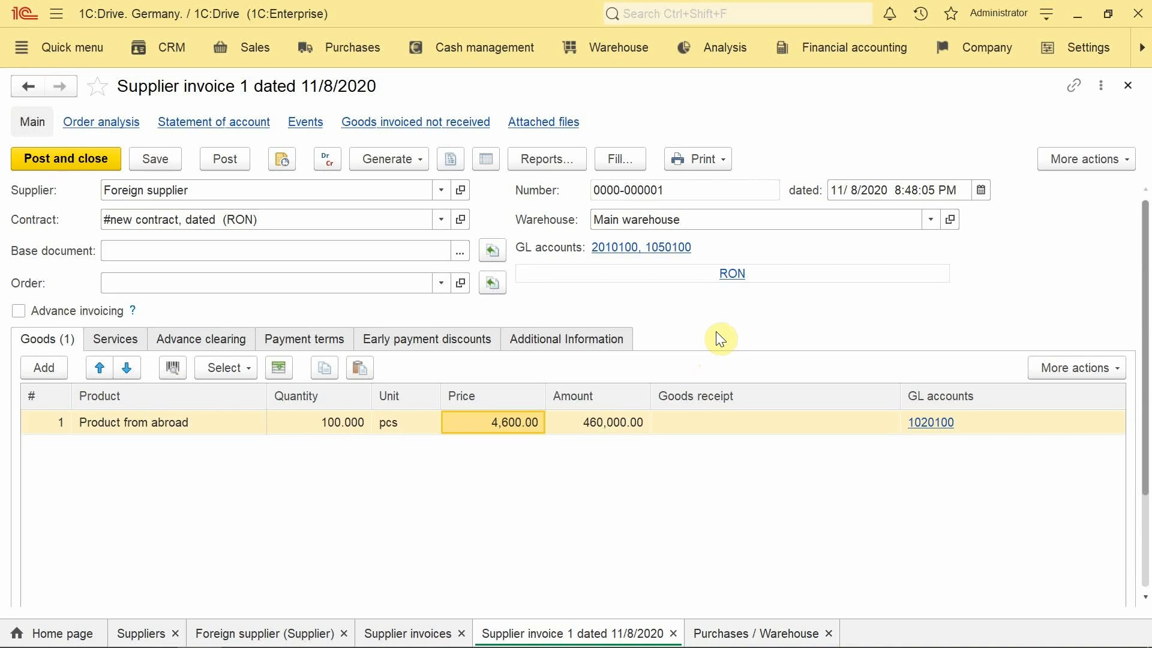
Create supplier price type Wholesale RON (RON, Foreign supplier) and apply it with supplier-price registration.
click(734, 277)
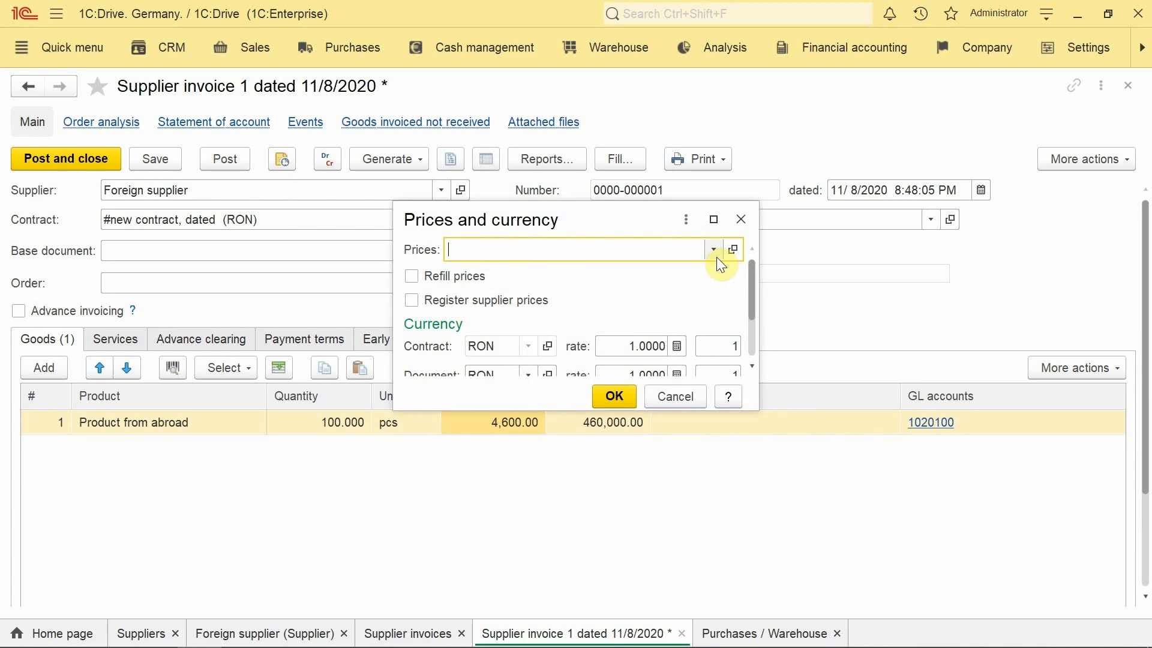
click(716, 256)
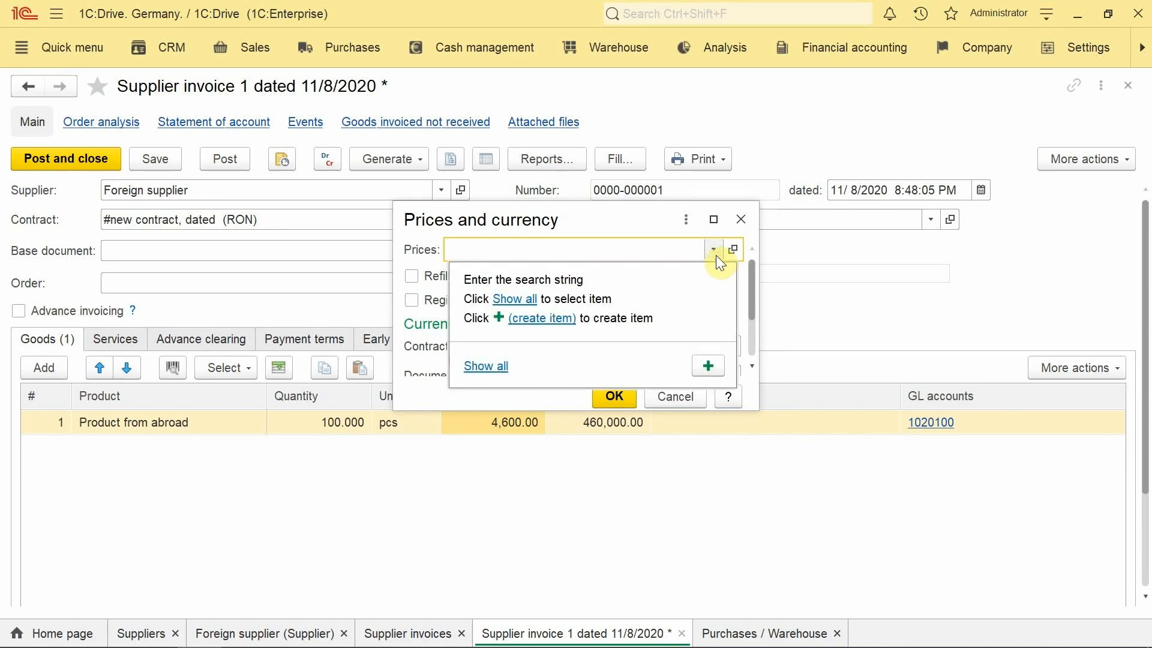
click(551, 322)
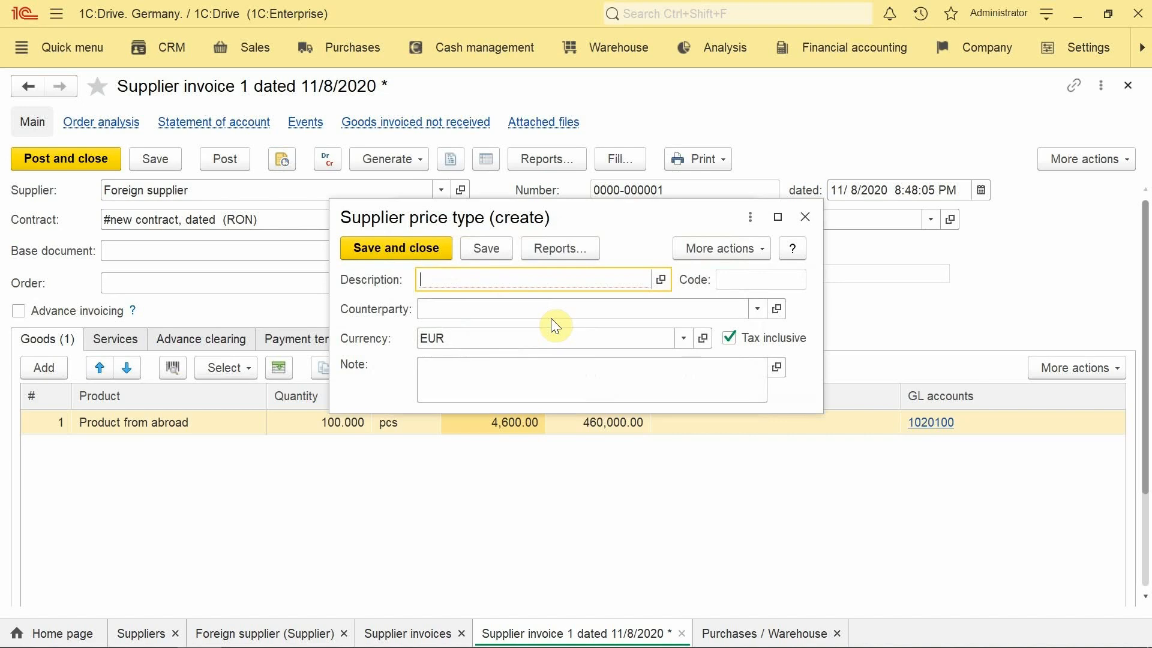
text(Wholesale RON)
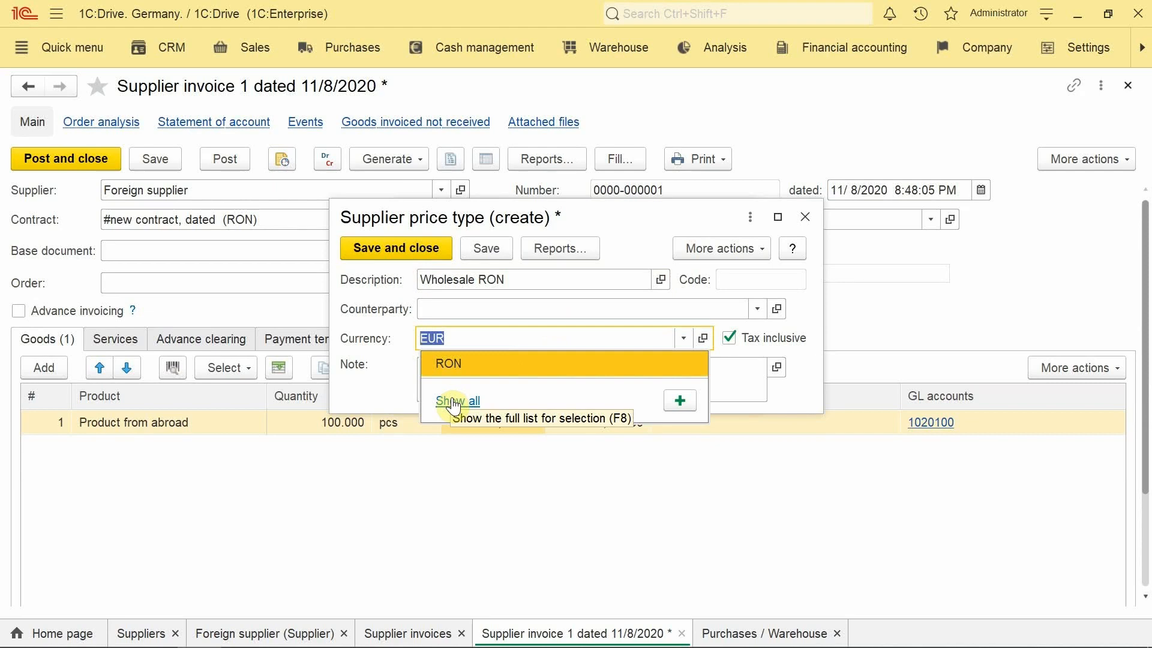
click(456, 401)
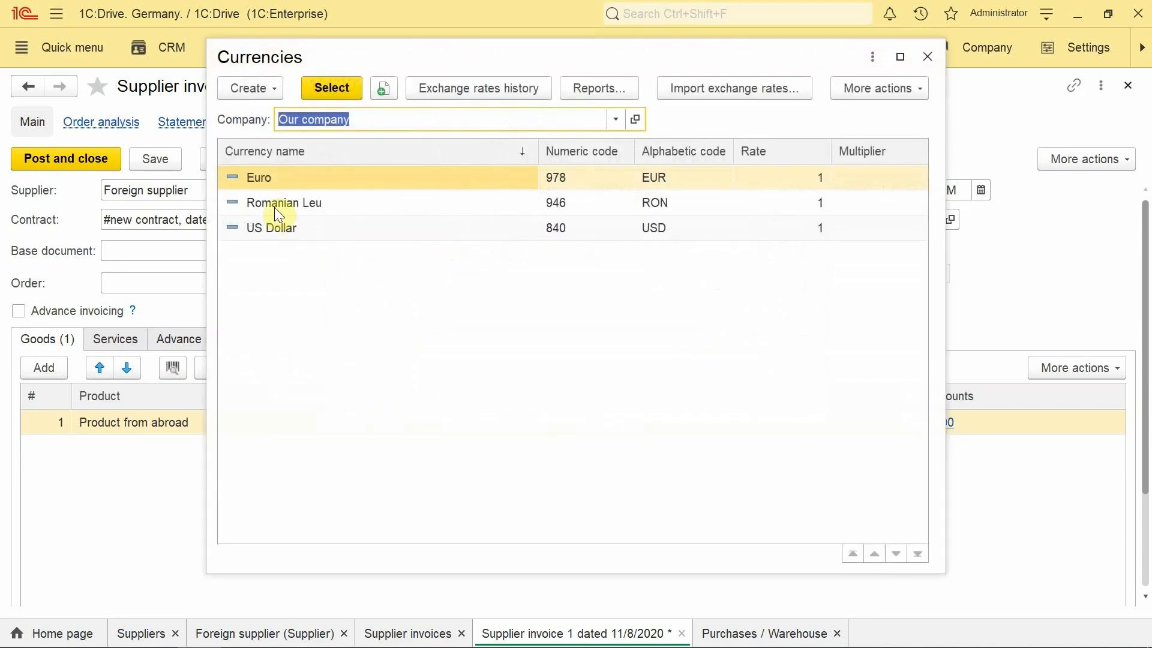
double_click(274, 207)
click(677, 310)
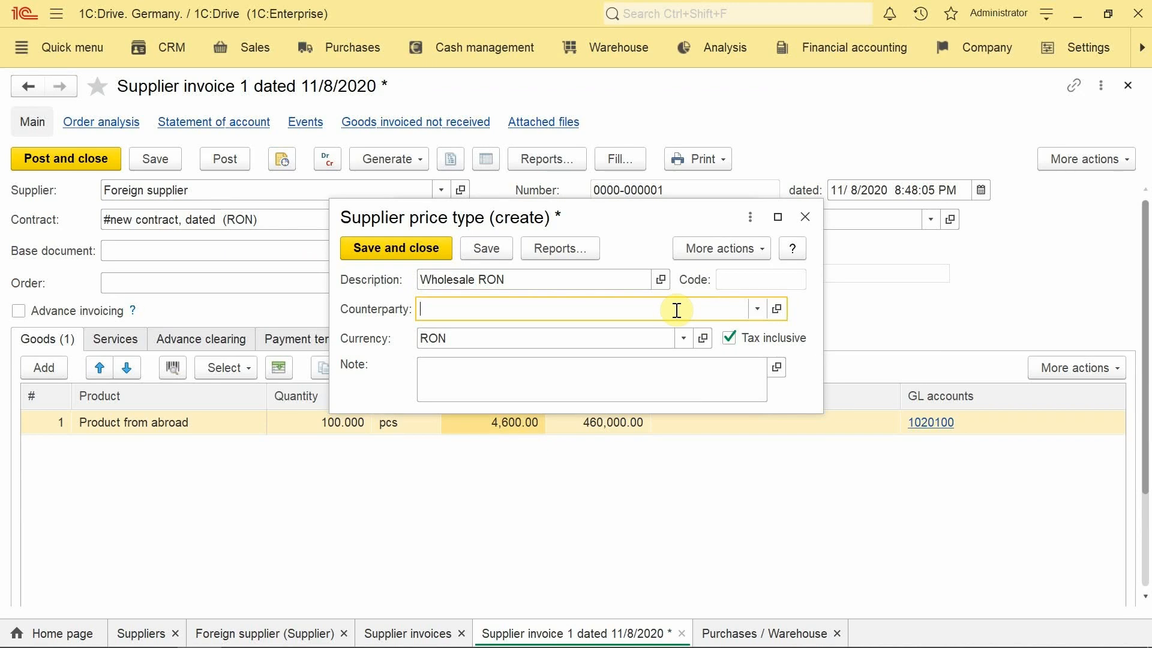
text(For)
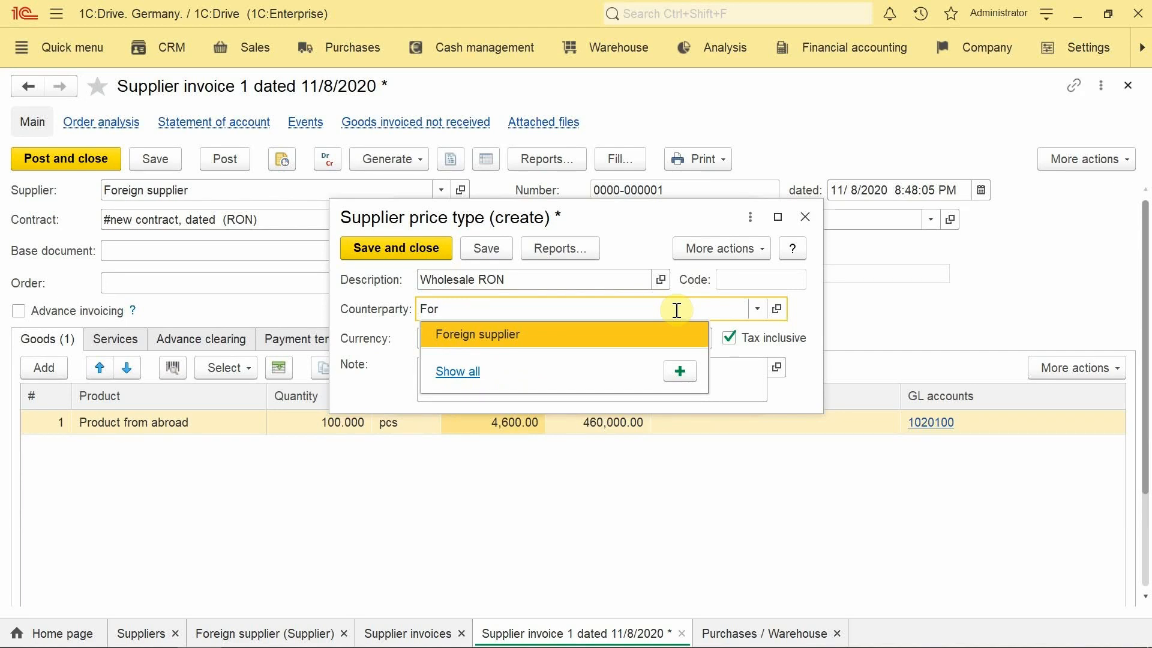
click(618, 333)
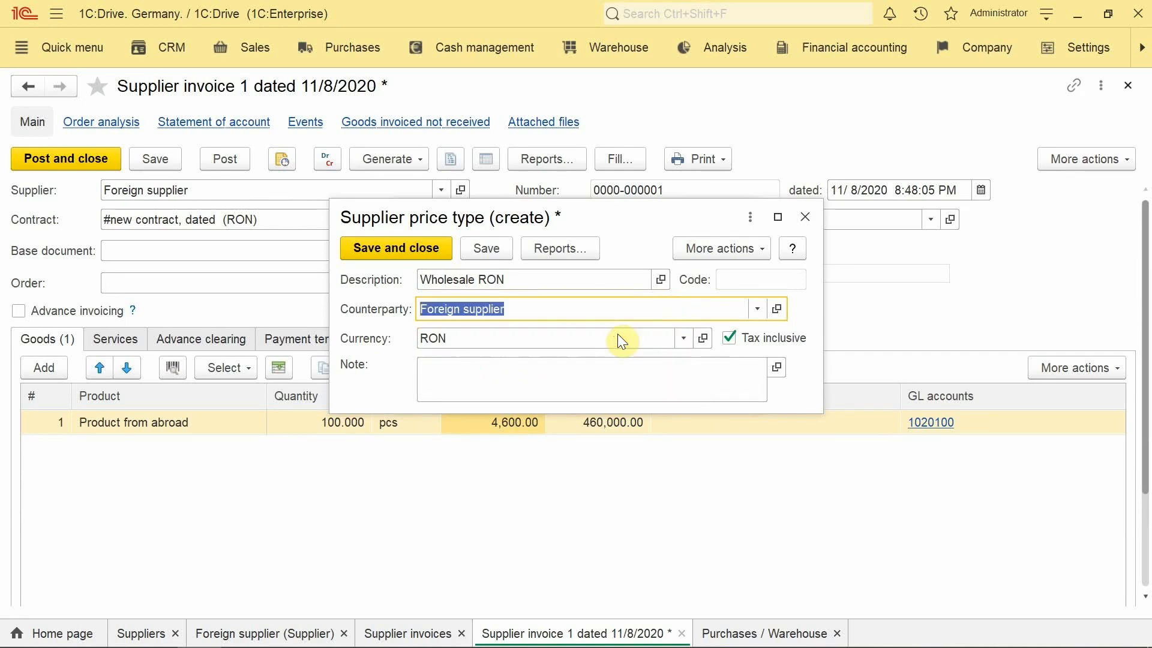
click(408, 249)
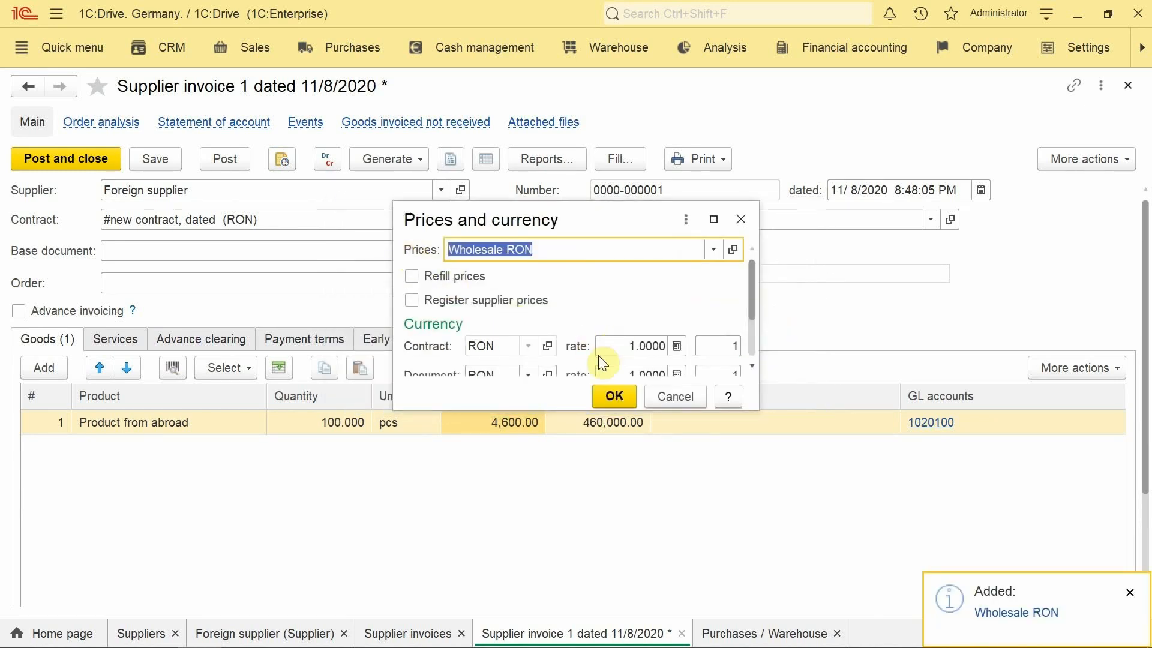
click(473, 302)
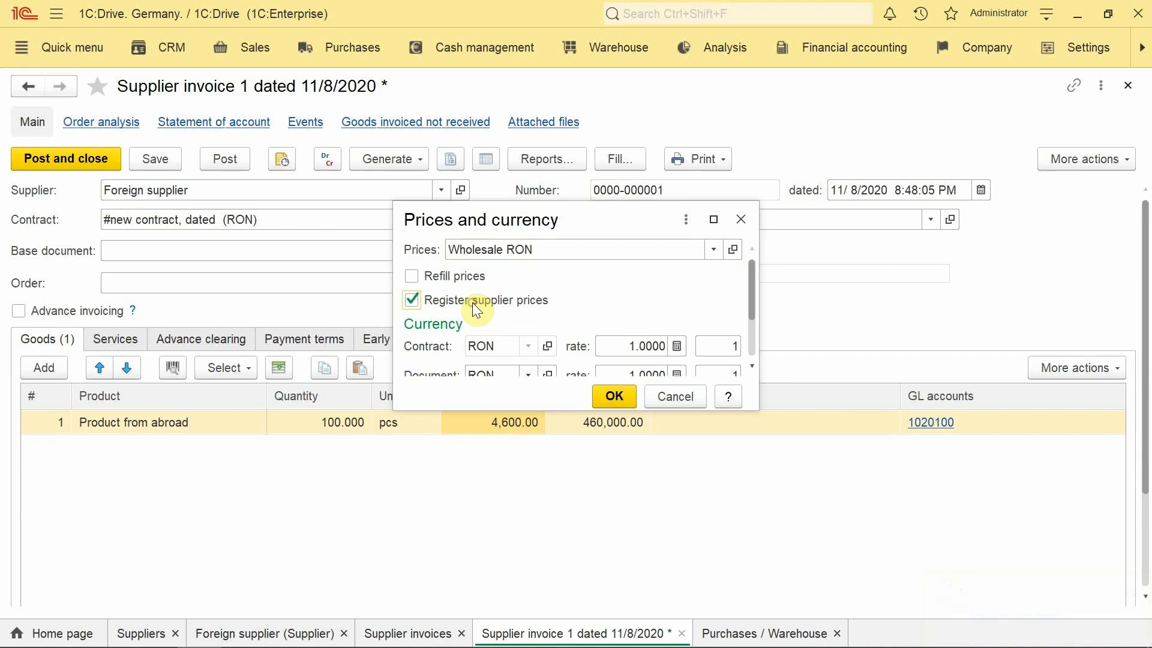
click(607, 403)
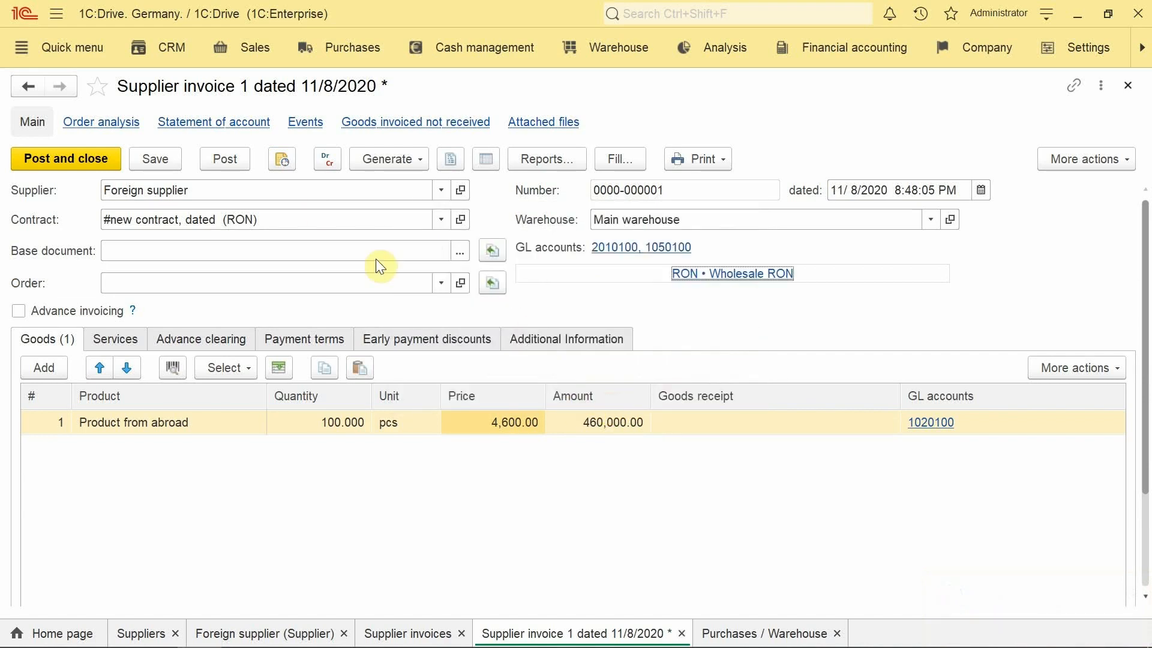
Repost the supplier invoice with its Wholesale RON prices.
click(229, 163)
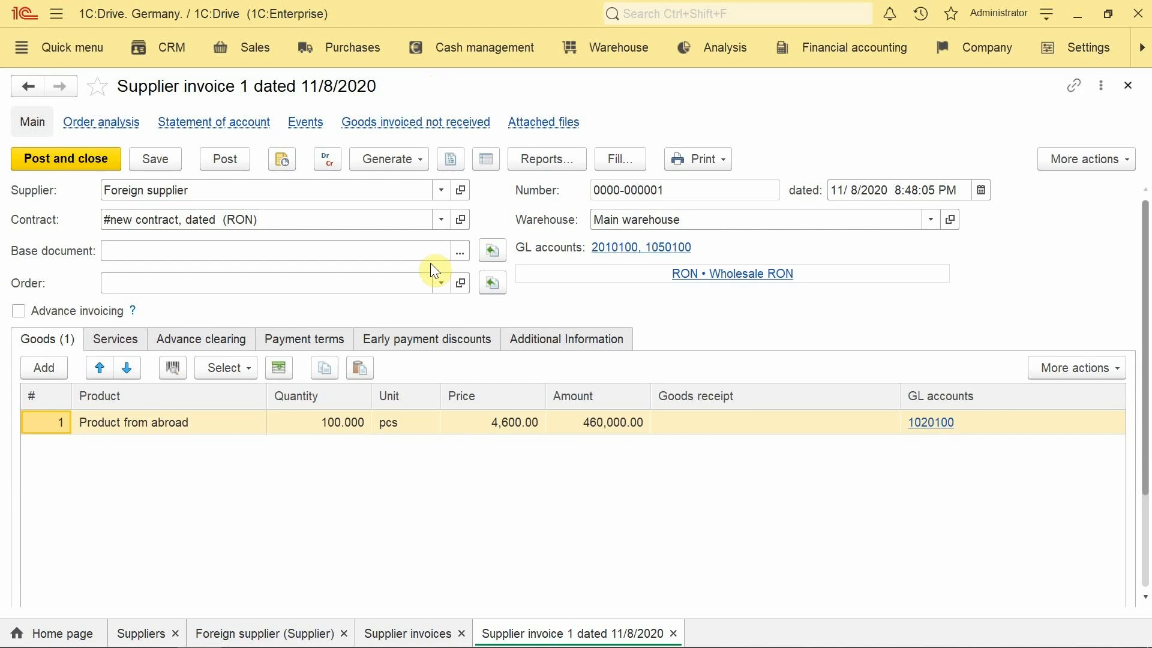
Open the Product from abroad card and start a new pricing document for it.
double_click(258, 418)
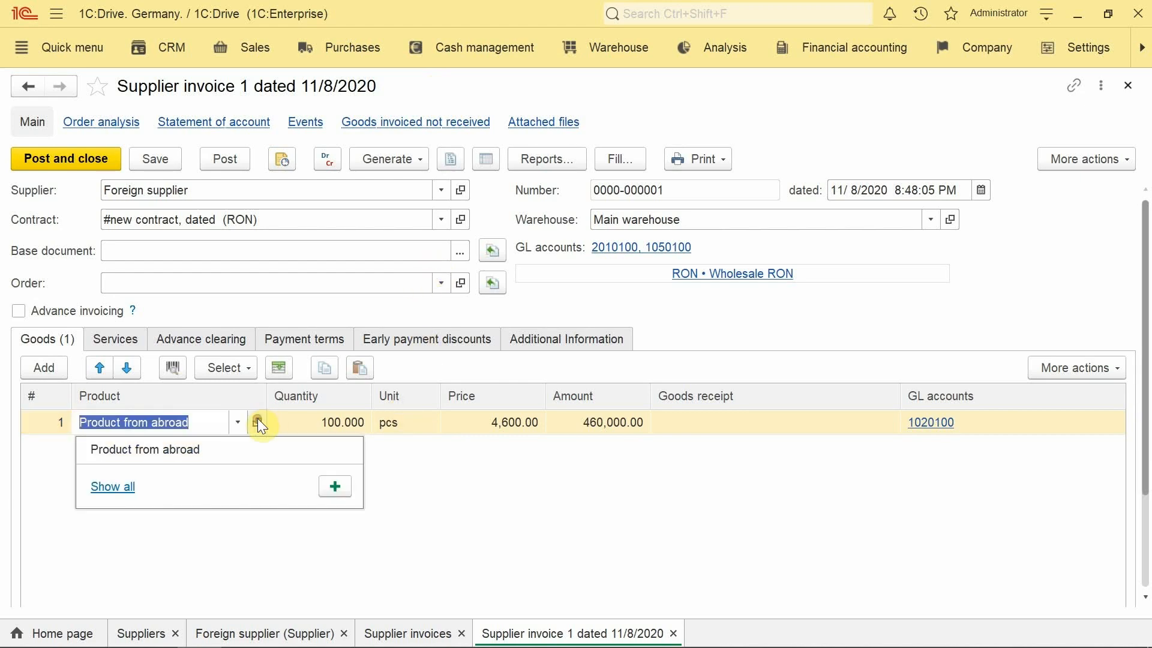
click(257, 422)
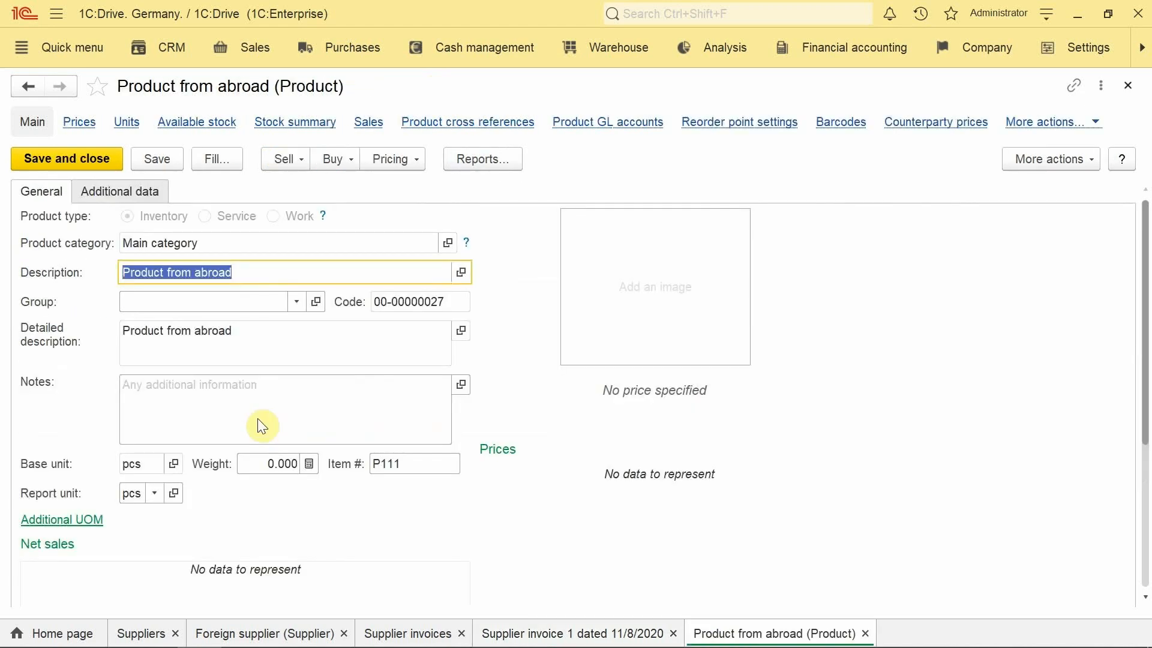
click(408, 166)
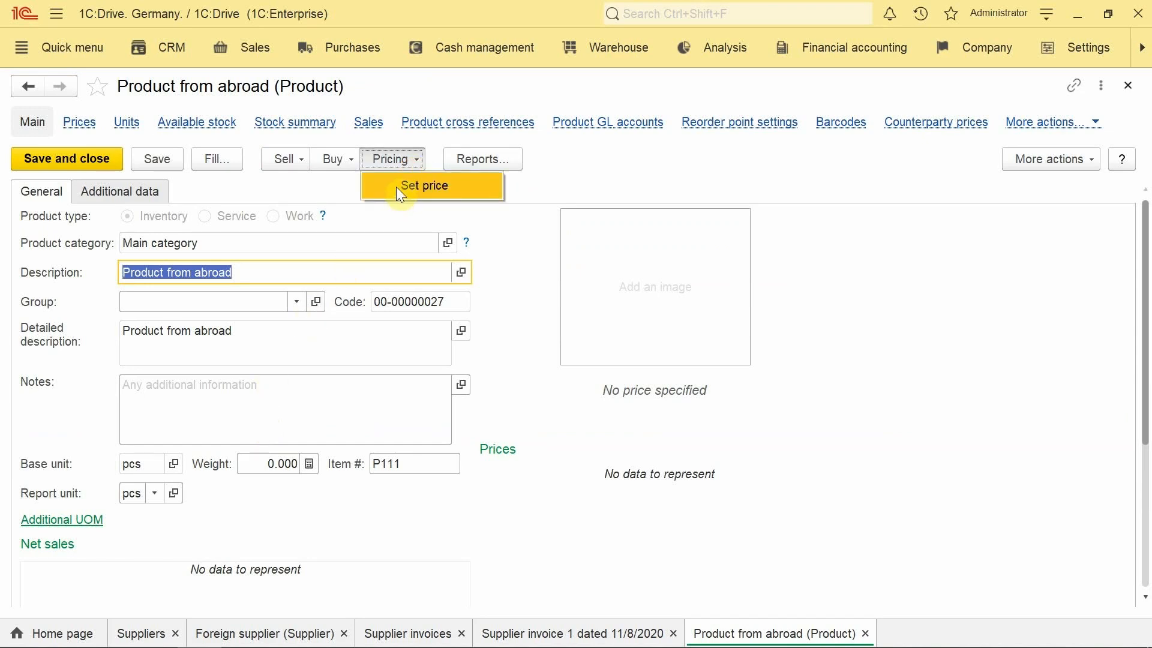
click(398, 188)
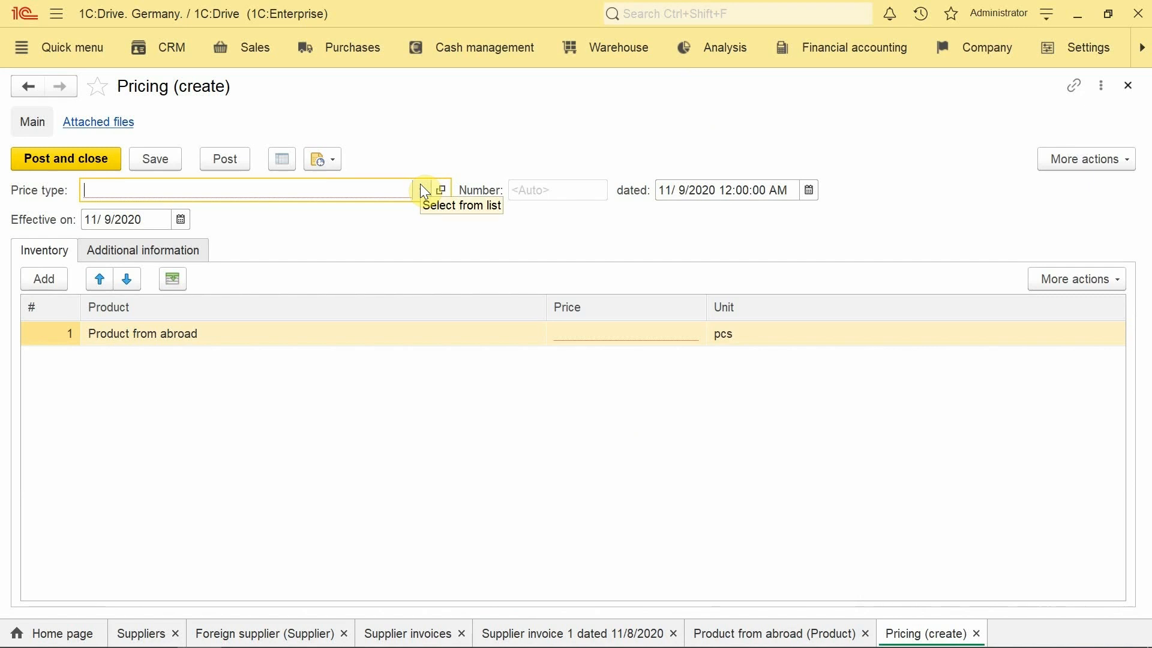
Create and save a Wholesale EUR price type for Our company with Manual pricing.
click(423, 191)
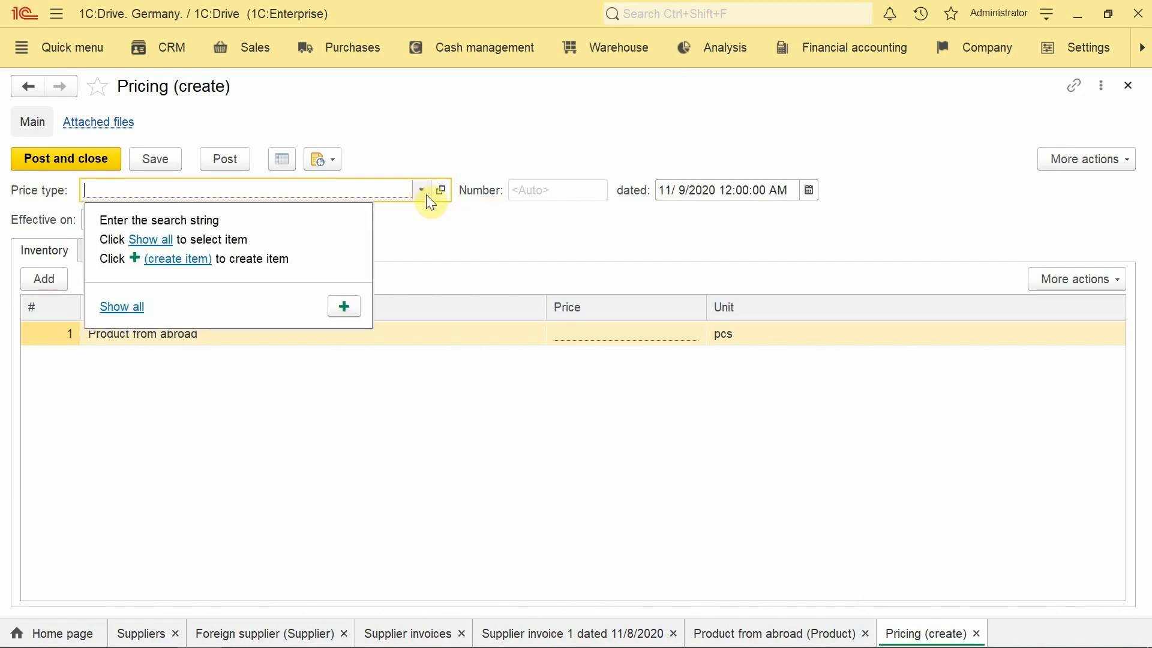
click(159, 258)
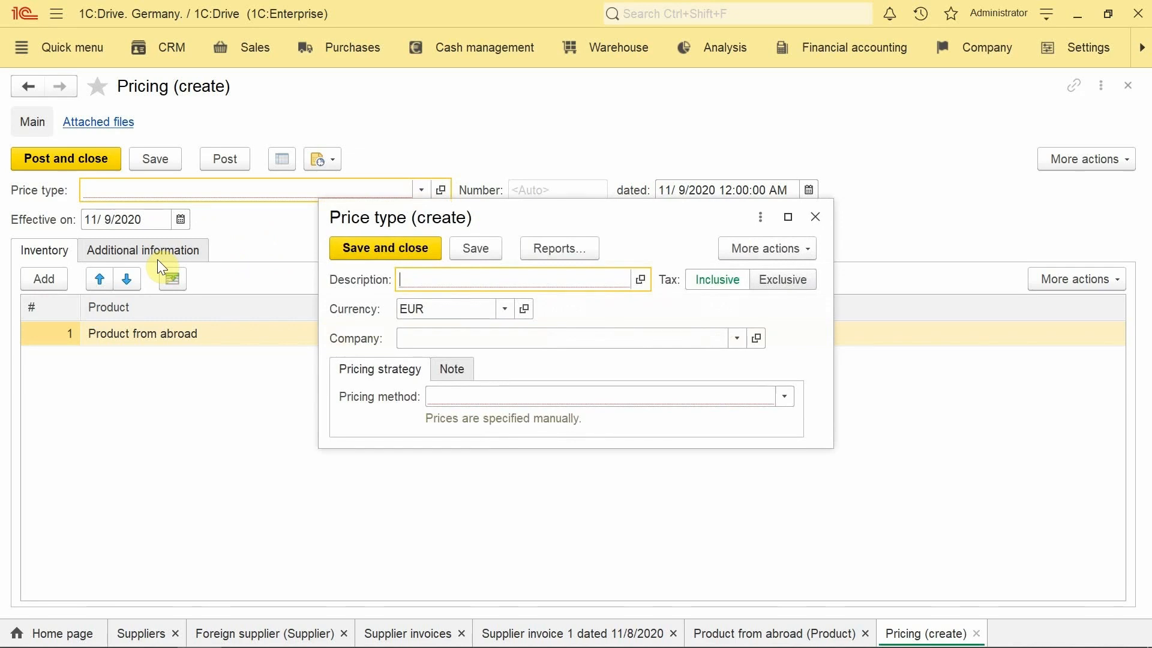
text(Wholesa)
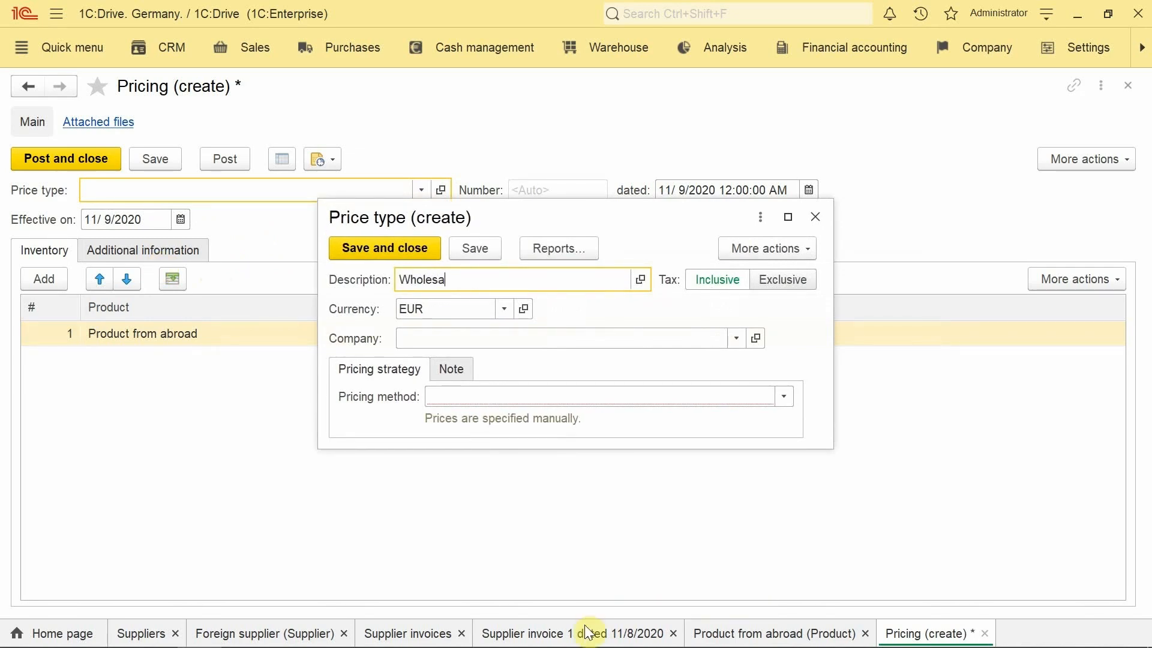
text(le EUR)
key(Tab)
click(720, 340)
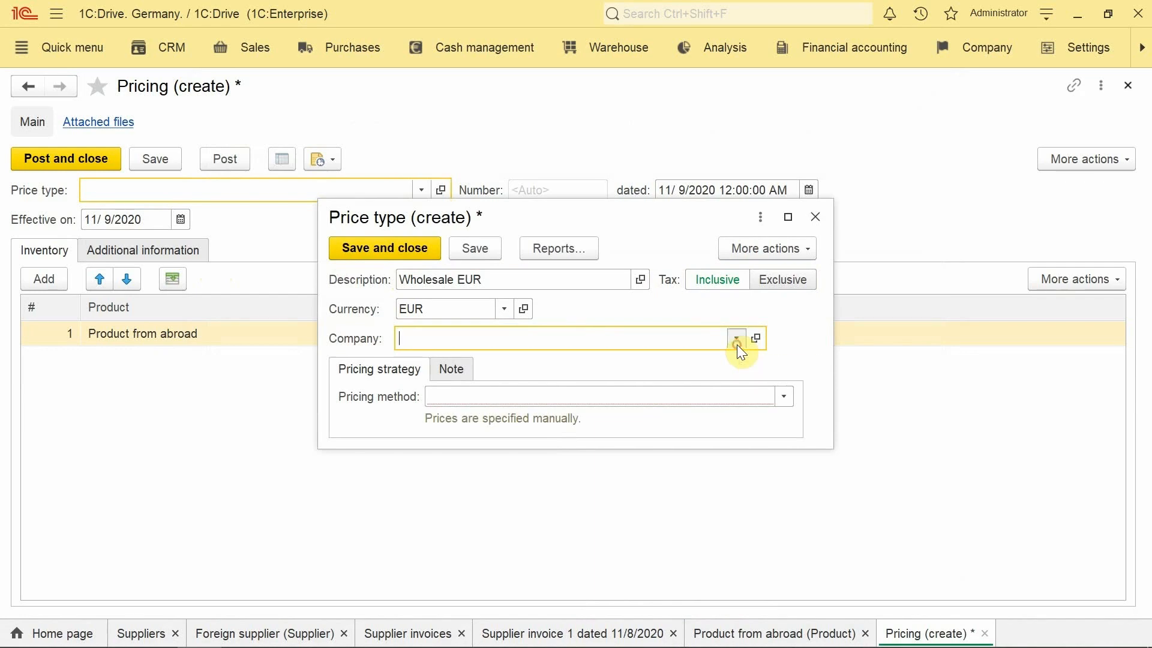
click(736, 345)
click(585, 375)
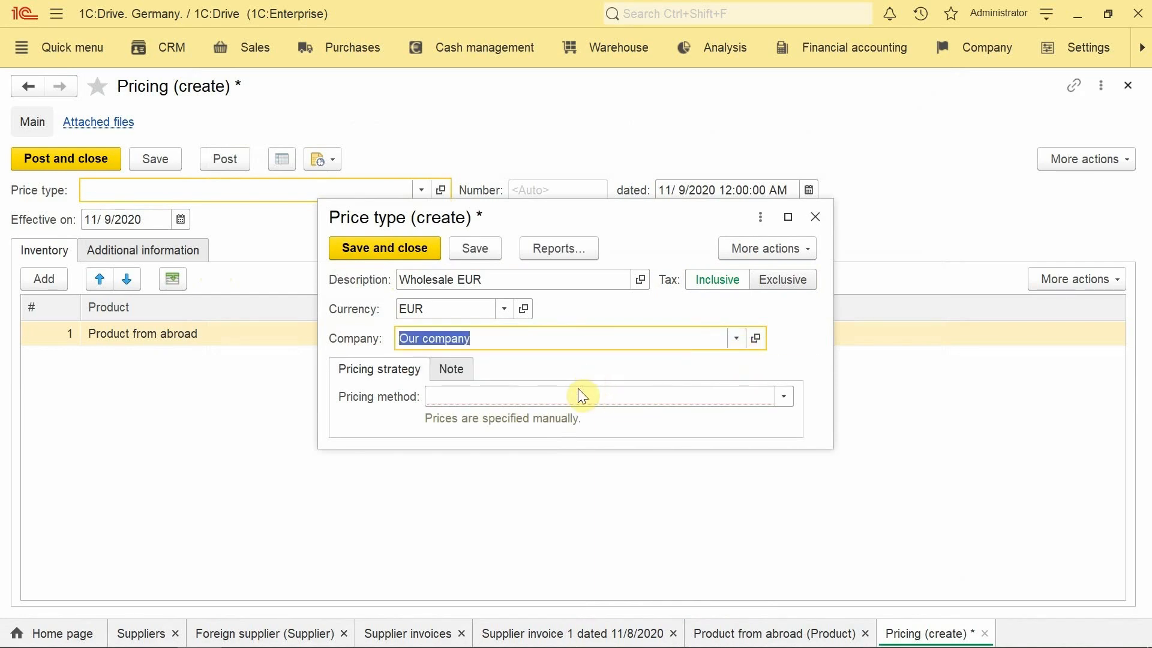
click(578, 391)
click(553, 419)
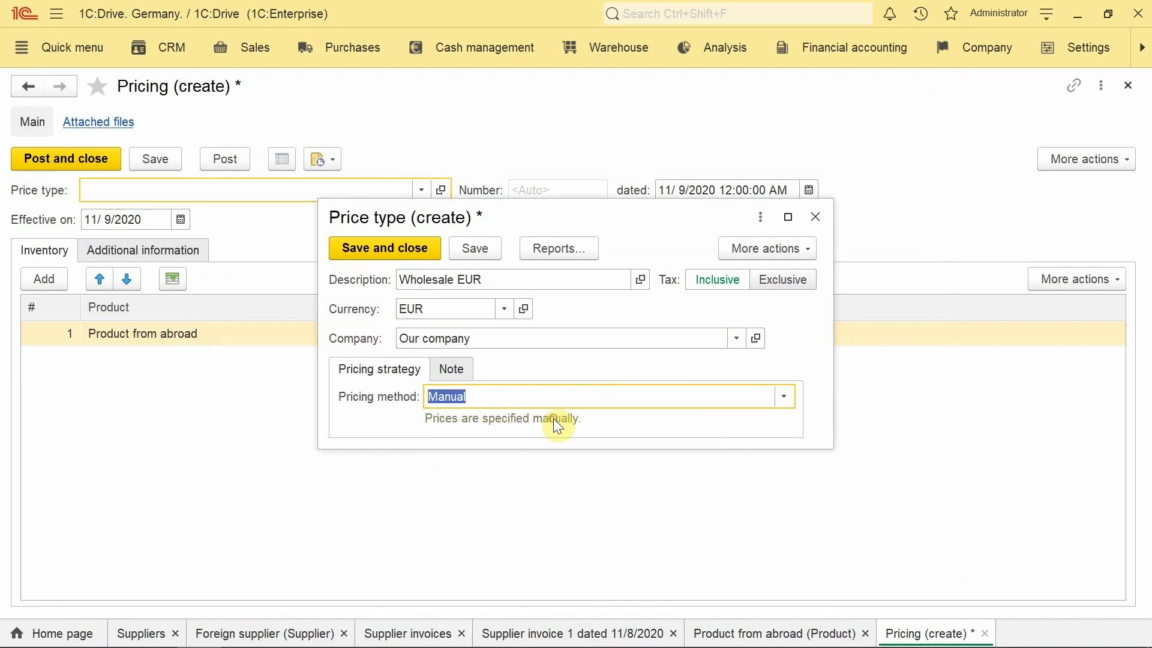
click(415, 249)
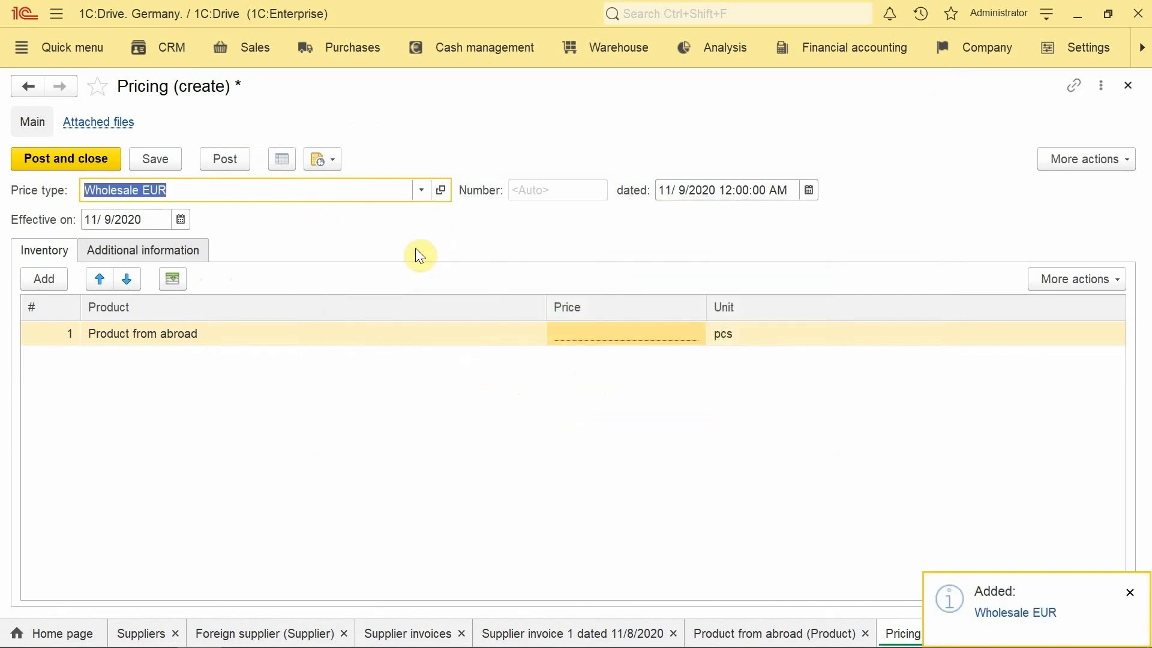
Enter a 950 price for Product from abroad, post the pricing document and close it.
click(582, 336)
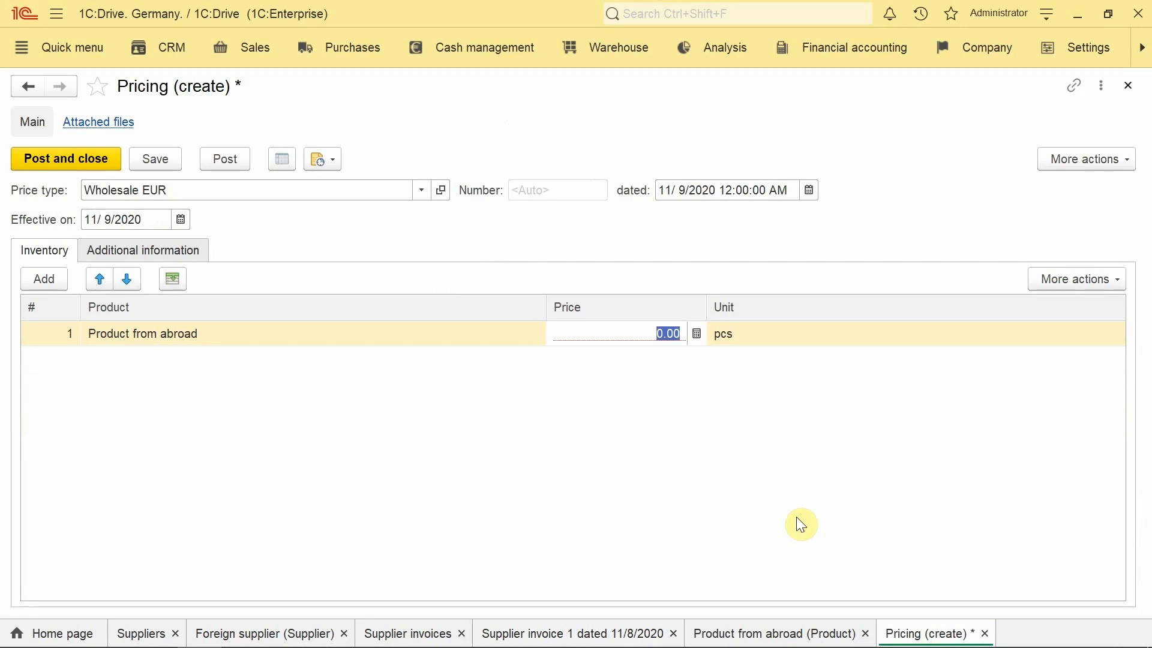
text(950)
click(796, 516)
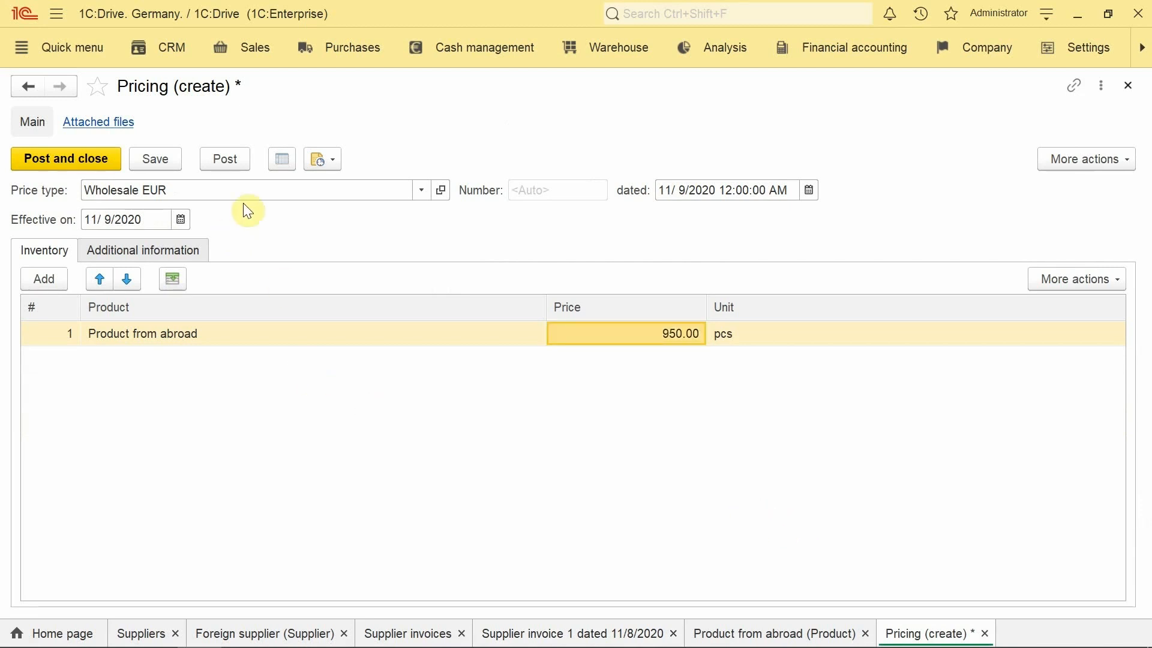
click(242, 158)
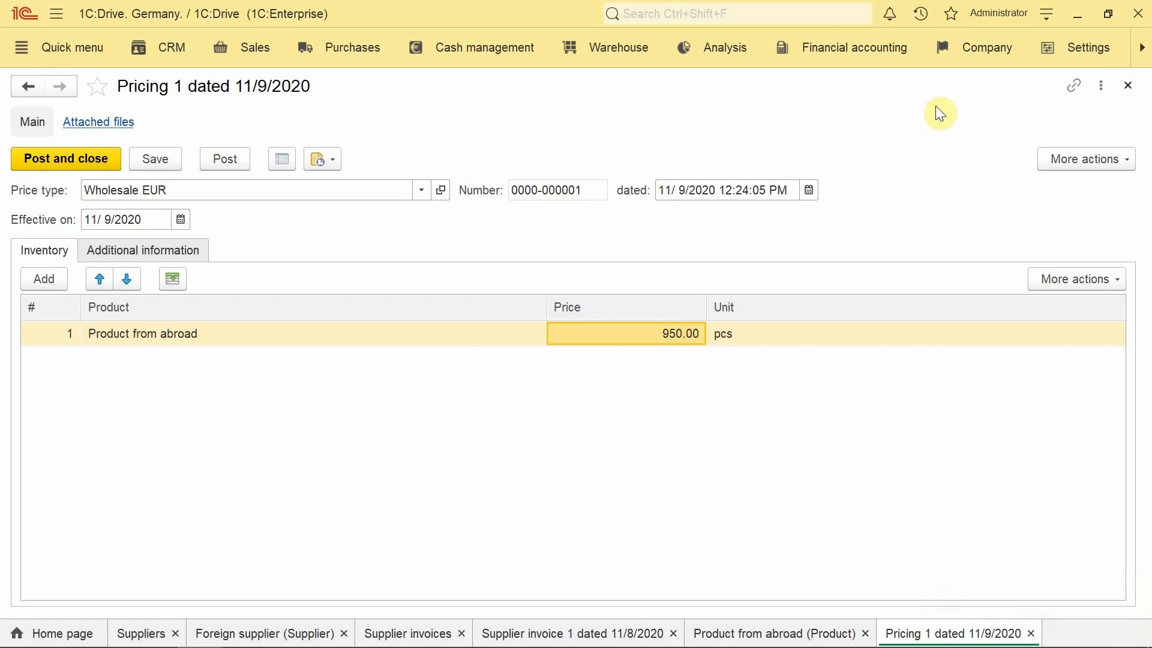
click(1127, 85)
click(246, 48)
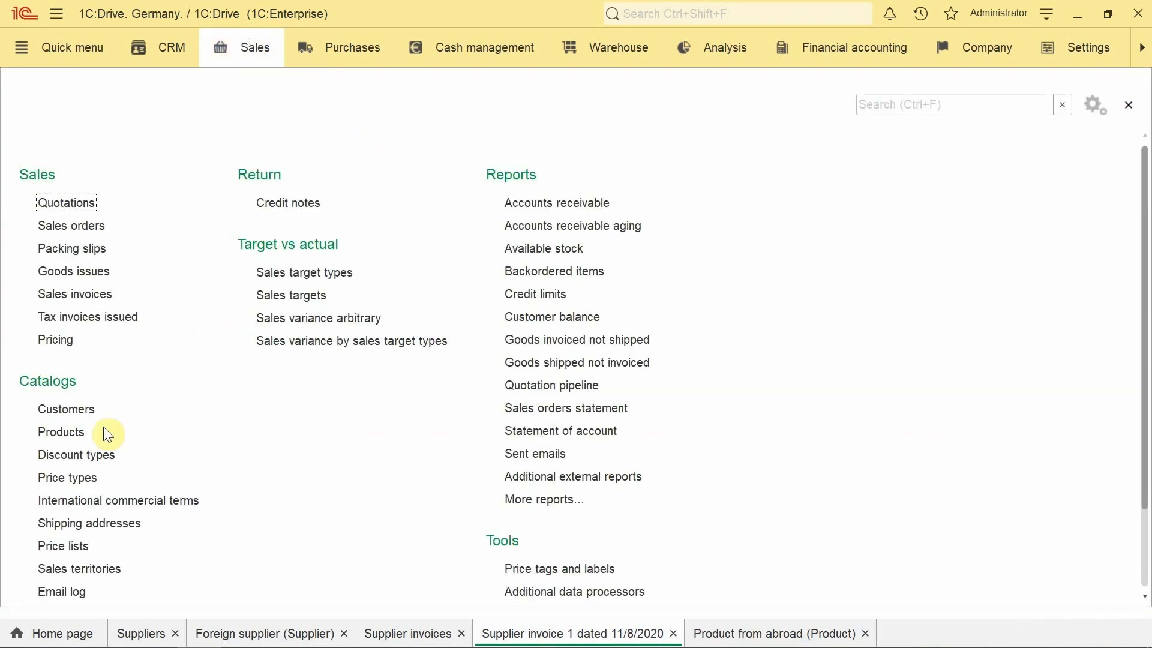
Open the Price types list and start a new price type.
click(76, 480)
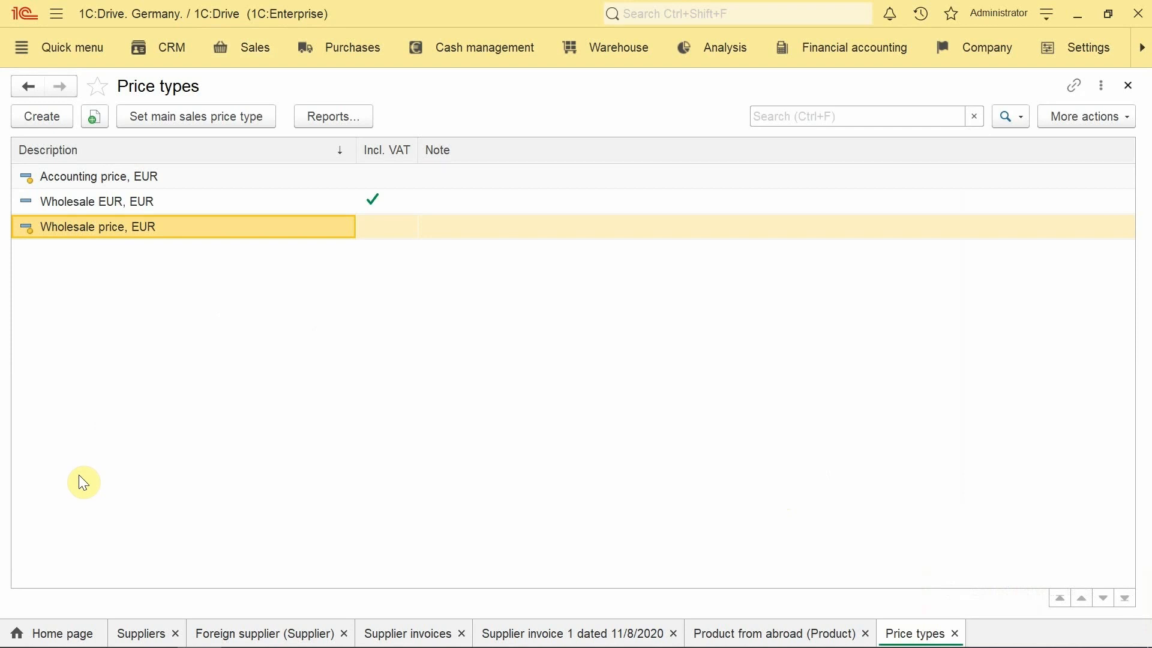
click(61, 119)
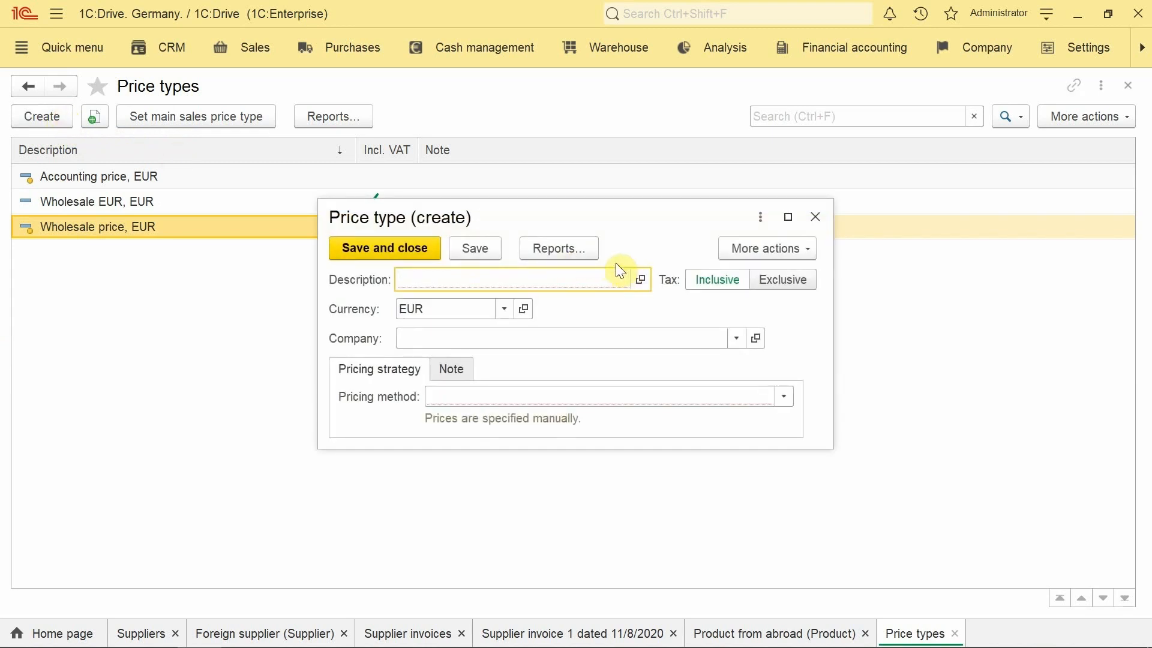
Name the new price type 'retail price' and assign it to Our company.
text(retatail price)
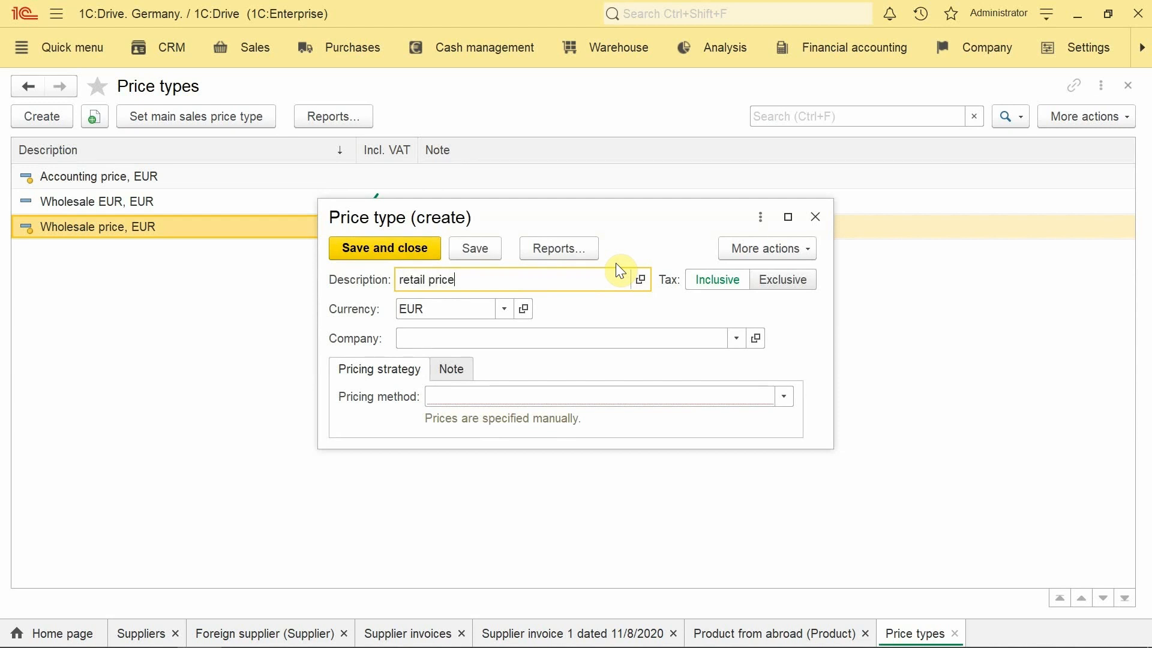
click(519, 338)
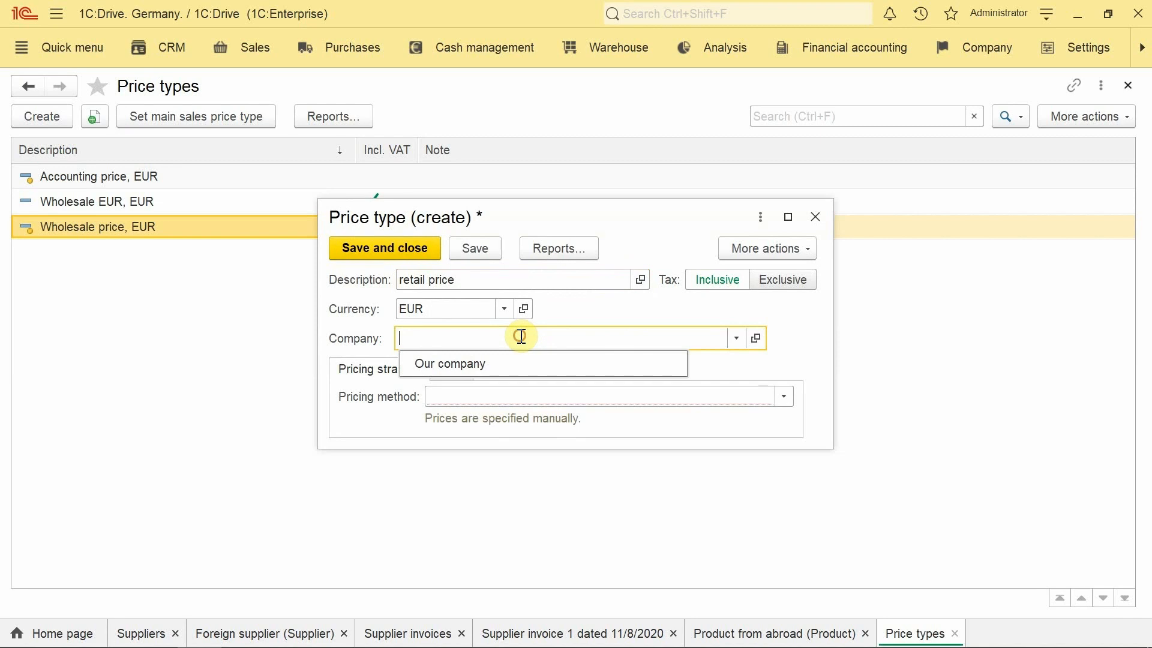
click(488, 362)
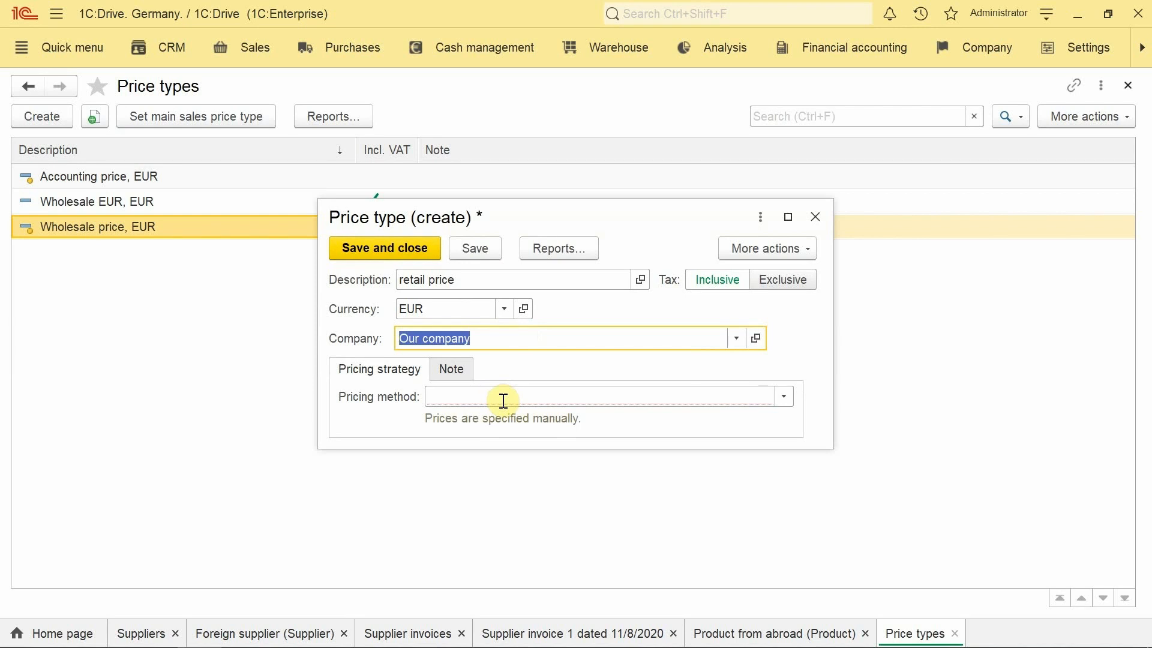
Set Base price-plus static pricing on Wholesale EUR with a 10% markup and save.
click(503, 401)
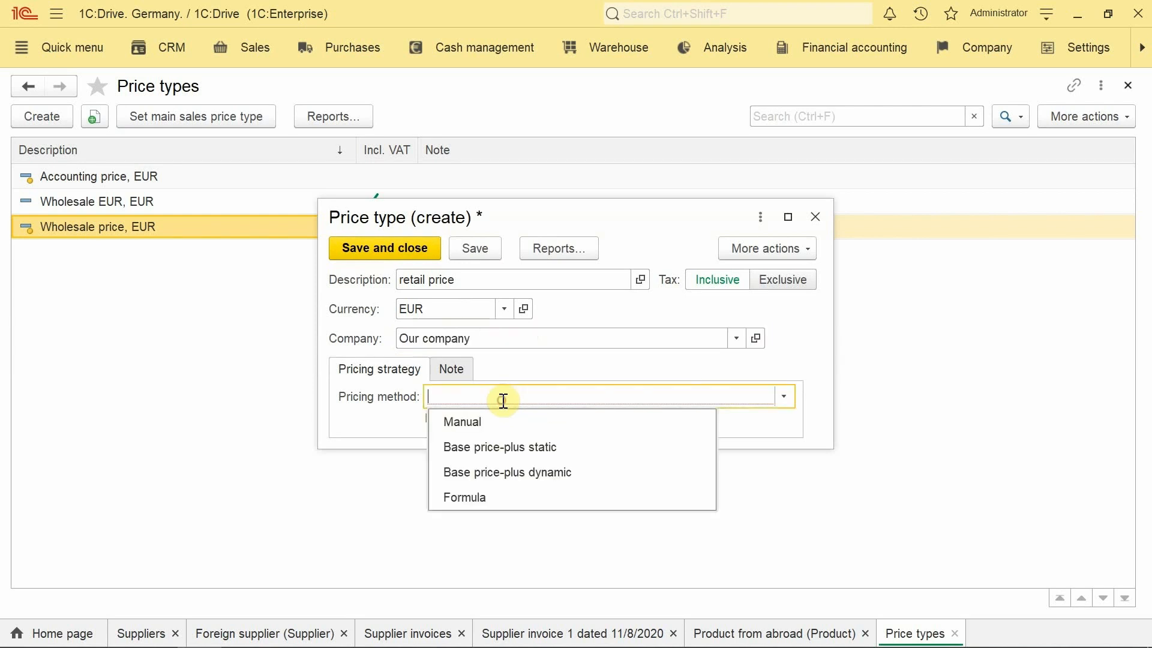
click(495, 447)
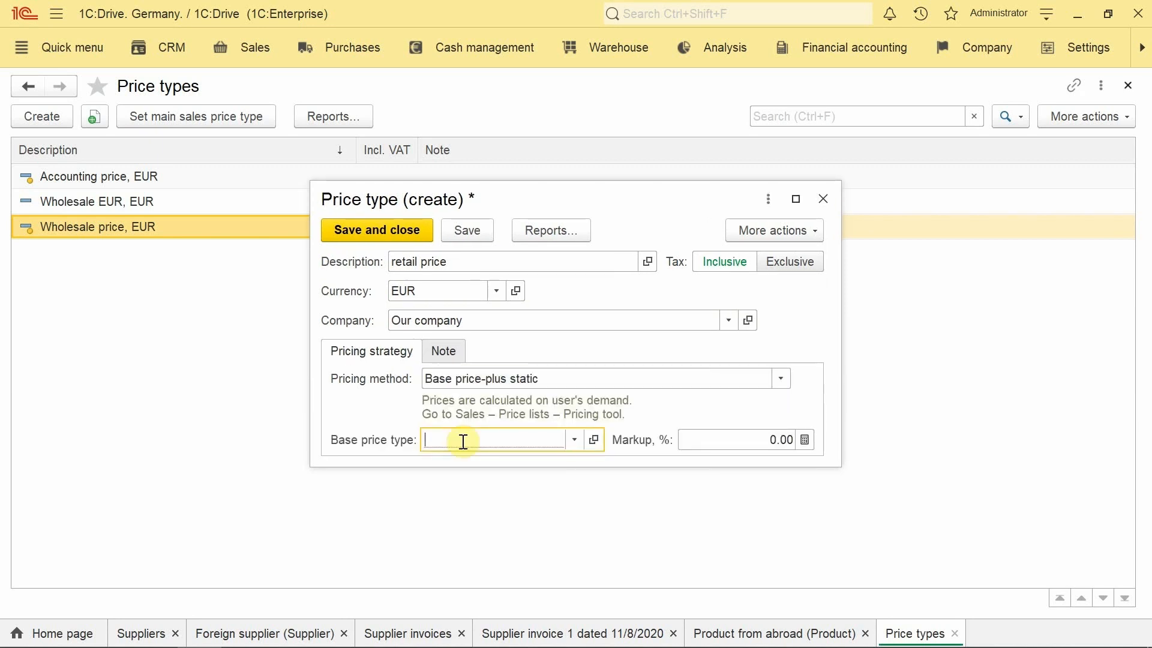
click(574, 440)
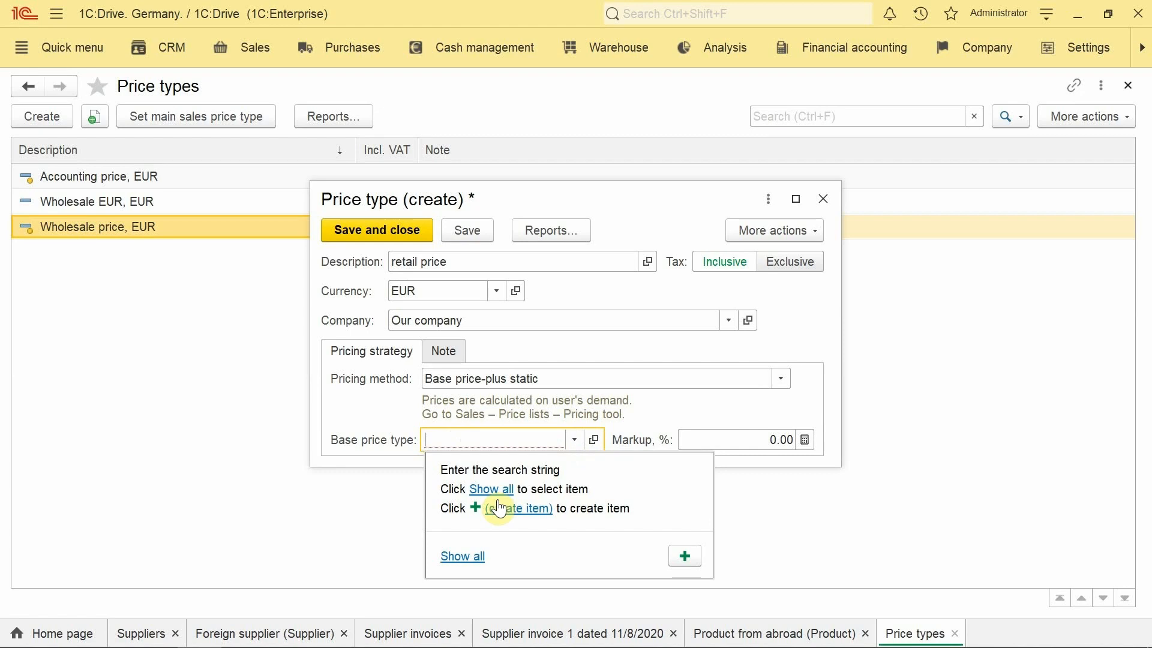
click(460, 560)
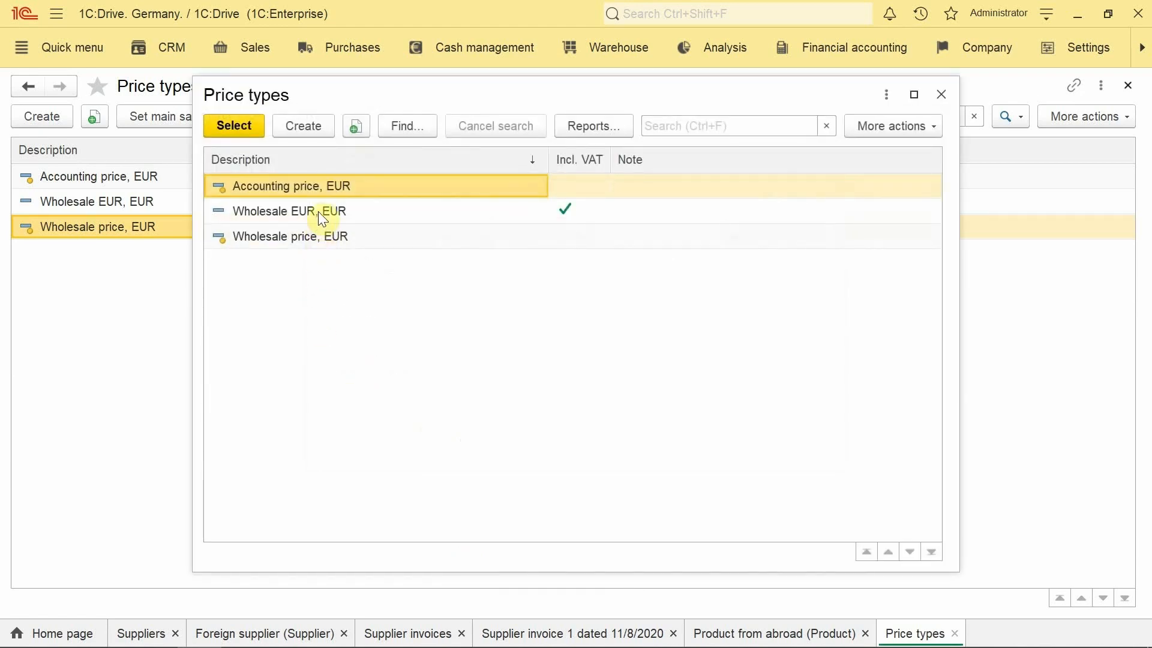
double_click(315, 217)
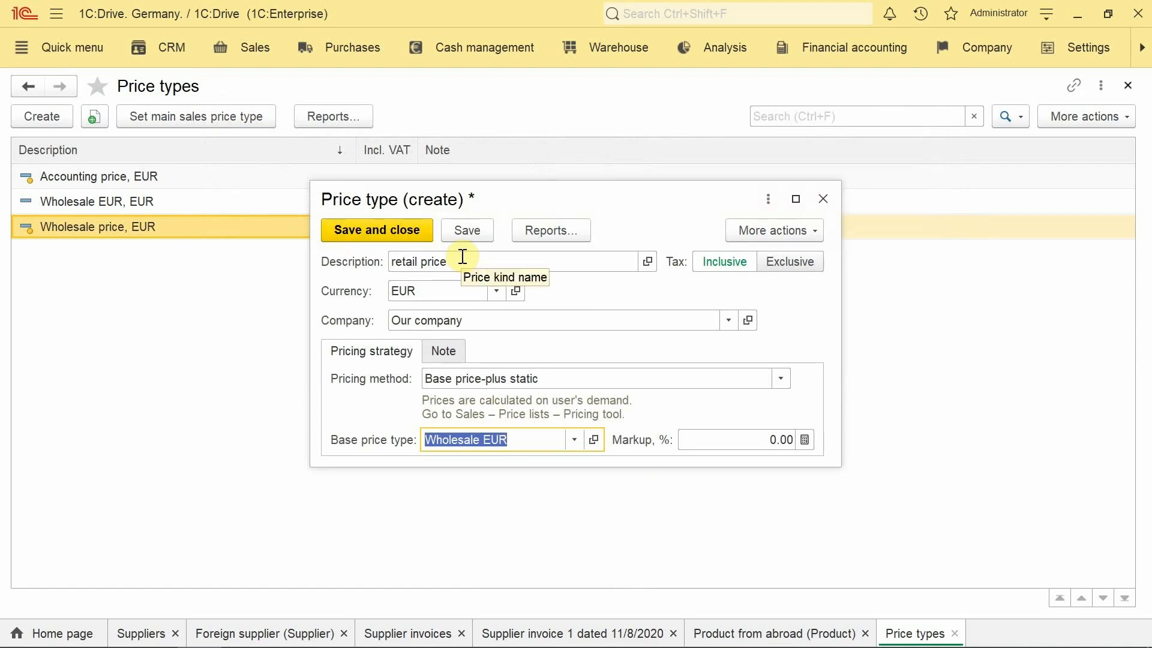
click(756, 443)
text(10)
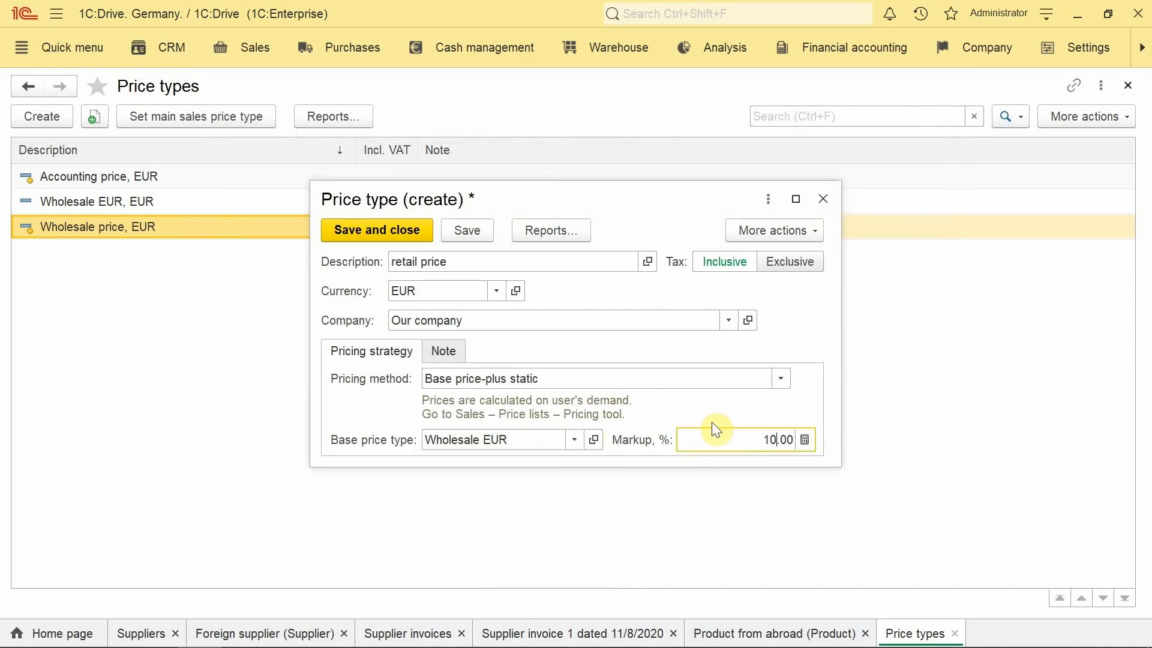
click(369, 230)
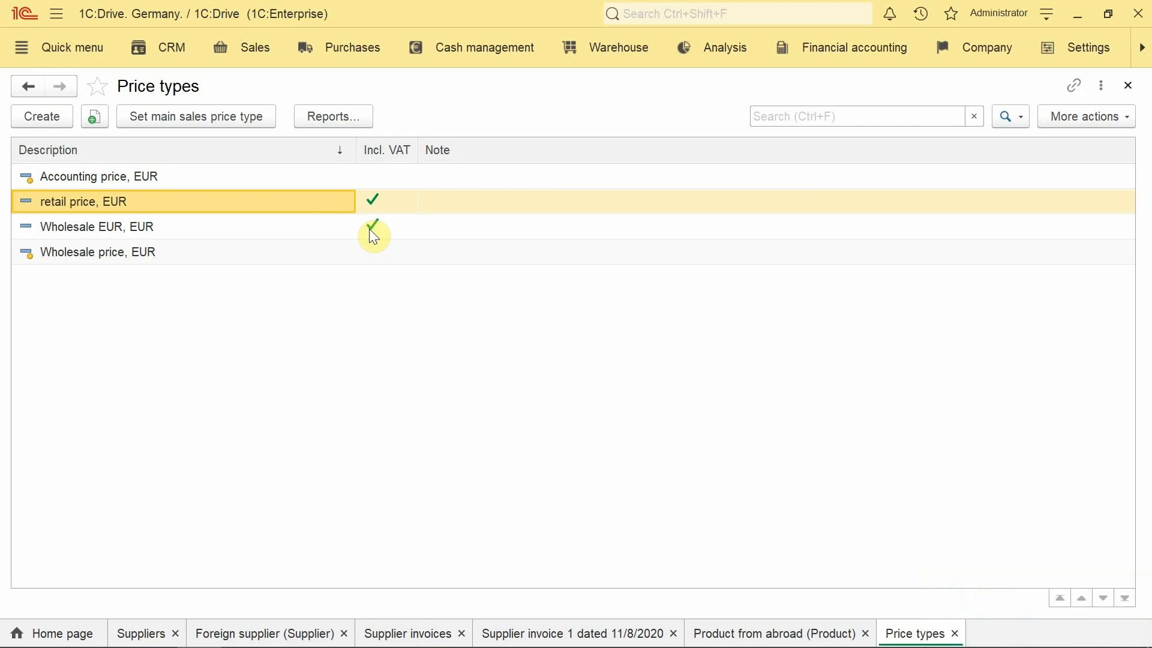
click(252, 57)
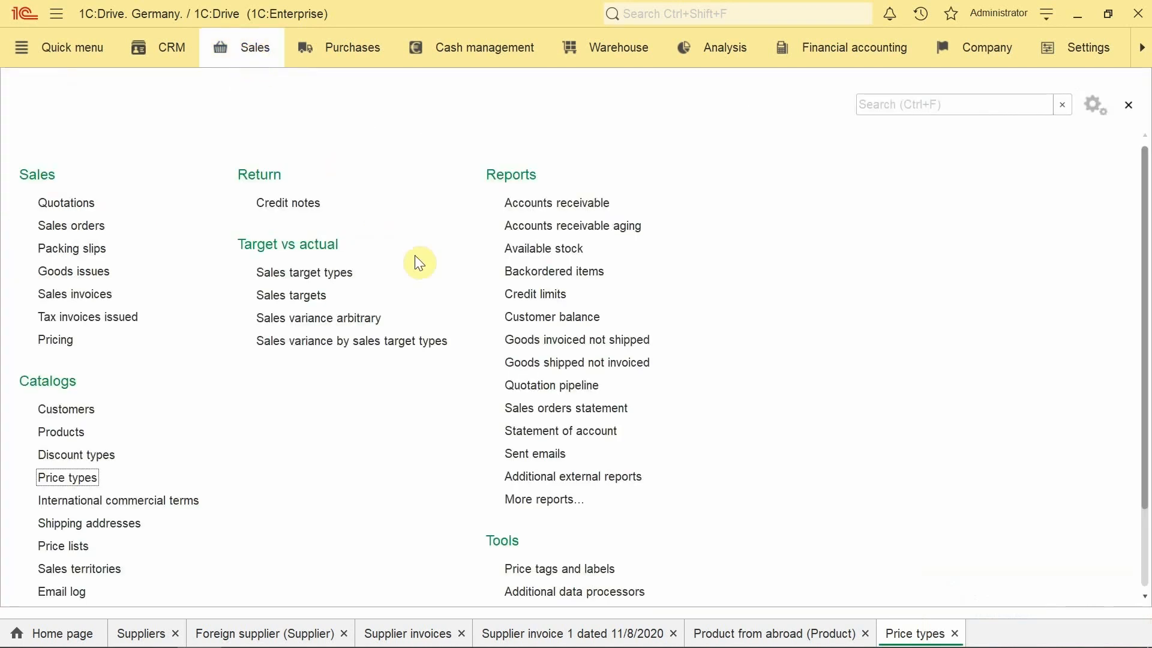
Open Prices setup for Our company with retail price as the price type to update.
scroll(487, 346, down, 3)
click(538, 514)
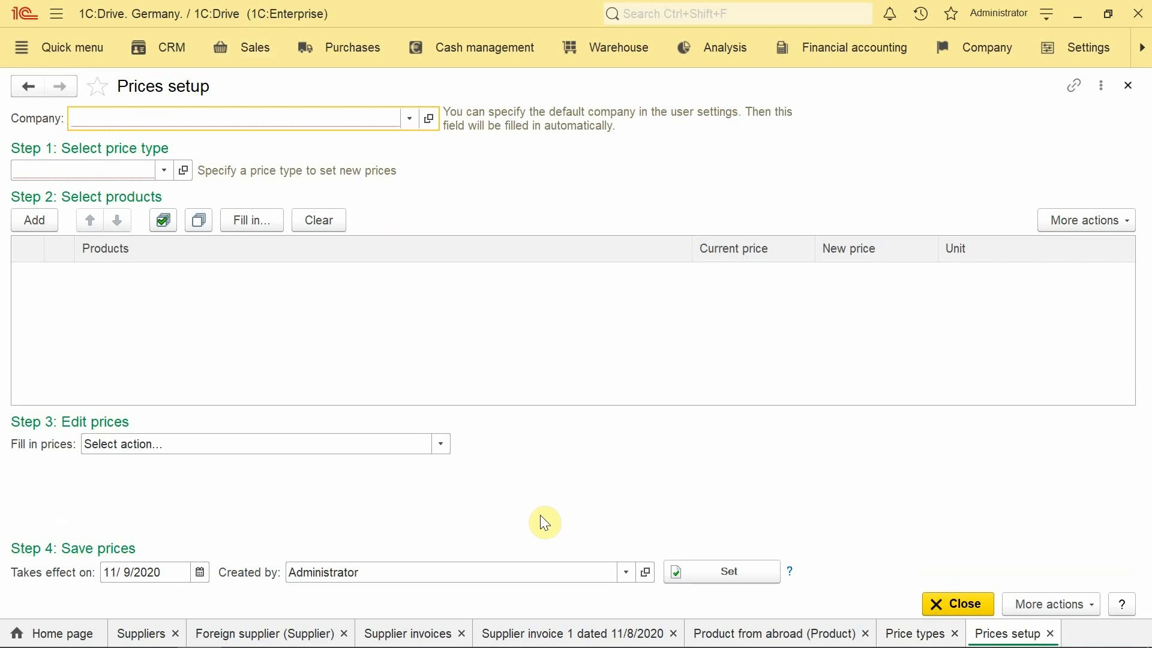
click(409, 120)
click(210, 146)
click(165, 164)
click(42, 277)
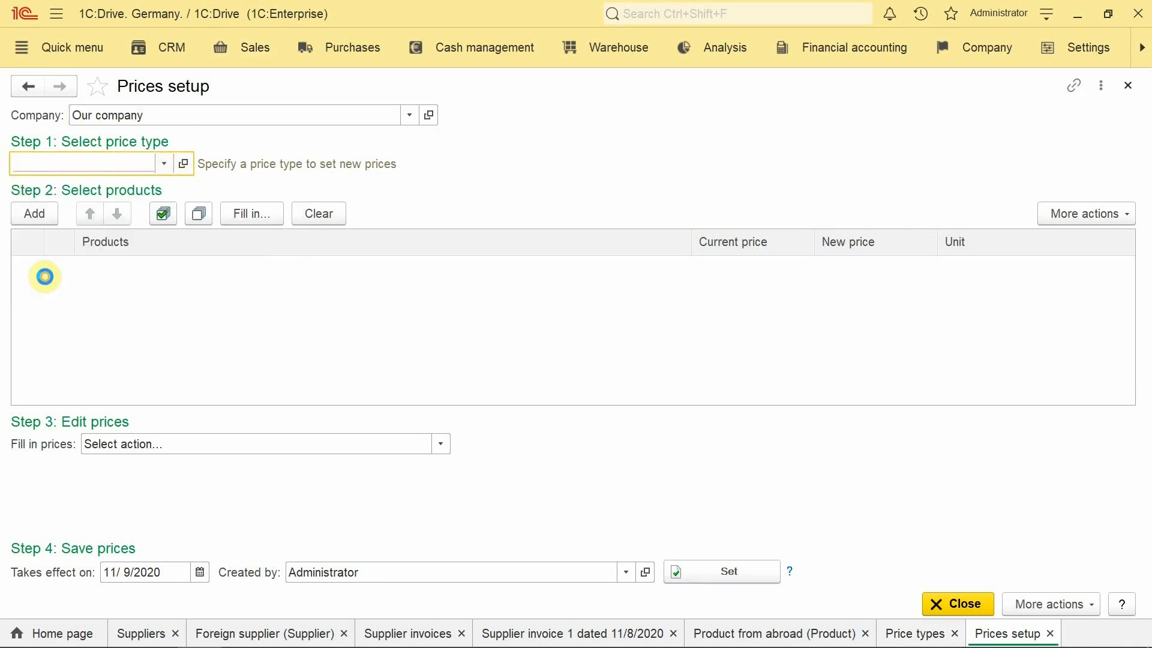
double_click(279, 215)
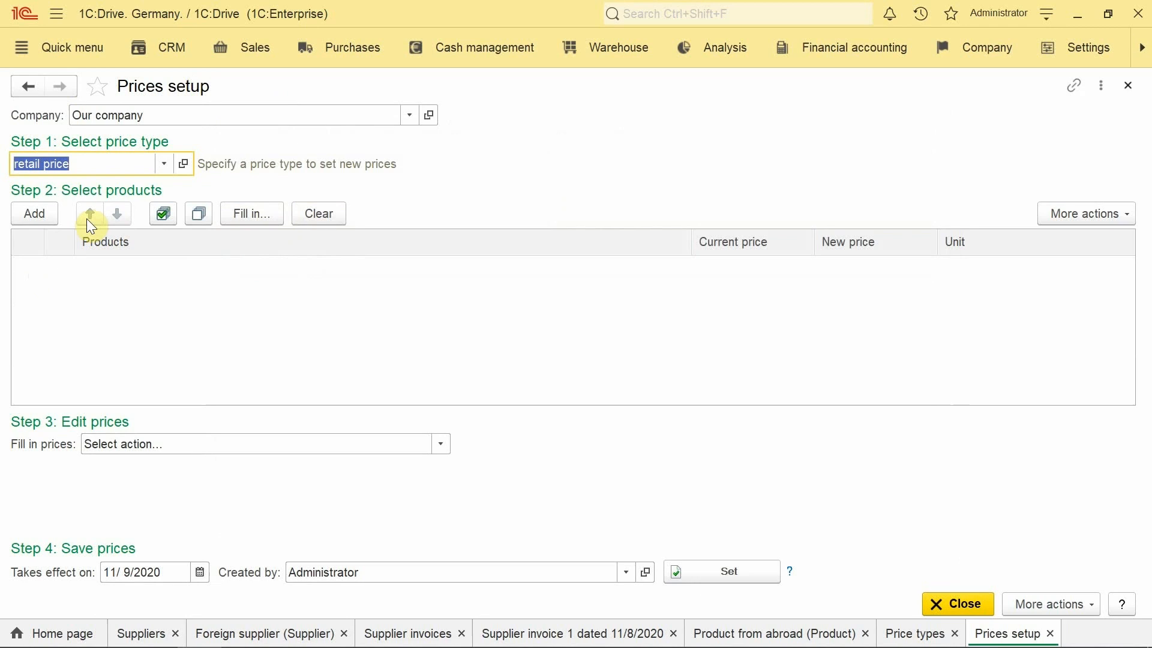
Fill in the product list from Wholesale EUR prices, loading Product from abroad.
click(244, 219)
click(571, 230)
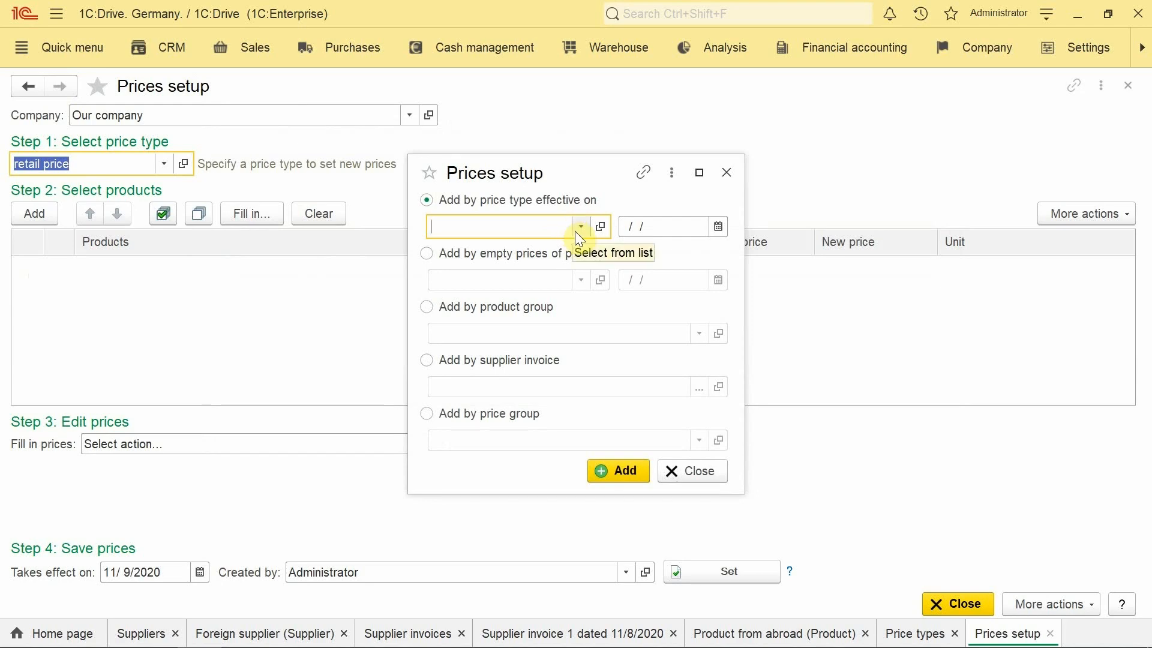
click(580, 228)
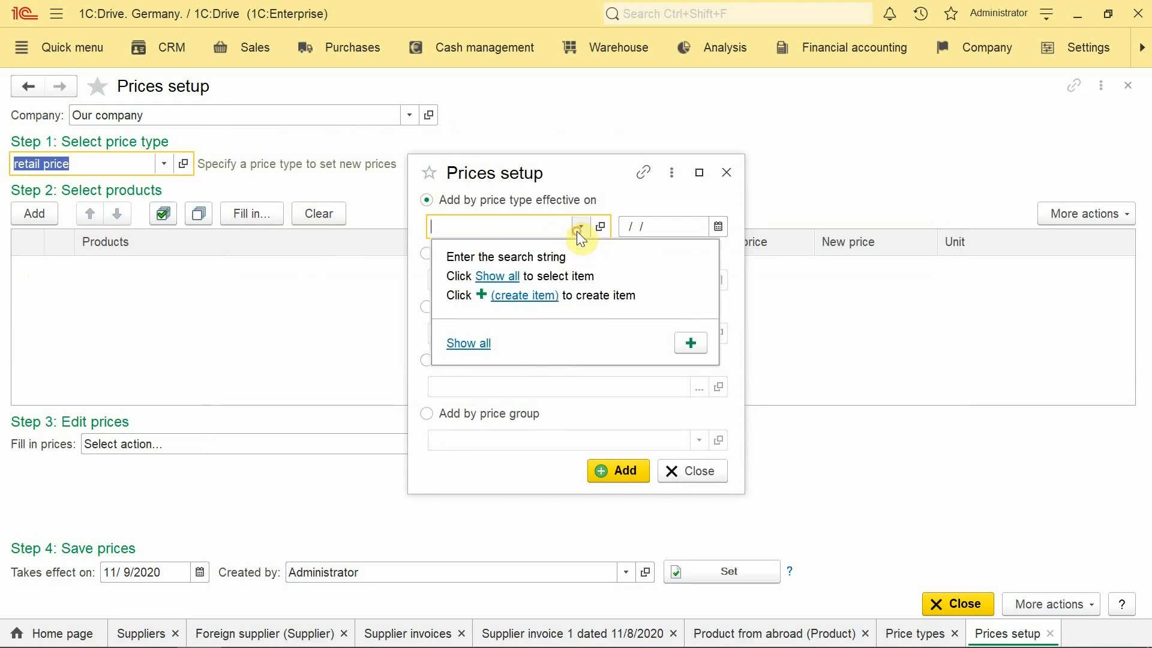
click(470, 345)
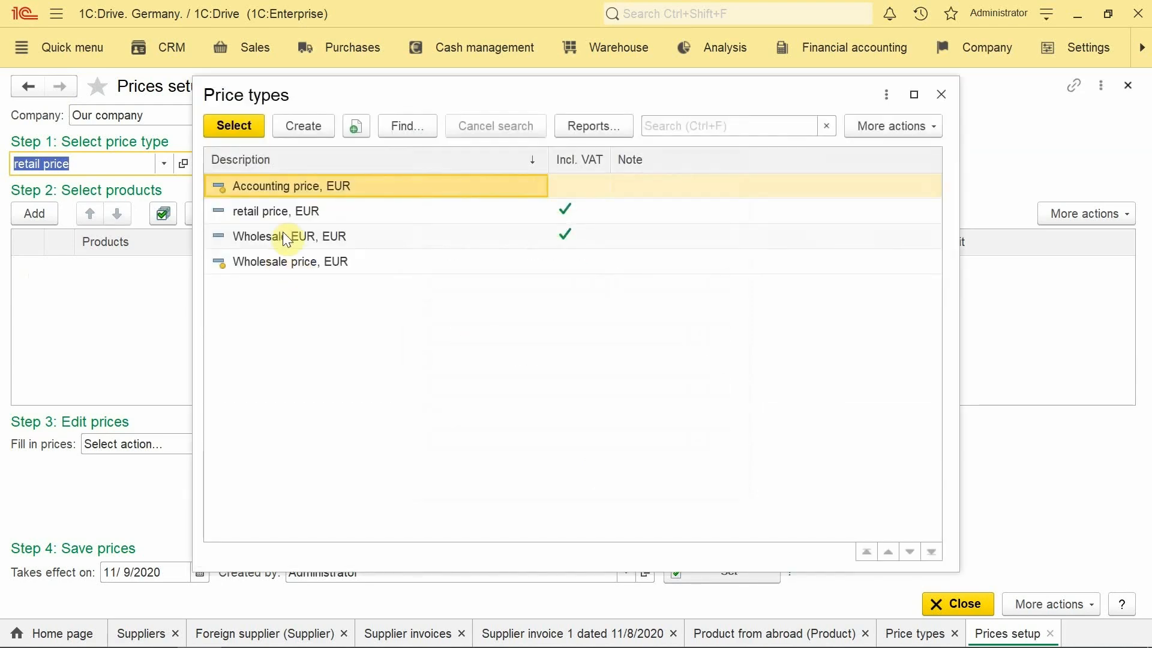
double_click(284, 234)
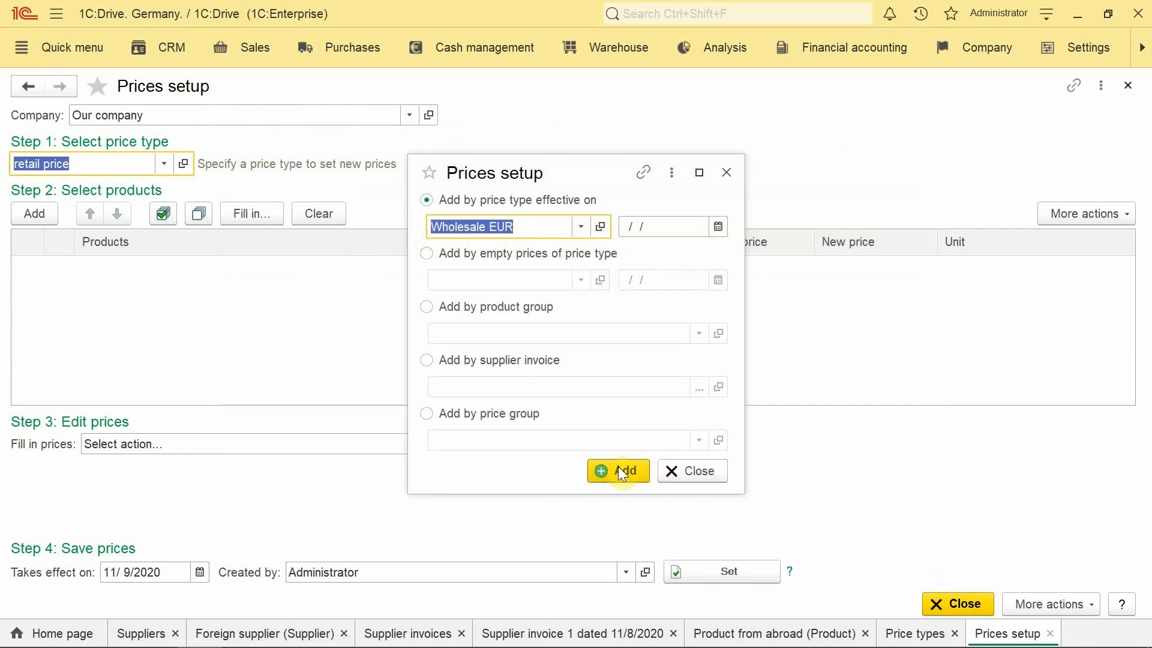
click(618, 466)
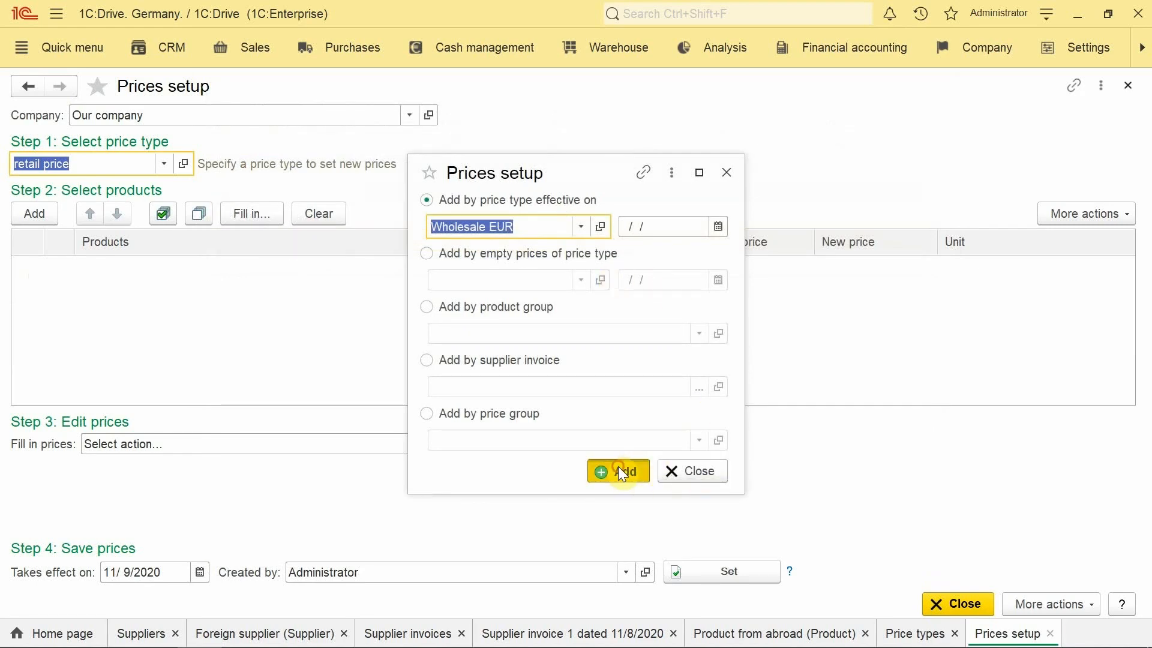
click(726, 172)
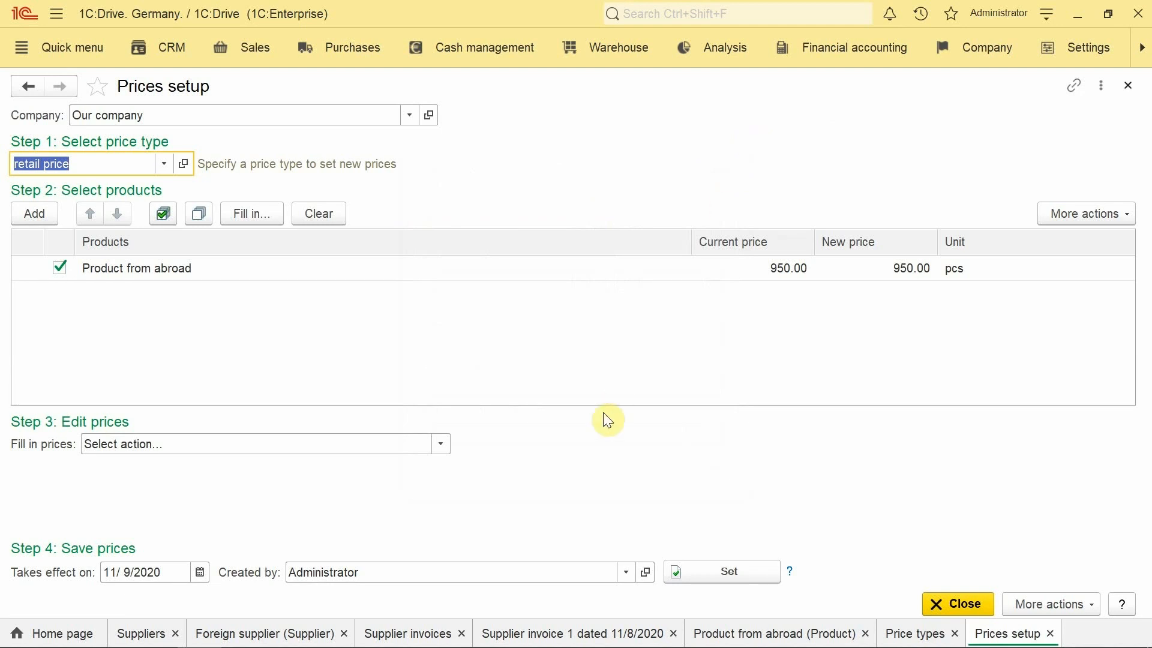
Calculate the 1,045.00 retail price from the base with 10% markup, set it, and close.
click(438, 447)
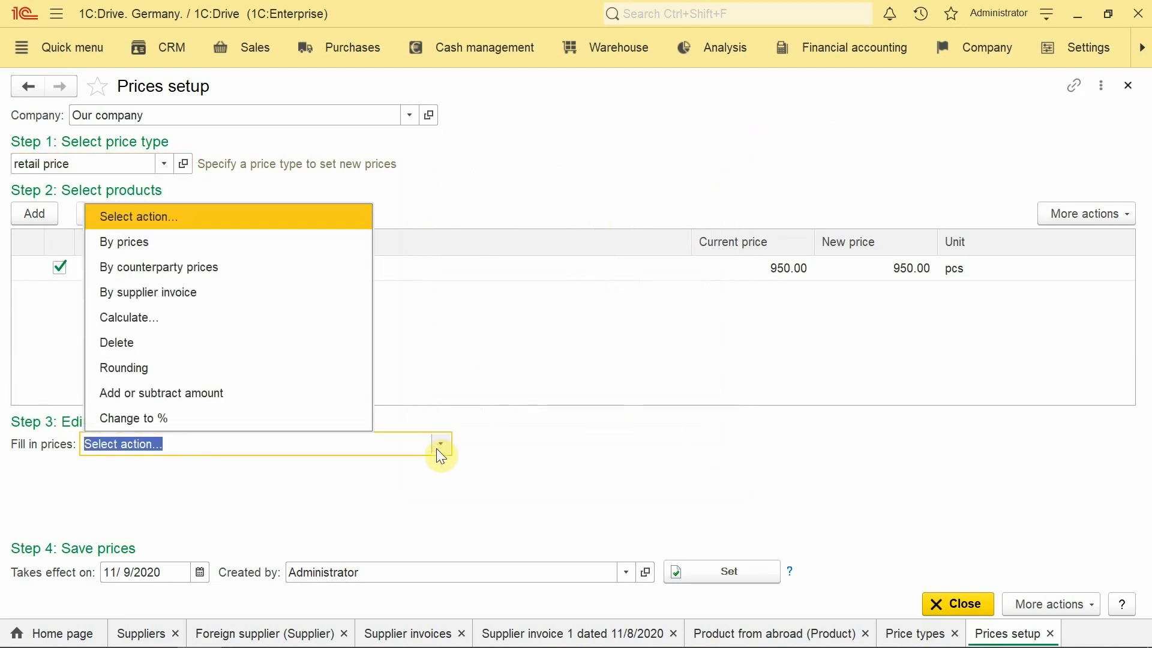
click(270, 319)
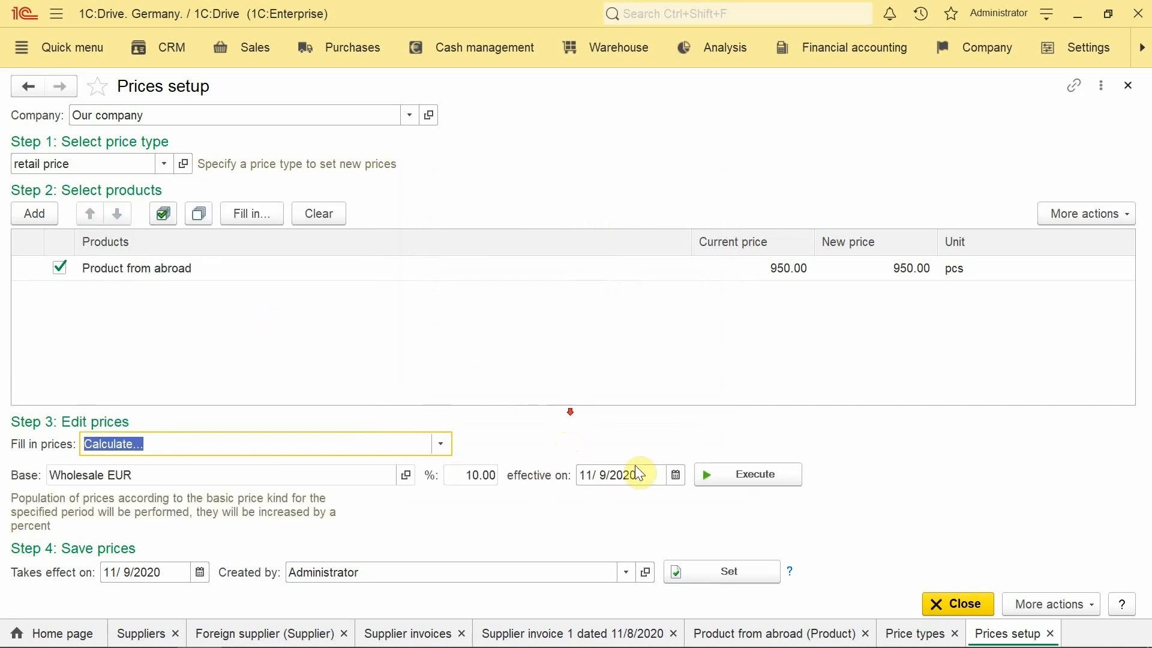
click(730, 473)
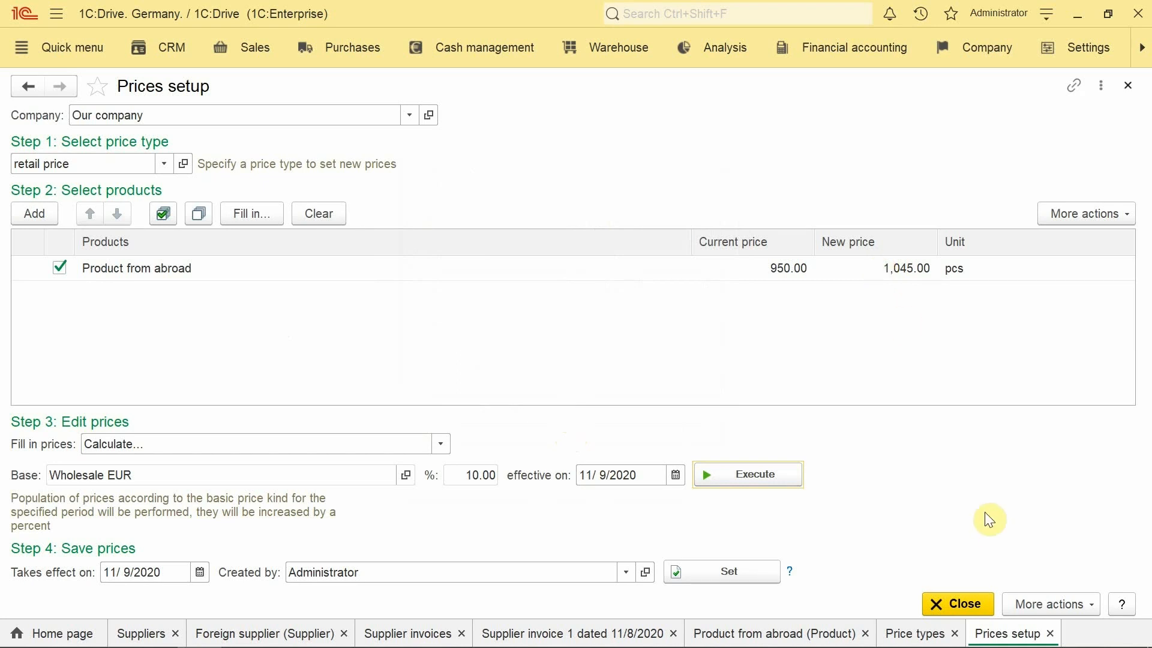
click(717, 574)
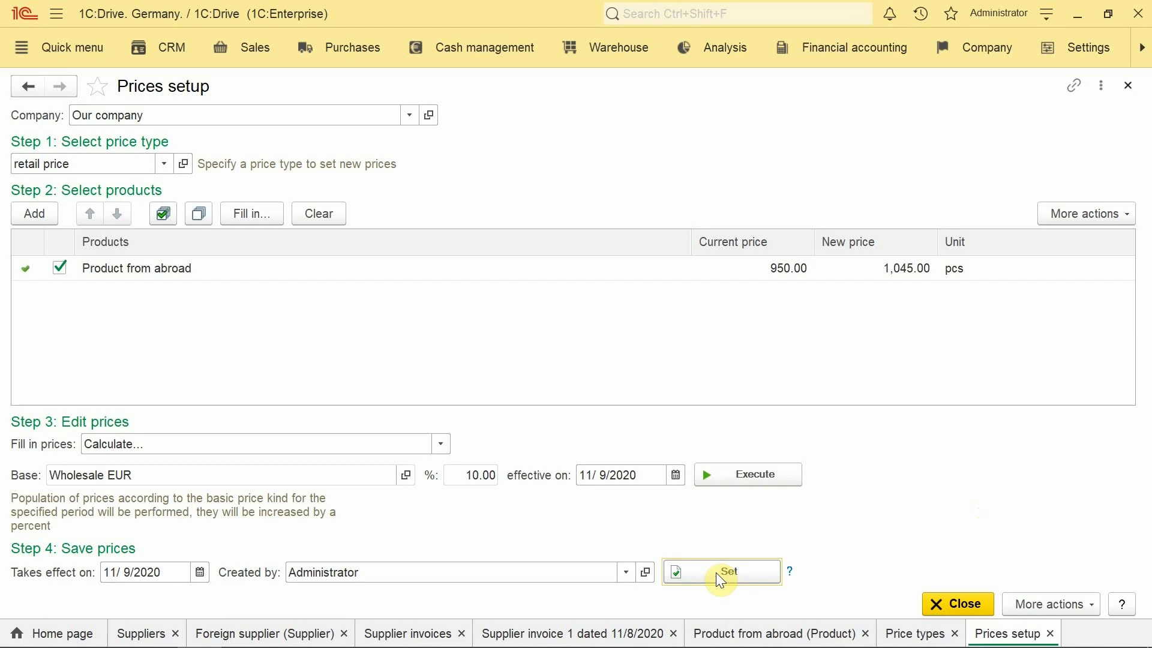
click(937, 600)
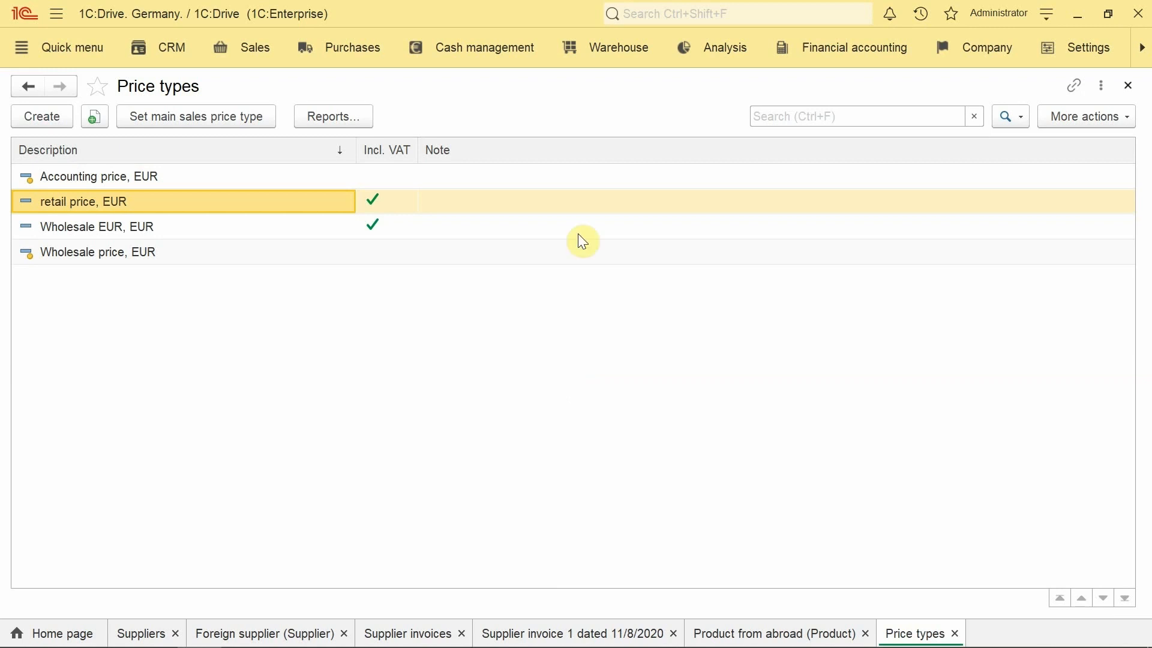
Start a new sales order for the suggested customer under Contract #001.
click(255, 49)
click(62, 227)
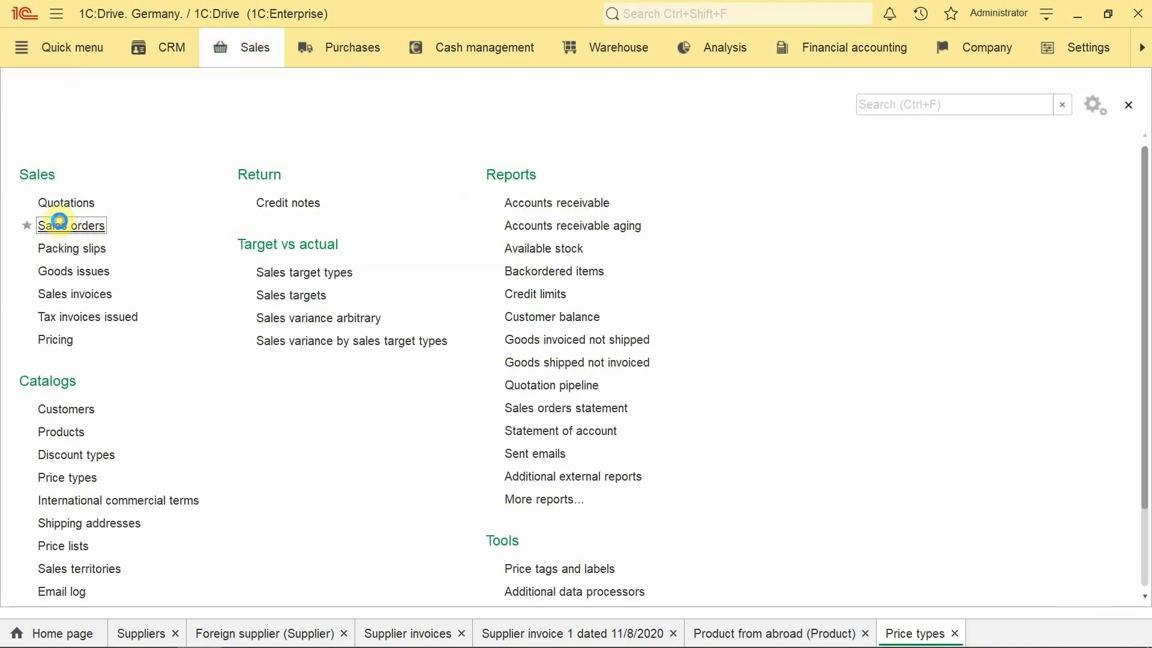
click(52, 140)
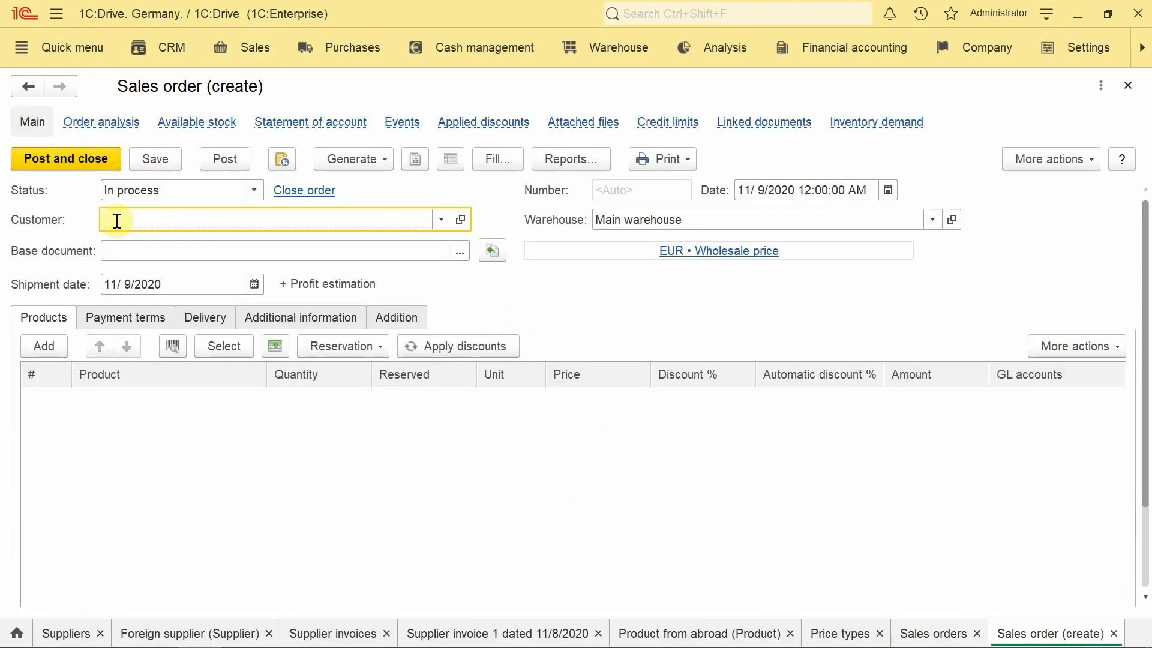
text(Ja)
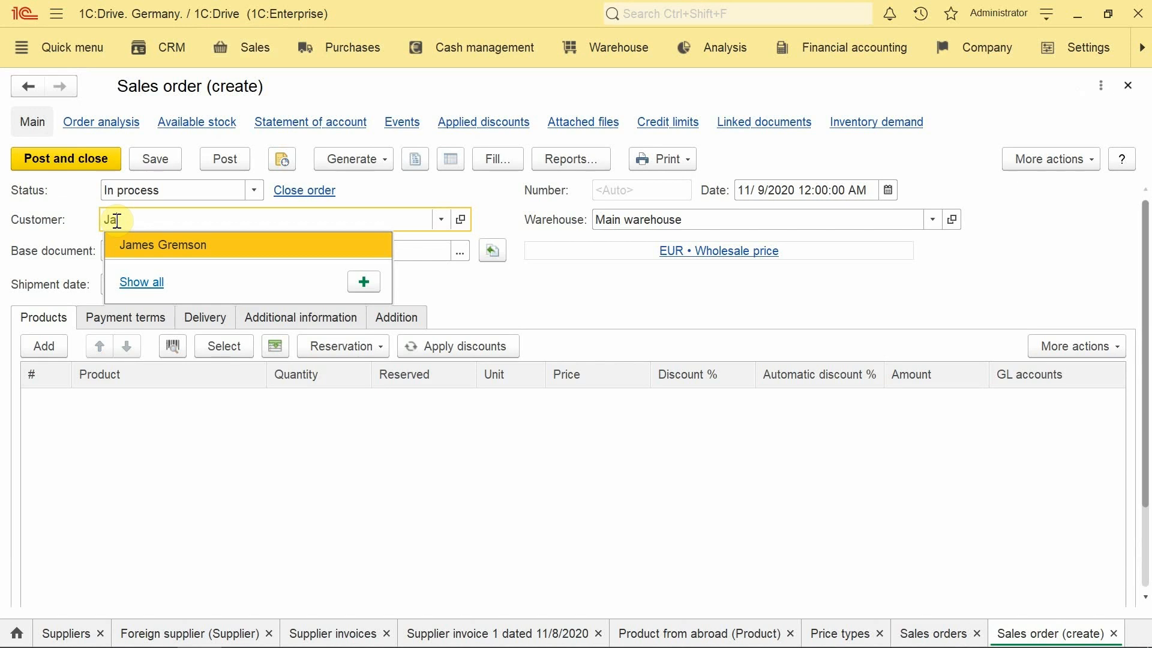
key(Return)
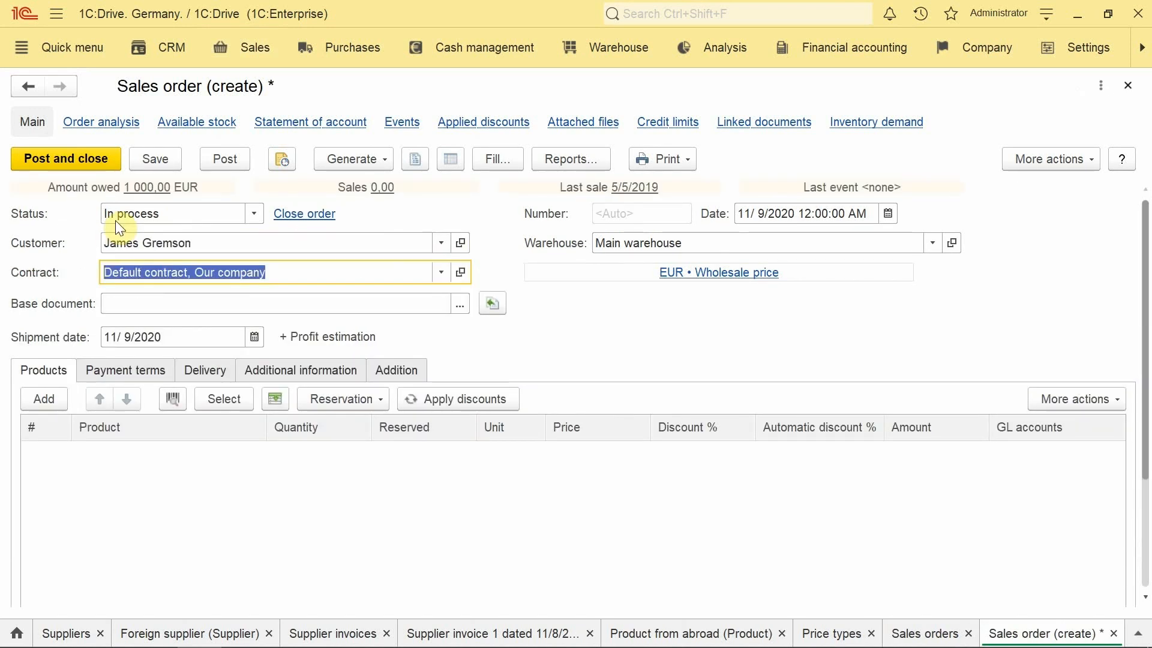
click(441, 272)
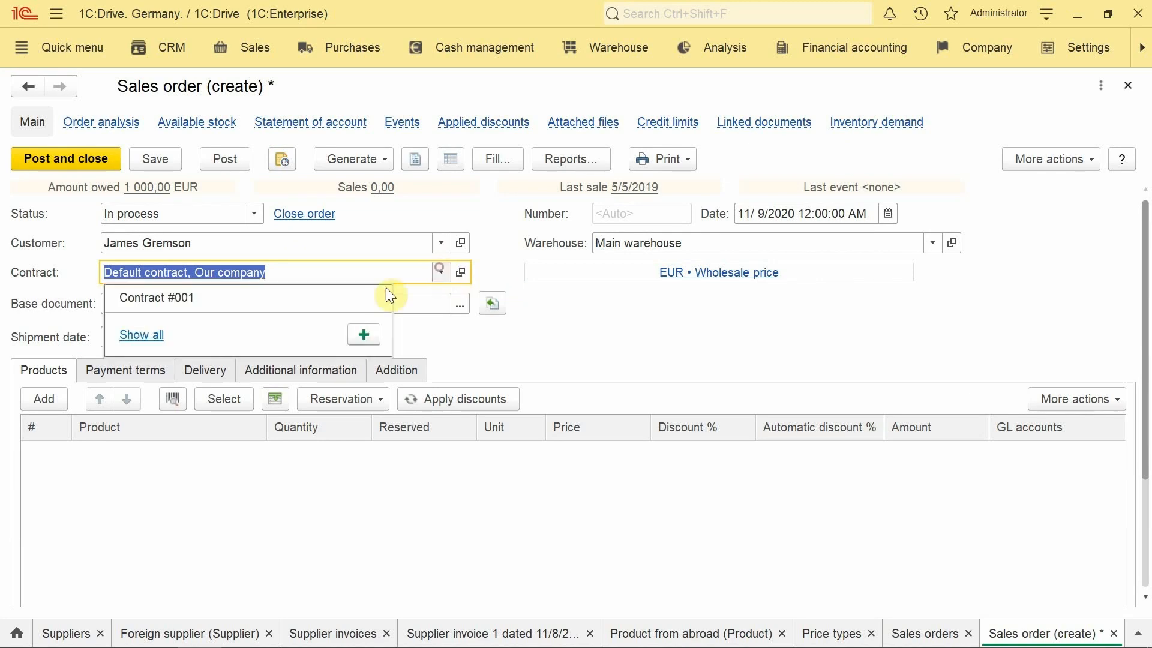
click(150, 336)
double_click(284, 184)
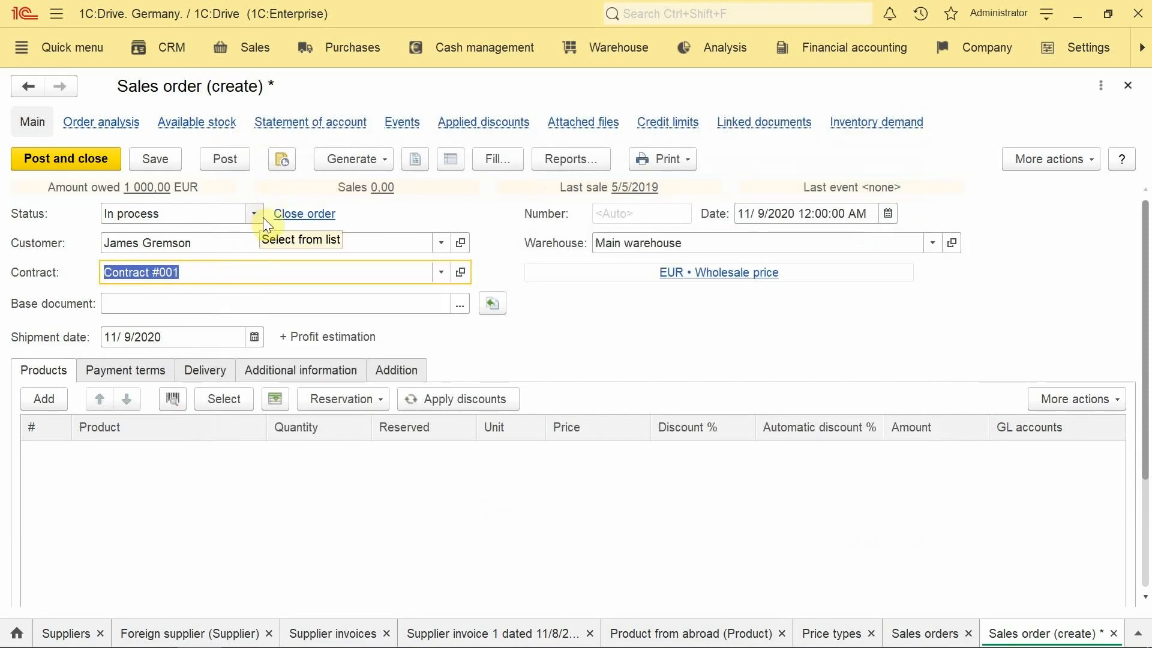
Add a line with 1 pcs of Product from abroad (code p111) to the order.
click(59, 402)
text(p111)
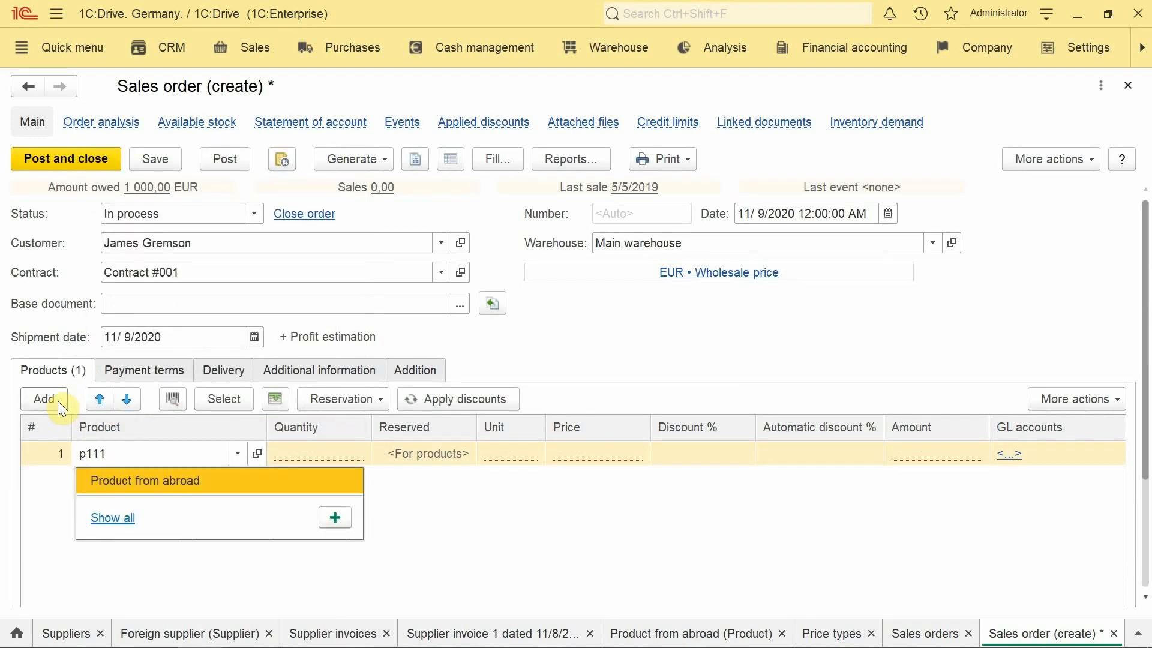
key(Return)
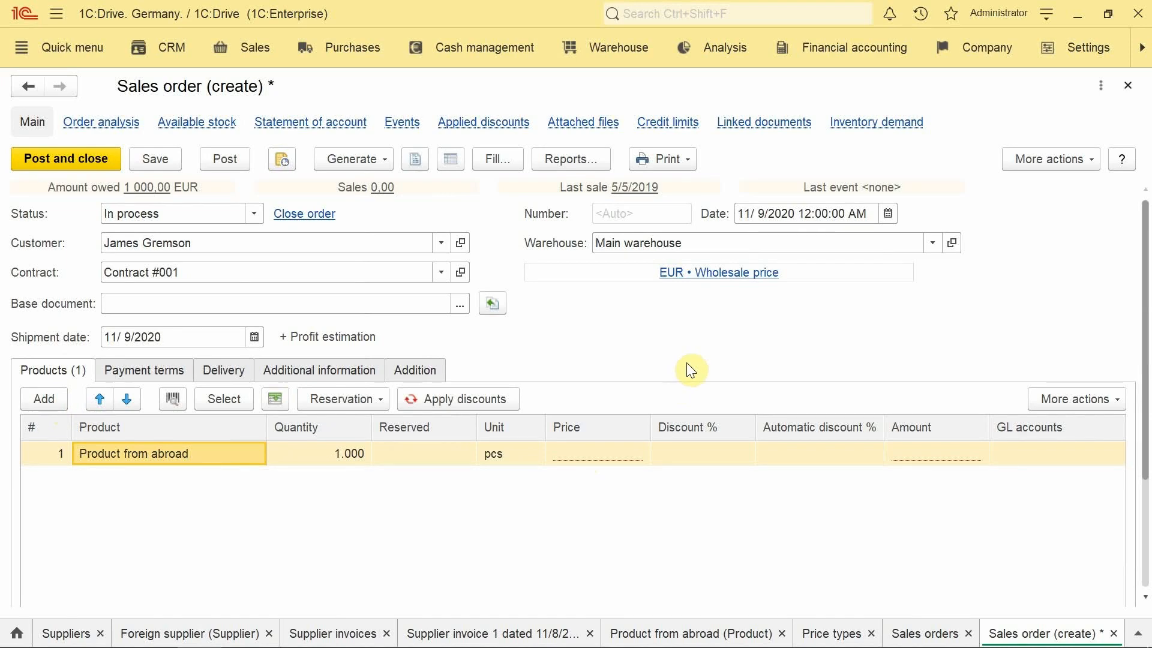
click(731, 275)
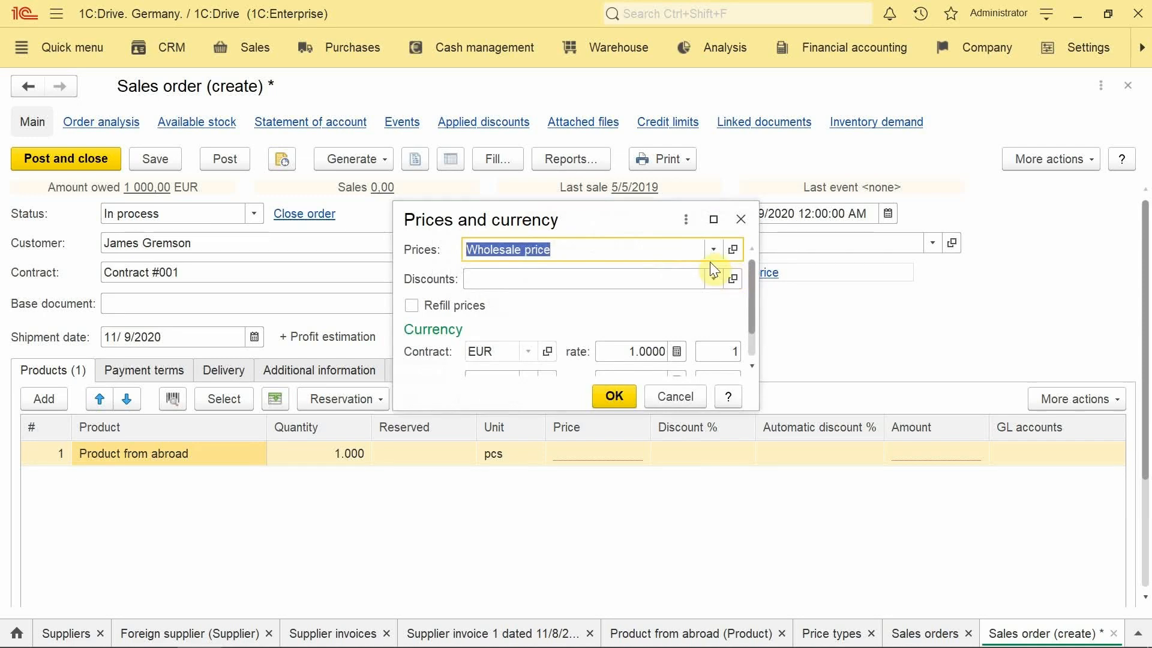
Switch the order to retail price with prices refilled to 1,045.00, then attempt posting.
click(713, 249)
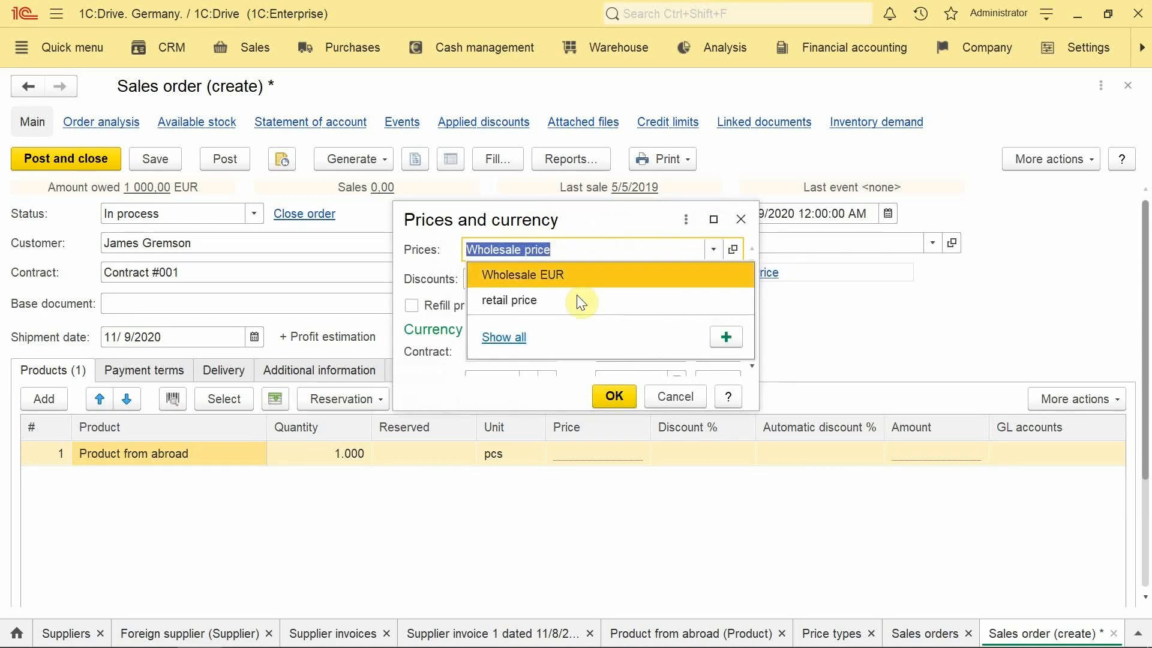
click(504, 337)
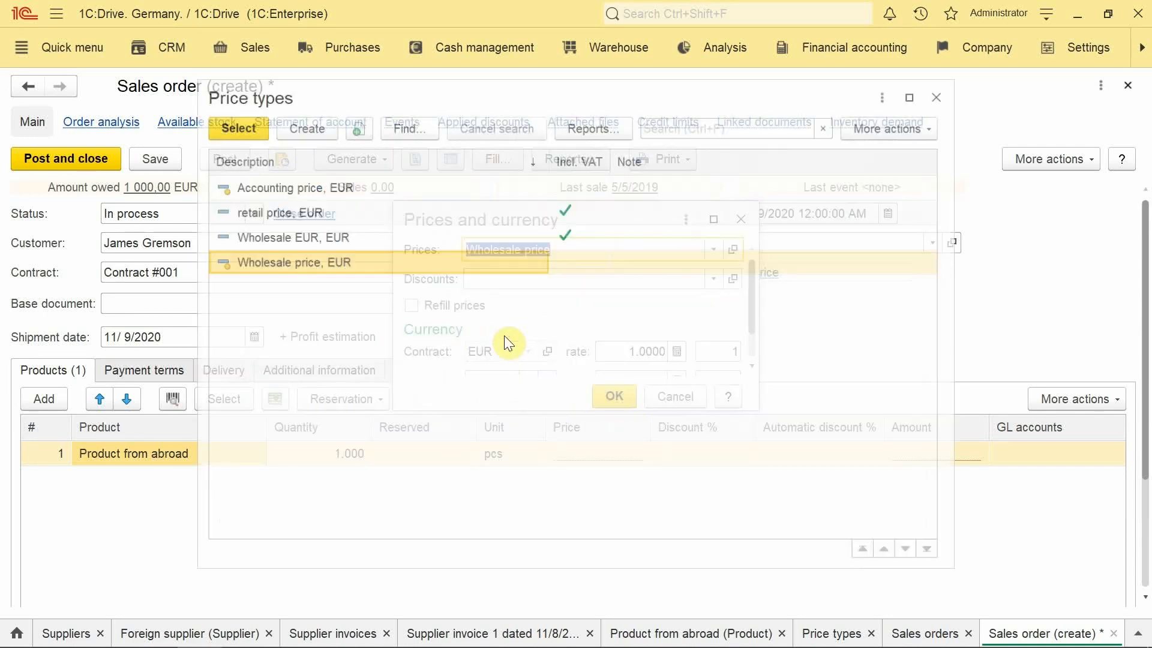
double_click(271, 210)
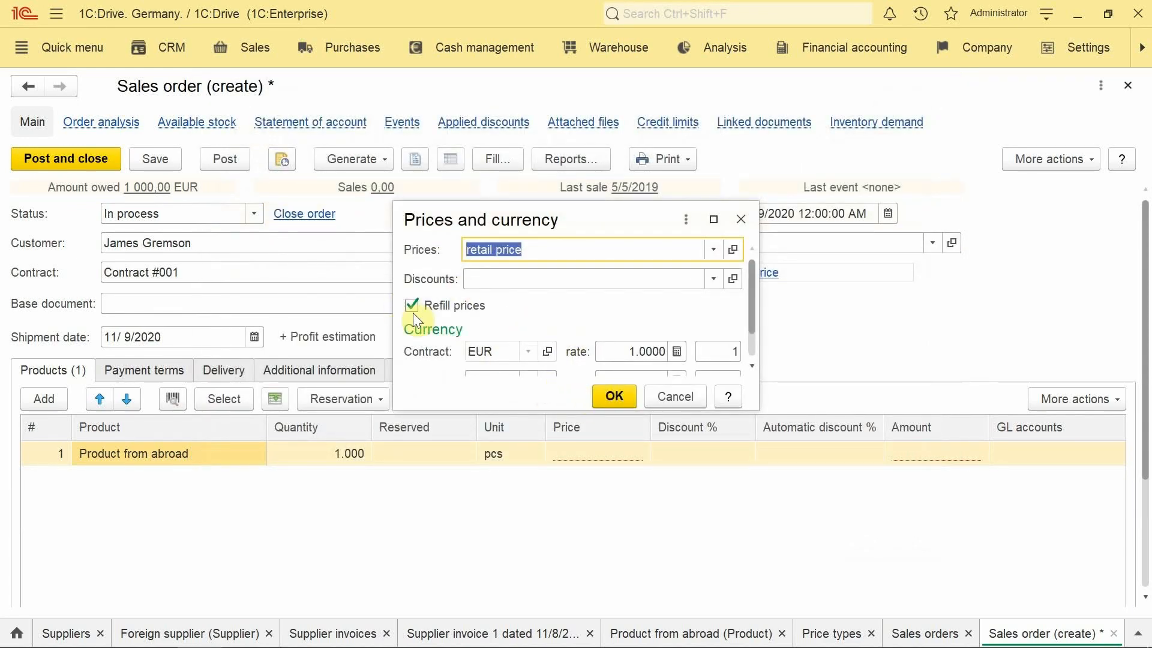
click(606, 395)
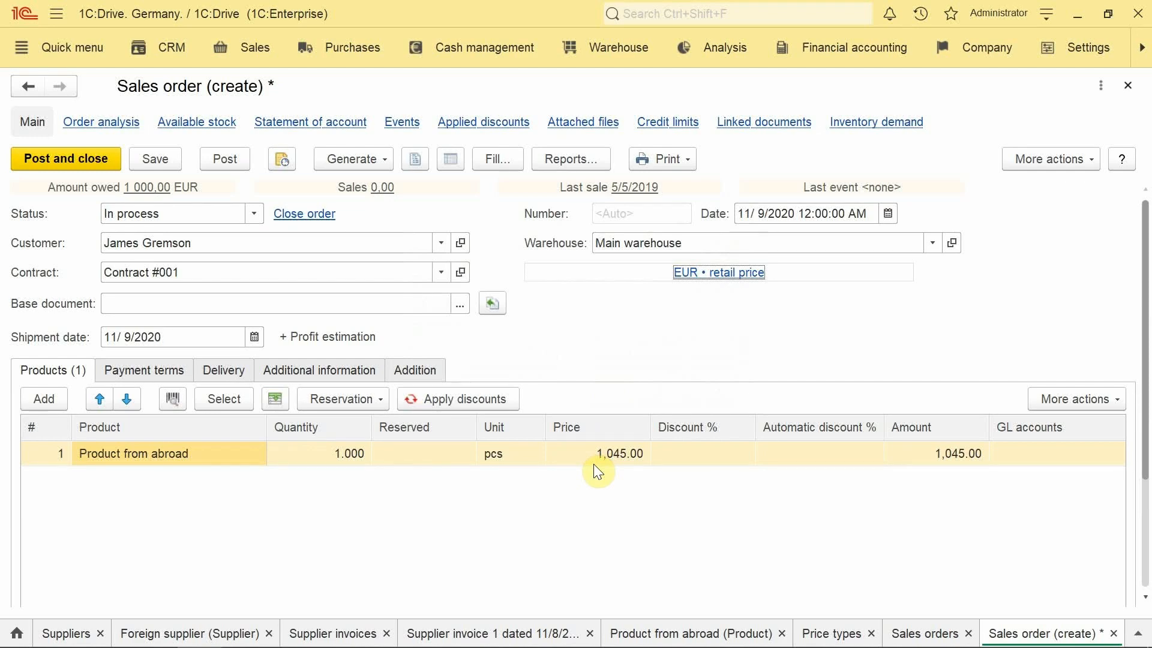
click(222, 165)
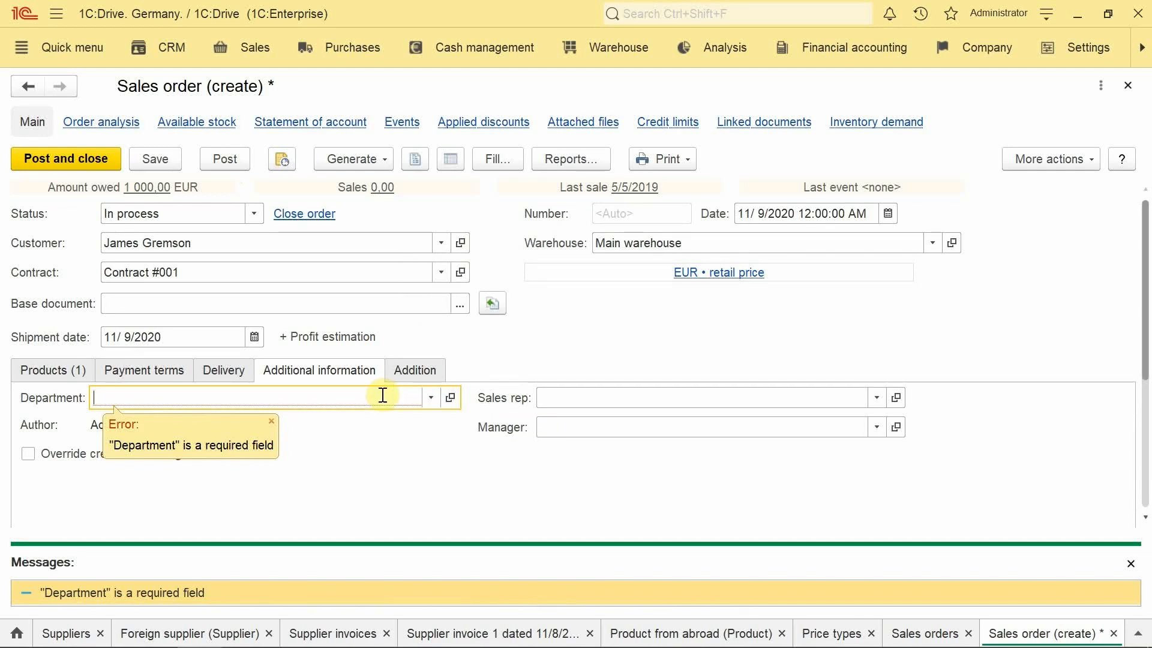
Assign Main department, post the order as Sales order 1, and close it.
click(429, 398)
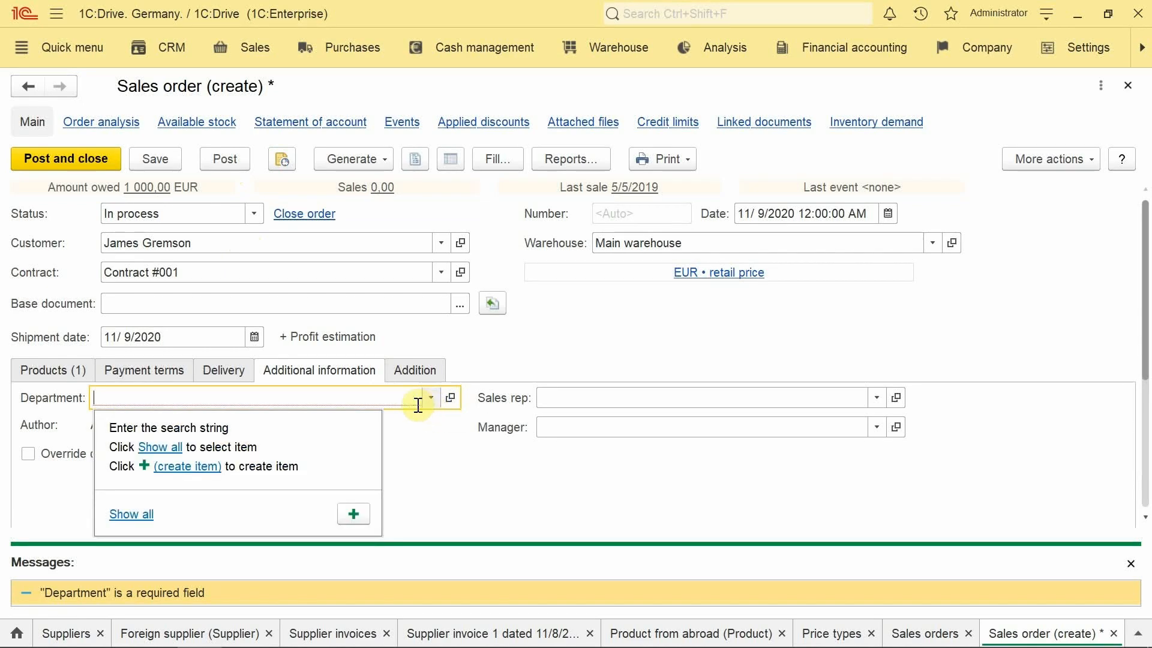
click(139, 514)
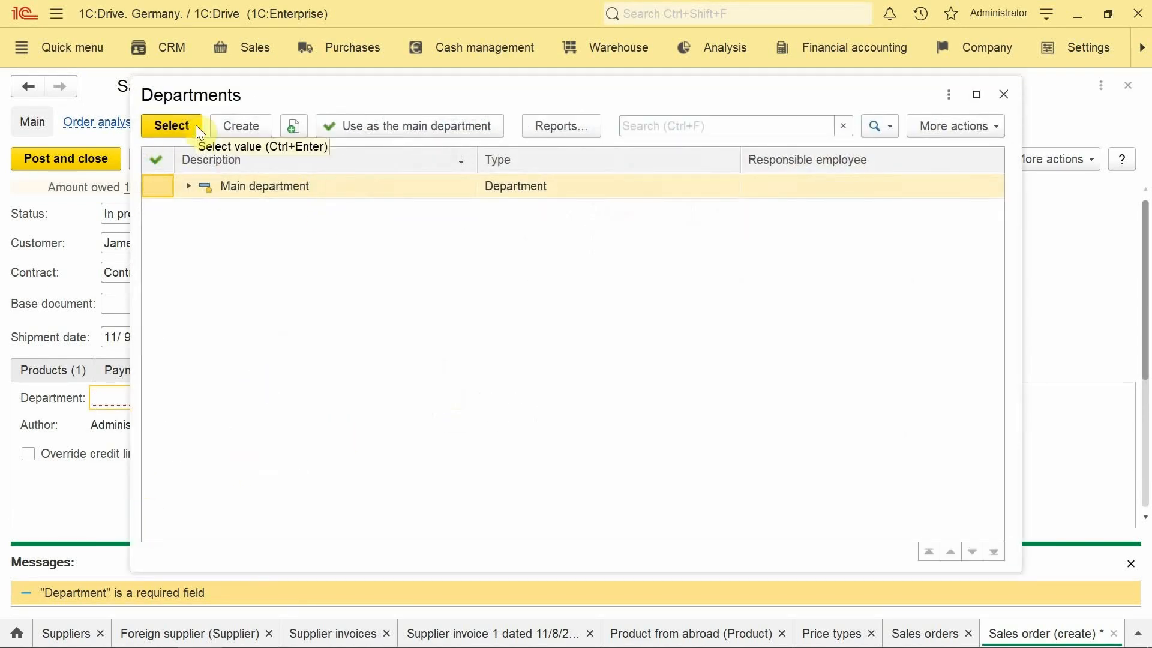
double_click(254, 187)
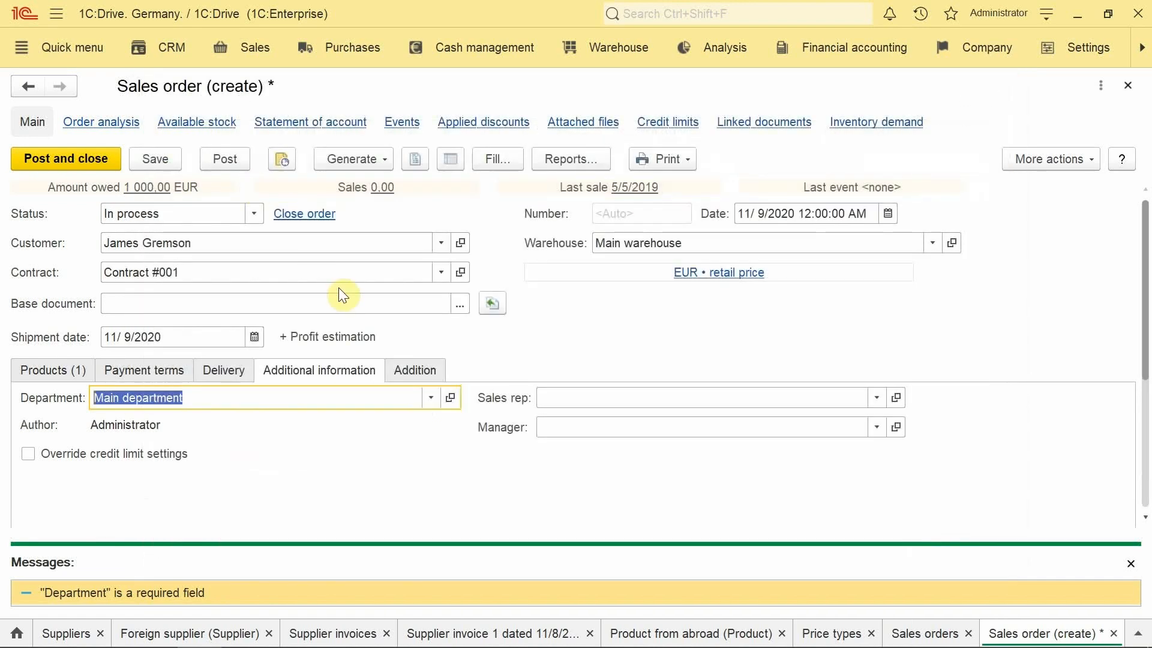
click(231, 158)
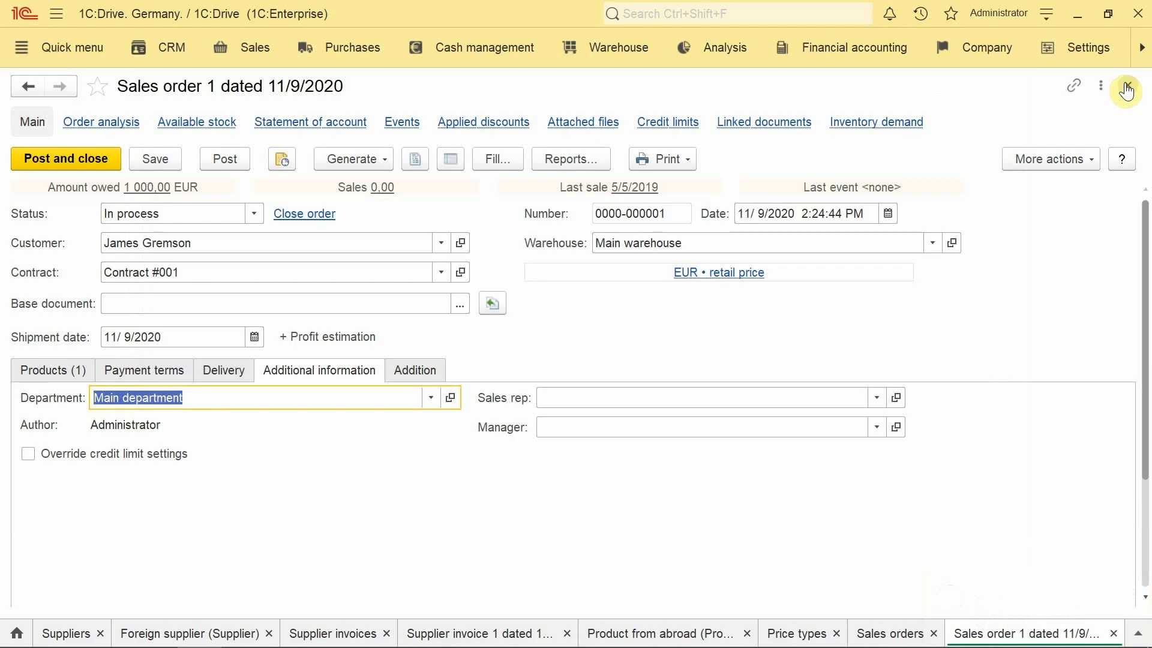
click(1127, 87)
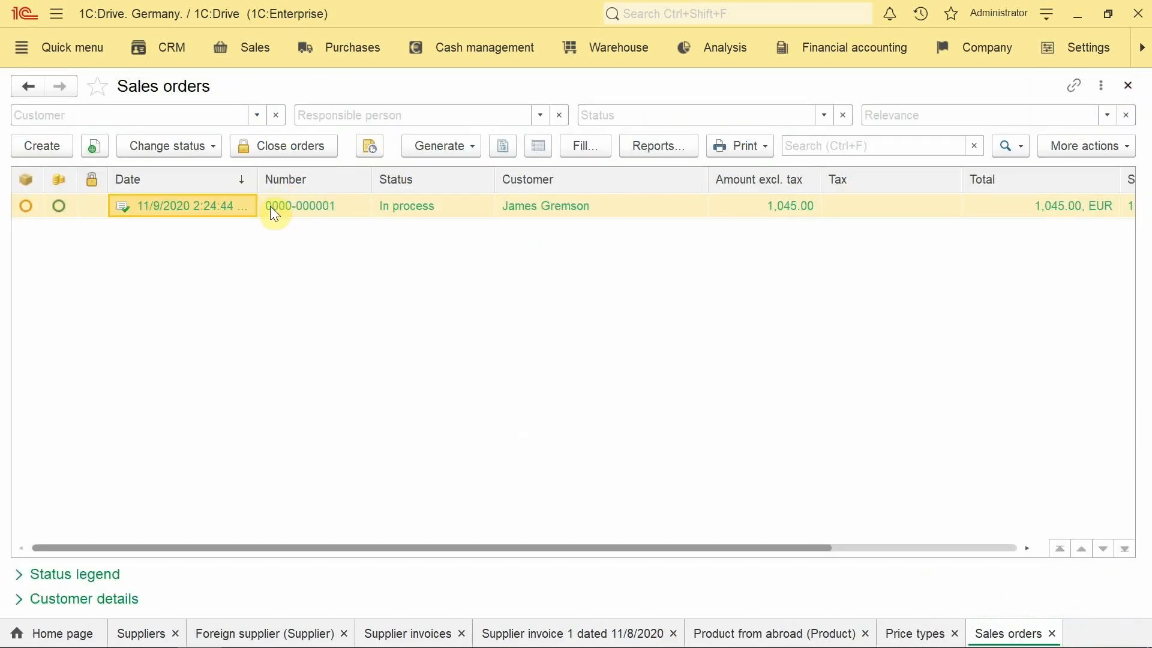
Copy order 1 and post the copy as Sales order 2, then copy Sales order 2 again.
click(95, 144)
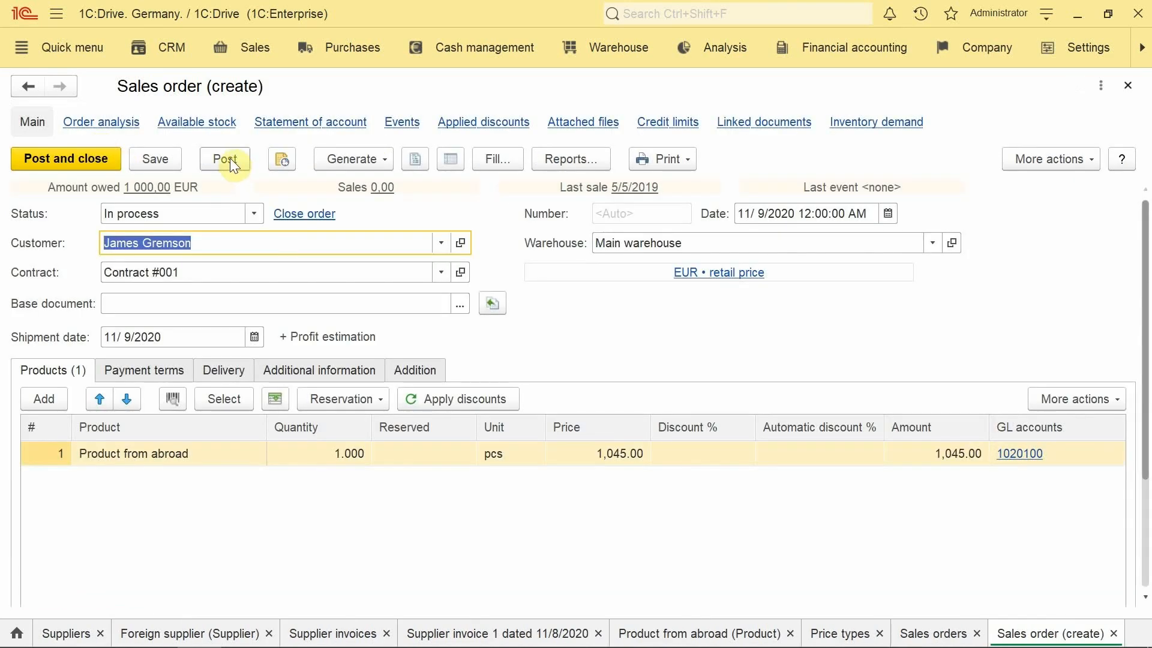
click(229, 157)
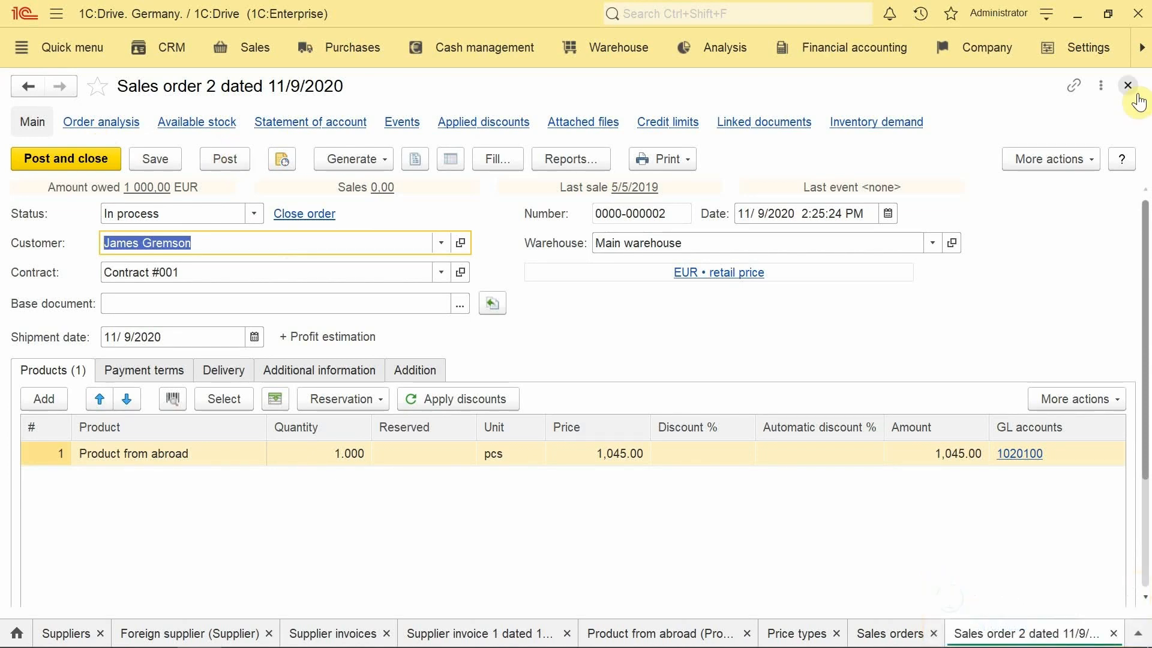
click(1130, 89)
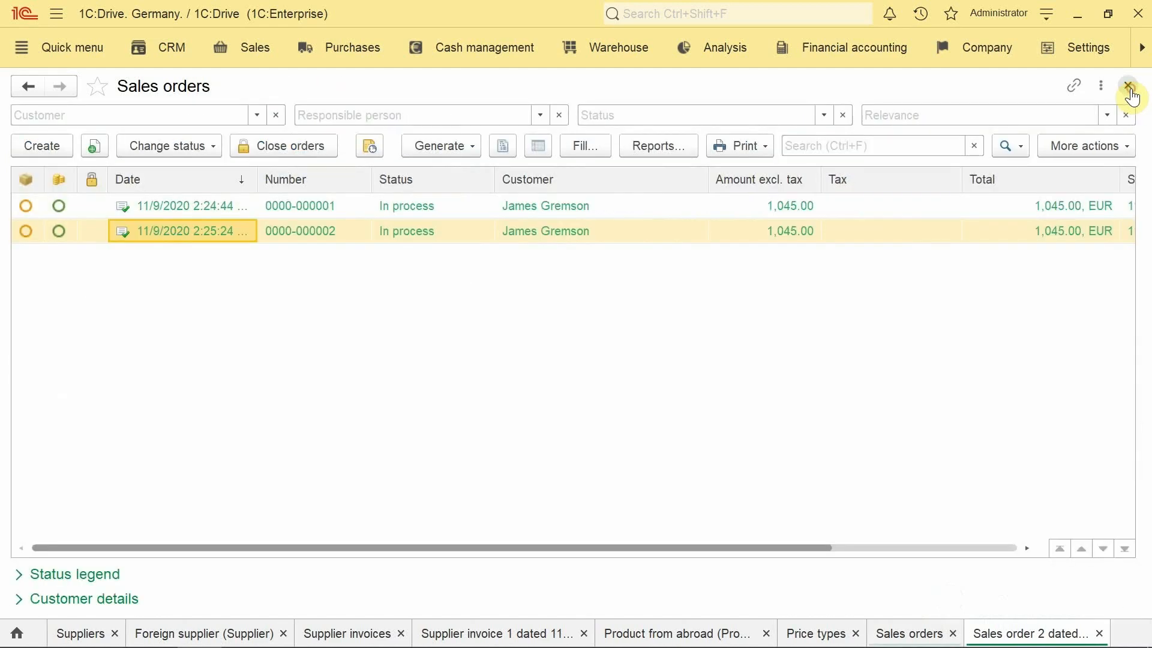
click(98, 146)
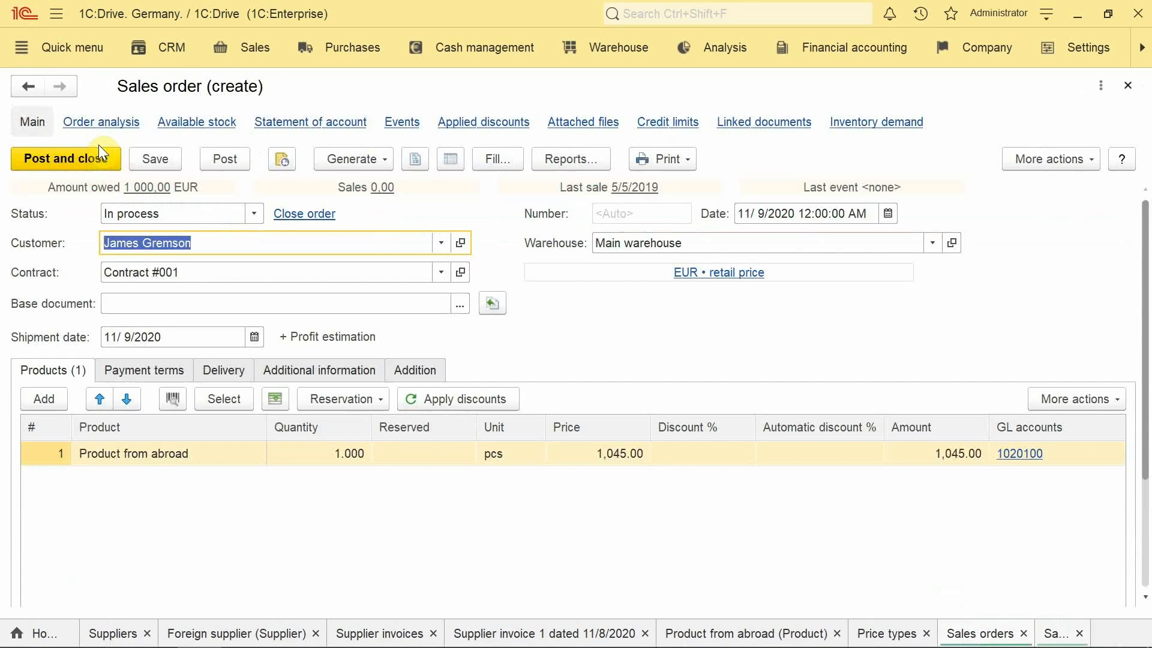
Change the copied order's contract to Contract #001A and post it as Sales order 3.
click(444, 271)
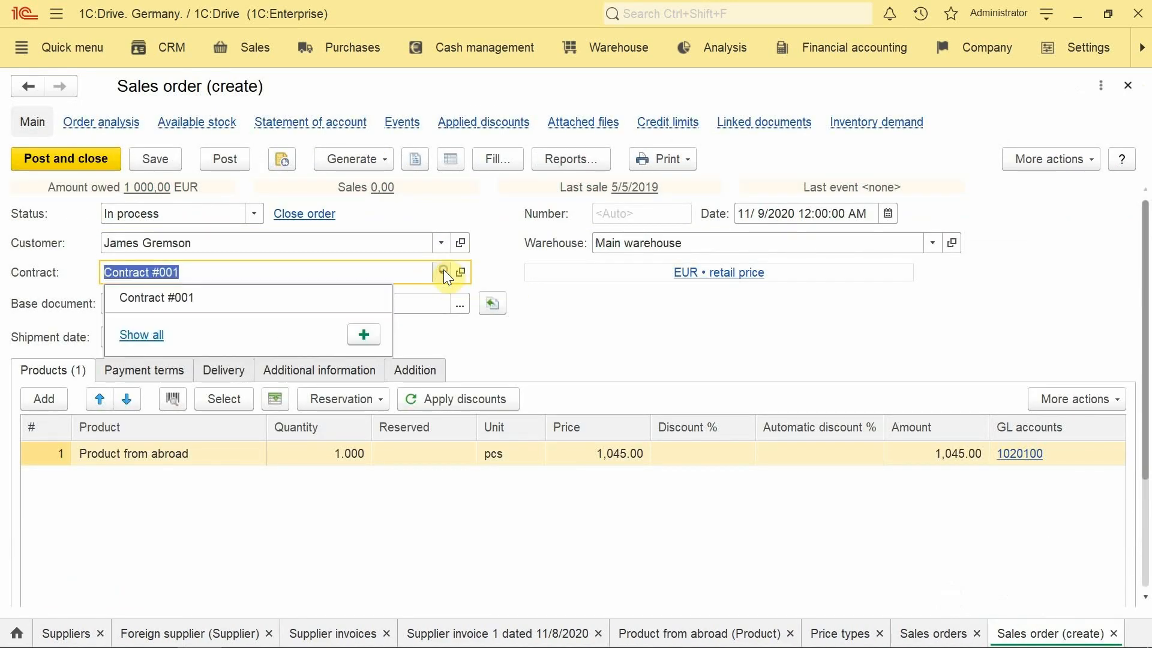
click(143, 335)
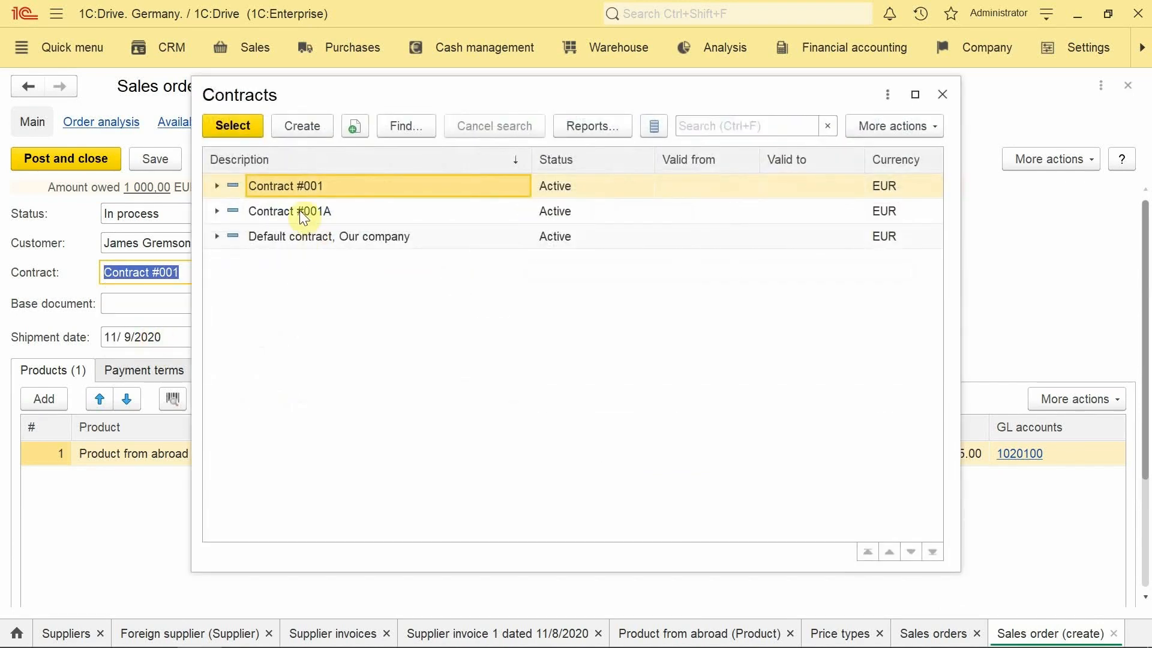
double_click(302, 214)
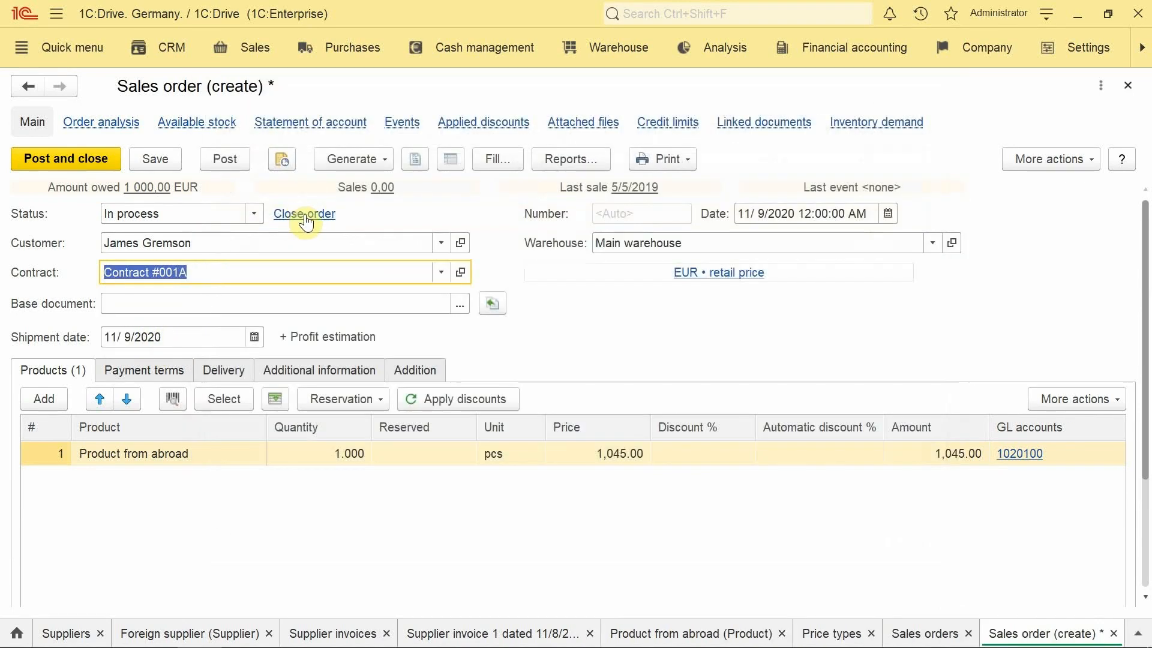
click(231, 158)
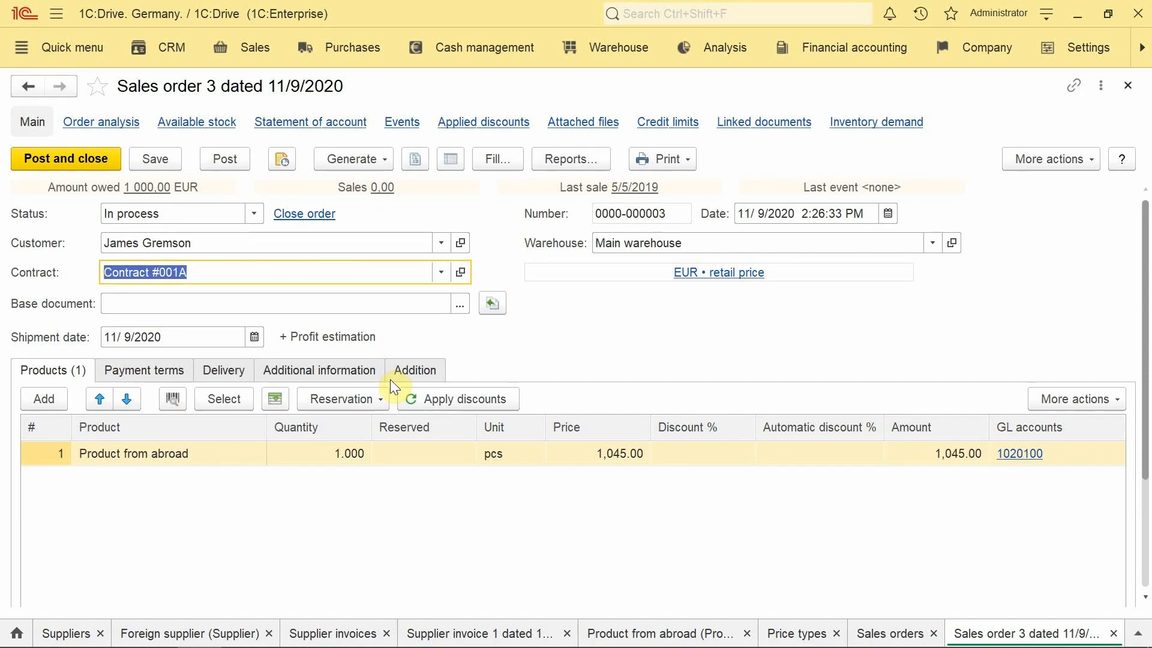
click(272, 55)
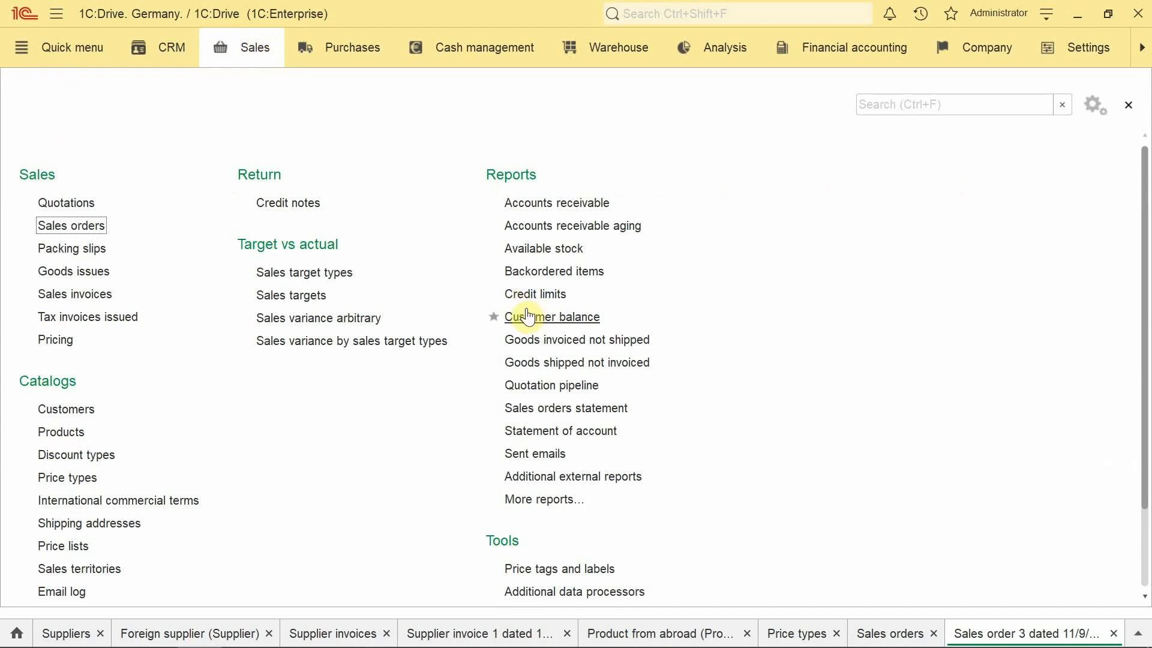
In Goods dispatching, untick Sales order 3's product so it stays undispatched.
scroll(511, 313, down, 3)
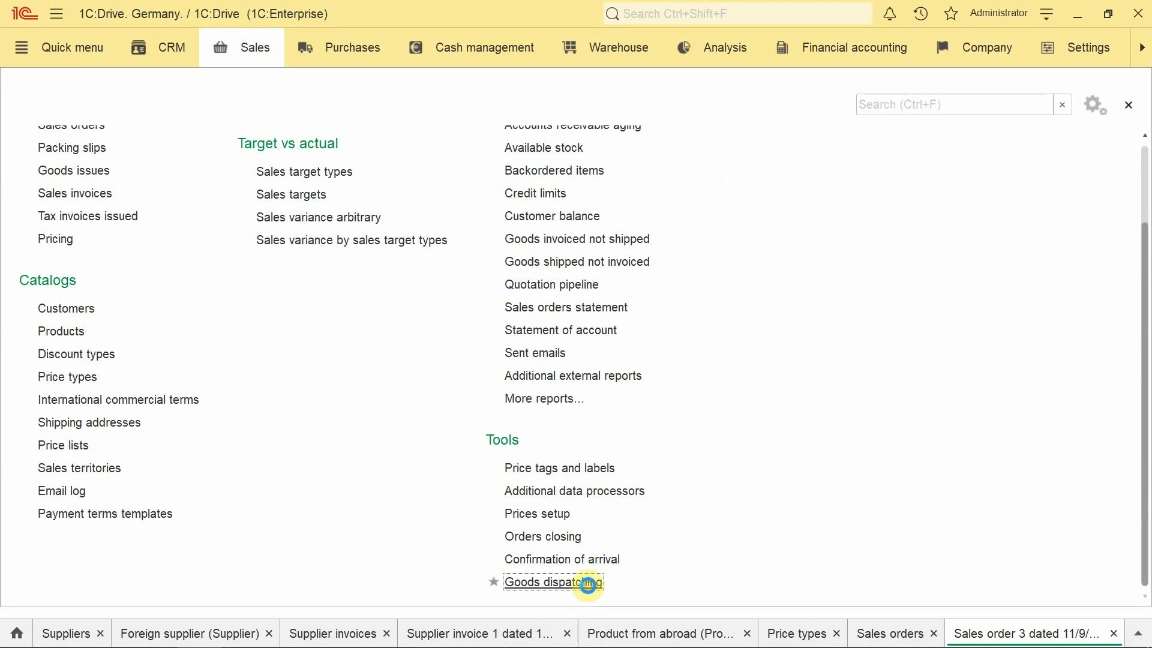
click(587, 582)
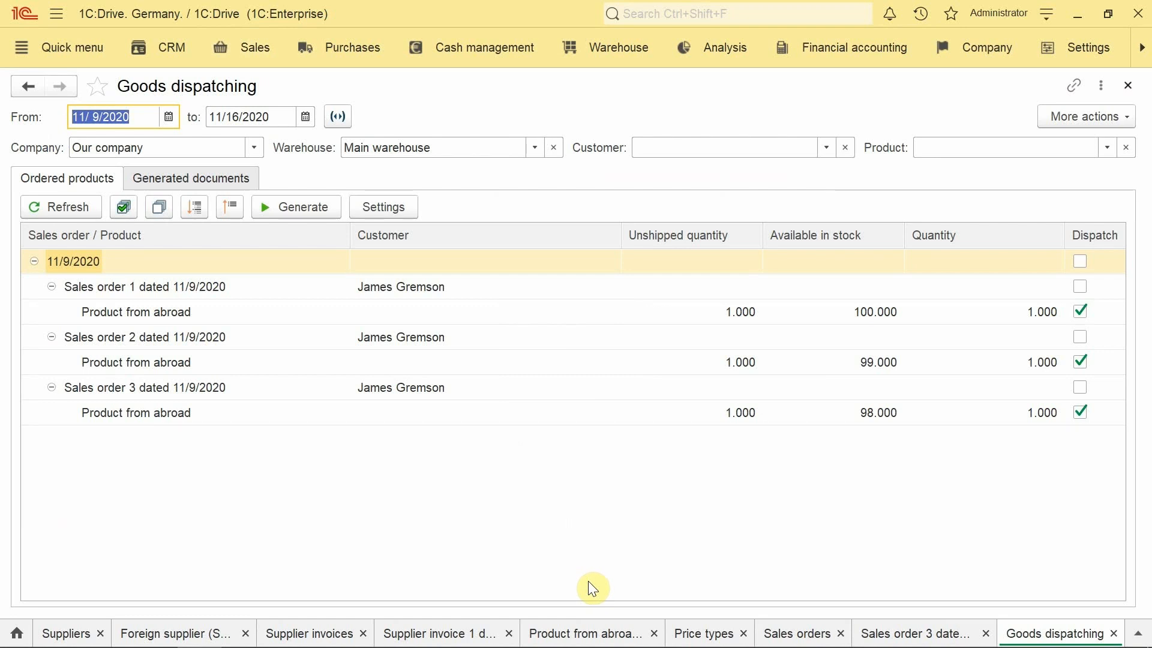
click(1080, 413)
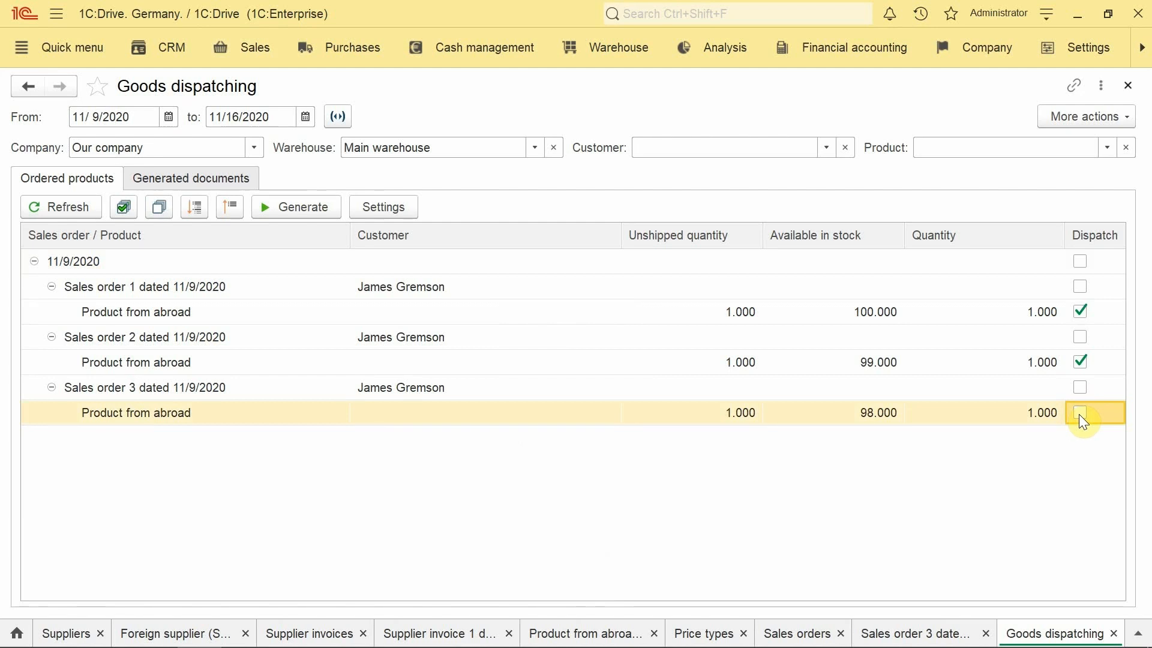
Generate automatically posted goods issues for the ticked lines of Sales orders 1 and 2.
click(391, 207)
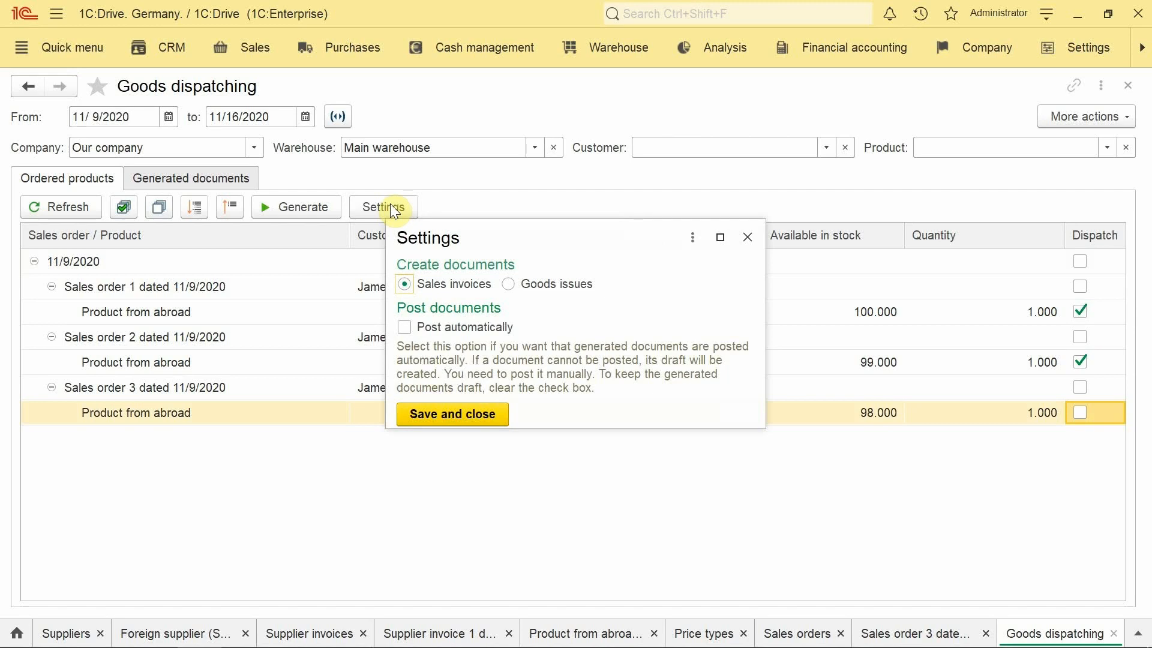
click(510, 283)
click(405, 326)
click(445, 414)
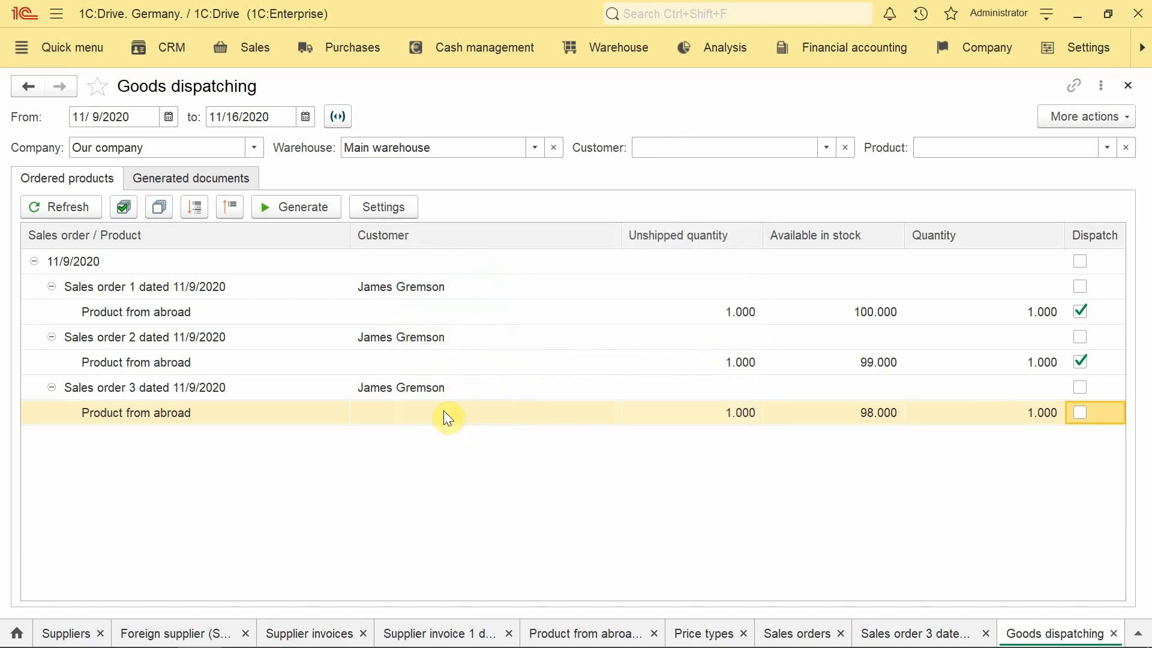
click(274, 210)
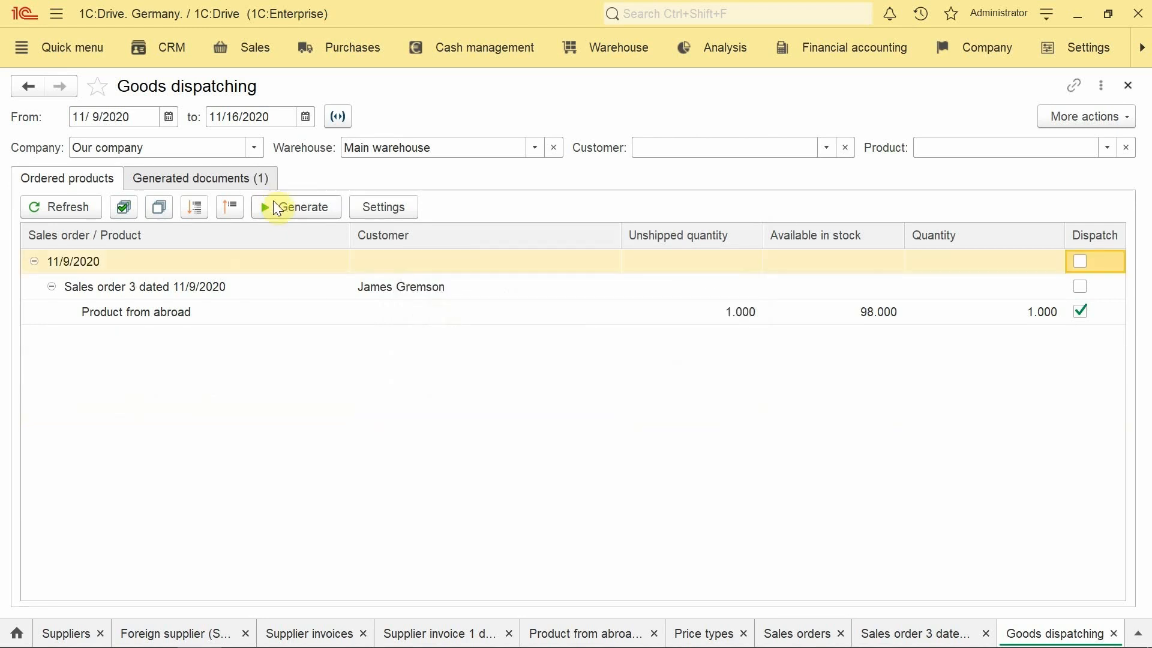
Review Goods issue 1 from the generated documents, covering one Product from abroad per order.
click(244, 182)
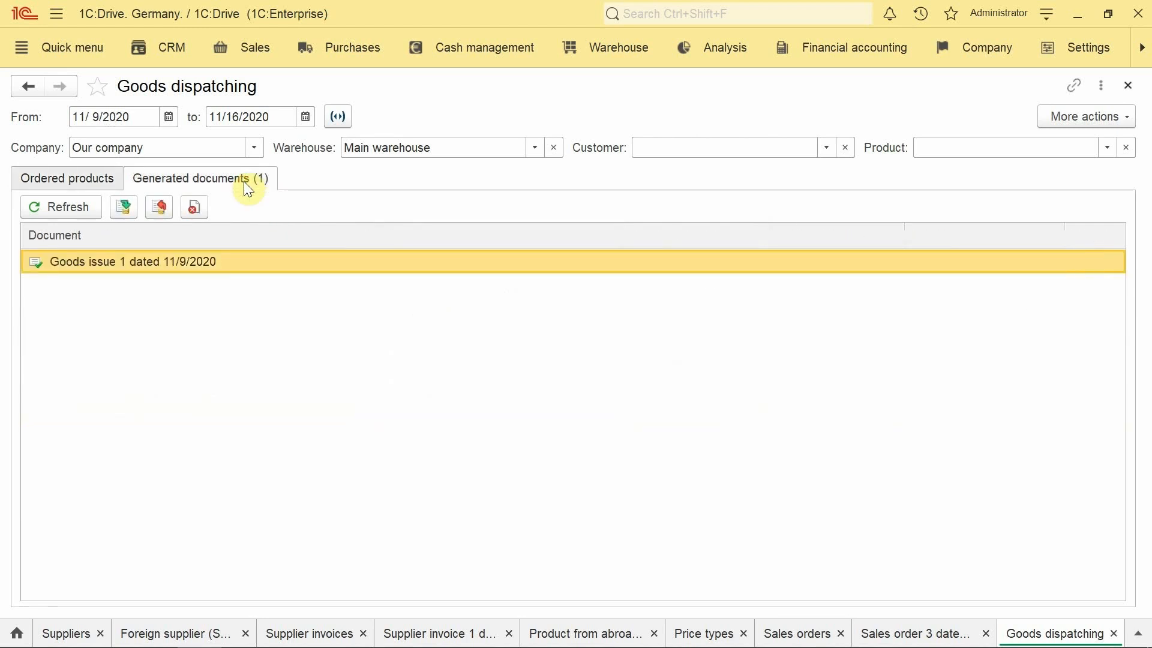
double_click(221, 262)
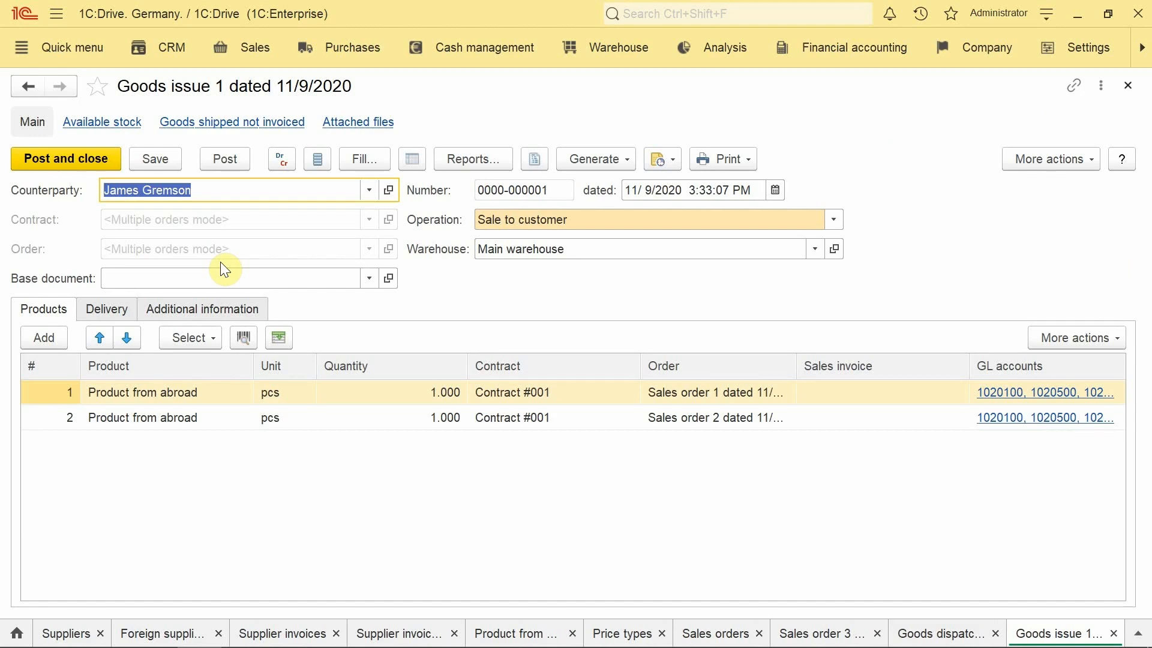
click(1127, 85)
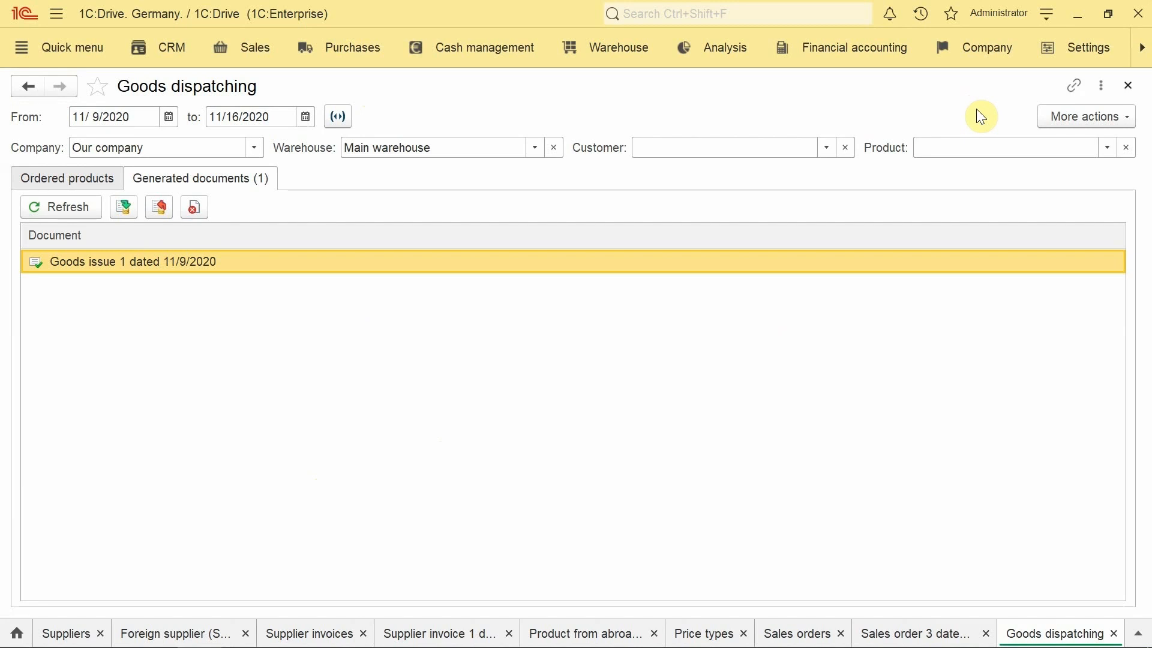
click(238, 50)
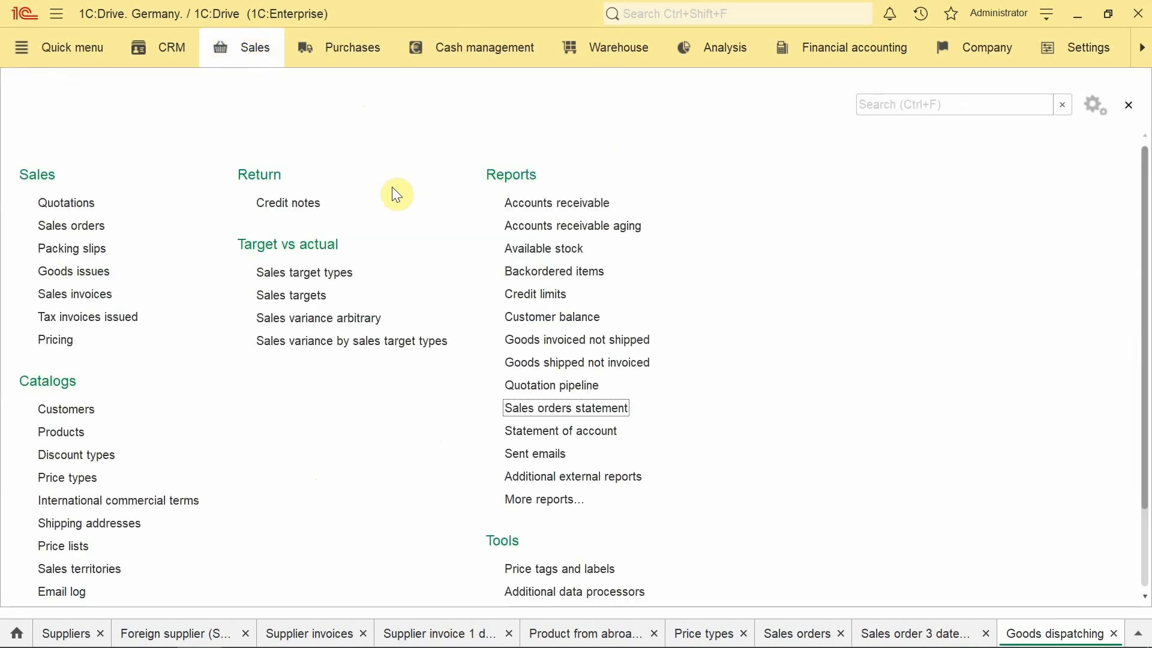
Generate the sales orders statement: orders 1 and 2 shipped, order 3 remaining; then list sales orders.
click(534, 411)
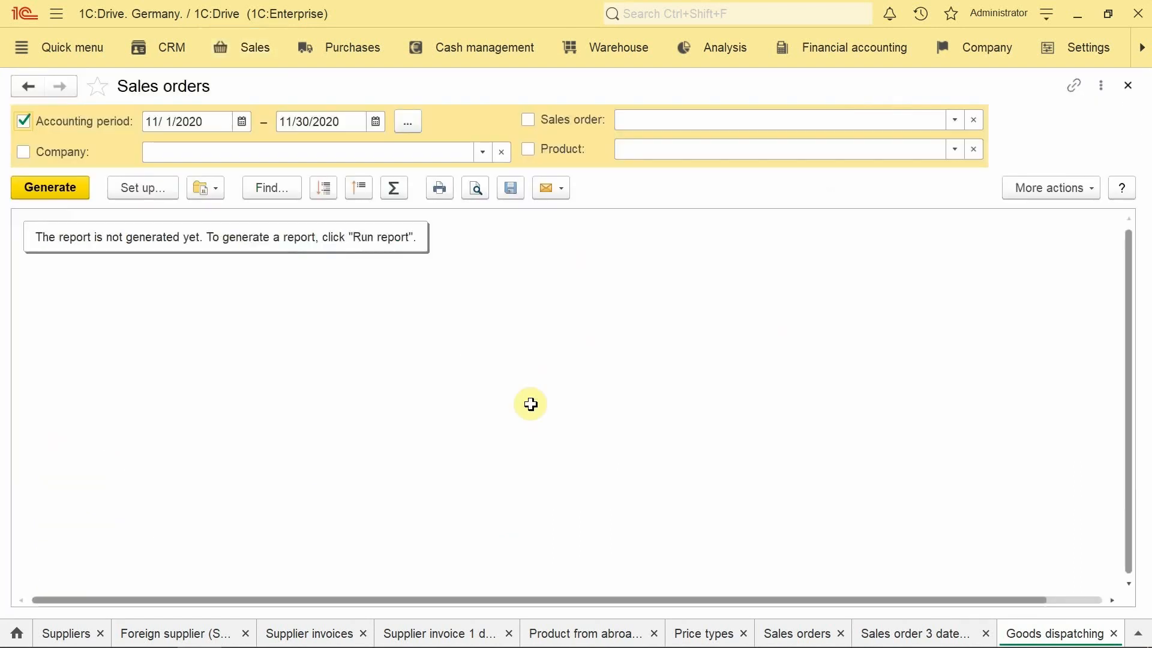
click(43, 192)
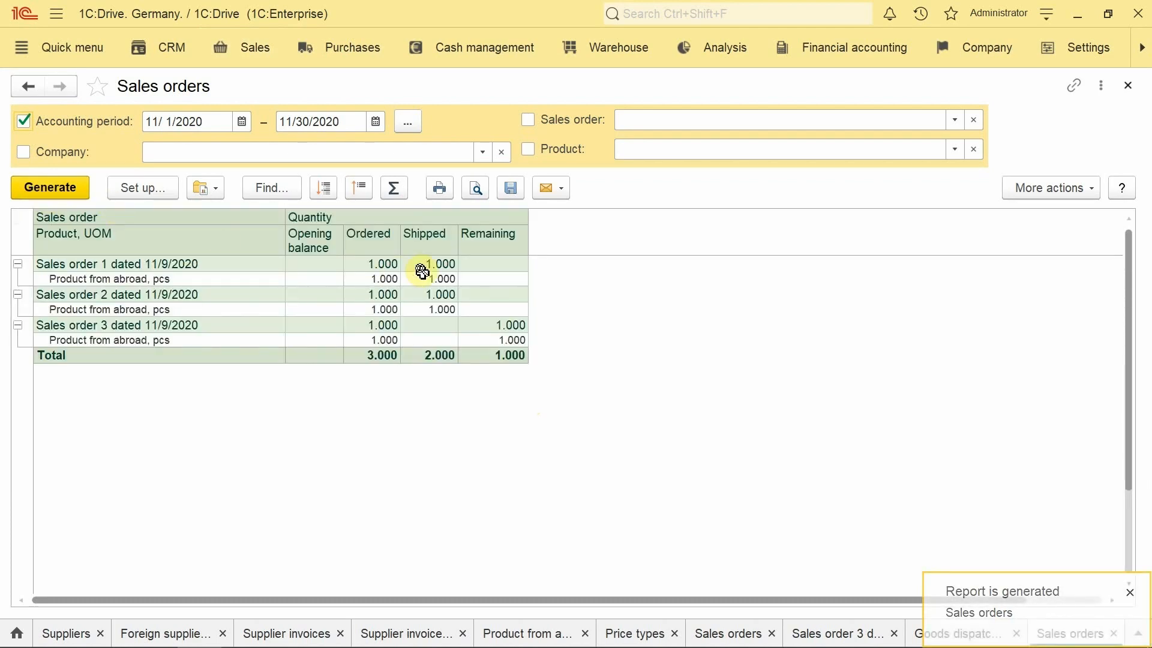
drag(432, 264, 438, 311)
click(501, 340)
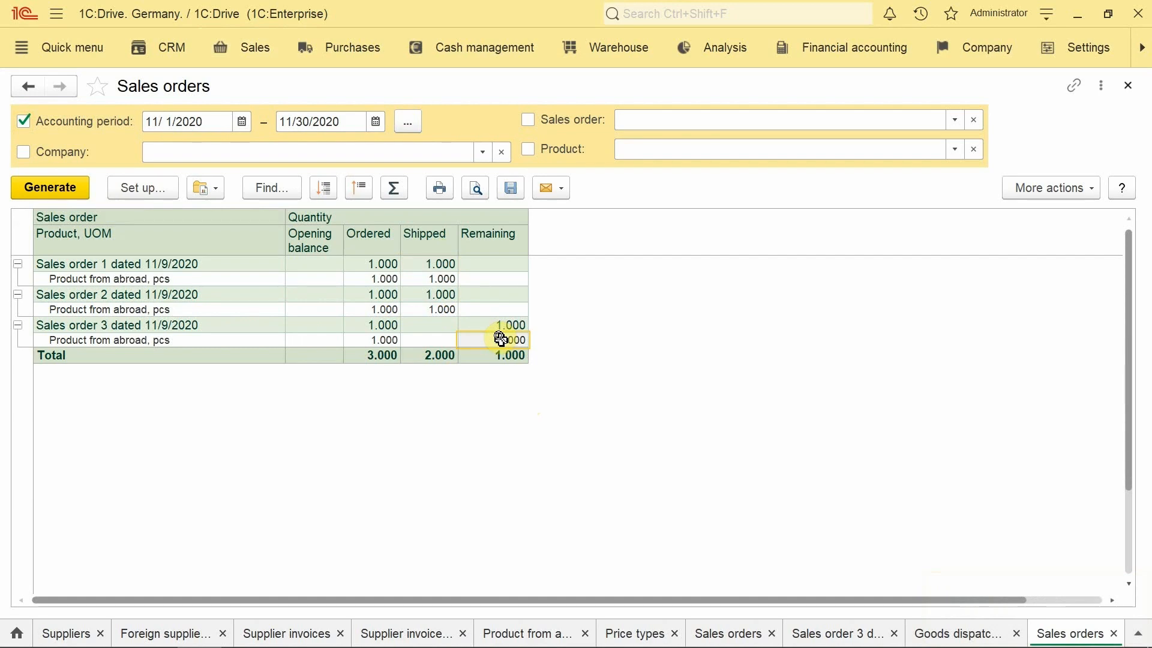
click(257, 58)
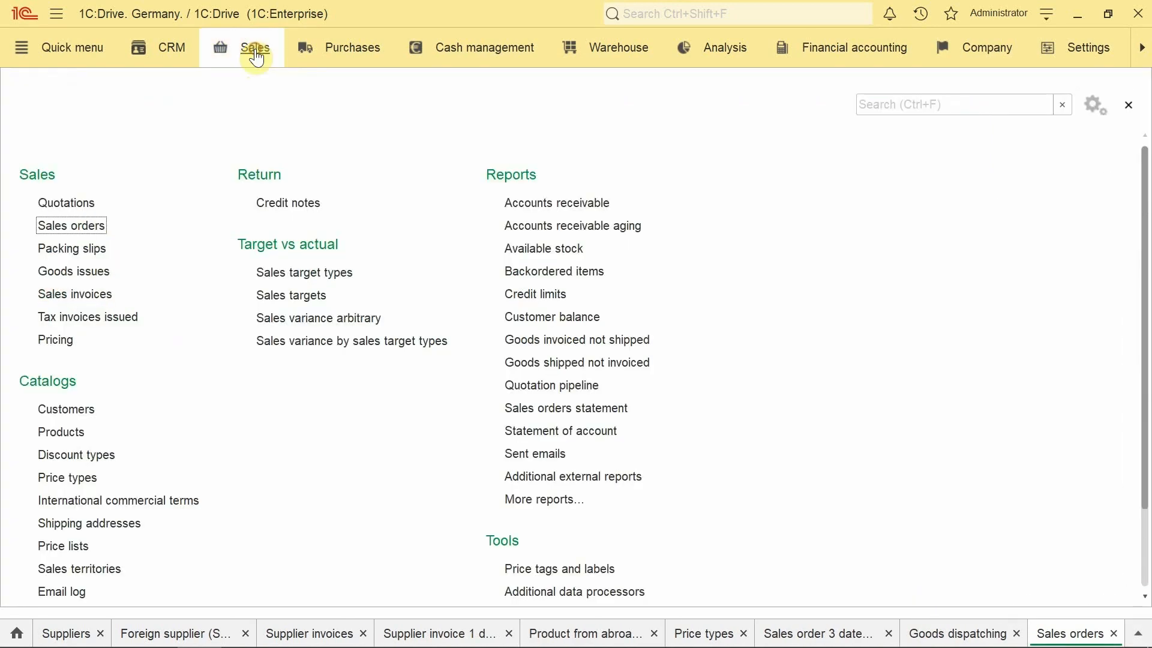
click(101, 228)
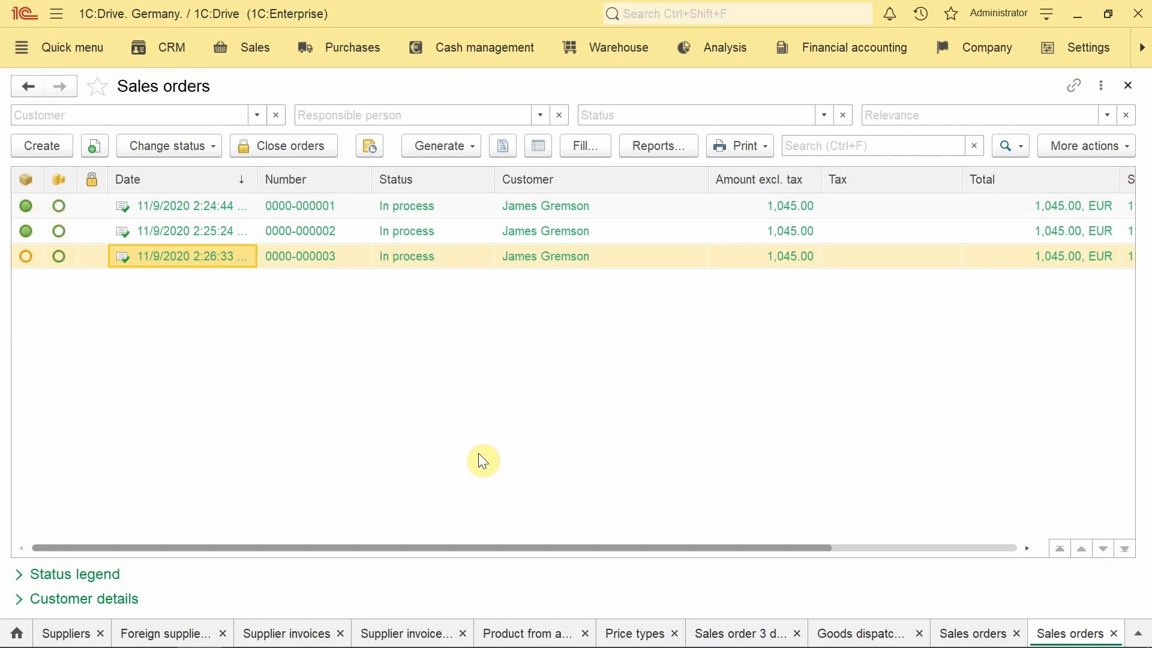
Create a sales invoice from Goods issue 1 with two Product from abroad lines at 1,045.00.
click(859, 634)
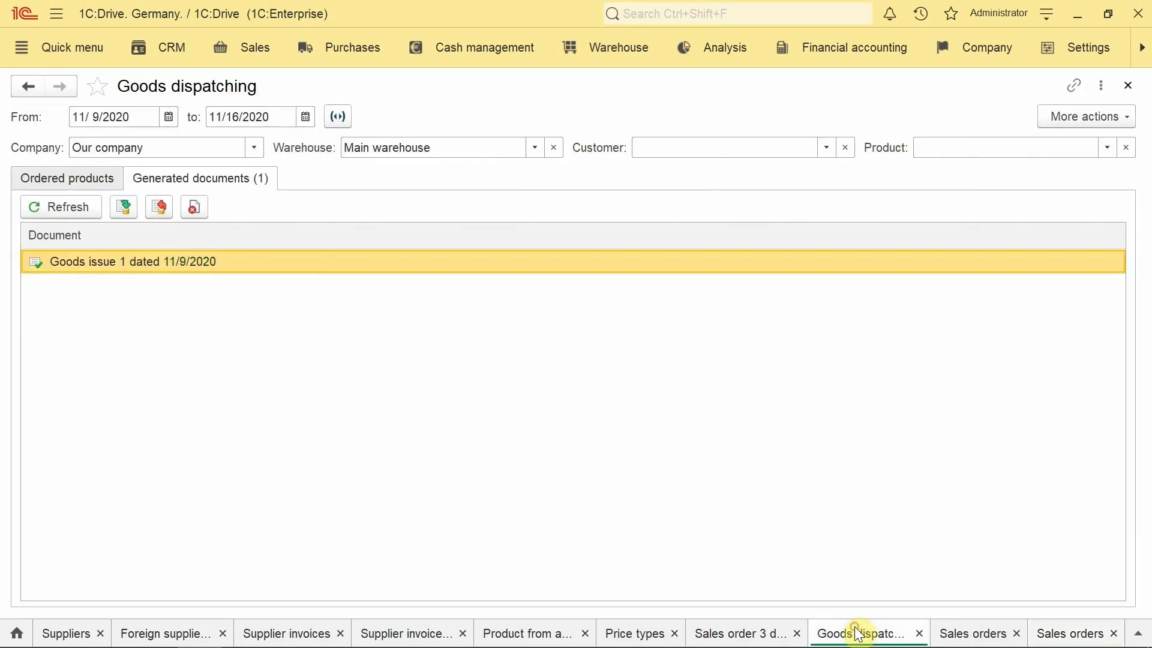
double_click(93, 262)
click(605, 158)
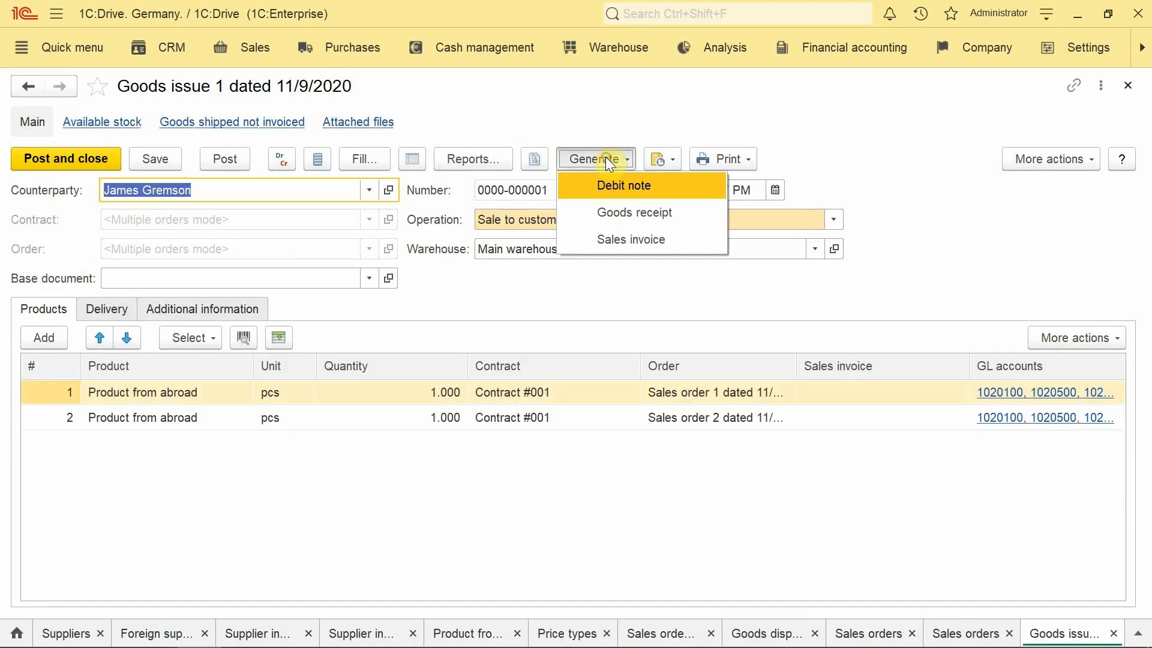
click(607, 239)
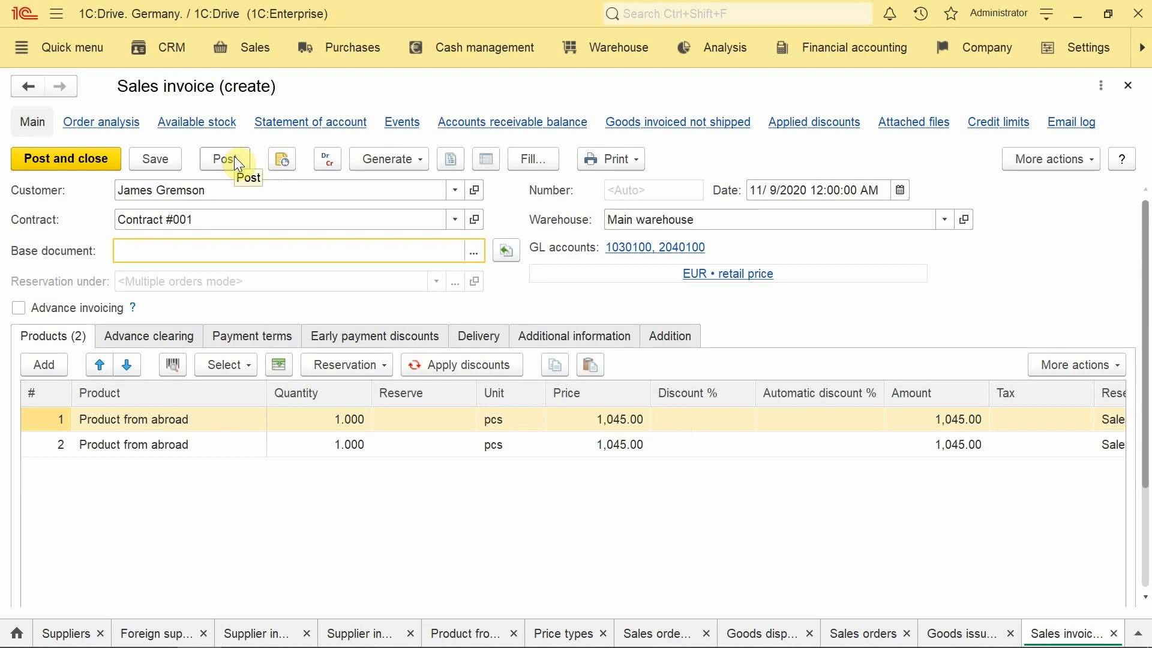
Post the invoice and verify via the statement of account its 2,090.00 advance clearing from Bank receipt 1.
click(234, 160)
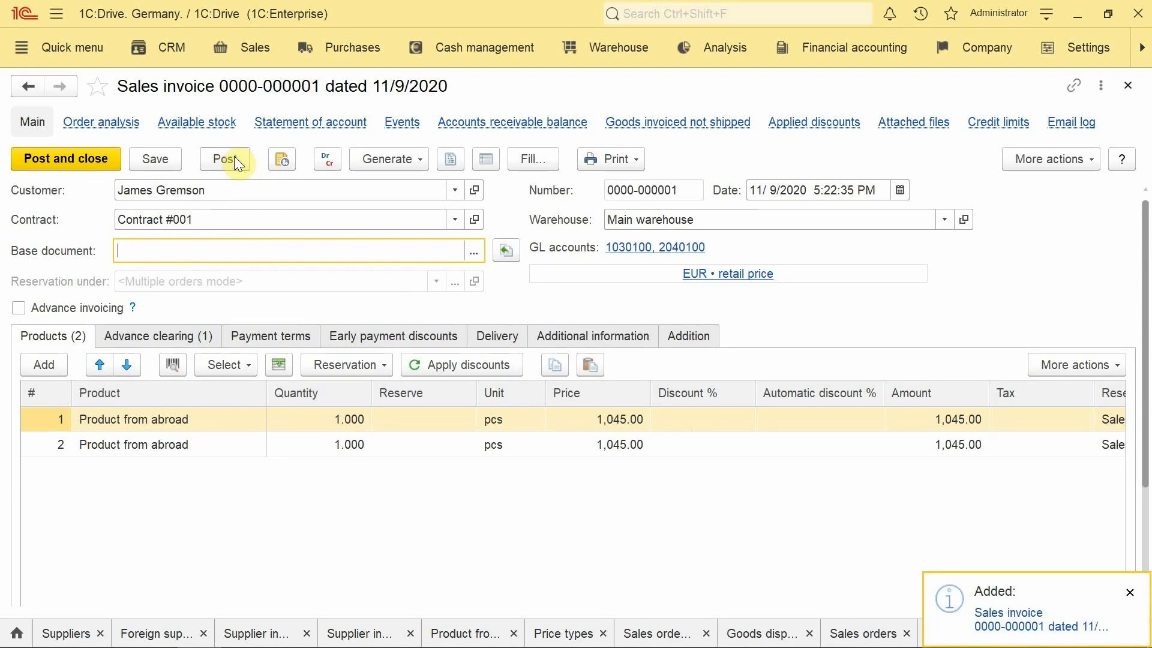
click(281, 123)
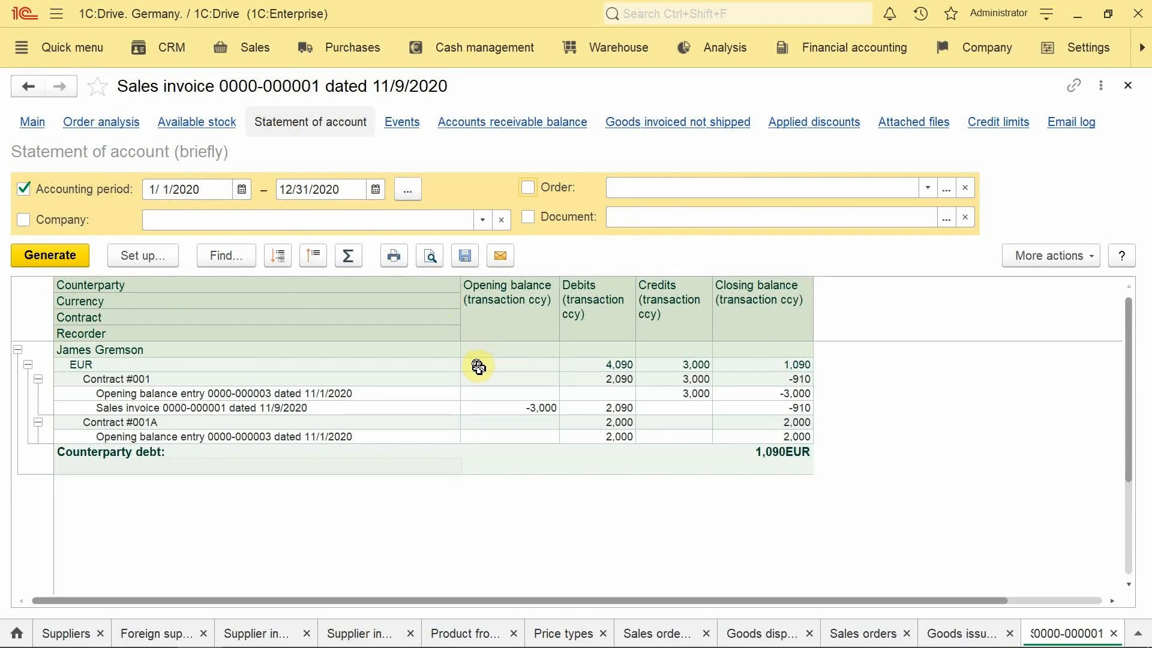
double_click(275, 404)
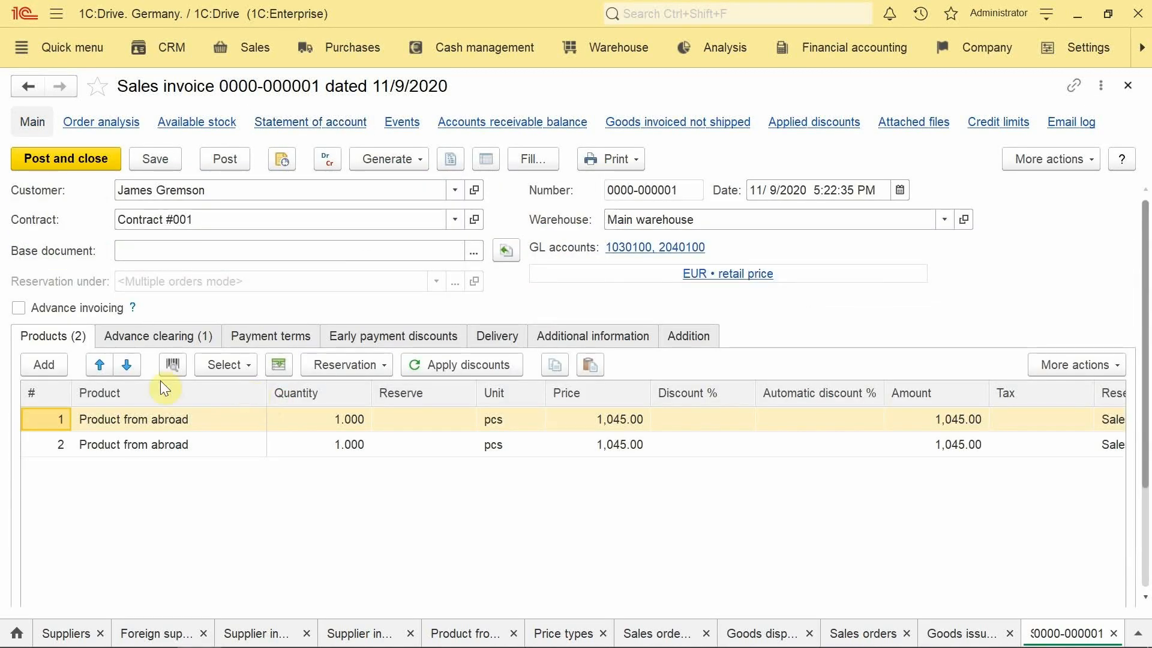
click(157, 337)
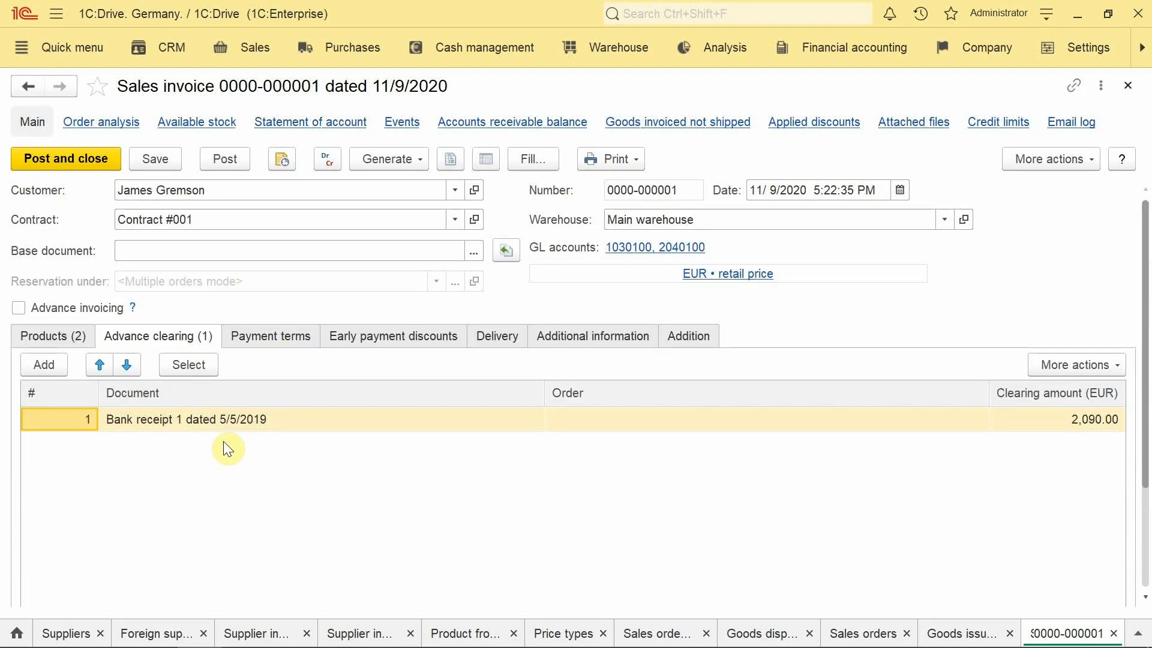
scroll(228, 448, down, 3)
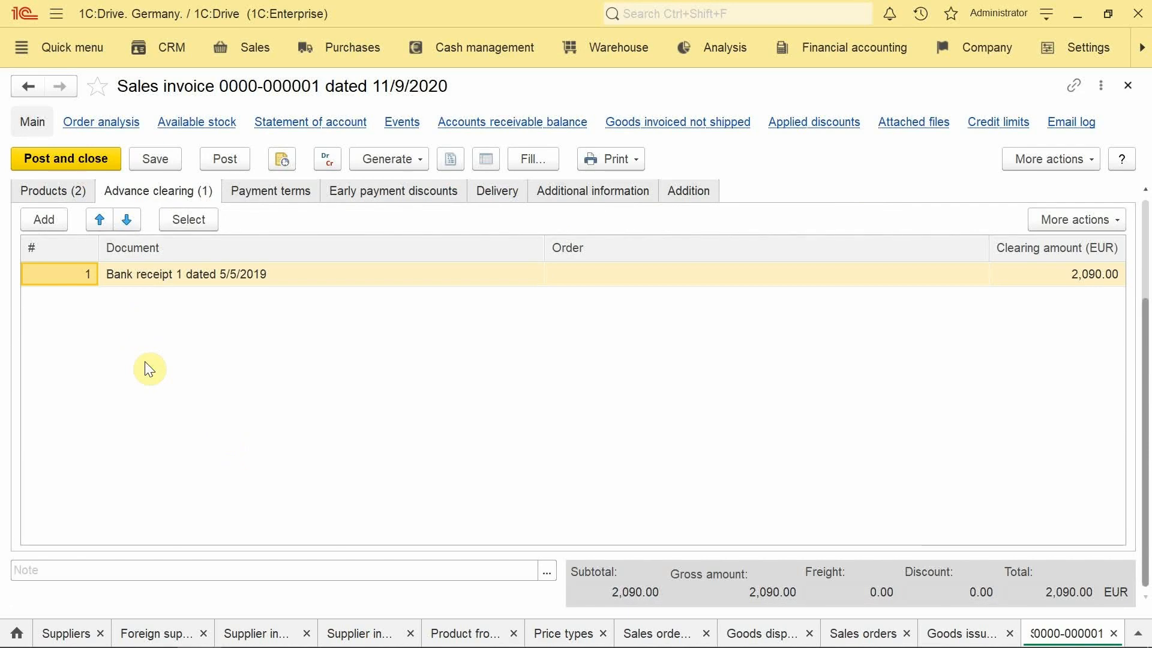
scroll(421, 489, up, 3)
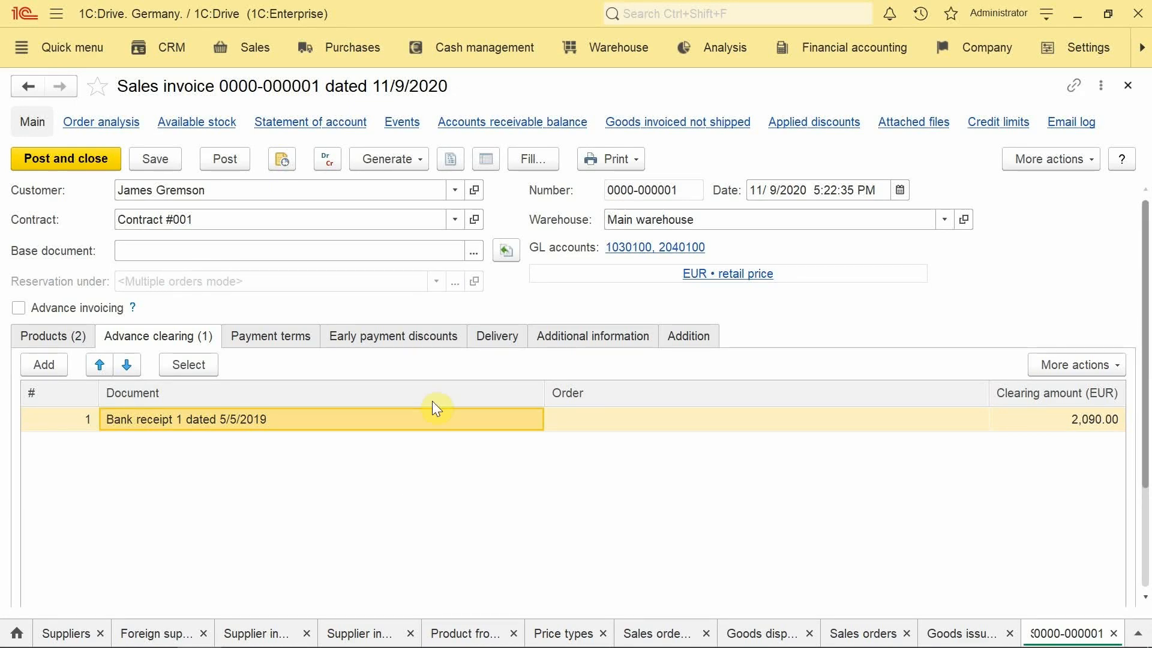
Open the Administrator user's personal settings from Users and rights settings.
click(1077, 47)
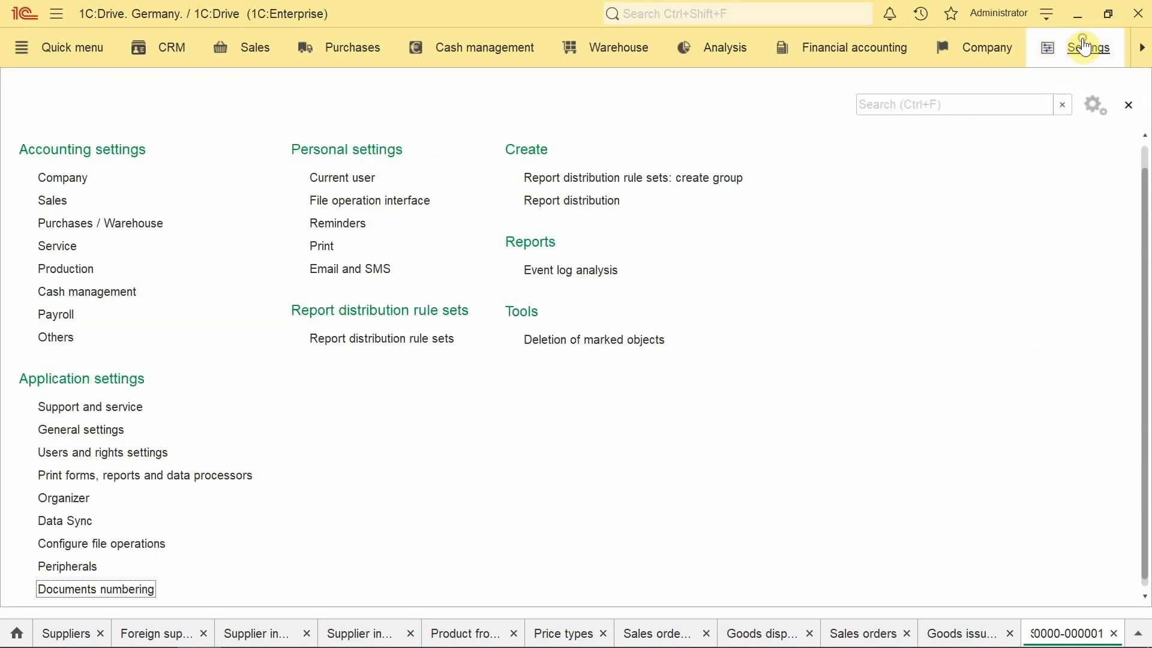
click(85, 455)
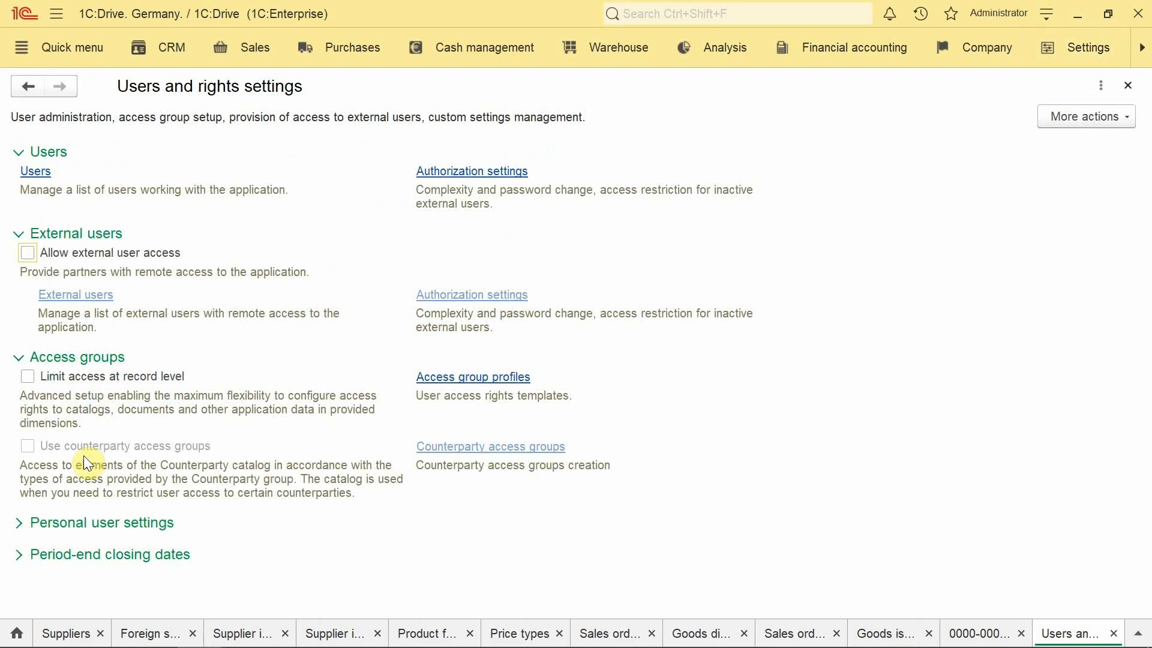
click(39, 173)
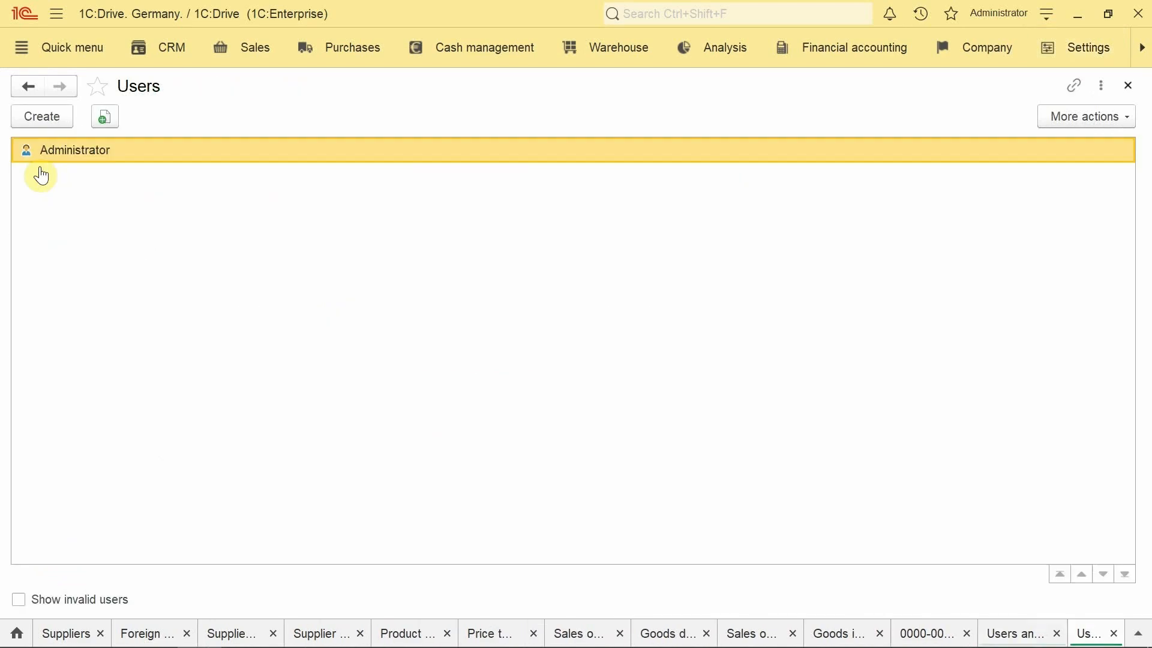
double_click(124, 155)
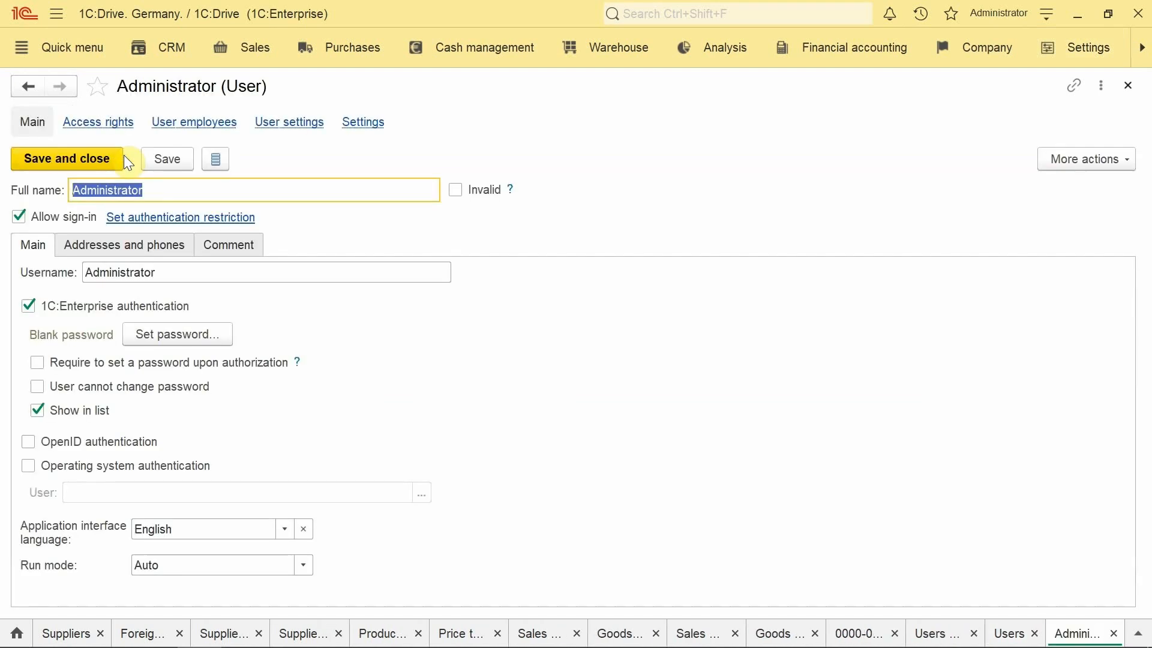
click(288, 127)
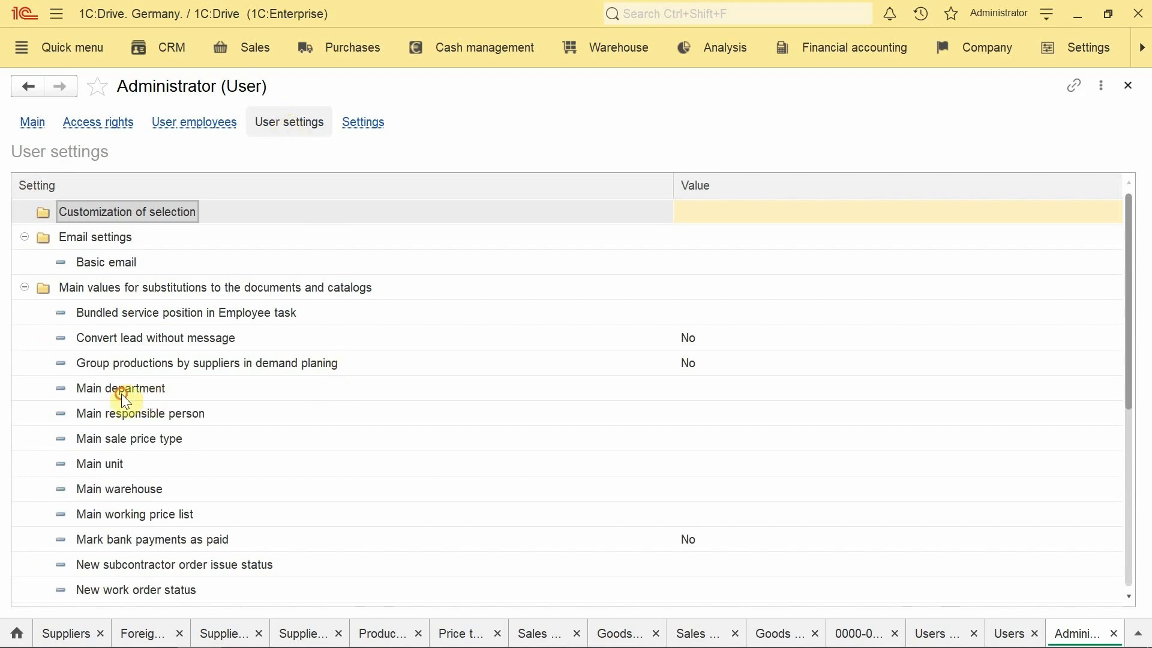
Set 'Set off advance payments automatically' to No for the Administrator.
click(121, 393)
scroll(126, 401, down, 3)
scroll(123, 397, down, 3)
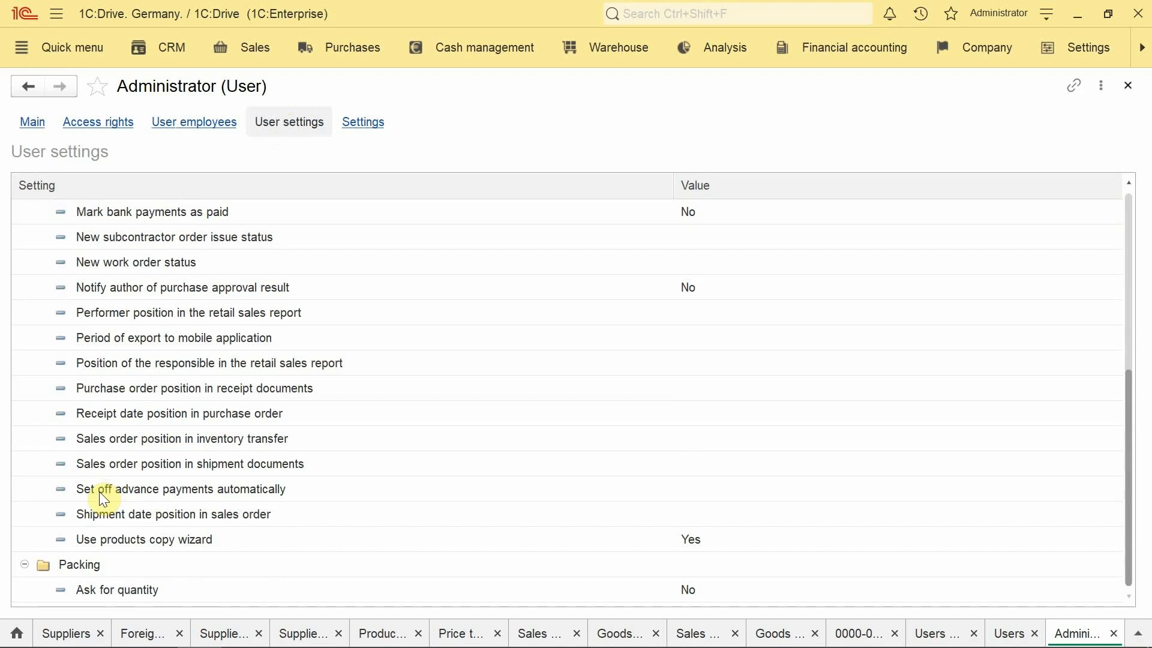
click(798, 491)
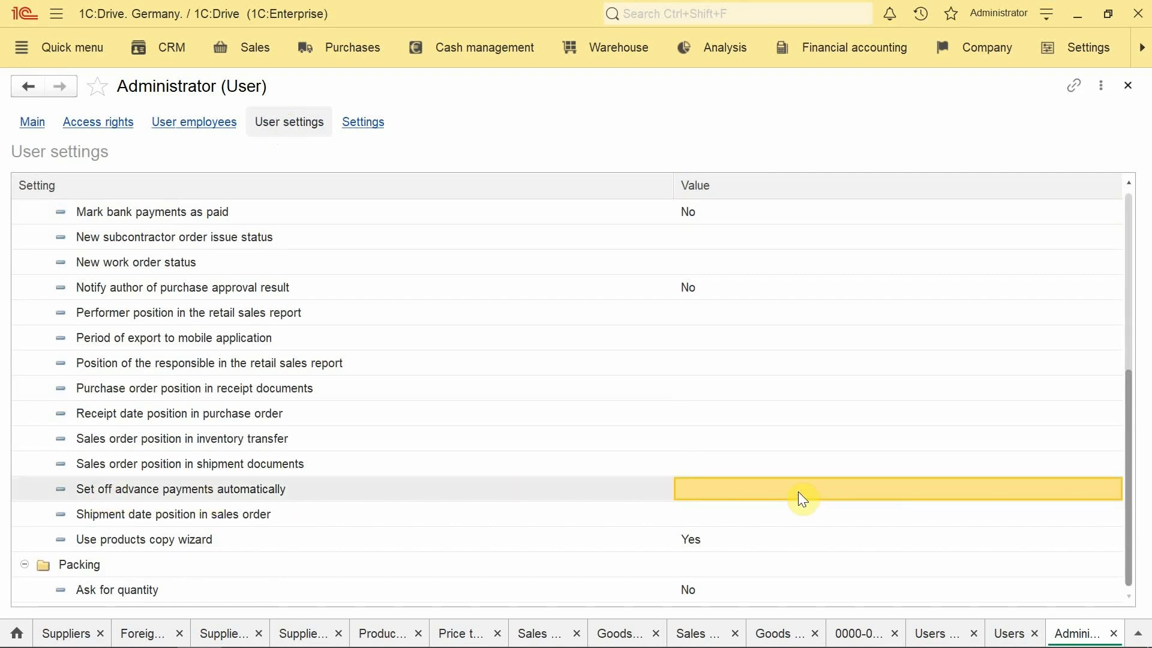
click(797, 491)
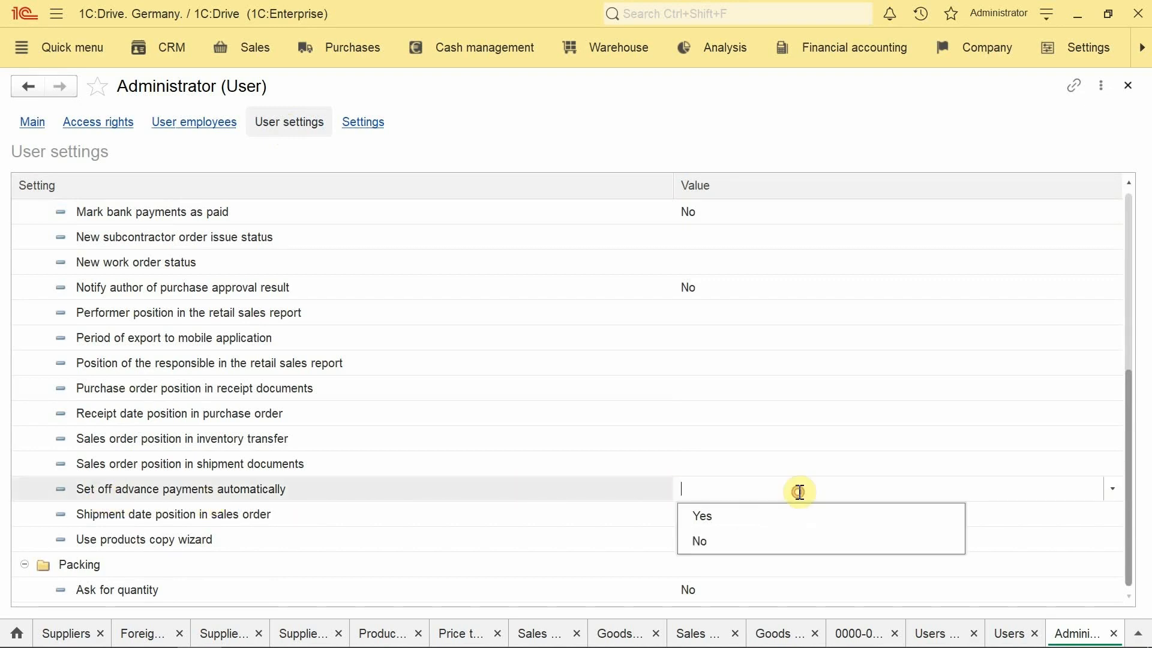
click(774, 539)
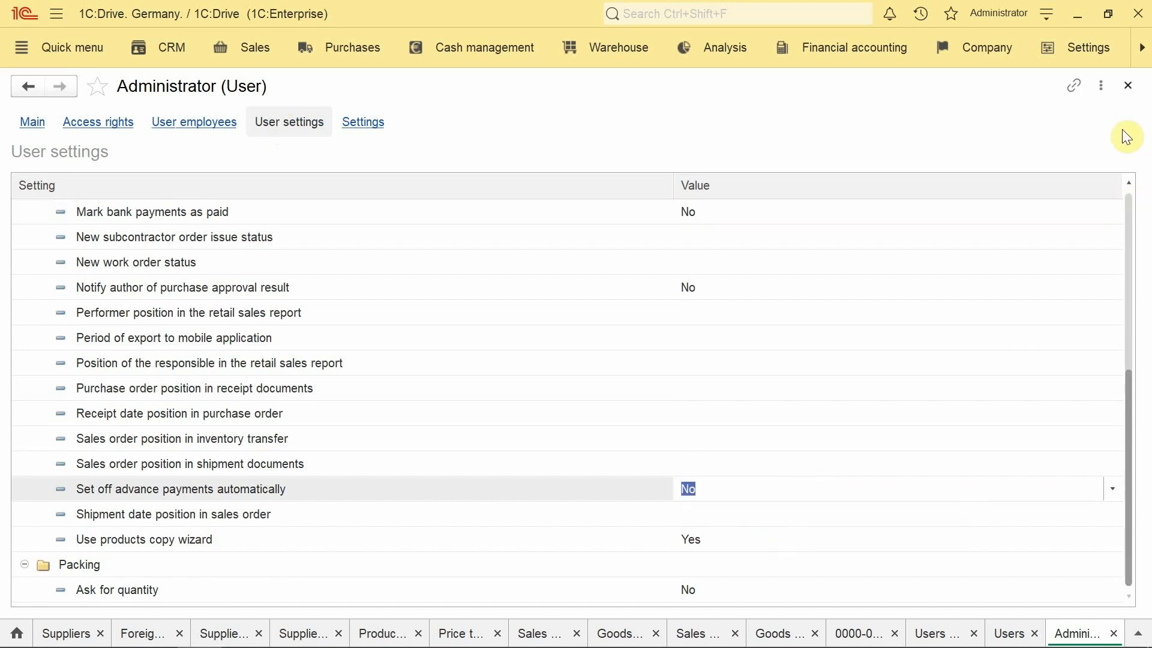
Close the user form, users list and rights settings to return to the sales invoice.
click(1128, 86)
click(1130, 89)
click(1130, 88)
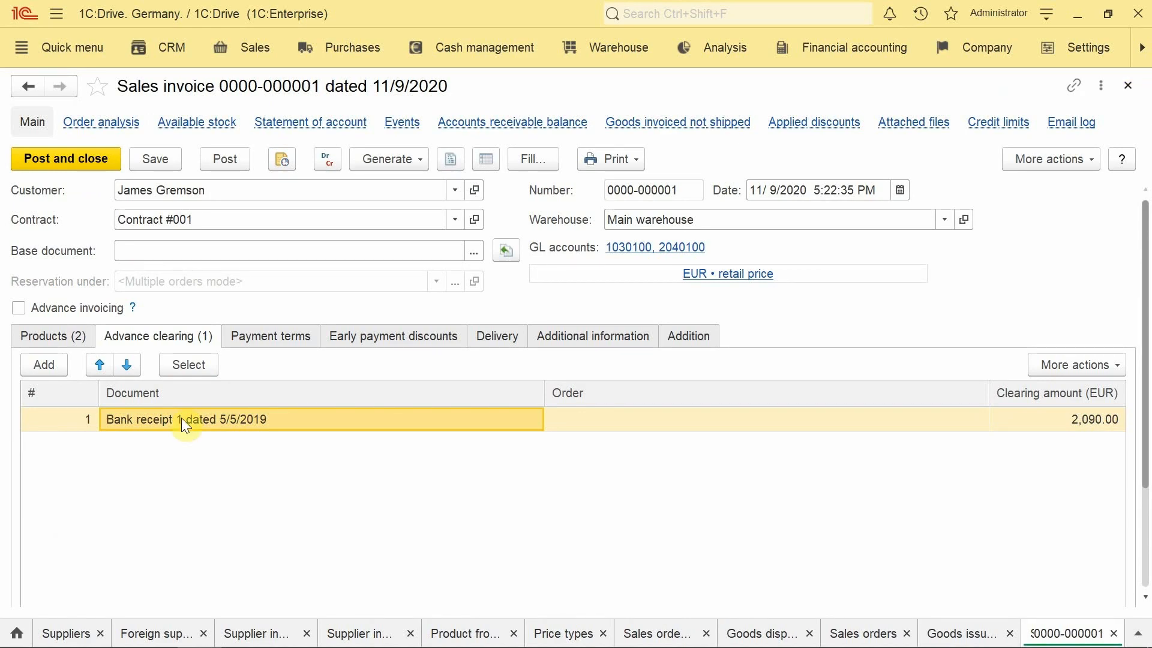
Make Goods dispatching generate Sales invoices, then generate one for the remaining Sales order 3 line.
click(742, 636)
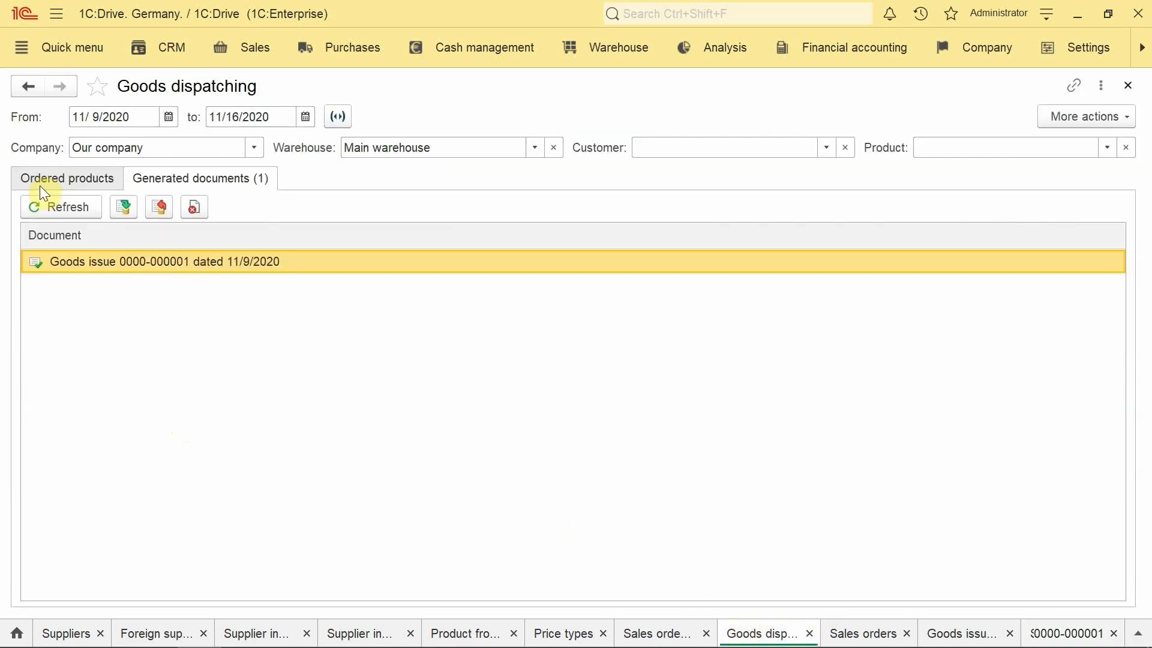
click(43, 180)
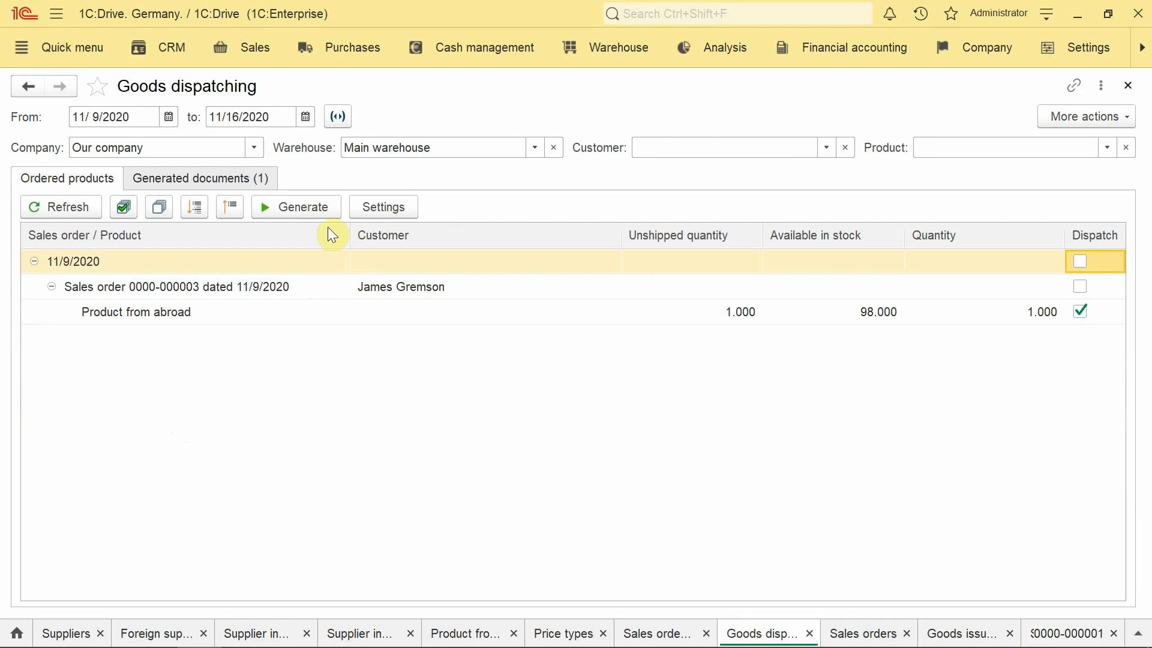
click(379, 216)
click(403, 284)
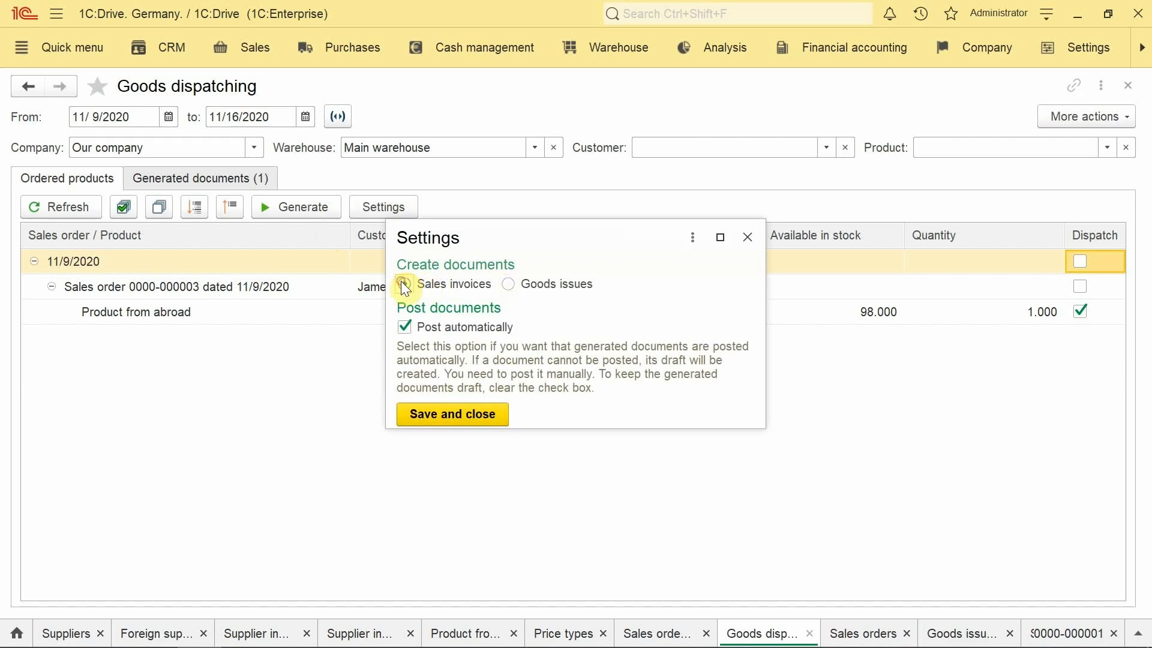
click(459, 415)
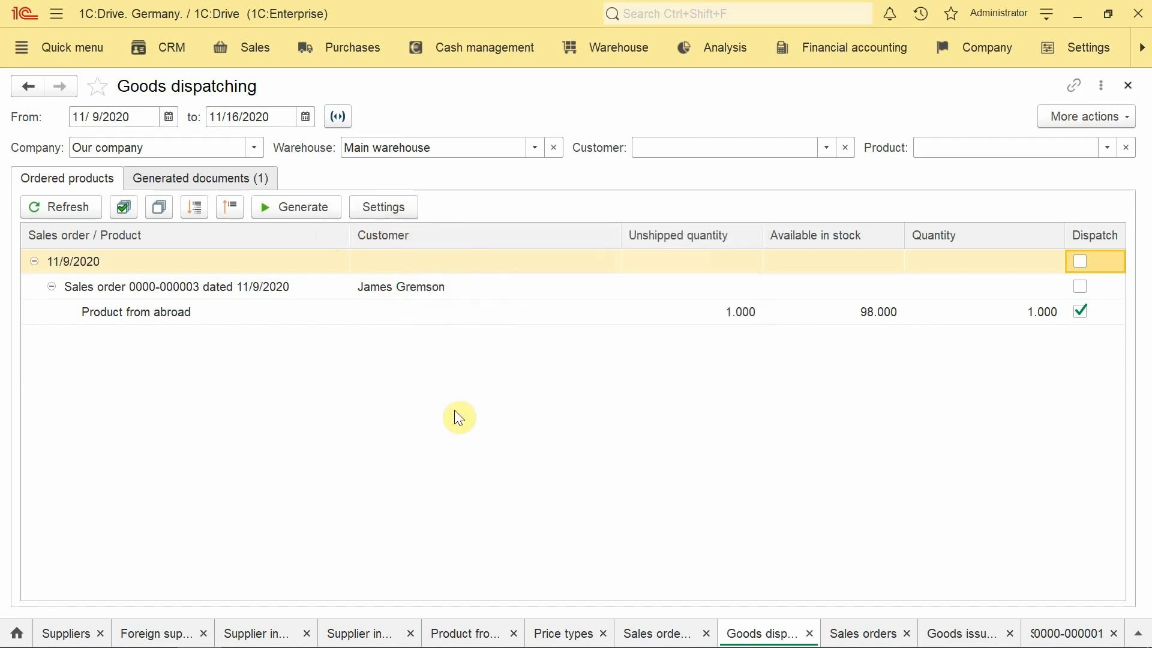
click(282, 207)
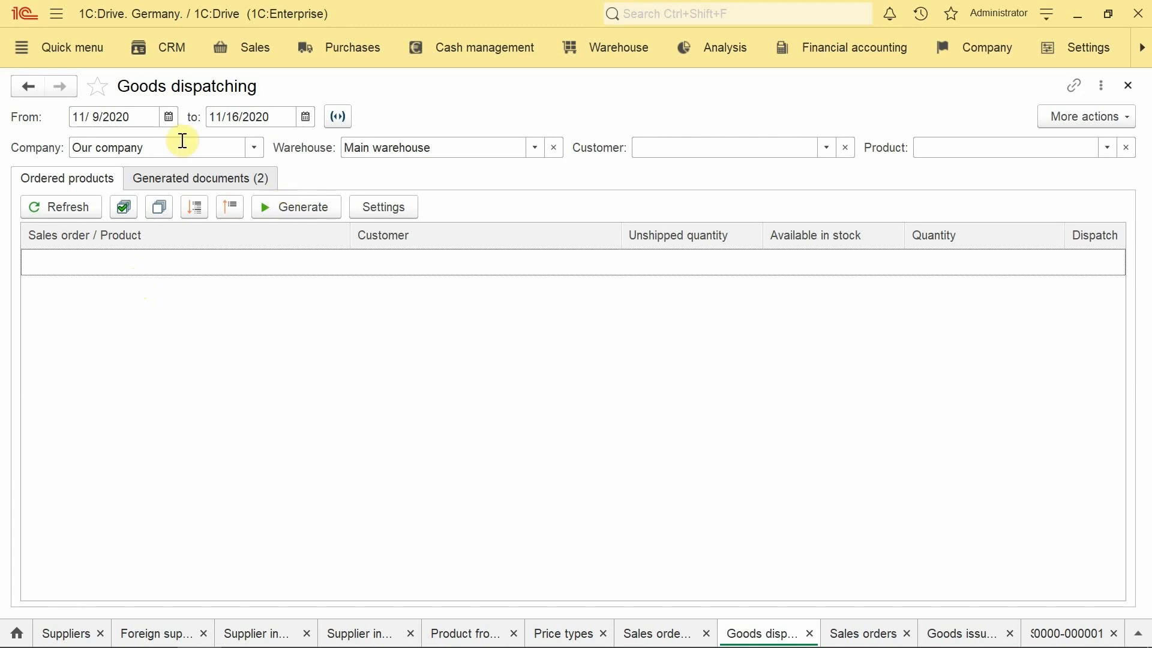
Generate the Net sales by customers report for November 2020, showing 3,135.00 EUR net sales and 299.58 gross profit.
click(725, 54)
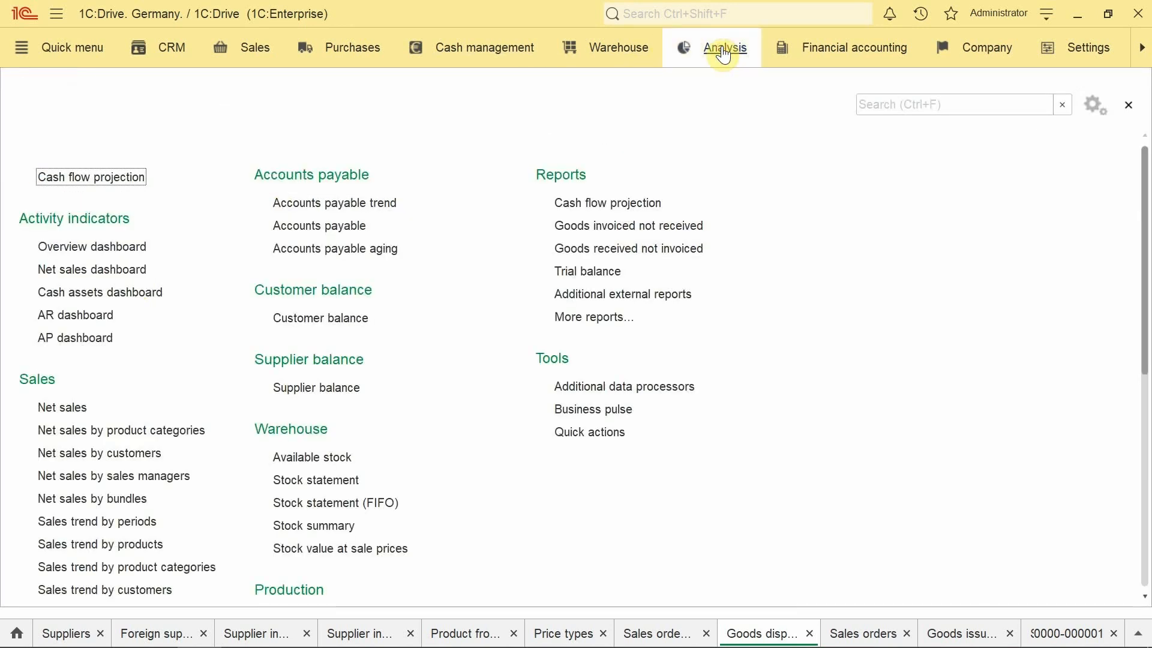
click(117, 456)
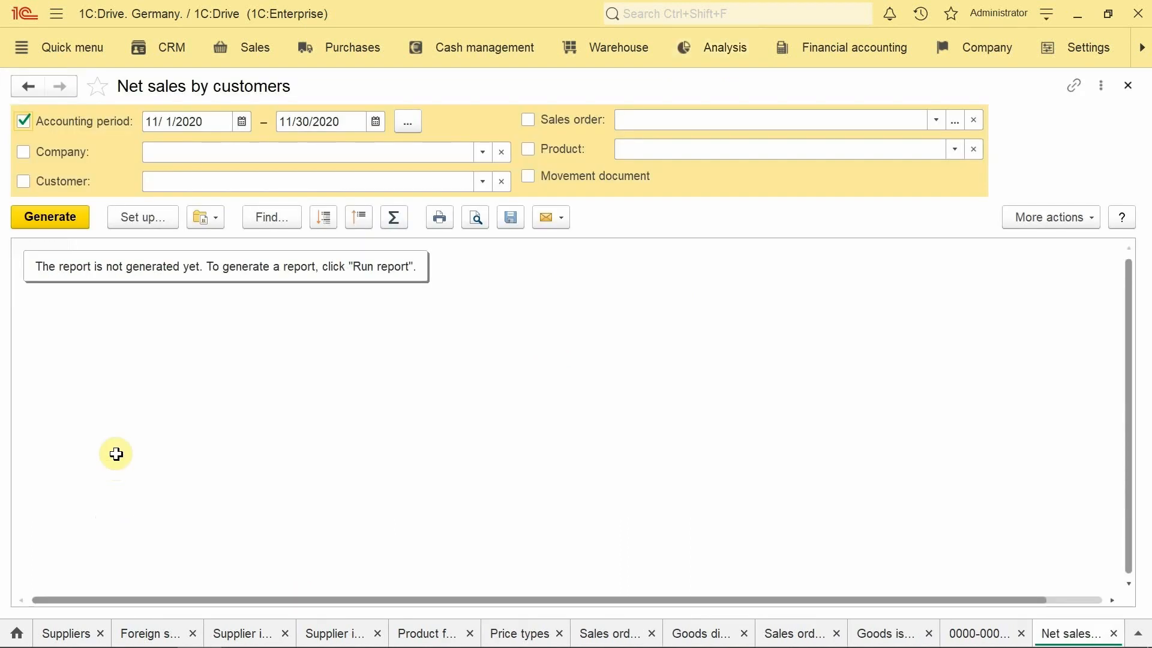
click(58, 219)
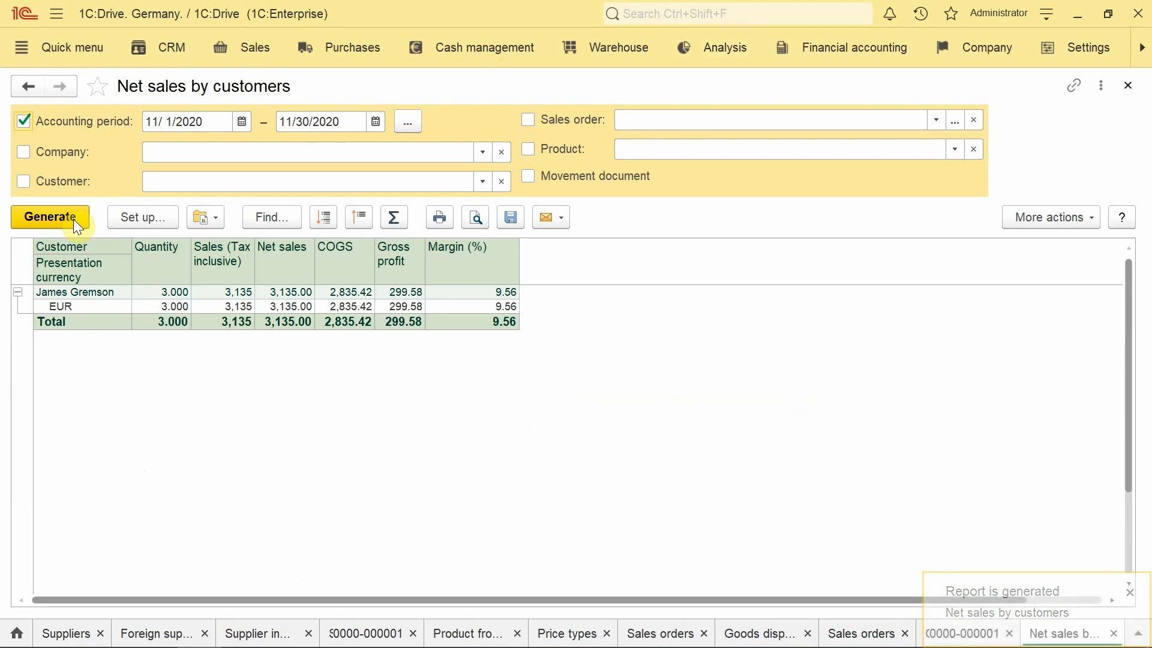
click(136, 217)
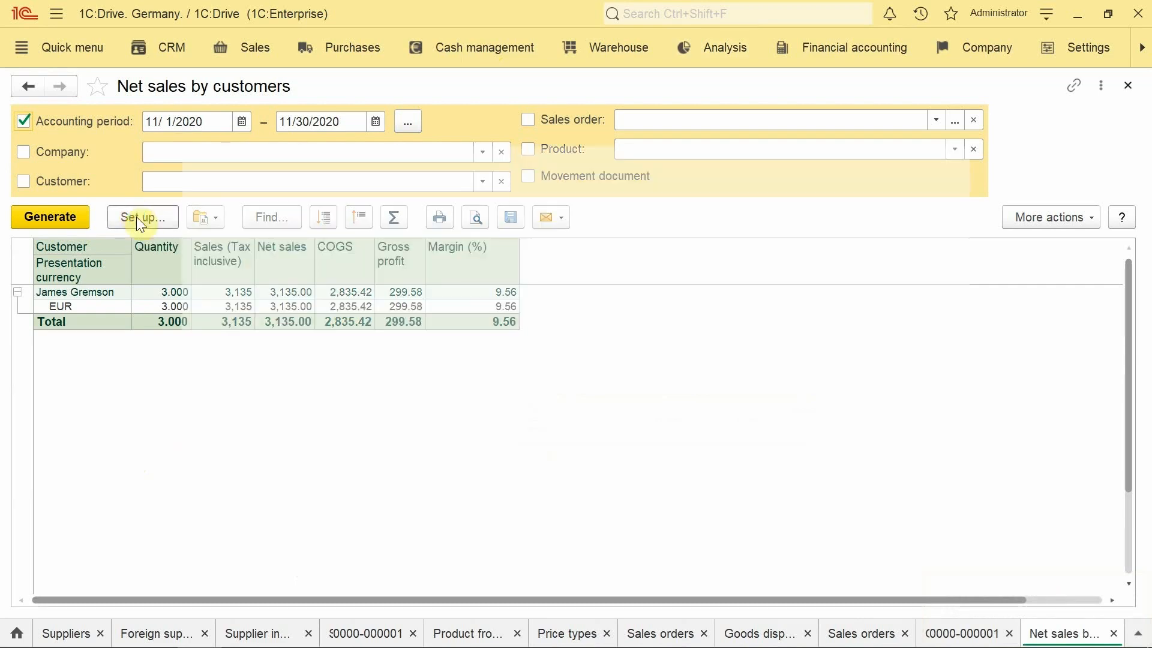
In the advanced report structure, delete the By sales orders grouping and its children.
click(297, 470)
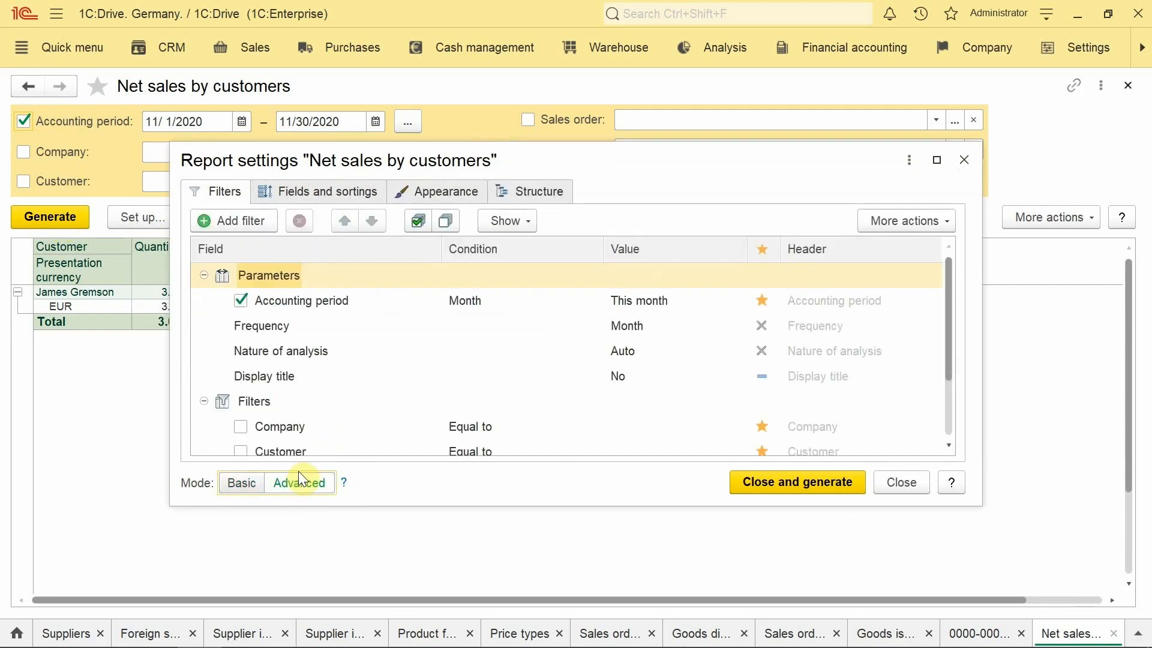
click(519, 189)
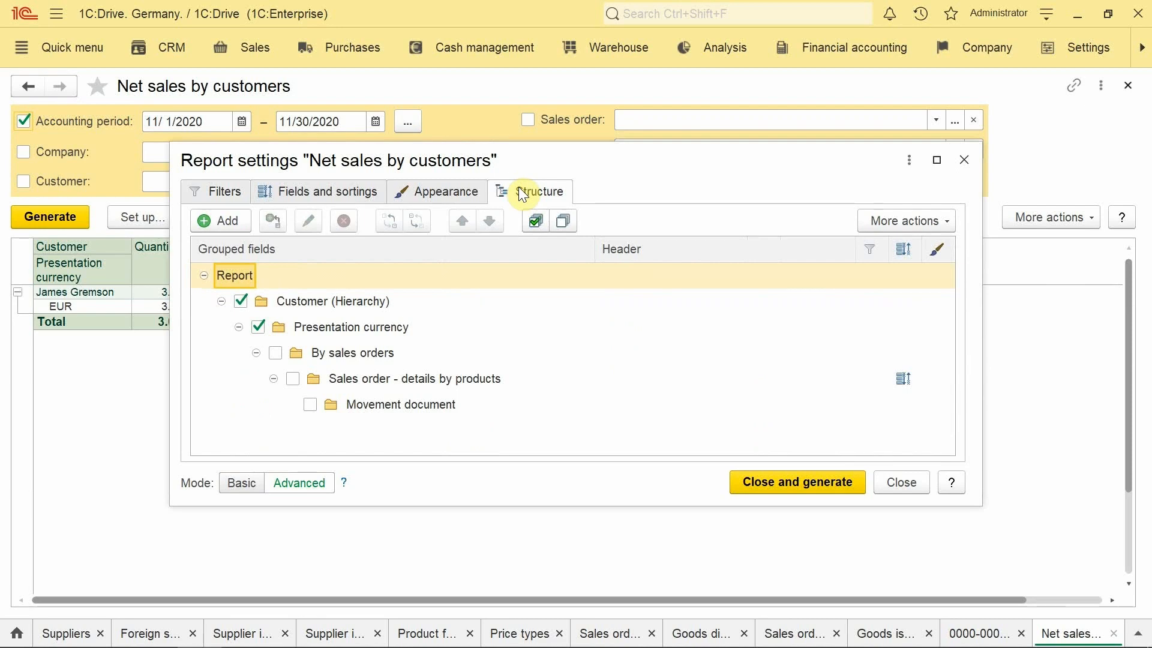
click(362, 352)
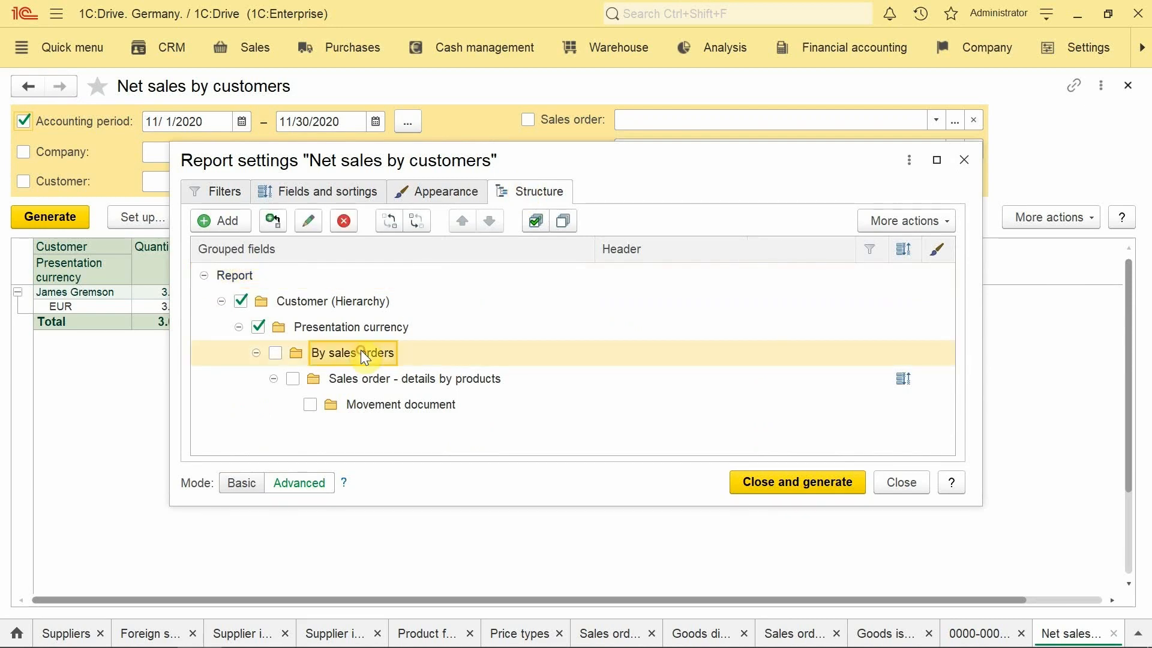
click(343, 222)
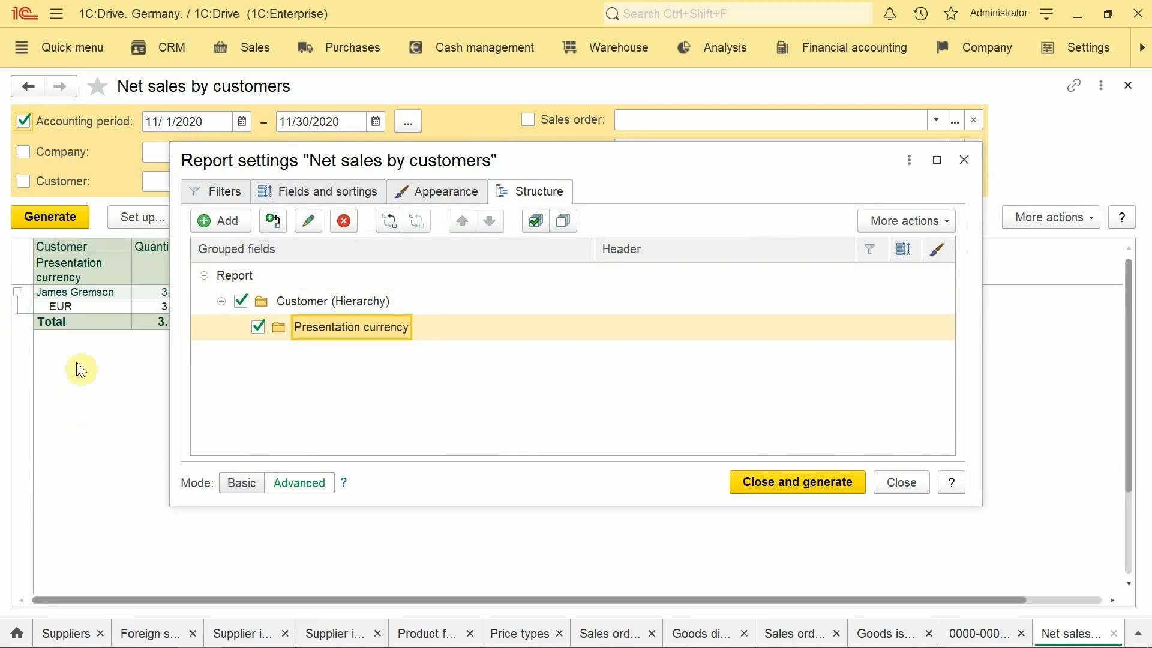
Add a Document.Contract grouping under Presentation currency and regenerate the report.
click(203, 220)
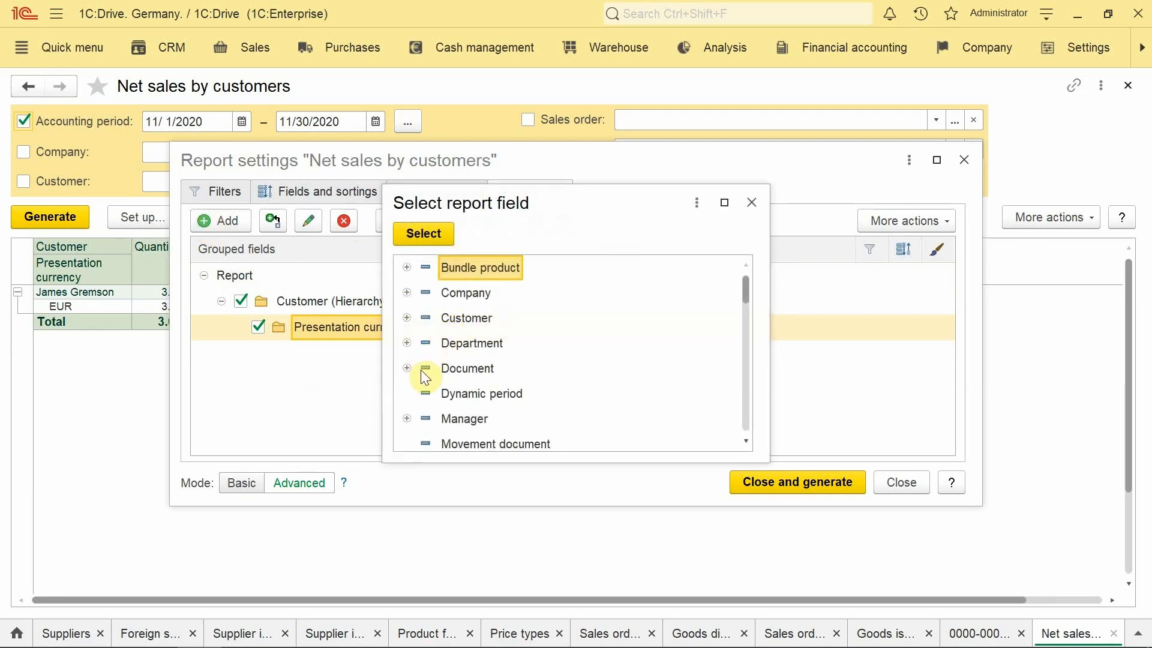
click(459, 369)
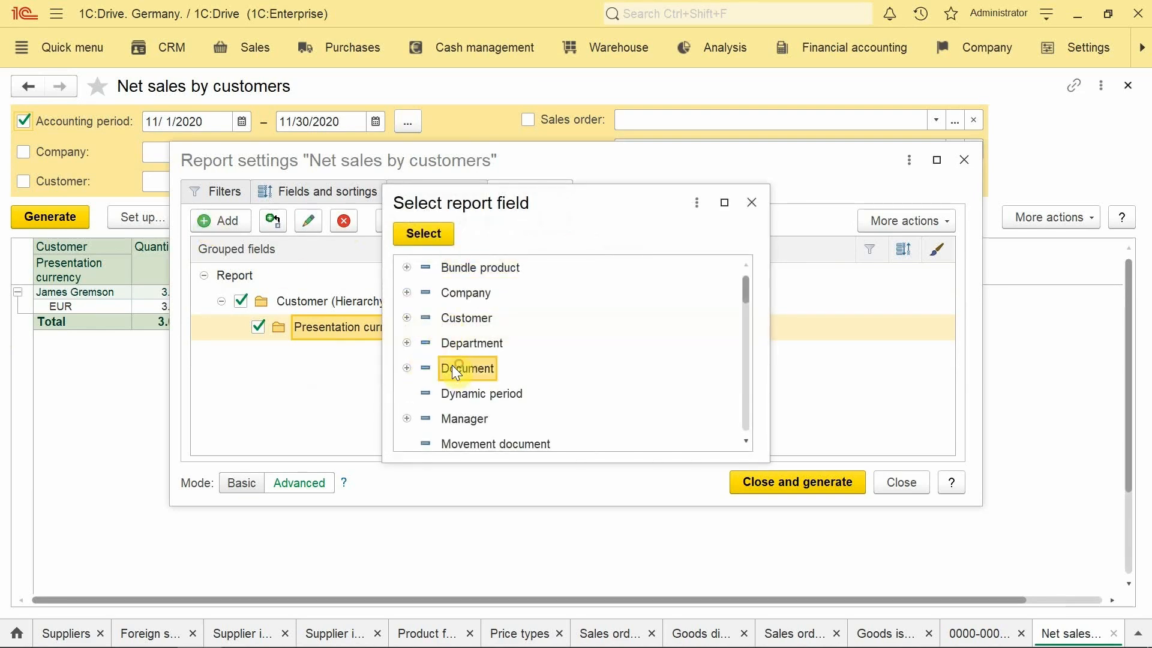
click(407, 368)
scroll(480, 370, down, 3)
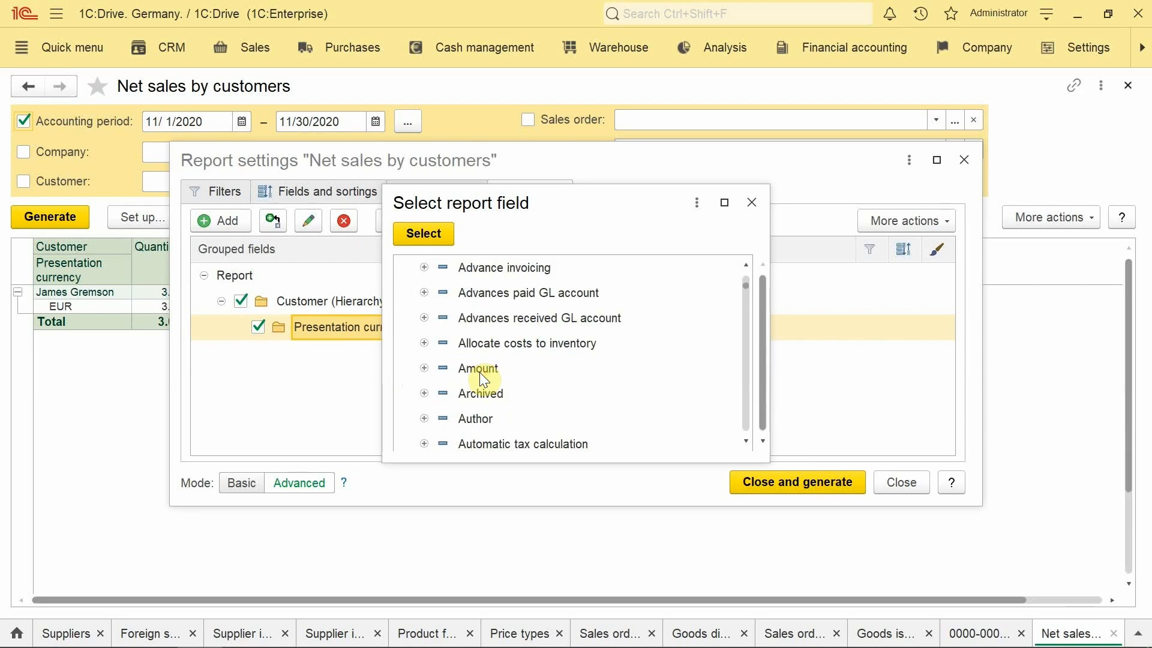
scroll(479, 372, down, 3)
scroll(480, 372, down, 3)
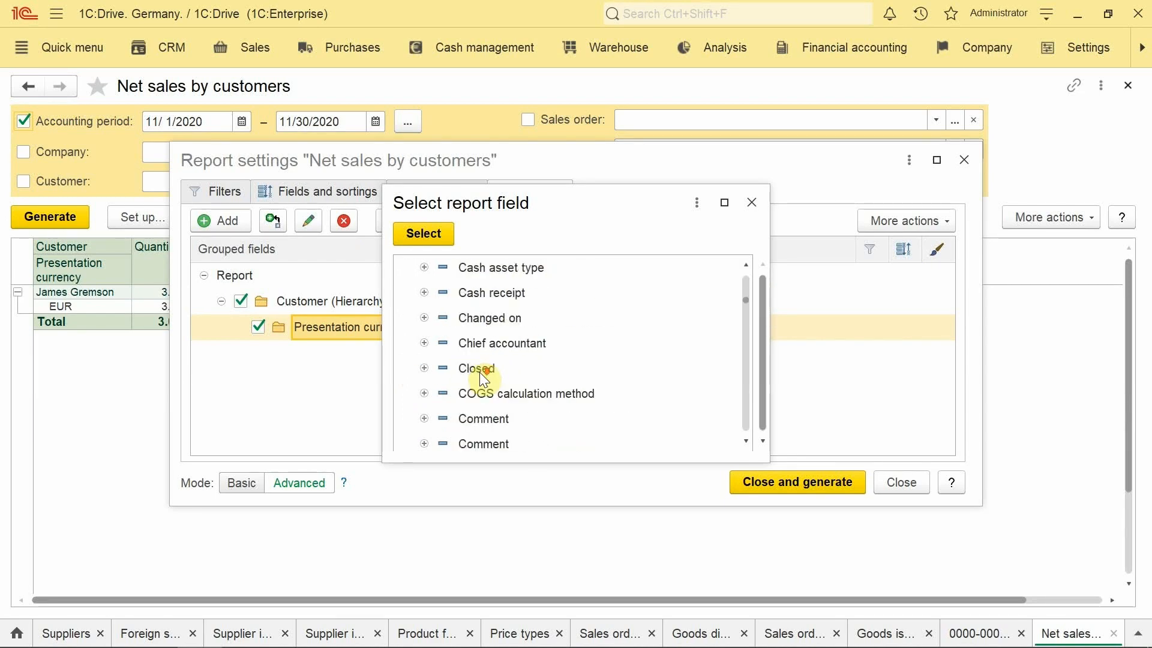
scroll(482, 394, down, 3)
scroll(484, 396, down, 3)
scroll(487, 401, down, 3)
scroll(487, 400, up, 3)
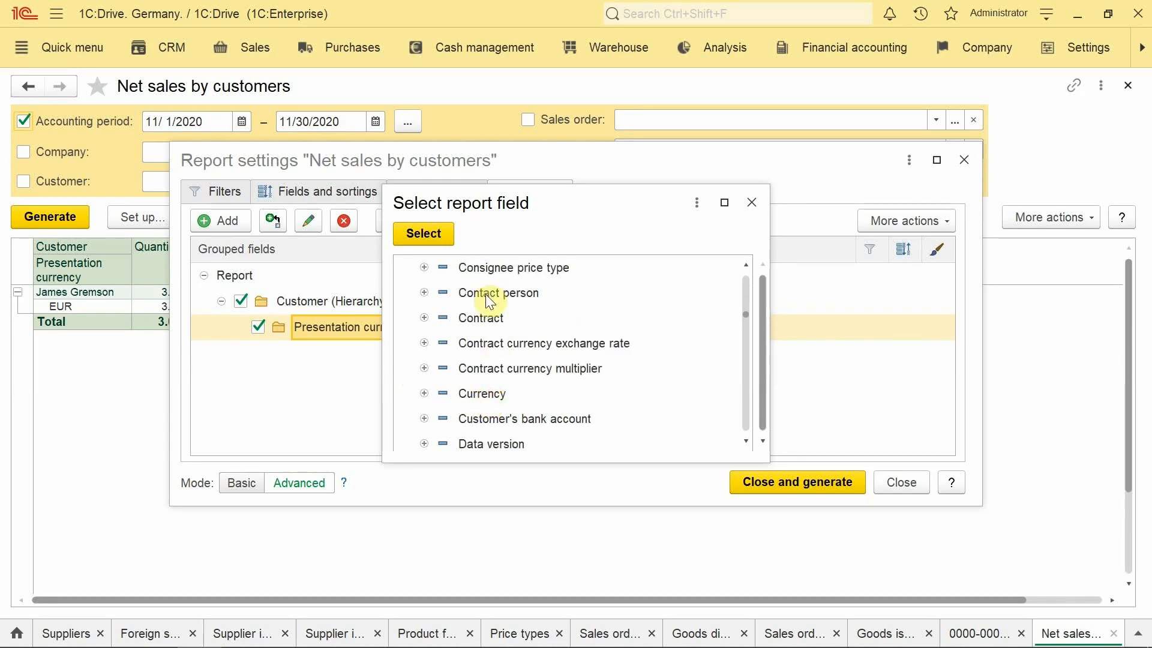
double_click(484, 317)
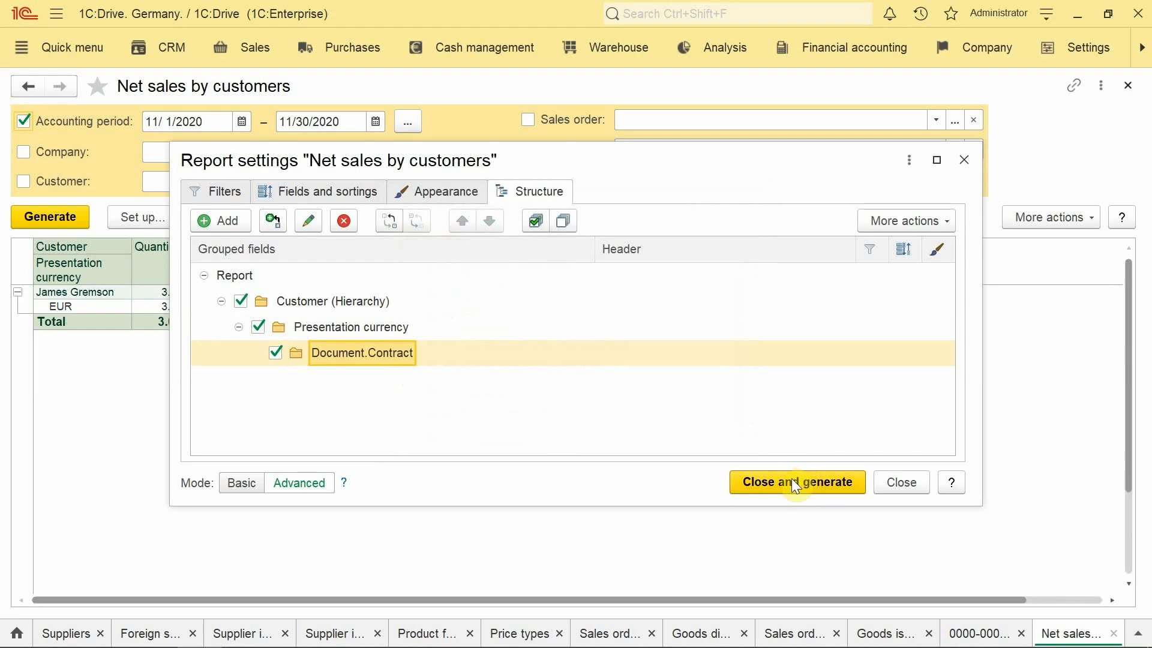
click(773, 481)
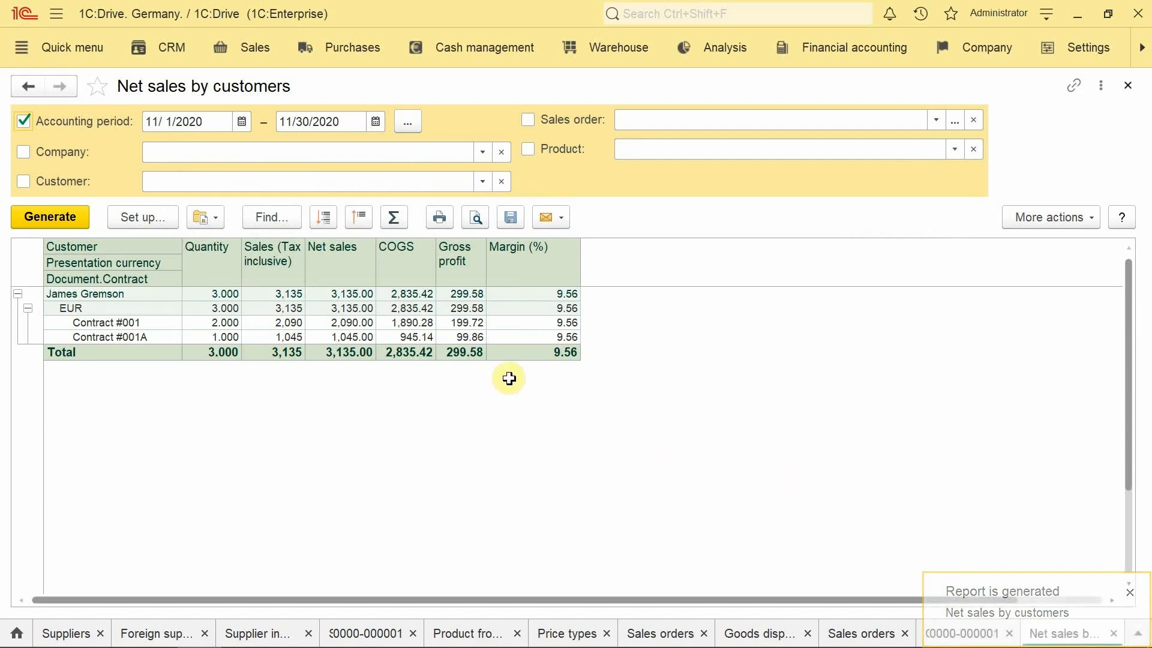
Save the report option as 'Nettoumsatz nach Kunden - by contract'.
click(210, 219)
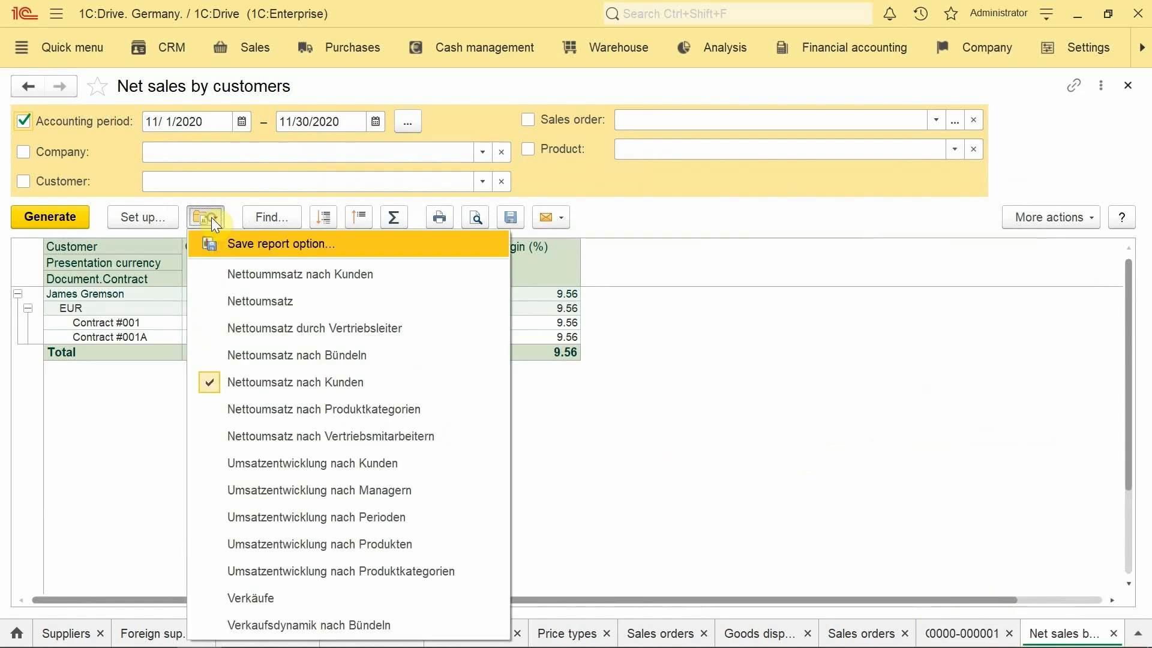
click(240, 246)
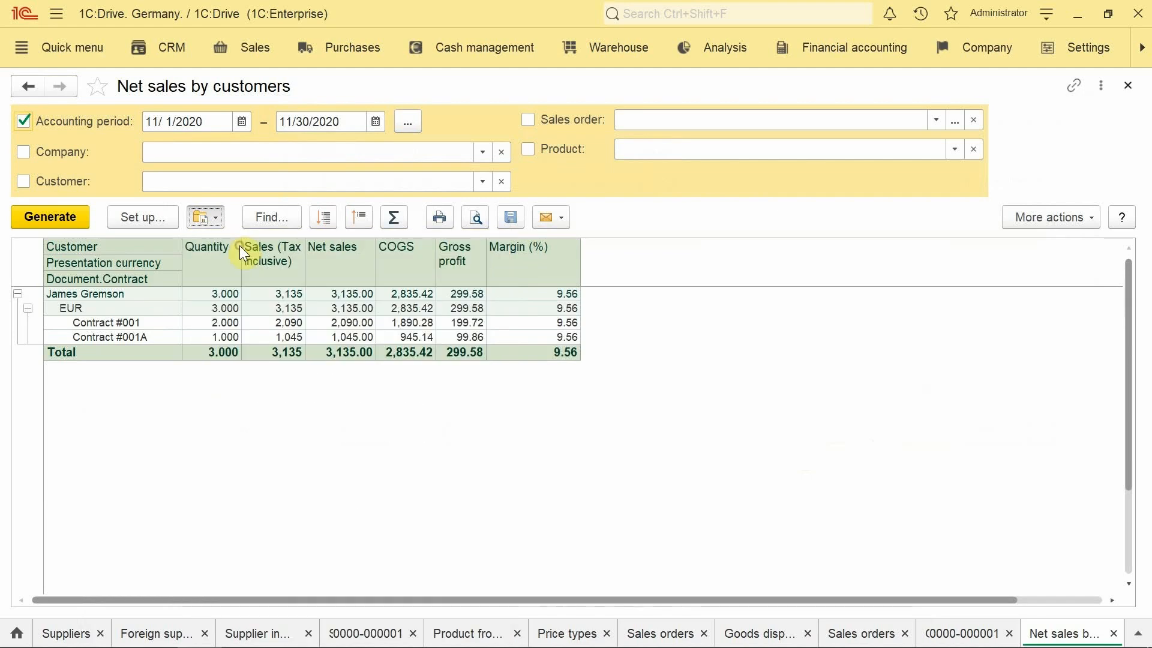
drag(591, 390, 712, 387)
text(by contract)
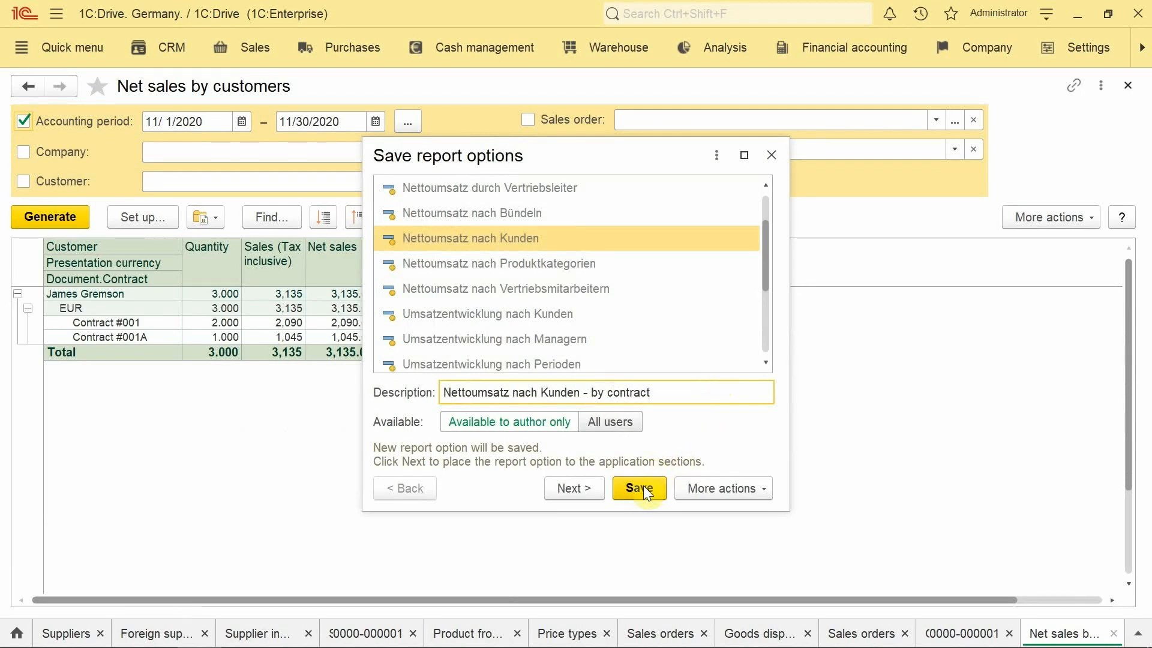
click(643, 485)
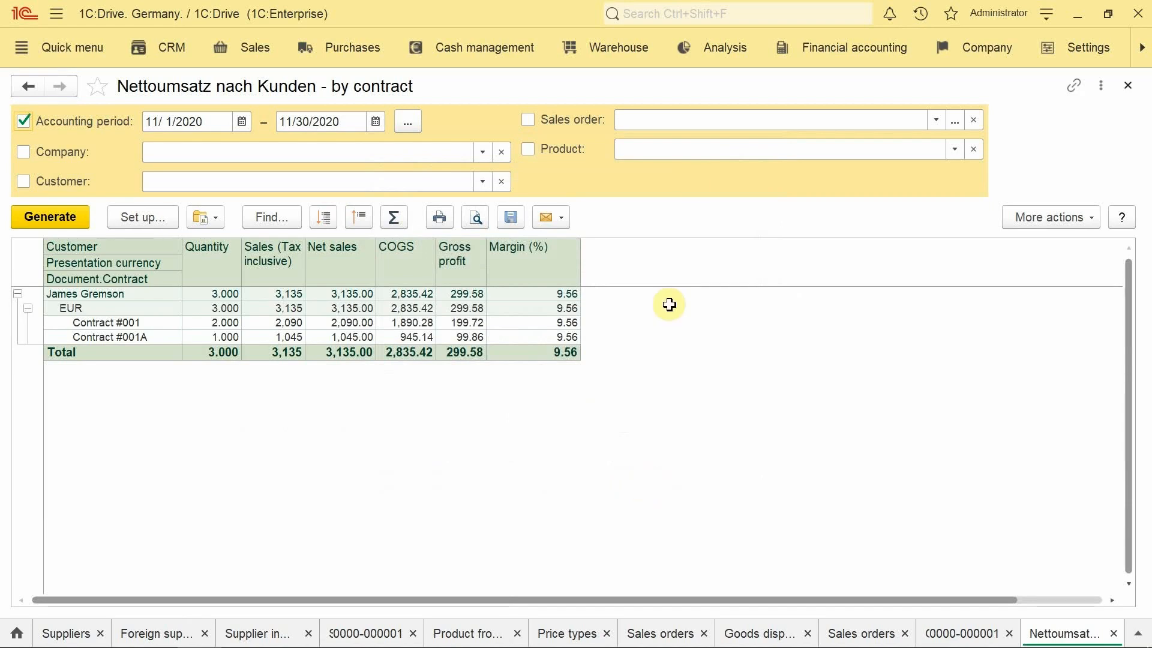
Generate Income and expenses by sales orders for November 2020: 3,135.00 income, 2,835.42 expenses, 299.58 profit.
click(736, 52)
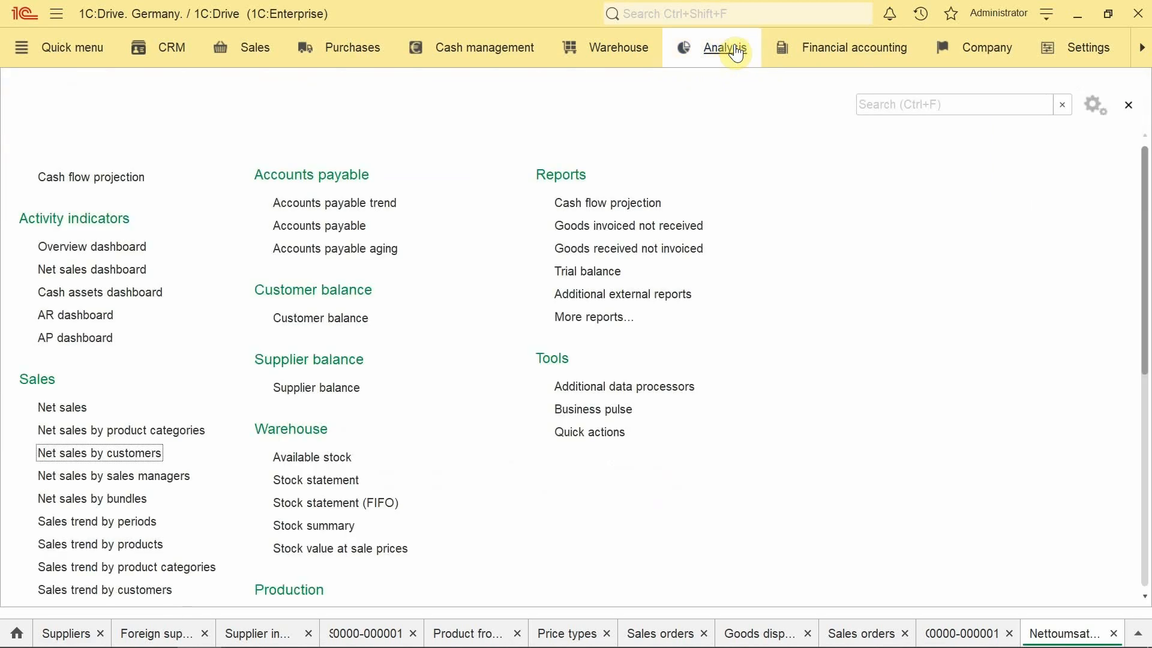
scroll(366, 374, down, 5)
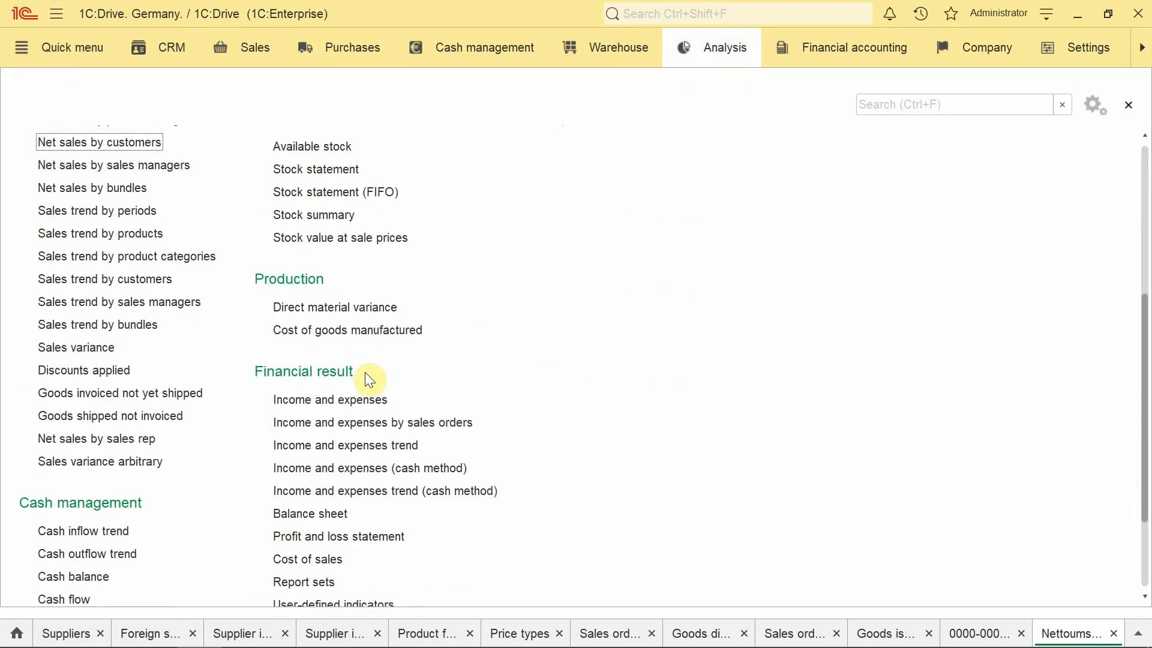
click(340, 426)
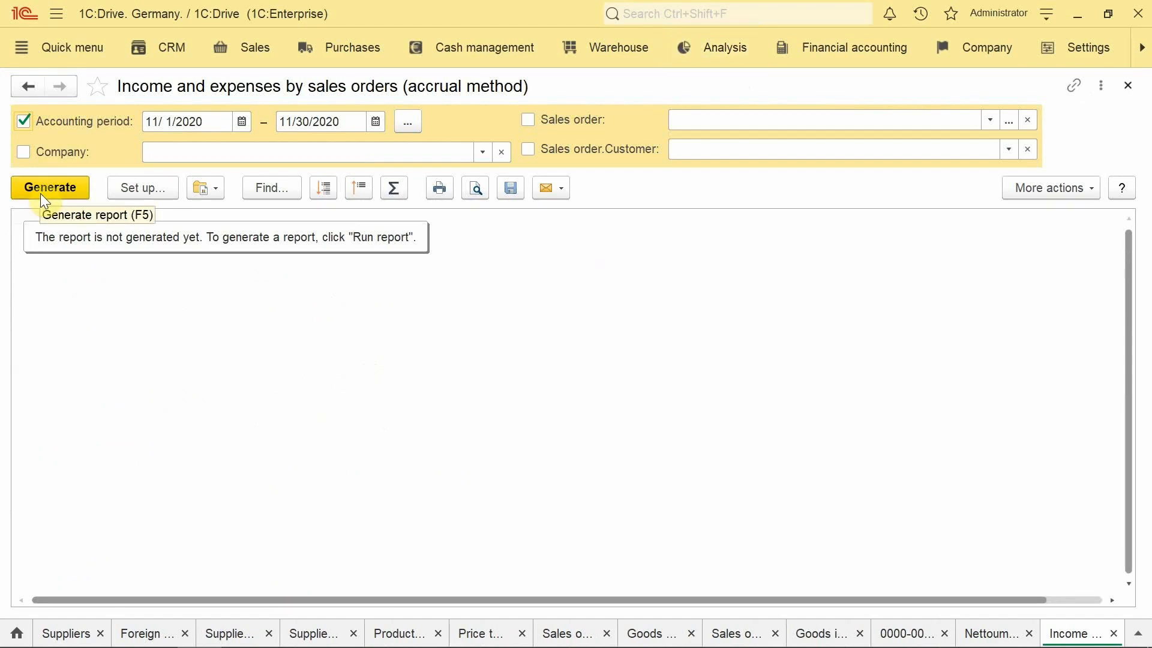
click(41, 194)
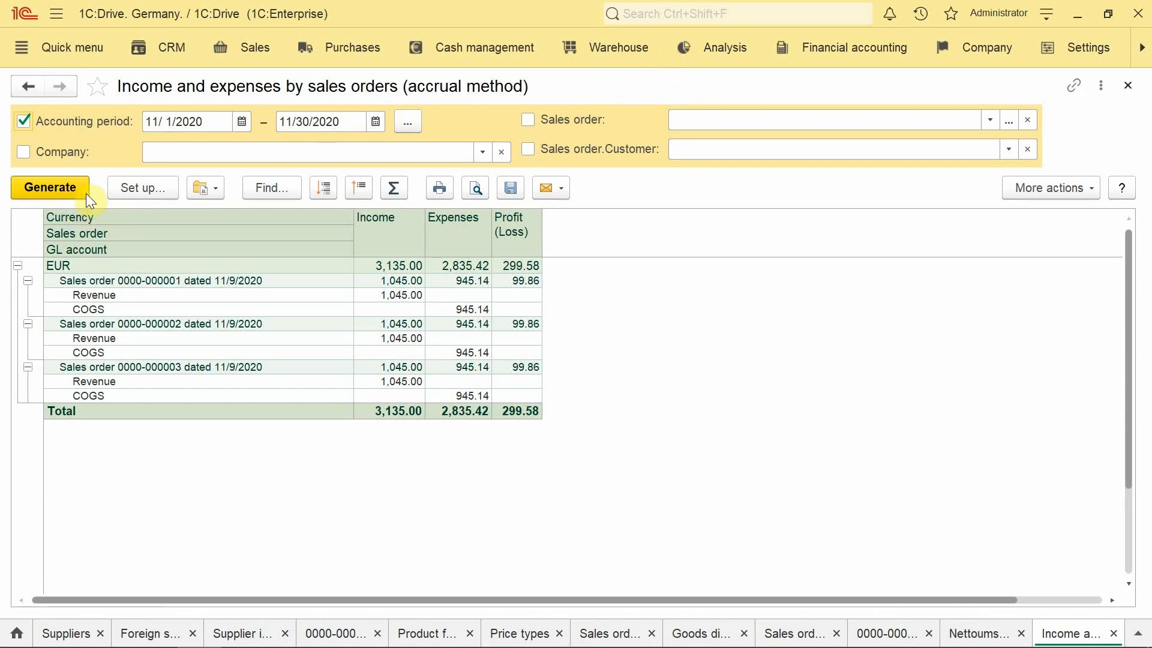
click(214, 185)
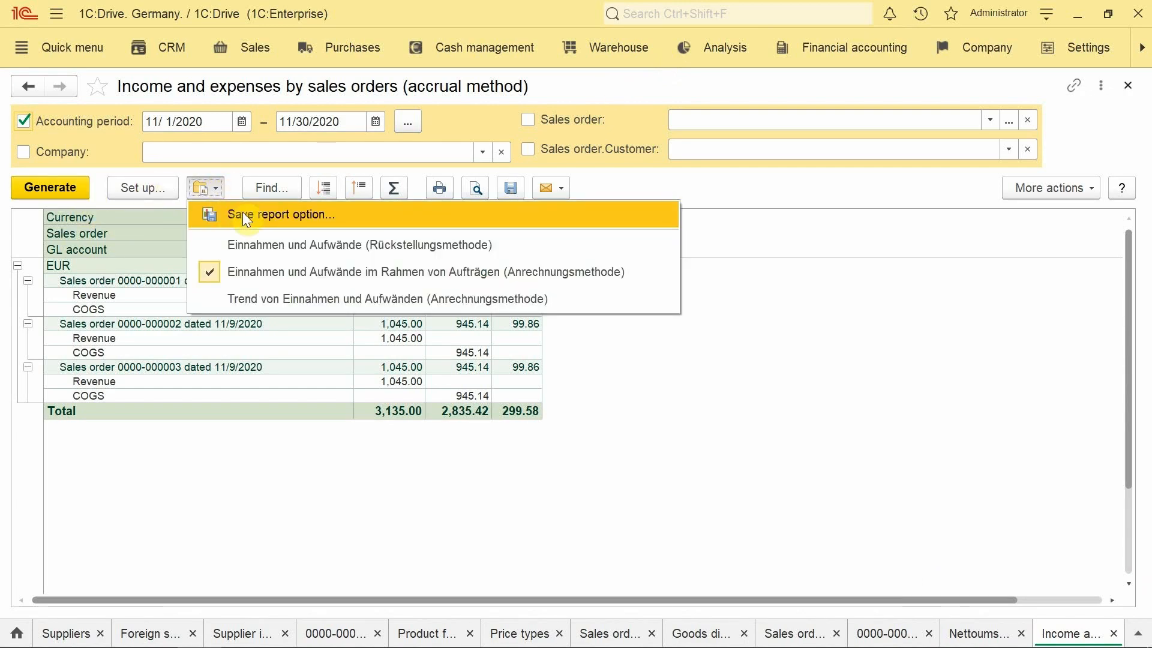
click(126, 246)
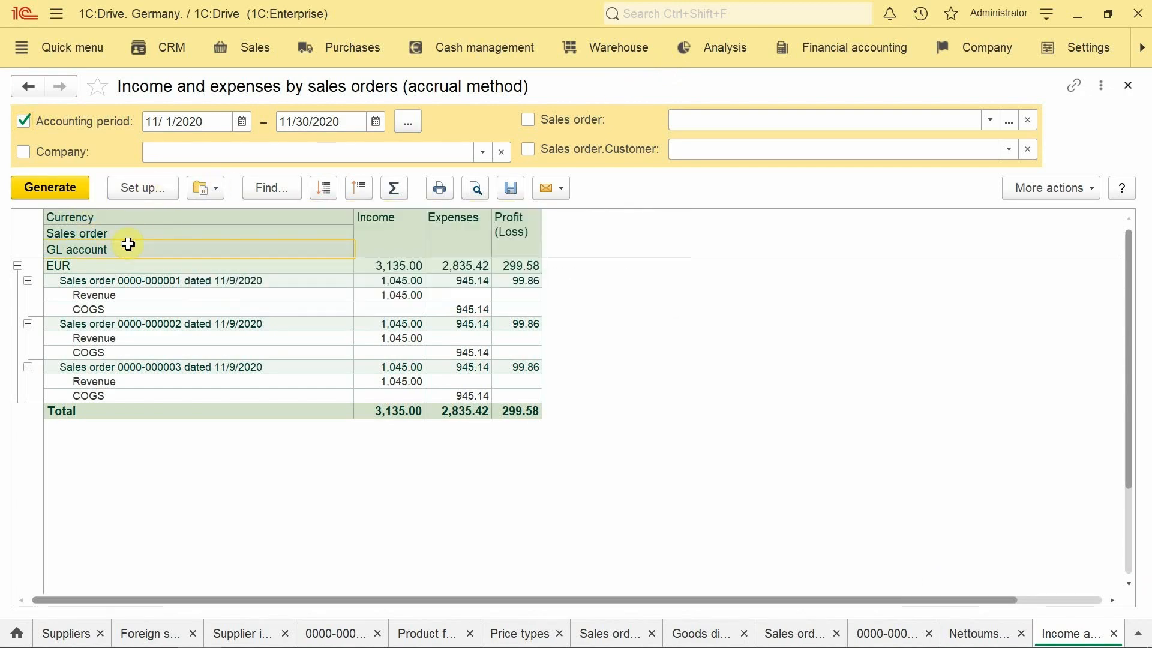
click(711, 53)
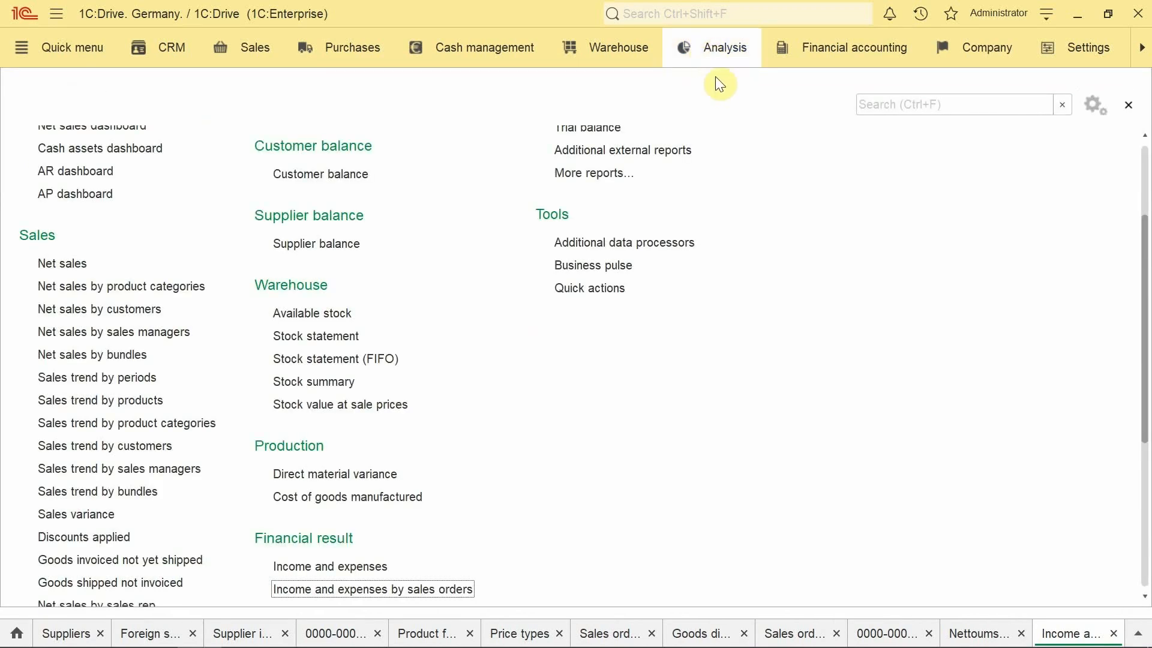